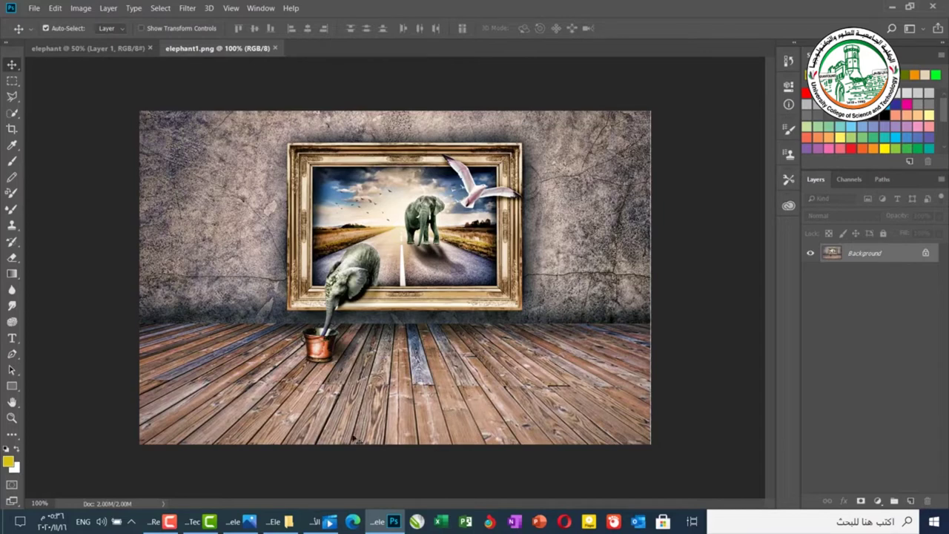
Step: Open the woodendock6_by_drury_lane-dal19ph image from the Elephant folder as its own document and unlock its background layer
click(294, 521)
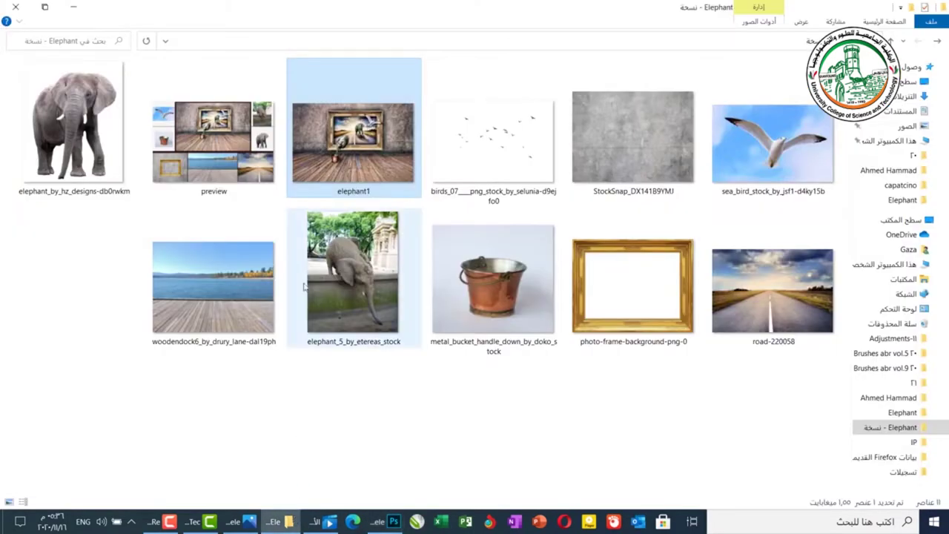
drag(214, 312, 358, 61)
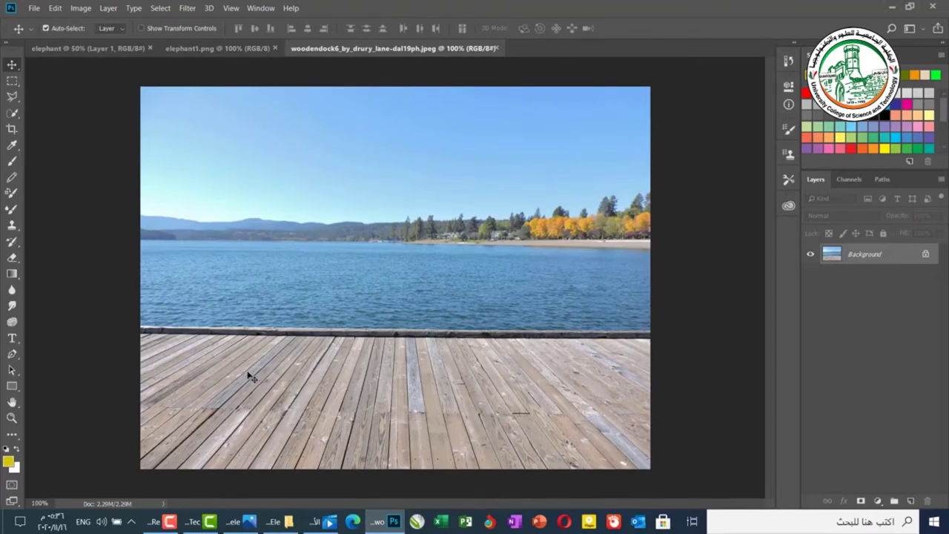
click(924, 255)
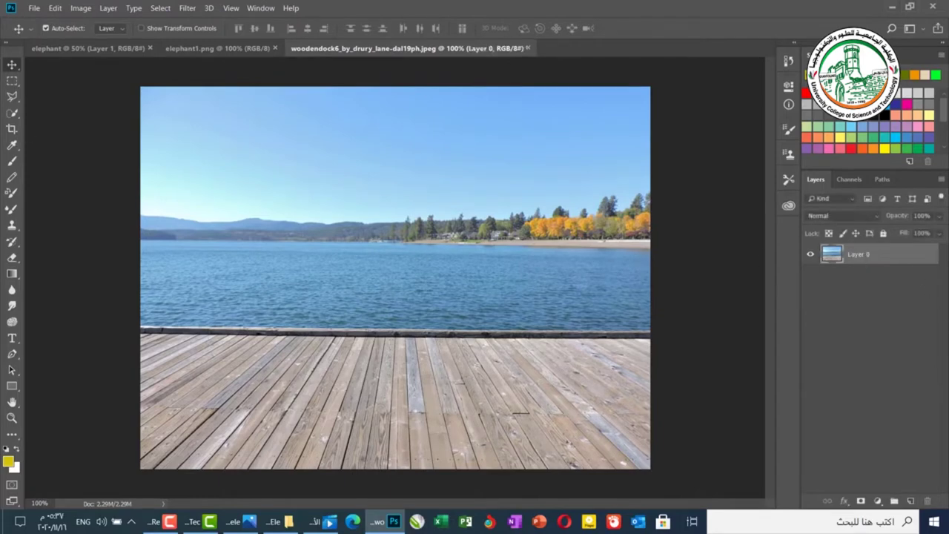
Step: Select the wooden deck area below the water with the Rectangular Marquee and copy it into the elephant document
click(10, 80)
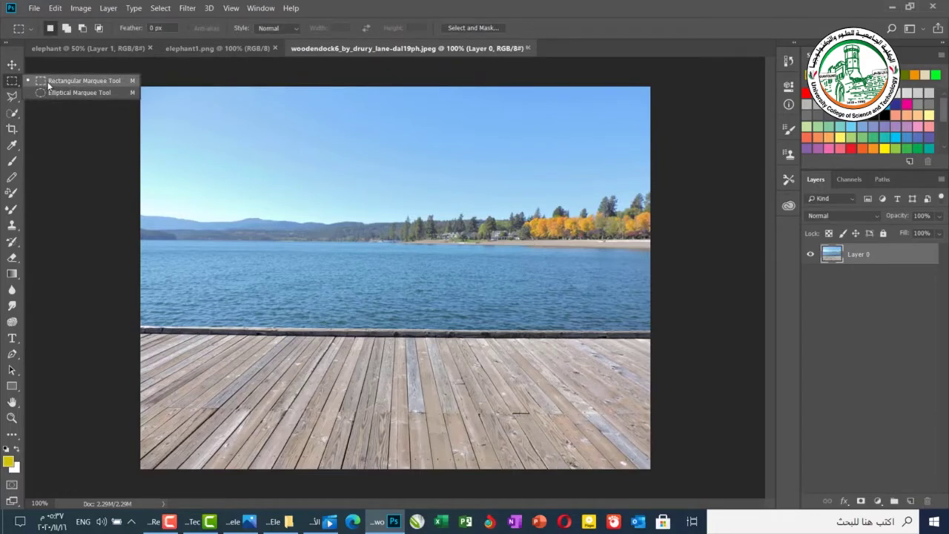
click(49, 83)
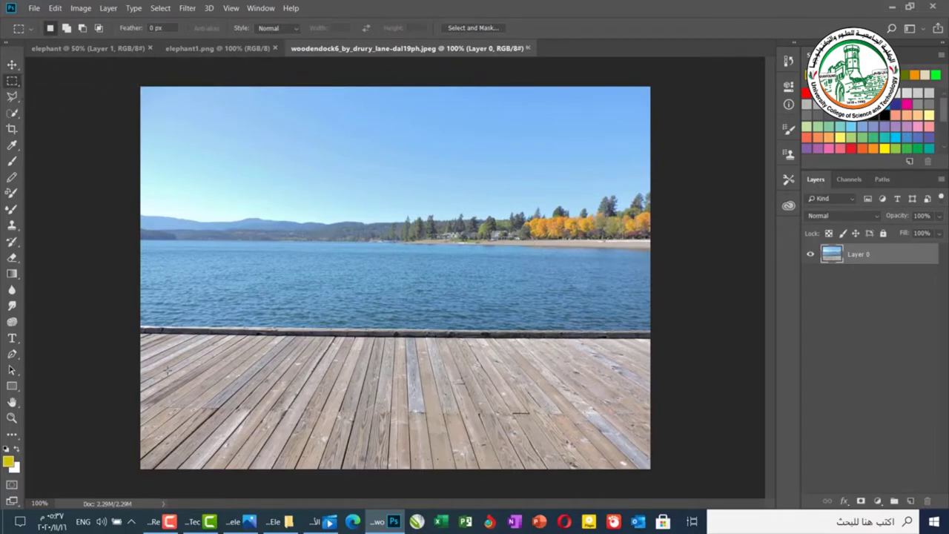
drag(135, 341, 667, 511)
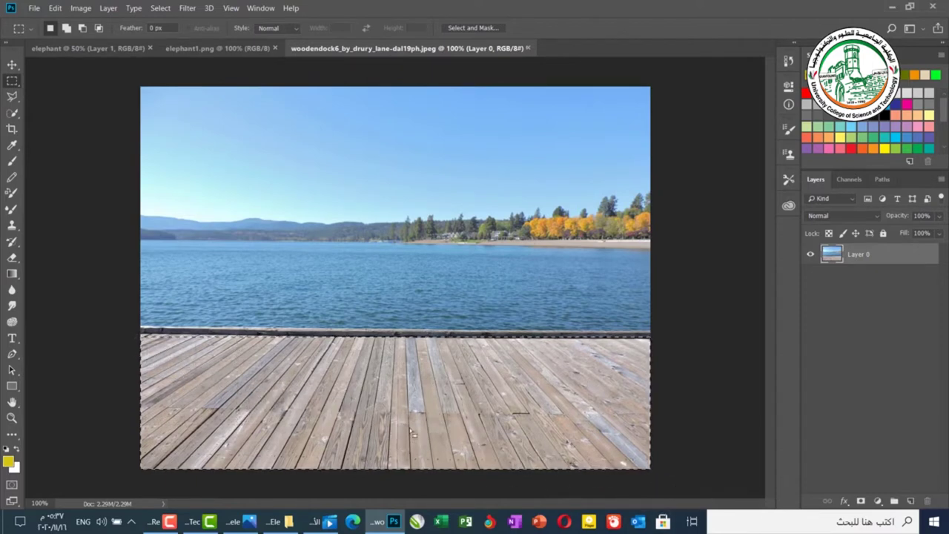
drag(412, 436, 414, 437)
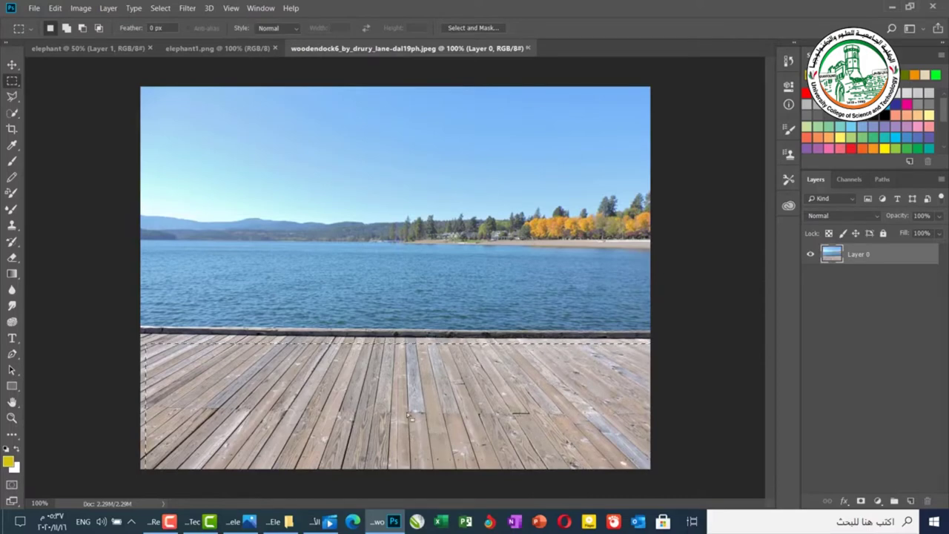
click(107, 48)
key(ctrl+v)
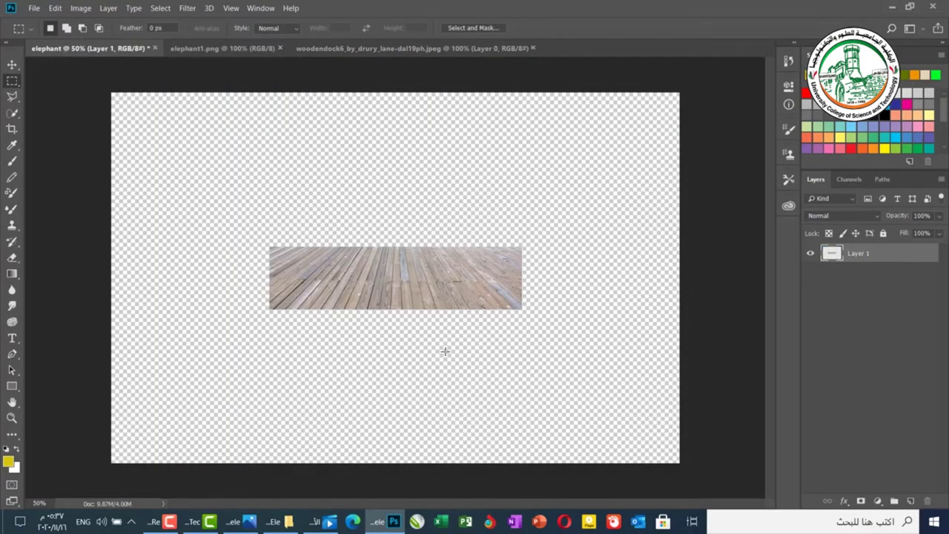
Step: Move the pasted deck to the canvas bottom, scale it to about 226% to span the full width, and align its lower edge
click(13, 66)
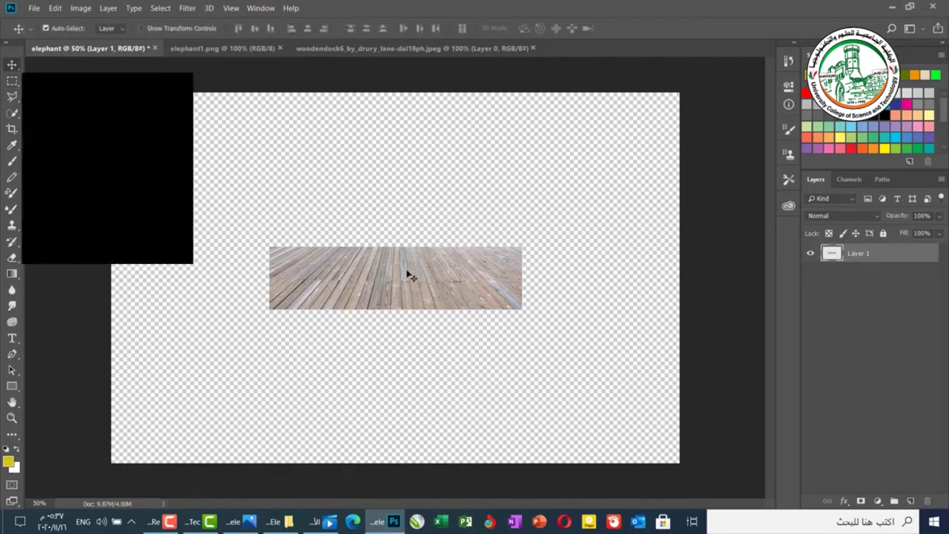
drag(406, 324, 406, 422)
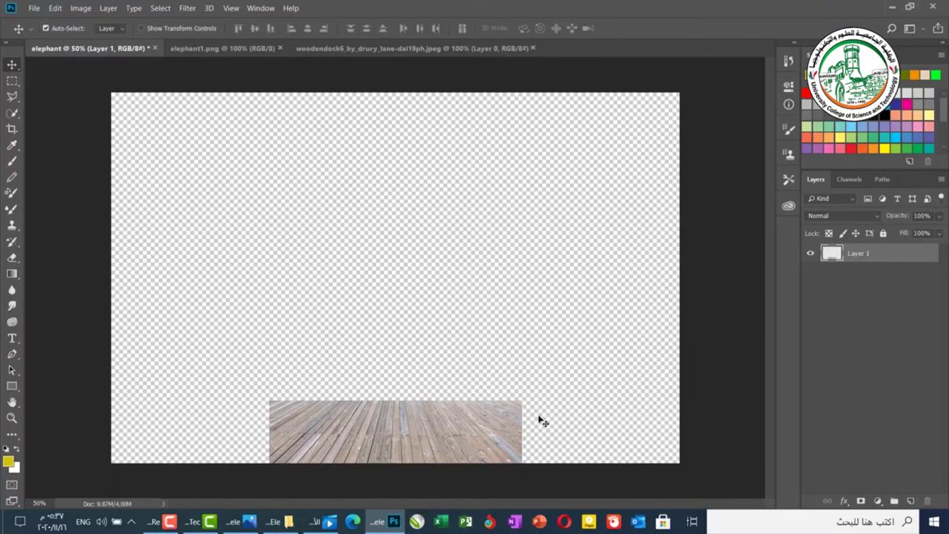
key(ctrl+t)
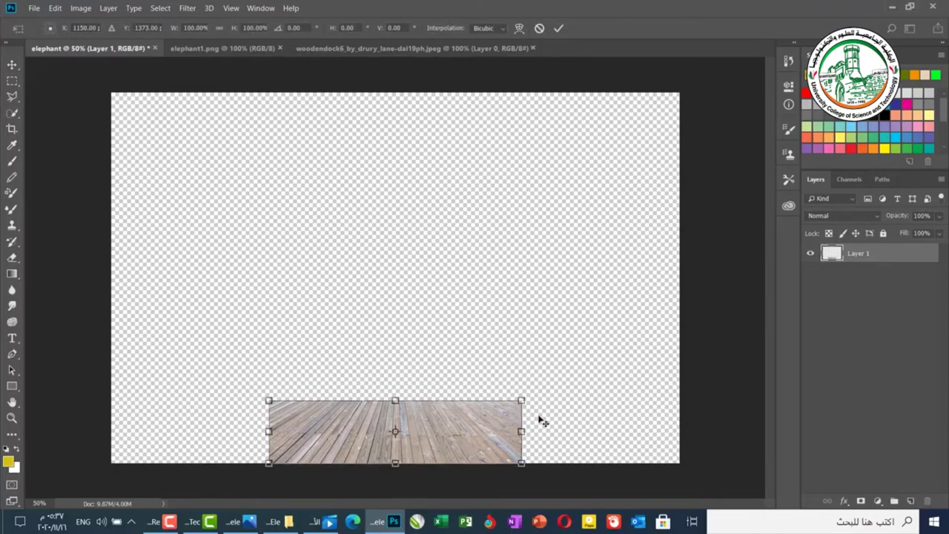
drag(521, 399, 671, 334)
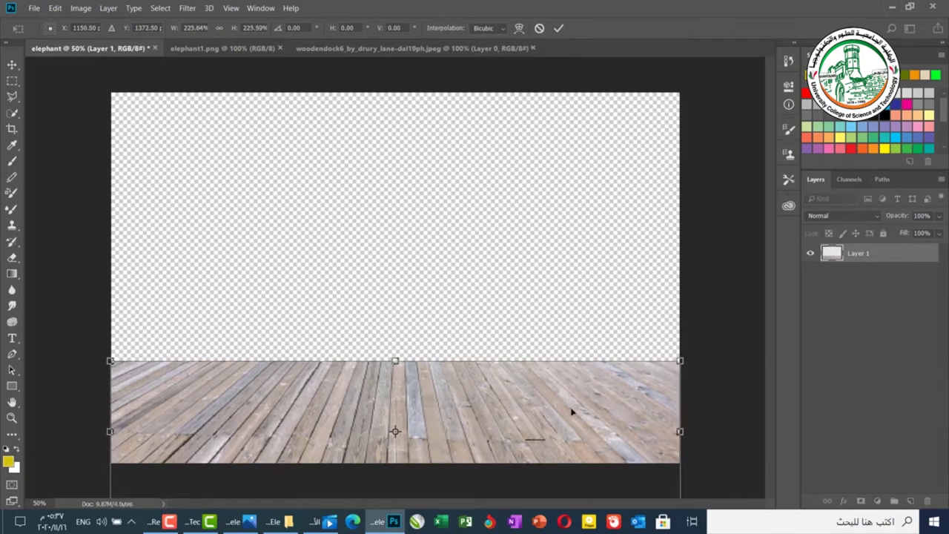
drag(555, 419, 556, 381)
key(Return)
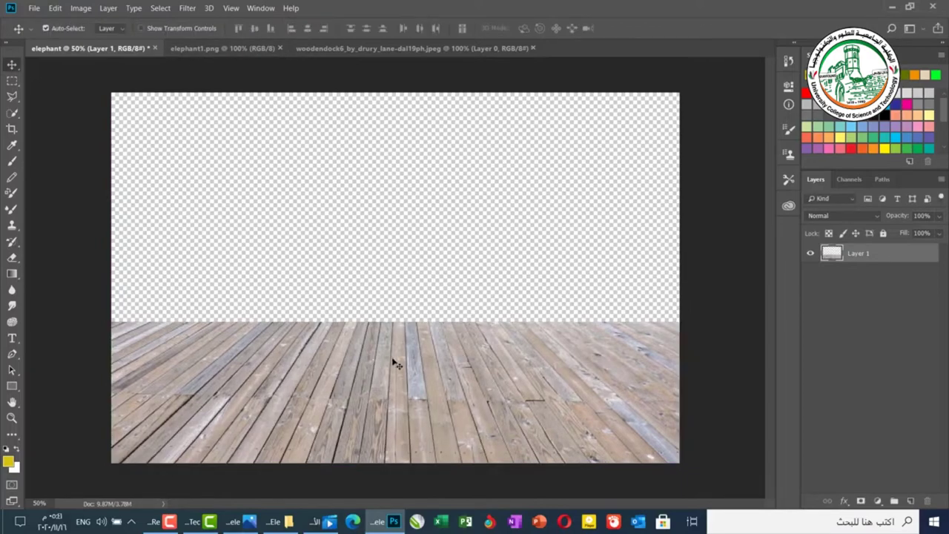
Step: Using elephant1.png as reference, apply a Perspective transform to the deck, narrowing its far edge and widening its near edge beyond the canvas
click(231, 47)
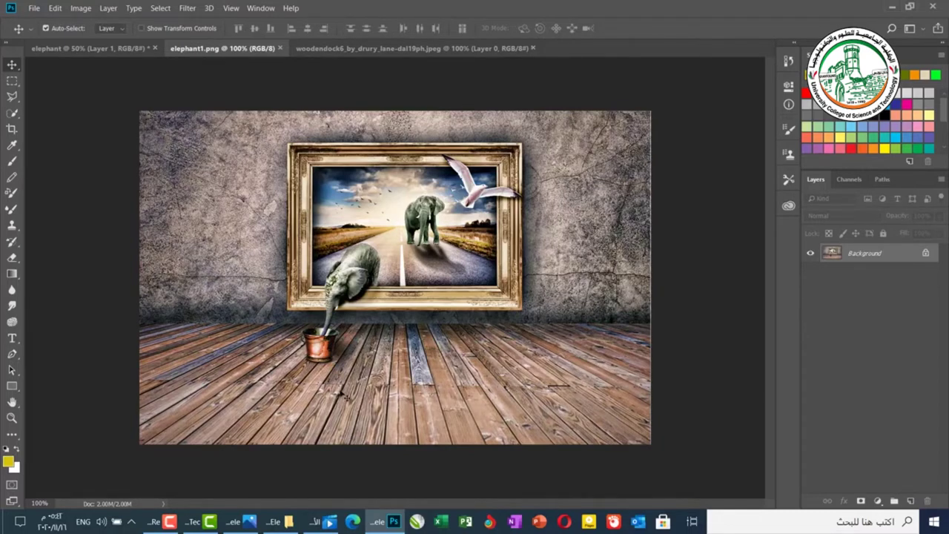
click(96, 48)
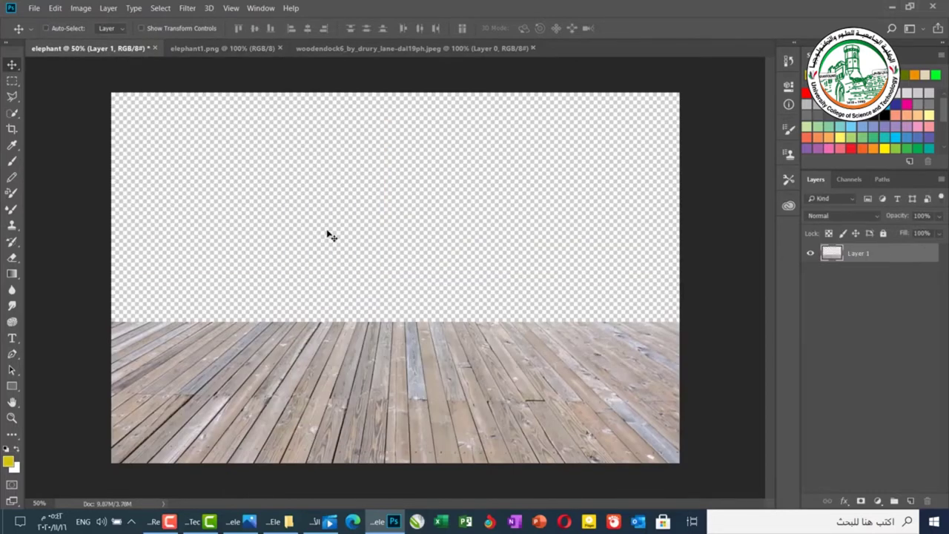
key(ctrl+t)
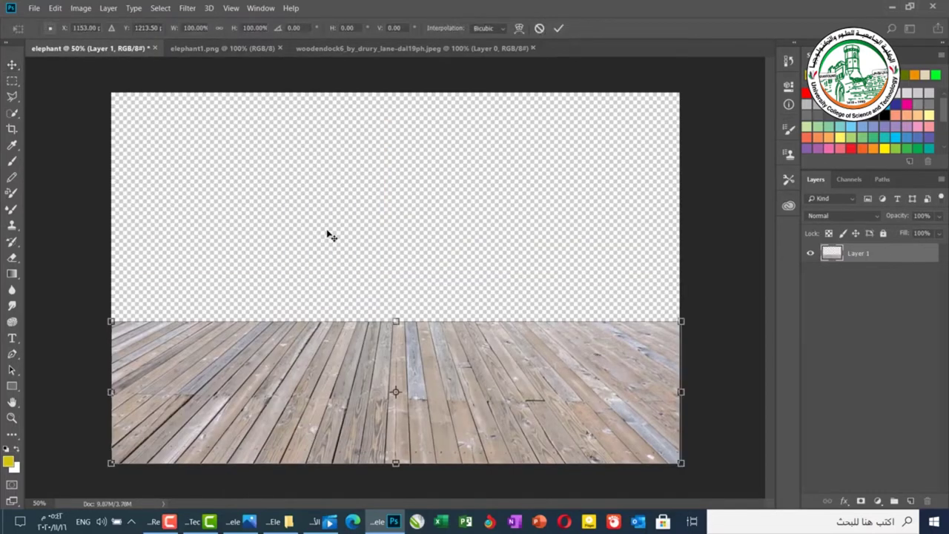
right_click(467, 392)
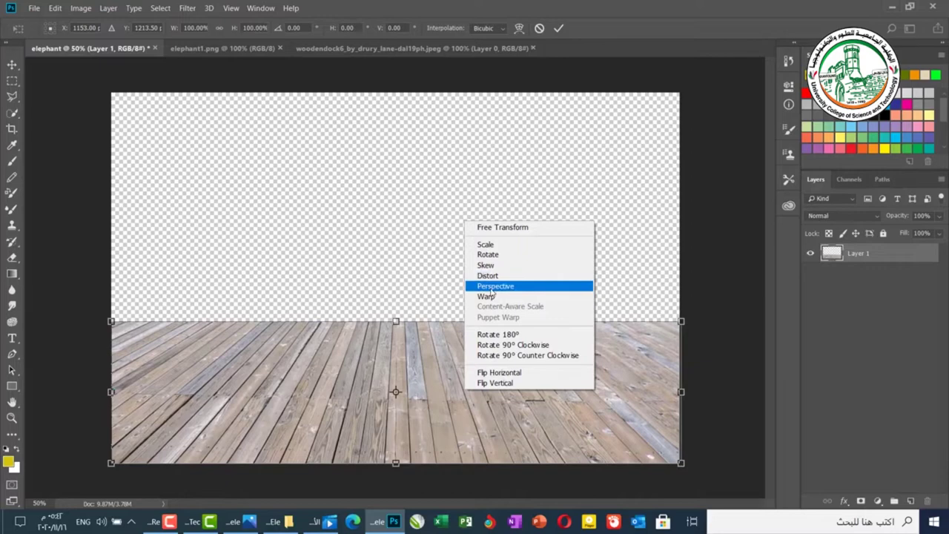
click(490, 289)
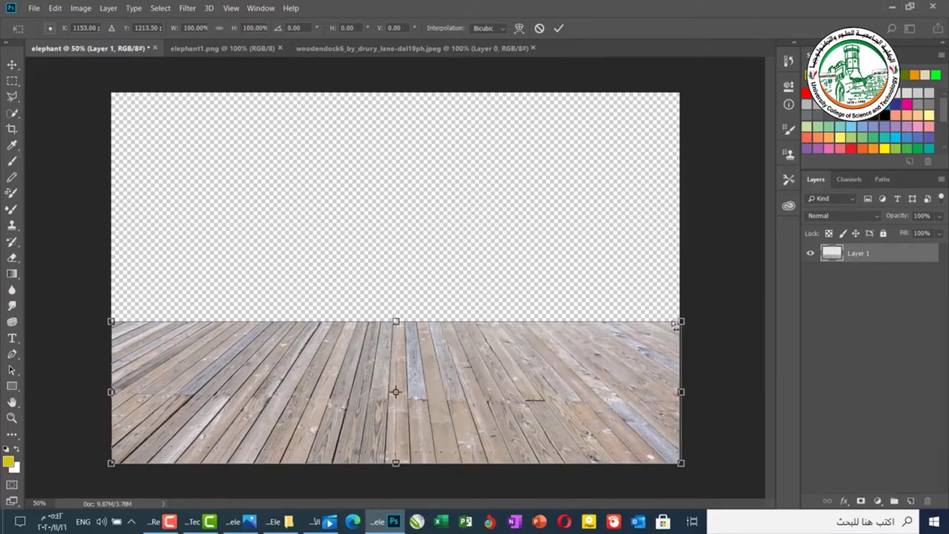
drag(680, 321, 640, 321)
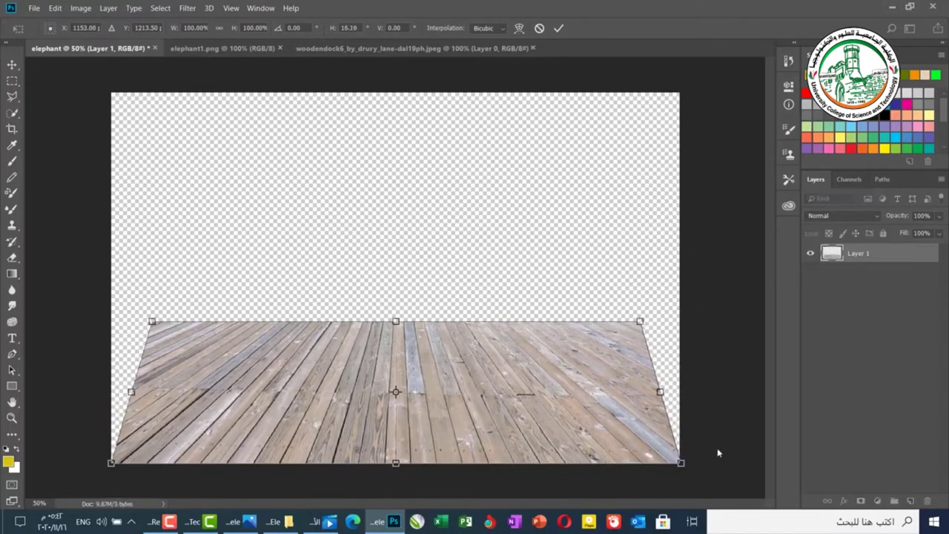
drag(681, 464, 750, 464)
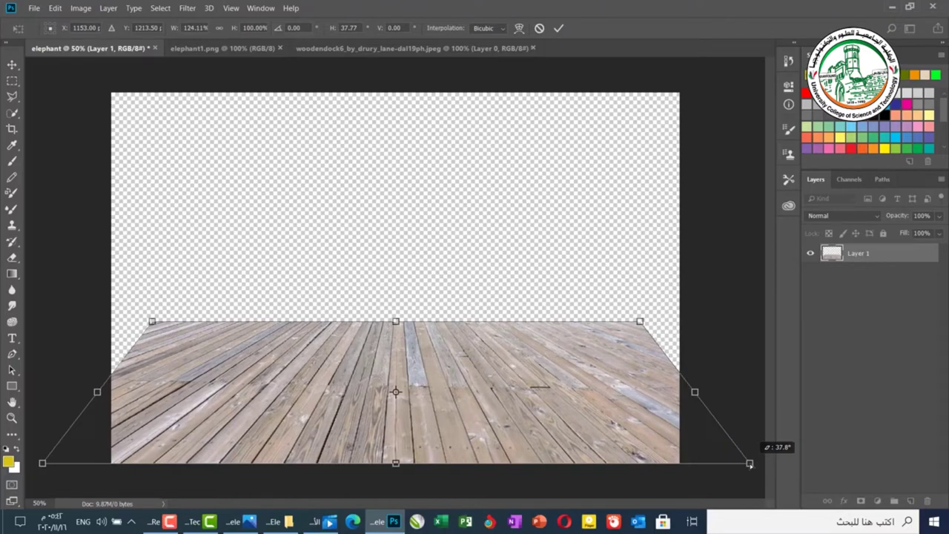
drag(749, 464, 749, 464)
key(Return)
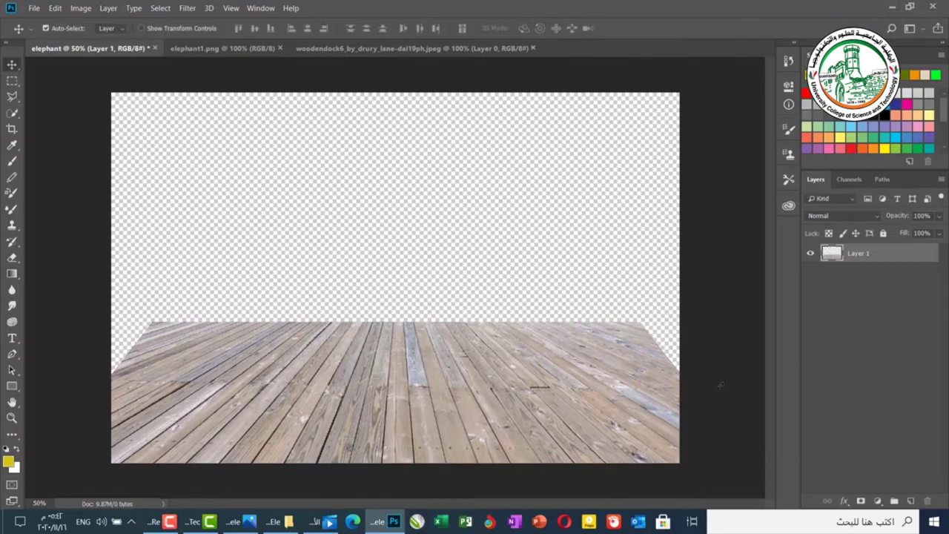
Step: Stretch the deck layer horizontally to 126% so that it covers the empty corners at its far edge
key(ctrl+t)
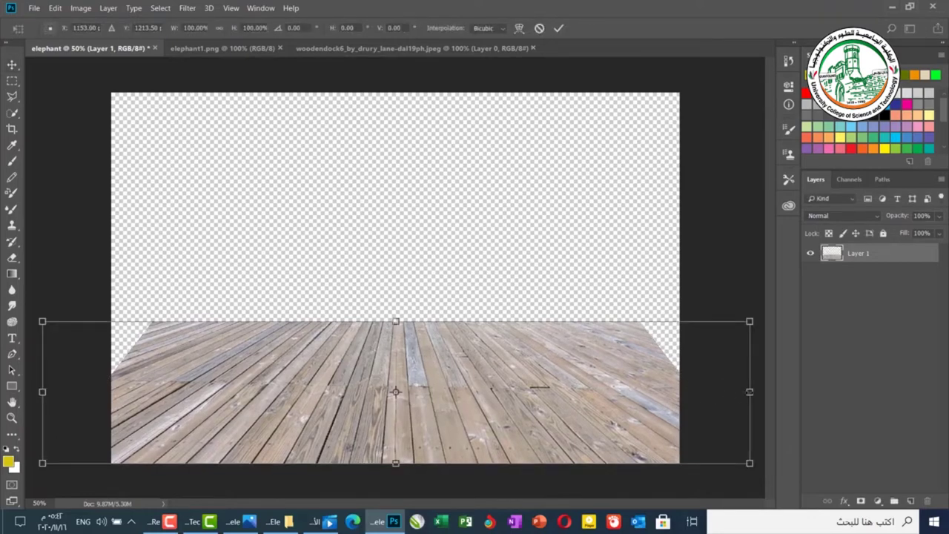
drag(749, 391, 842, 389)
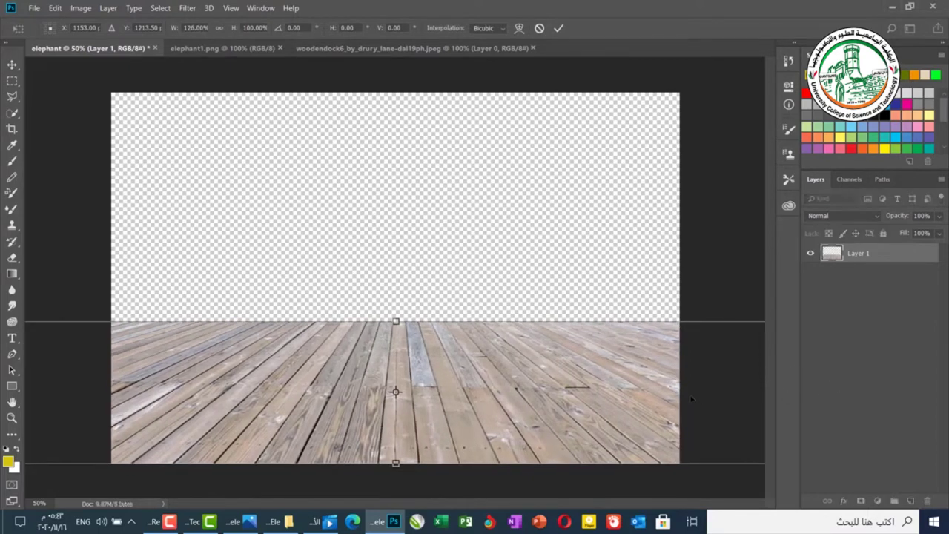
key(Return)
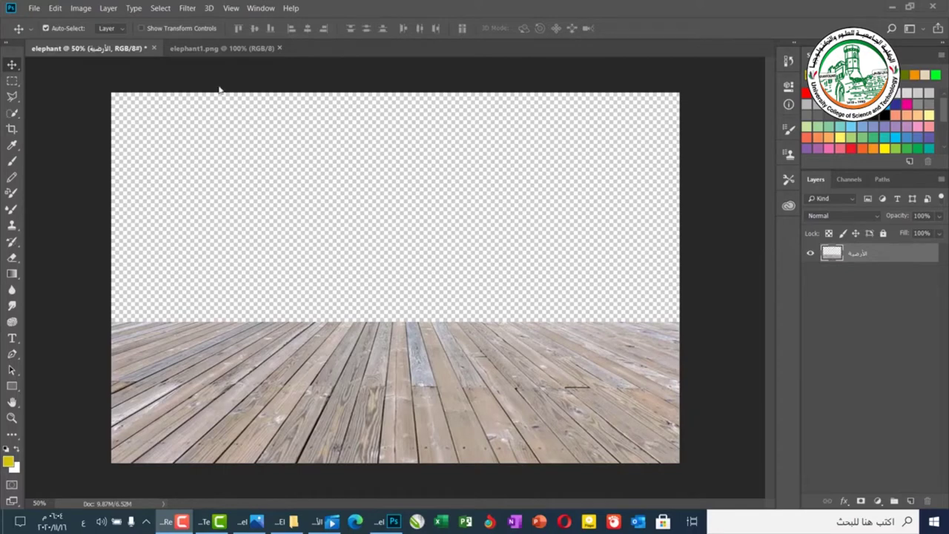
Step: Compare with elephant1.png and add a Curves adjustment that darkens the floor, pulling down an upper point and setting a lower one at input 109, output 83
click(214, 48)
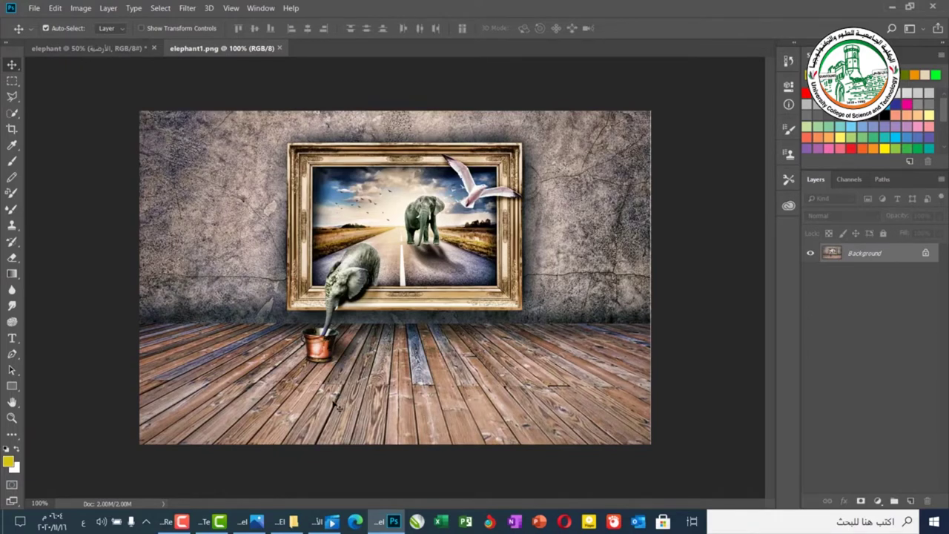
click(98, 45)
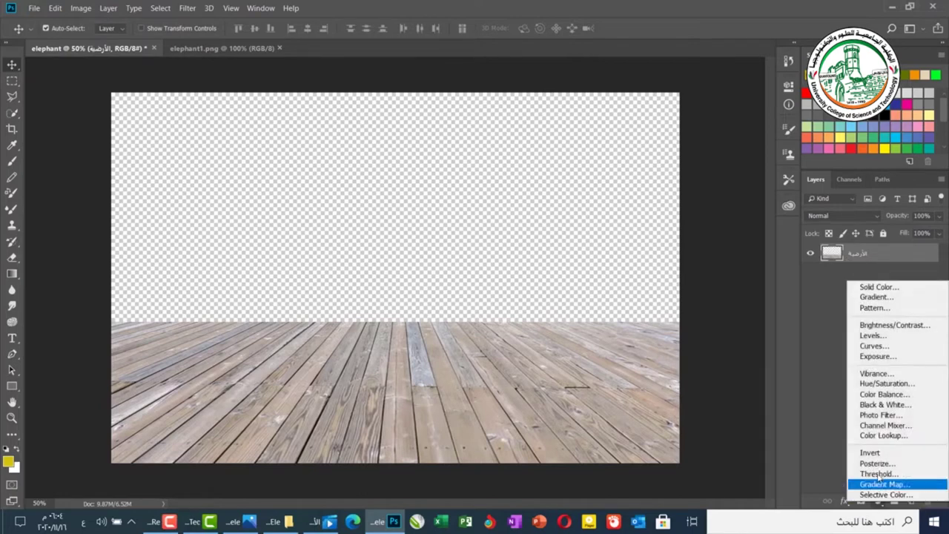
click(873, 346)
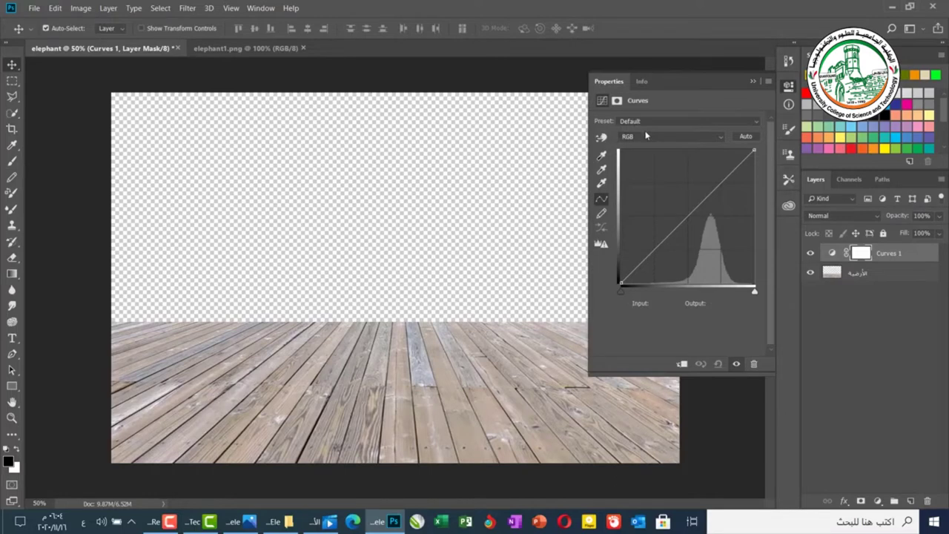
click(716, 186)
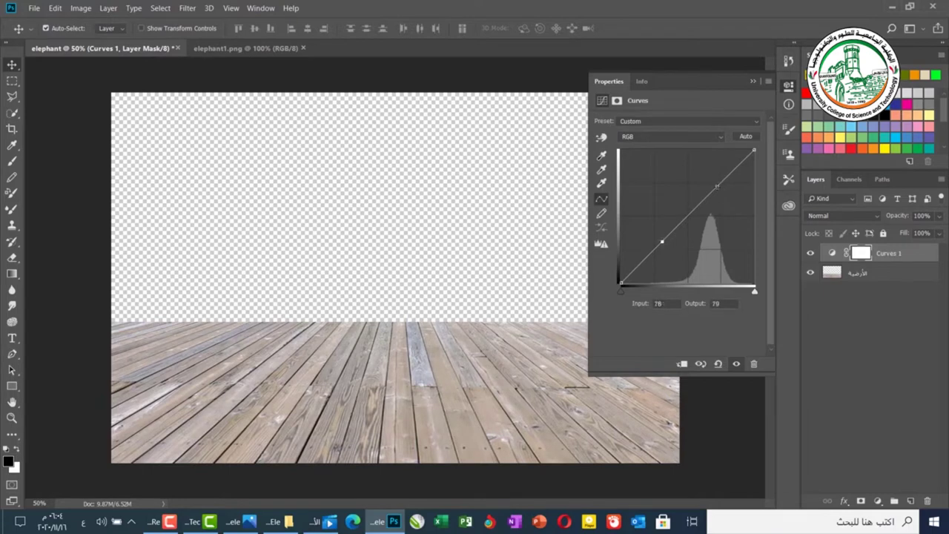
drag(715, 186, 726, 205)
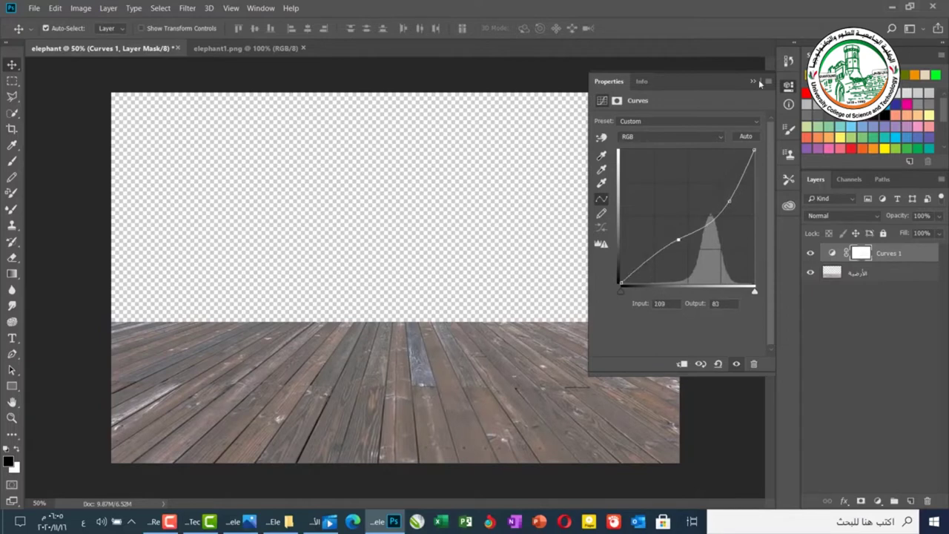
click(754, 81)
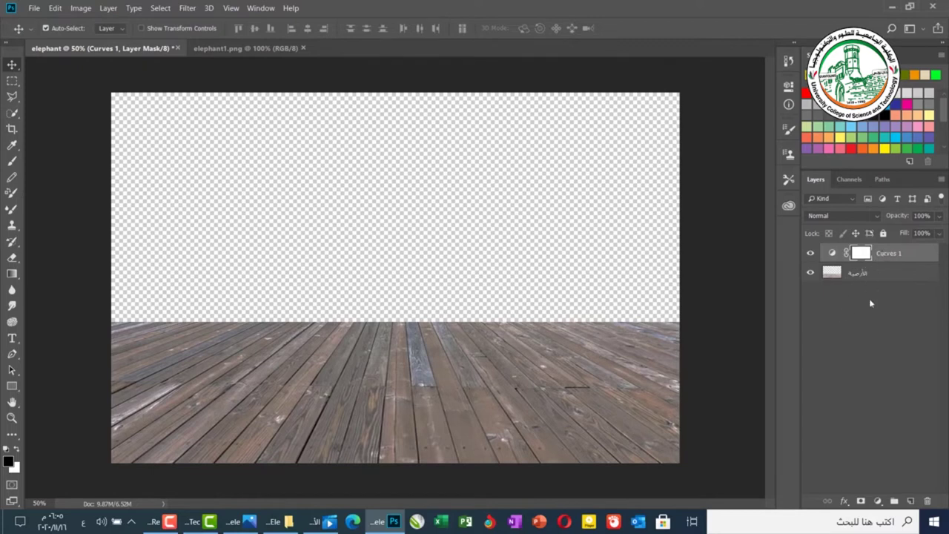
Step: Clip the Curves 1 adjustment to the floor layer and toggle its visibility to compare the floor before and after
right_click(893, 255)
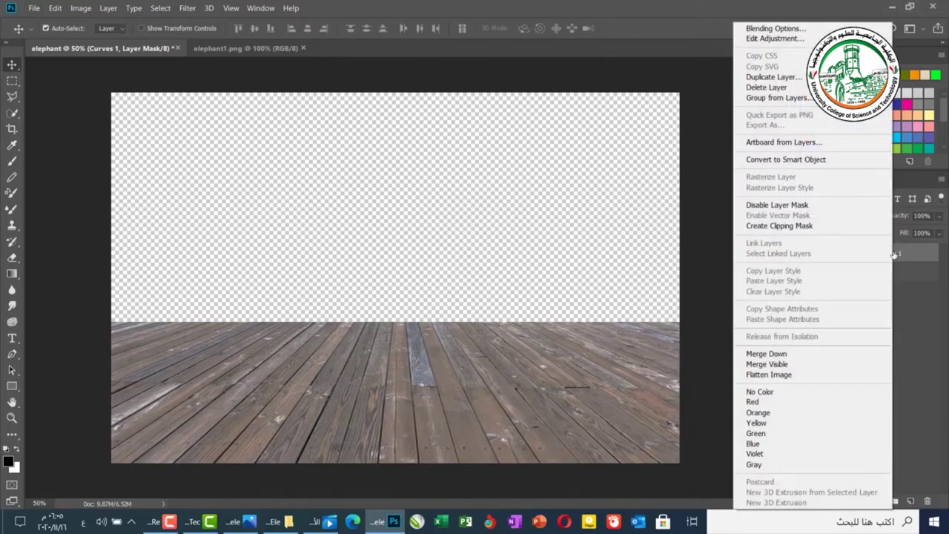
click(776, 227)
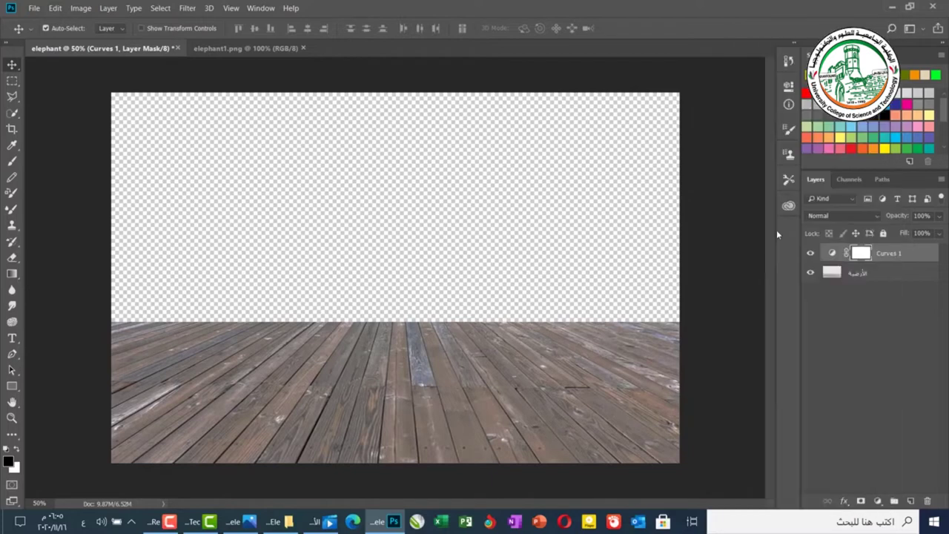
click(811, 254)
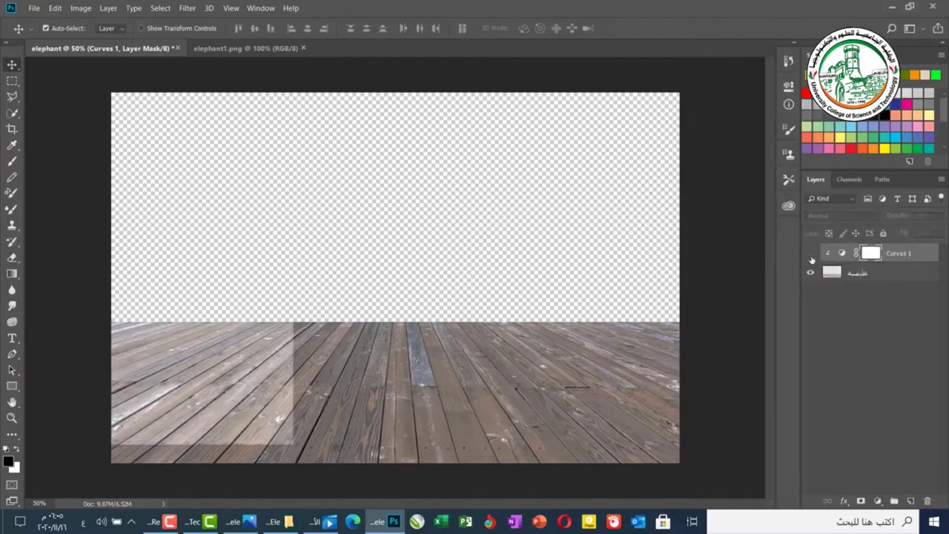
click(810, 254)
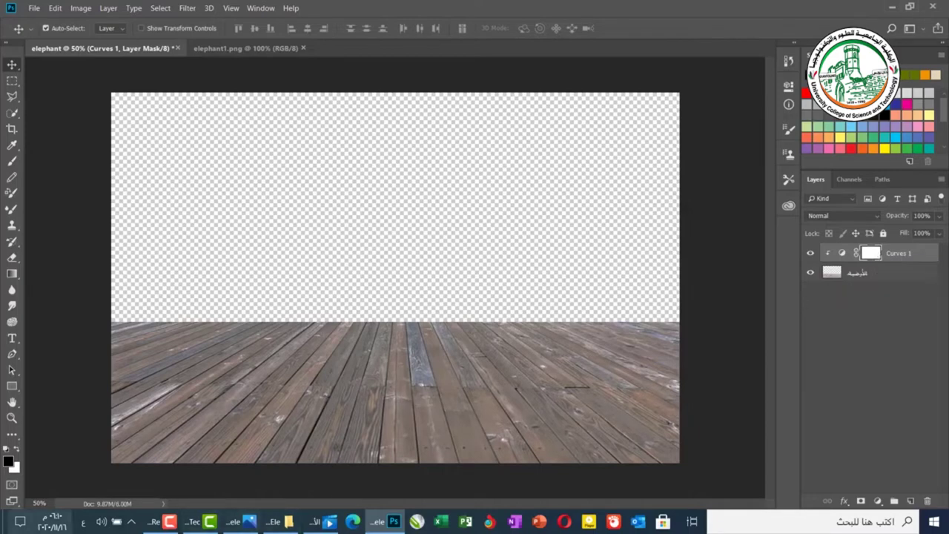
Step: Paint black on the Curves 1 mask with a 600 px Soft Round brush along the floor's near edge, lightening the foreground planks
click(10, 163)
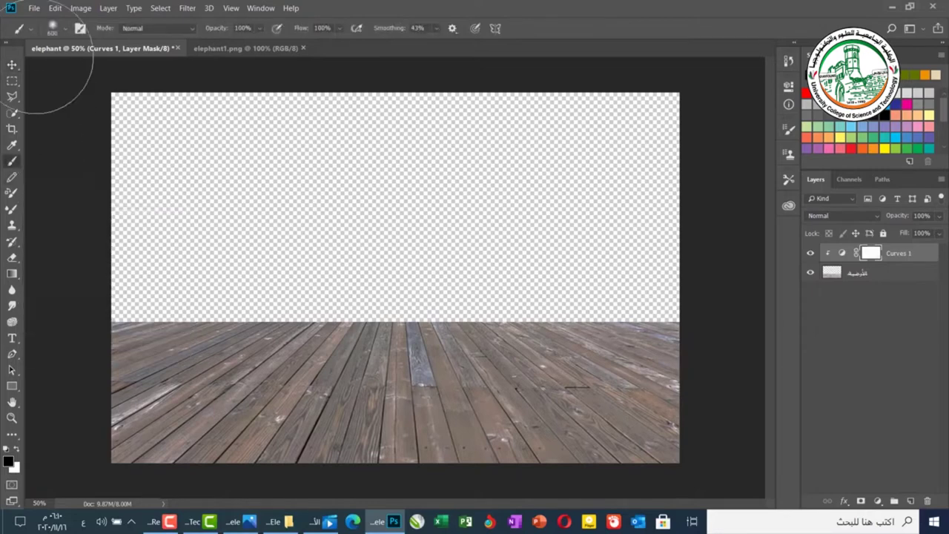
click(64, 33)
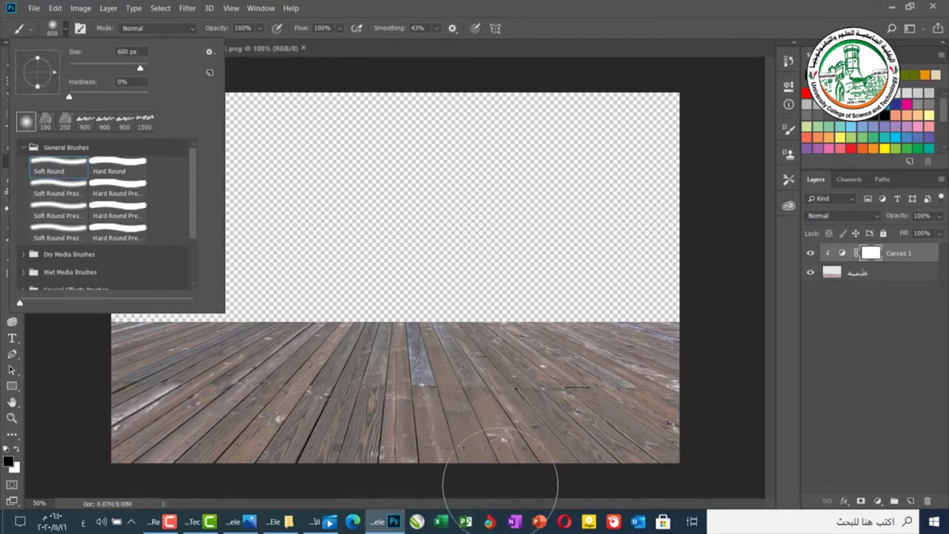
click(685, 415)
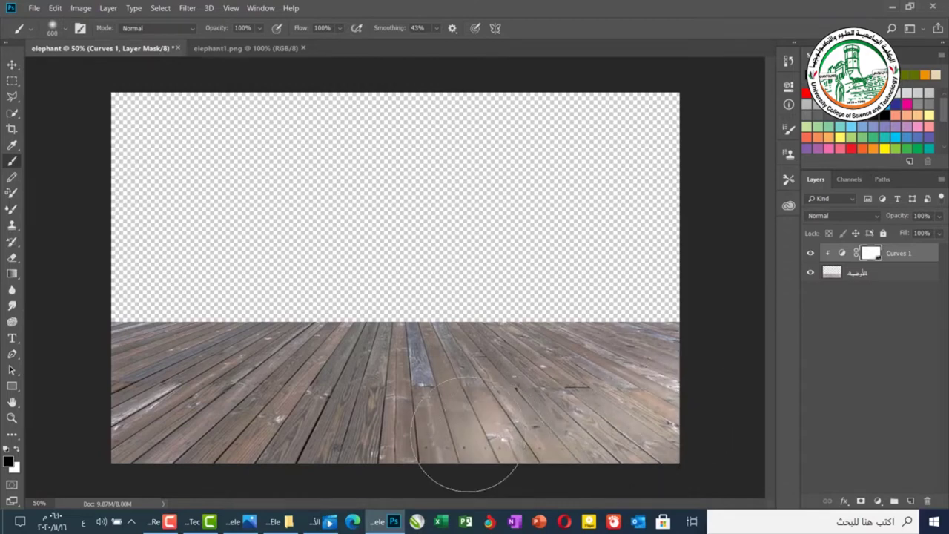
mouse_move(328, 434)
mouse_down()
mouse_move(158, 414)
mouse_move(125, 395)
mouse_move(270, 437)
mouse_up()
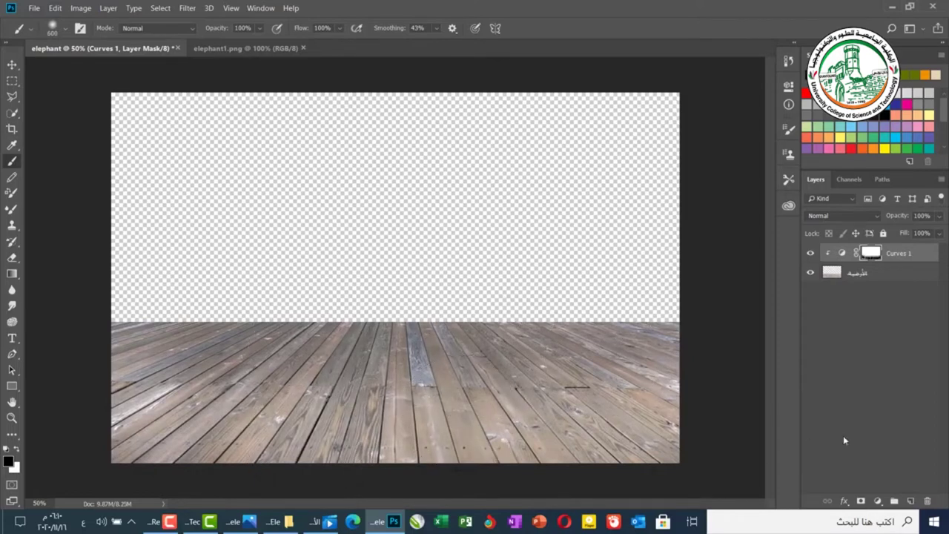
Step: Toggle the visibility of the masked Curves 1 adjustment twice to compare the floor with and without it
click(809, 253)
click(810, 254)
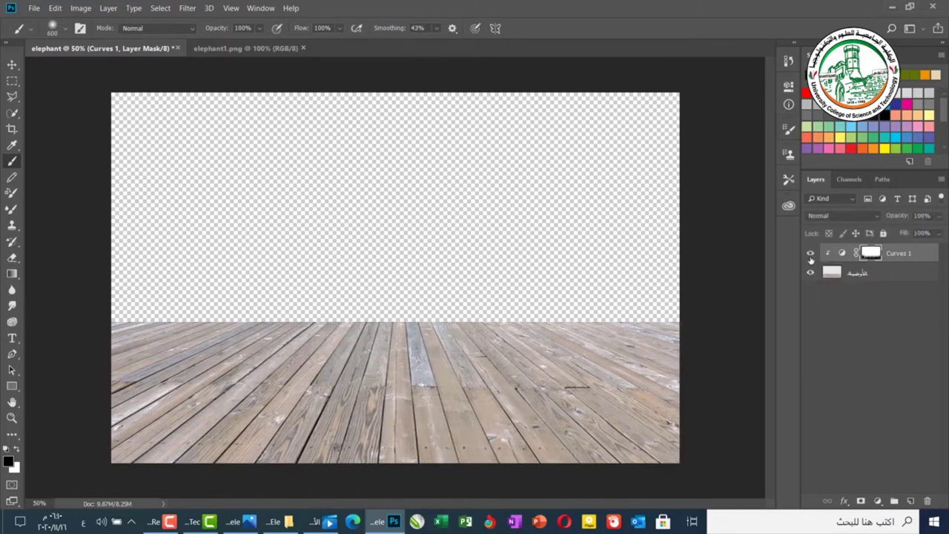
click(809, 254)
click(810, 254)
key(v)
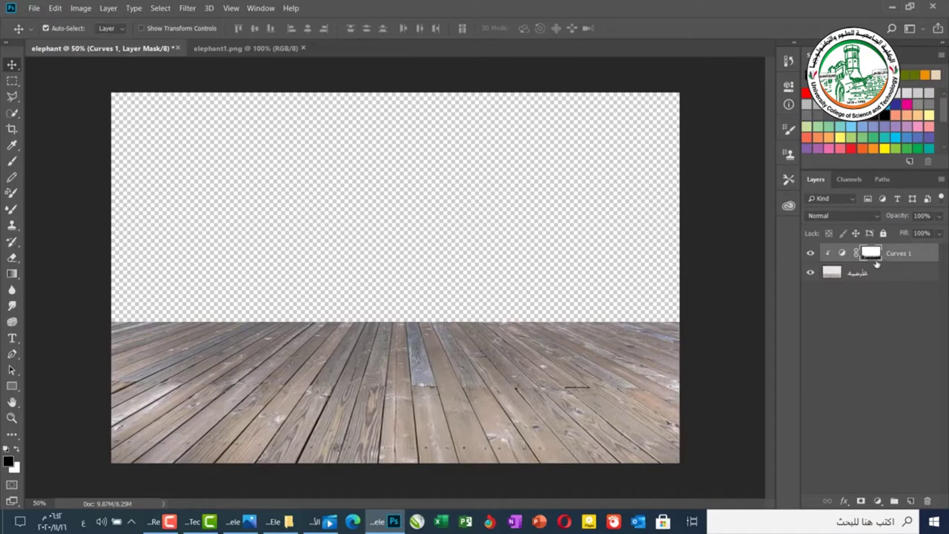
Step: Add a Hue/Saturation adjustment clipped to the floor layer with hue -5, saturation -2 and lightness -12, and compare before and after
click(877, 501)
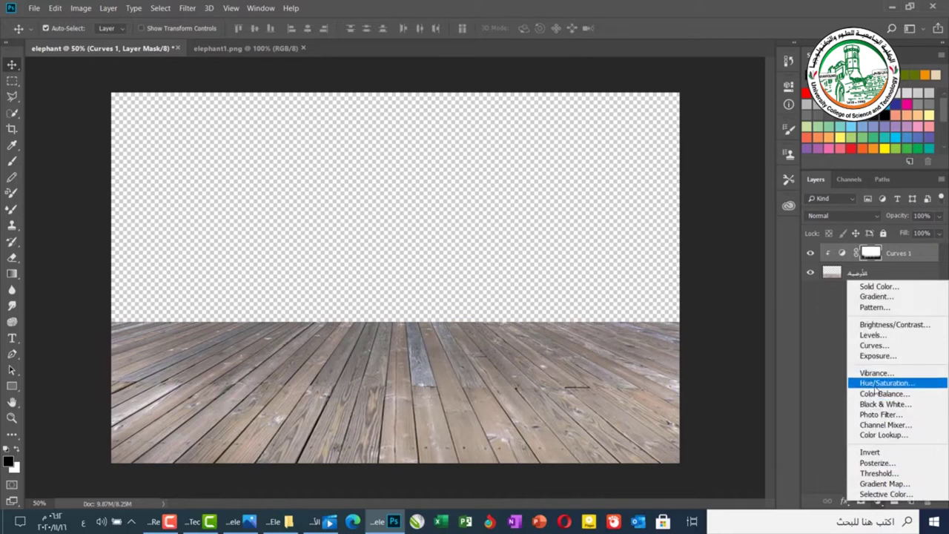
click(821, 313)
click(830, 281)
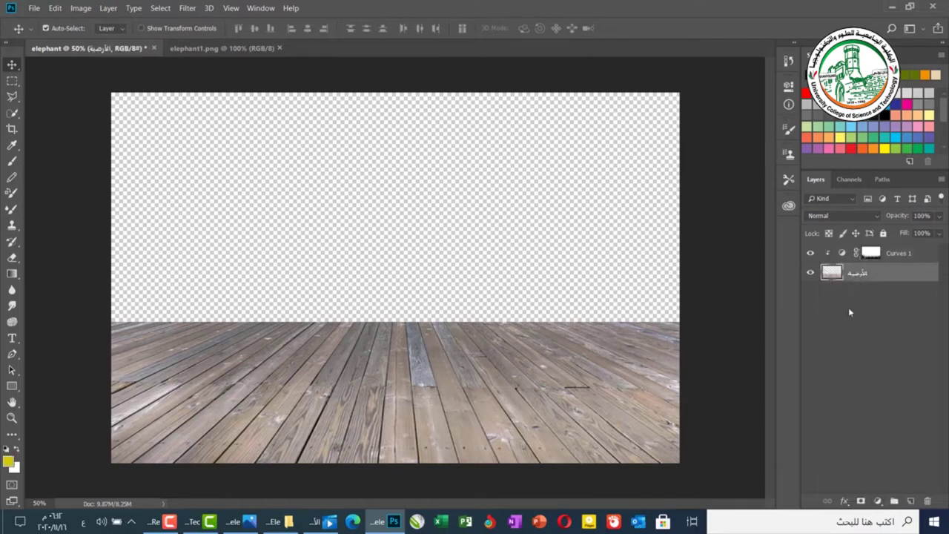
click(880, 500)
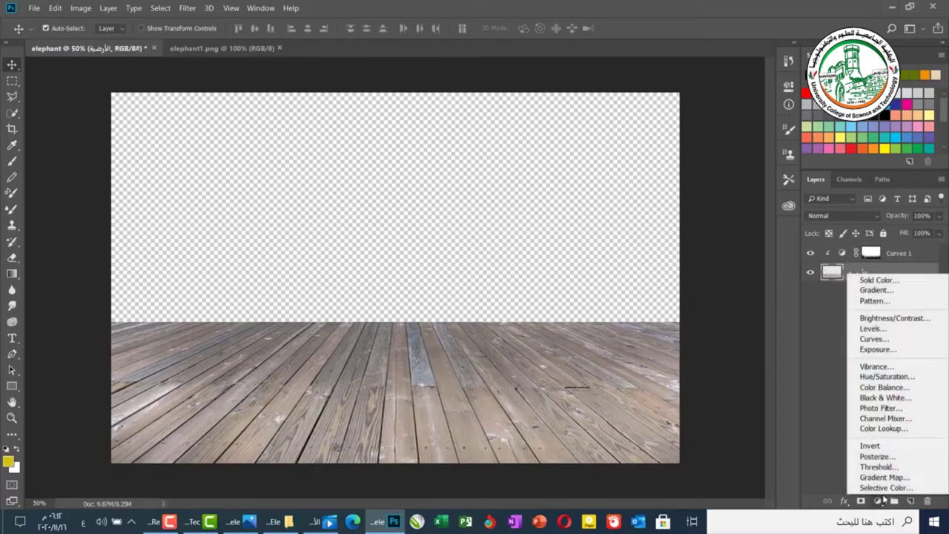
click(876, 376)
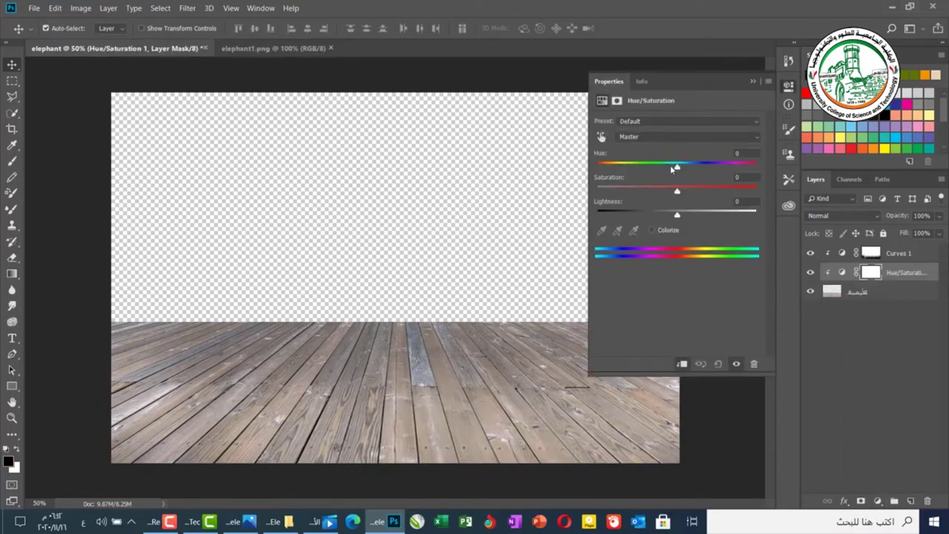
drag(676, 167, 672, 167)
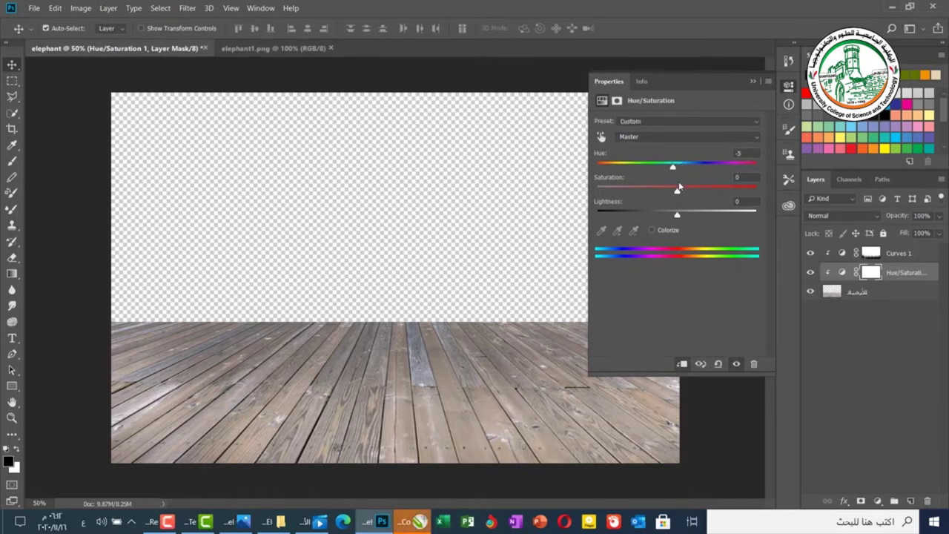
mouse_move(678, 187)
mouse_down()
mouse_move(666, 194)
mouse_move(675, 192)
mouse_up()
drag(675, 214, 667, 218)
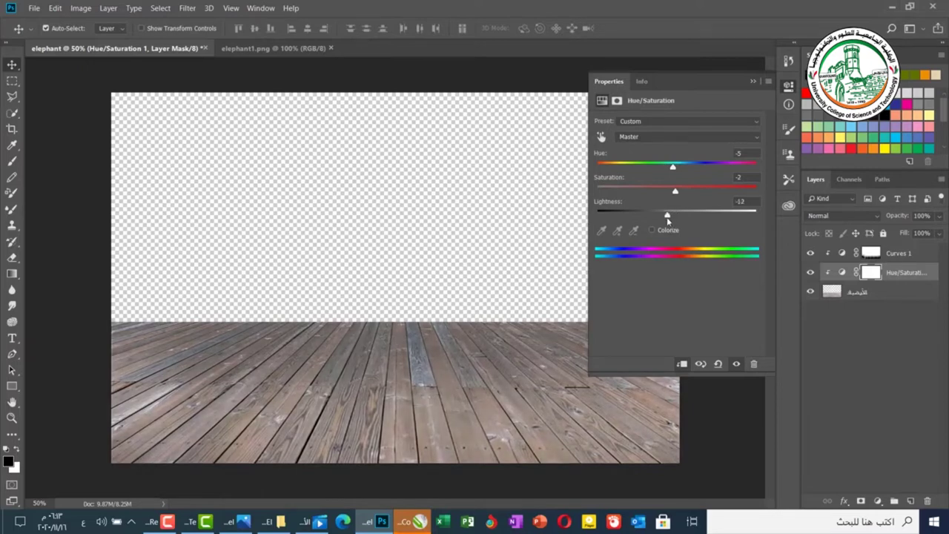
click(753, 80)
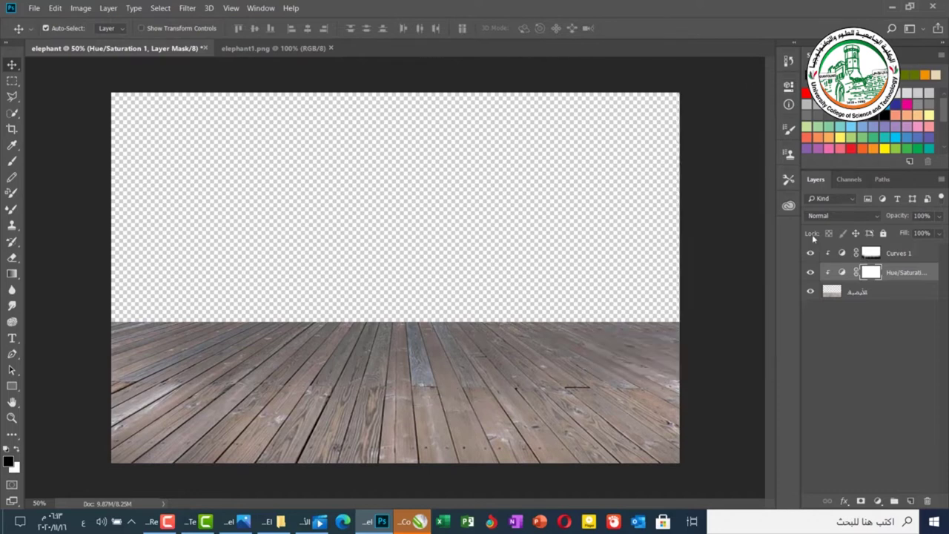
click(810, 274)
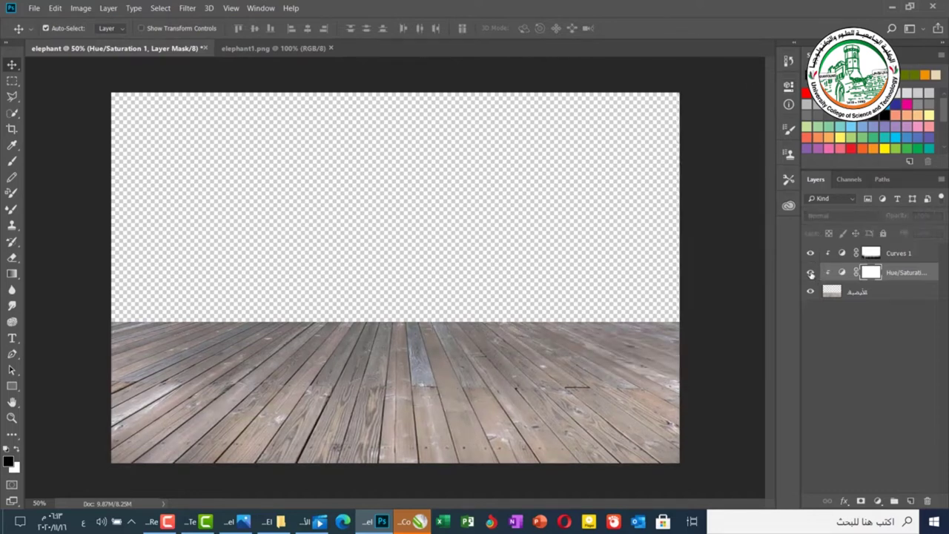
click(810, 273)
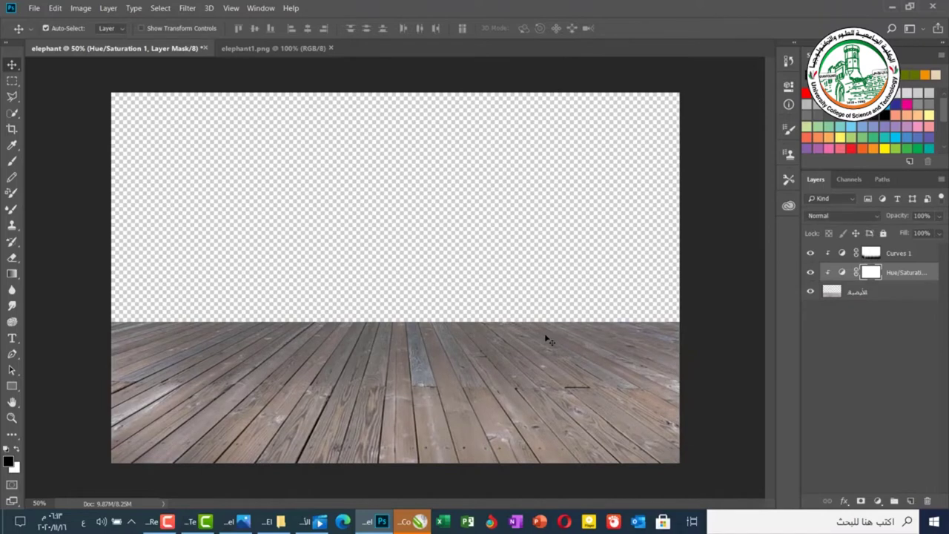
Step: Group the floor layer with its Hue/Saturation and Curves 1 adjustments and name the group الأرضية
click(890, 293)
key(shift+Up)
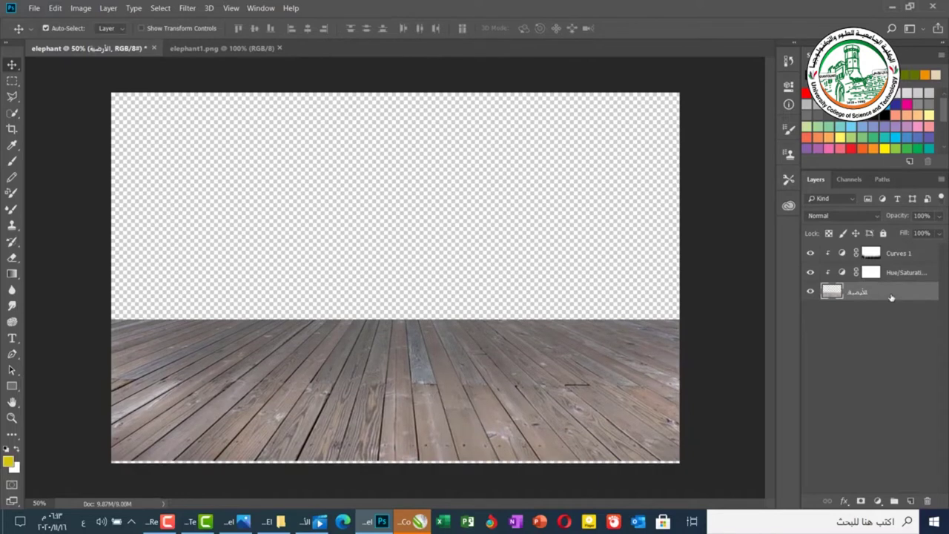
key(ctrl+z)
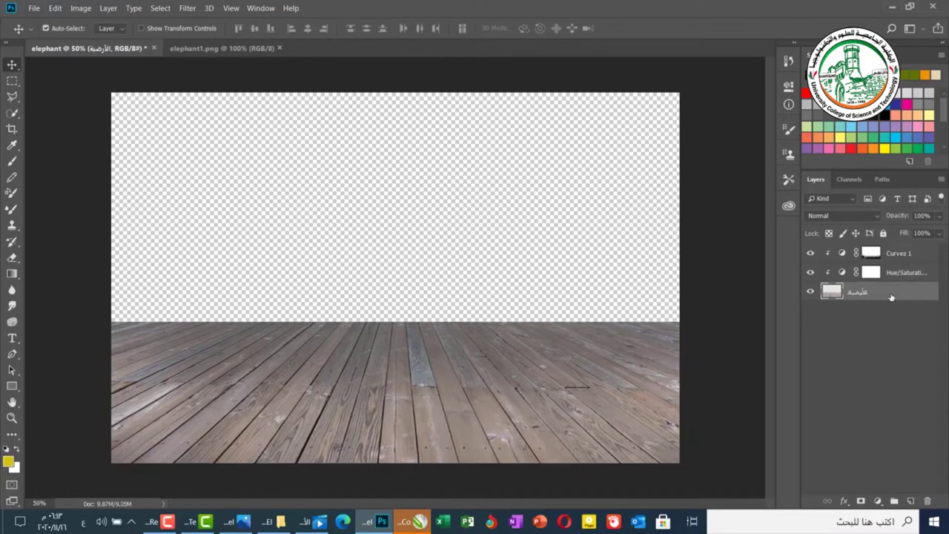
ctrl+click(902, 273)
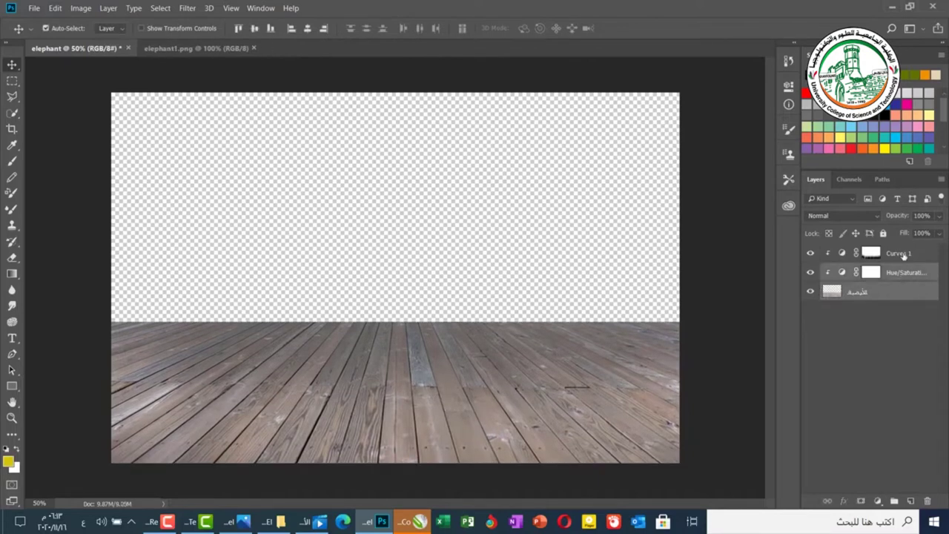
ctrl+click(901, 255)
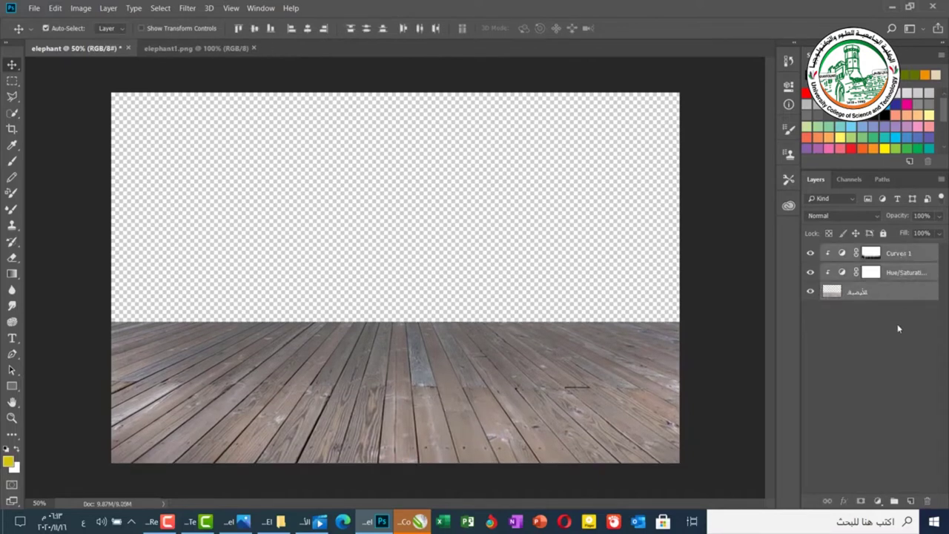
click(894, 502)
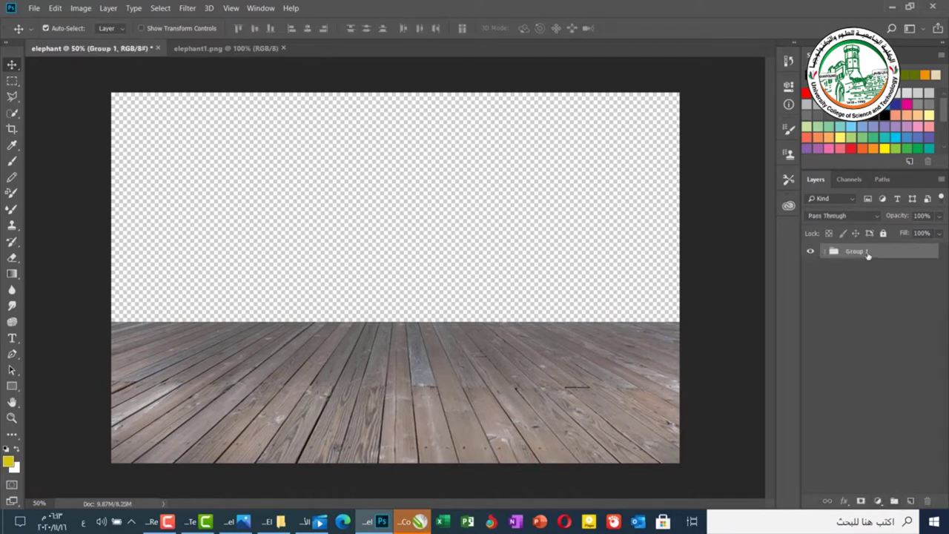
double_click(866, 252)
key(BackSpace)
text(الفيل)
key(Return)
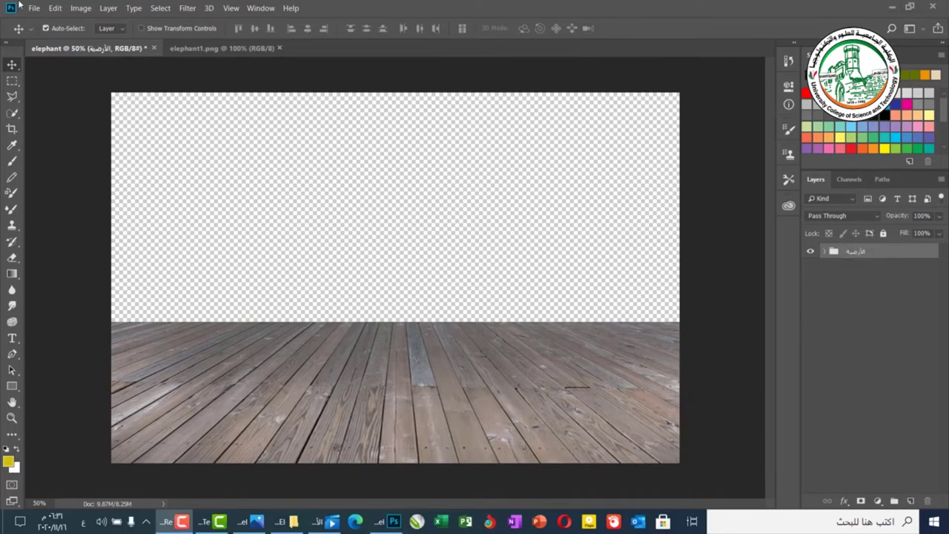
Step: Check the wall in elephant1.png and place the StockSnap_DX141B9YMJ concrete texture from the Elephant image folder into the elephant document
click(222, 47)
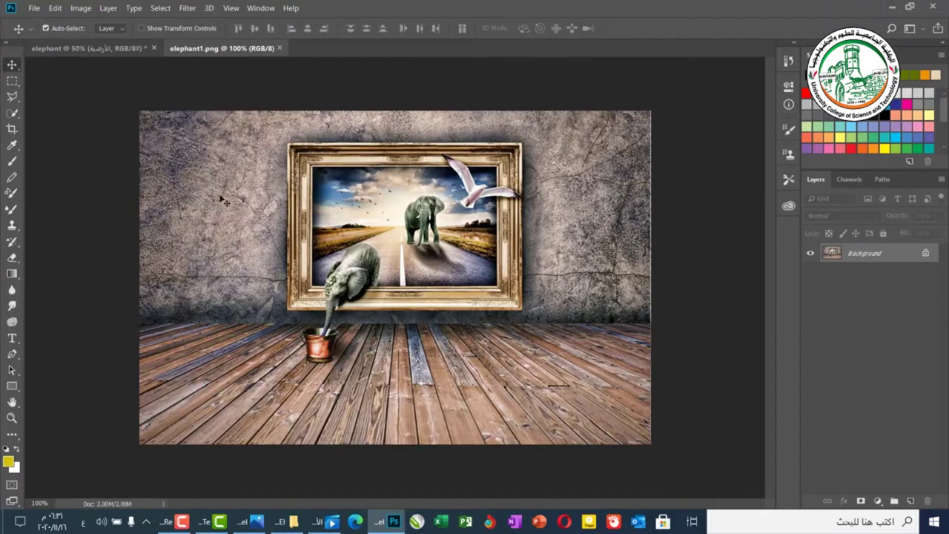
click(288, 521)
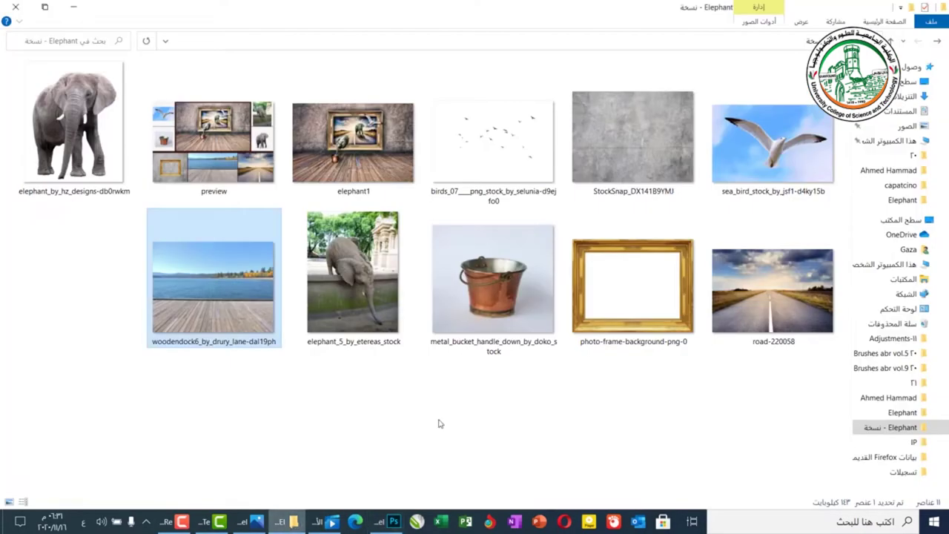
click(648, 161)
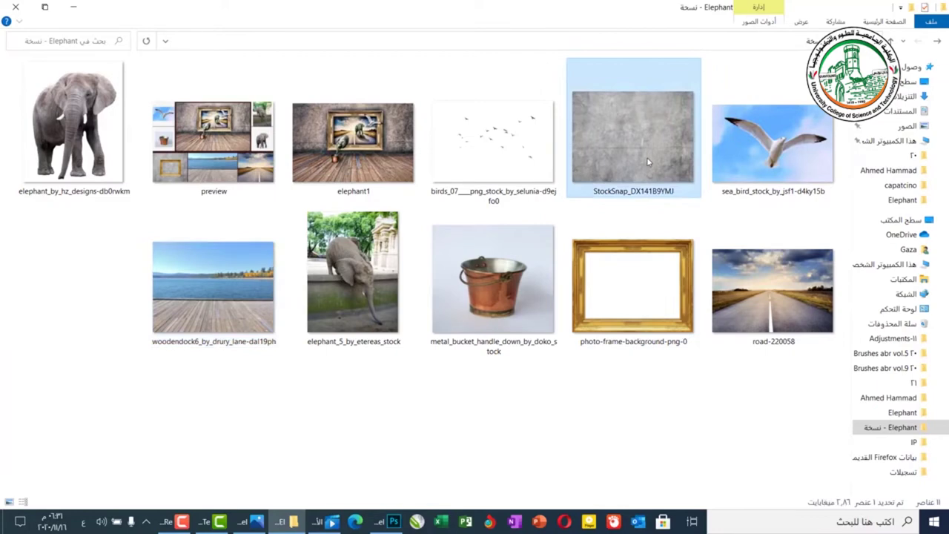
drag(647, 161, 369, 280)
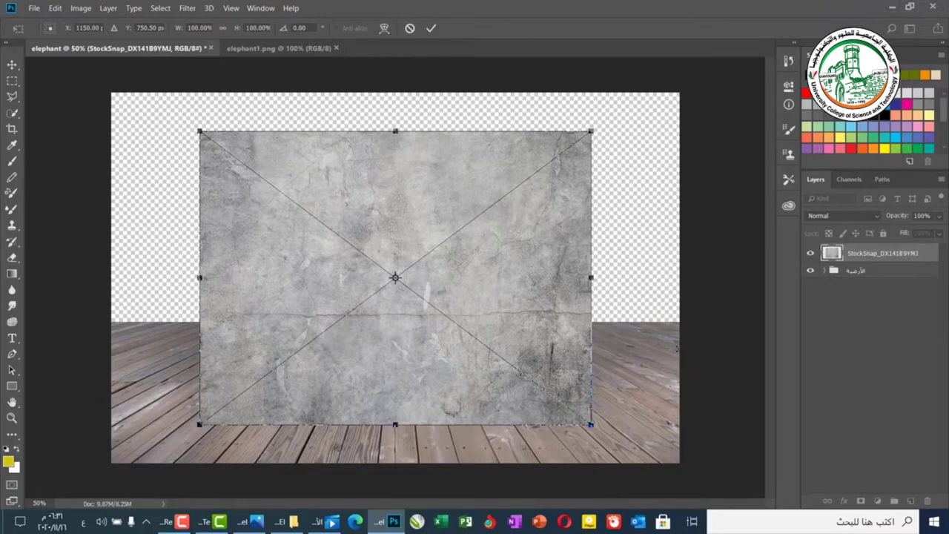
key(Return)
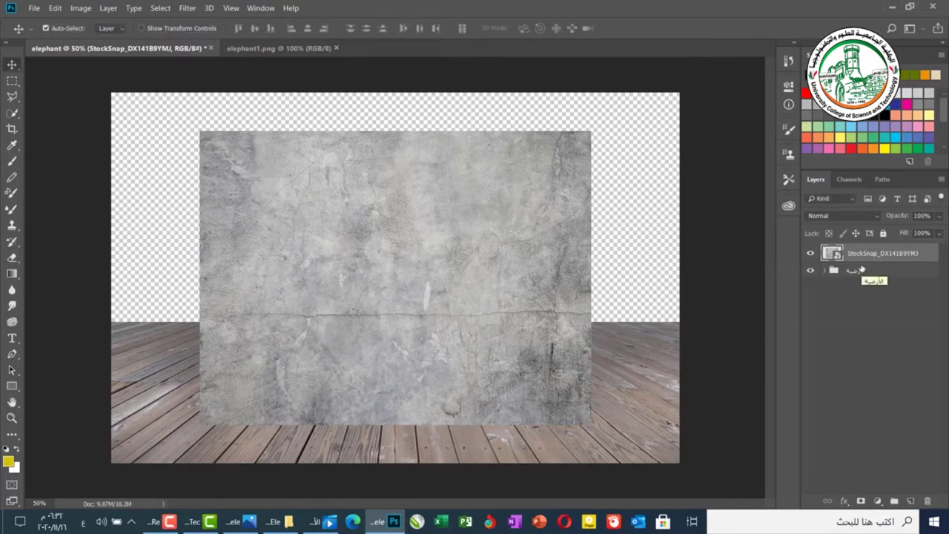
Step: Move the concrete texture below the floor group and transform it to 146.28% at Y 542.50 px, covering the canvas behind the floor
drag(869, 255, 875, 289)
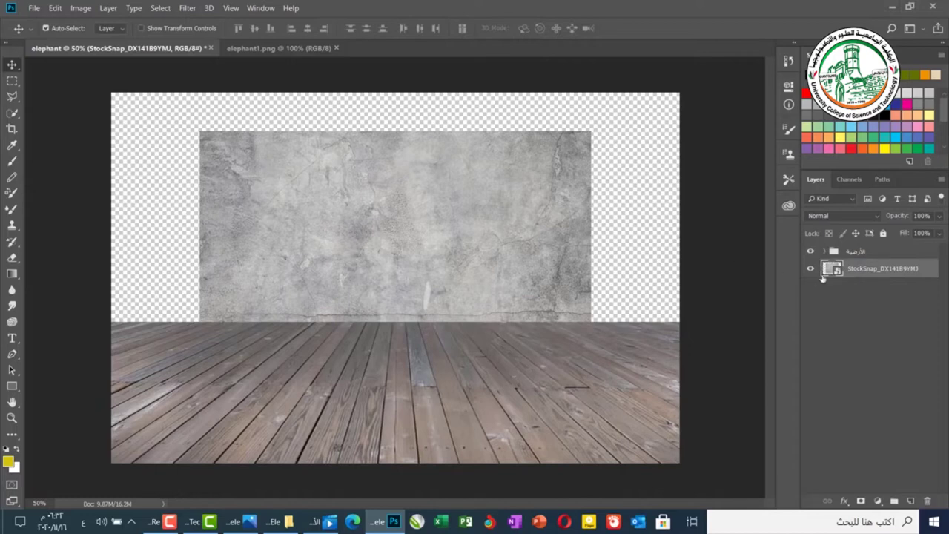
key(ctrl+t)
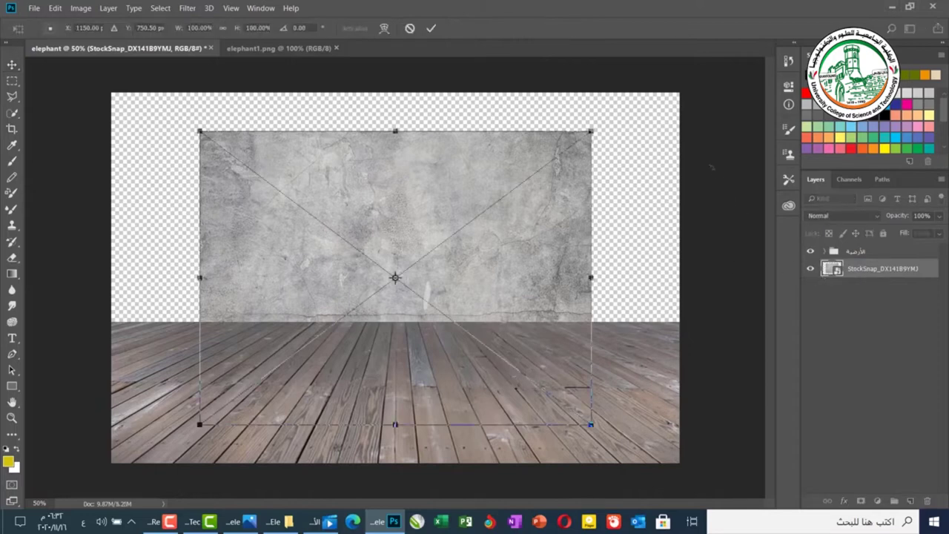
drag(593, 126, 710, 97)
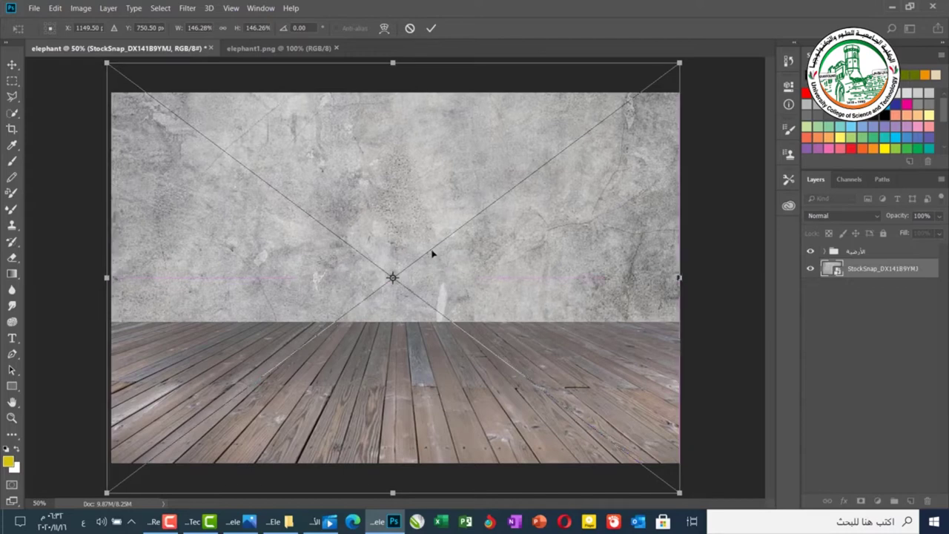
drag(432, 254, 445, 220)
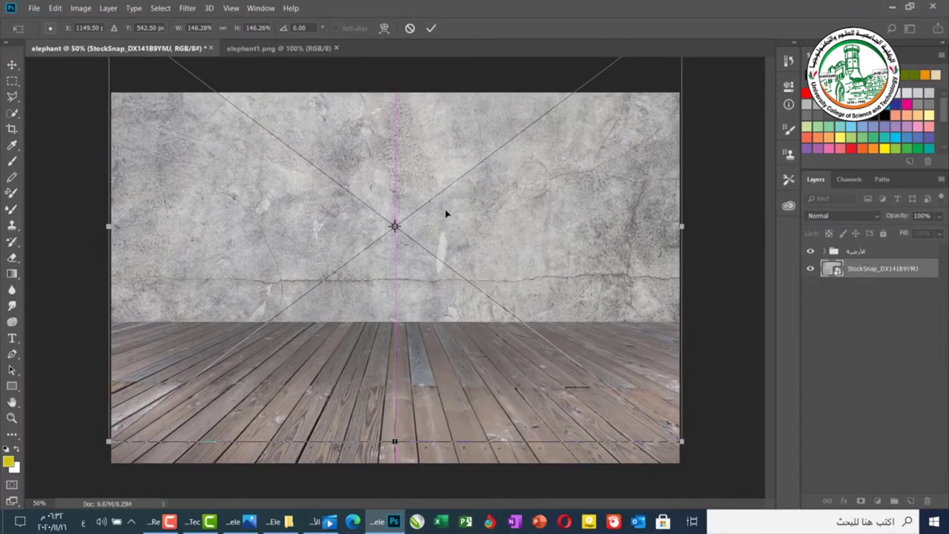
key(Return)
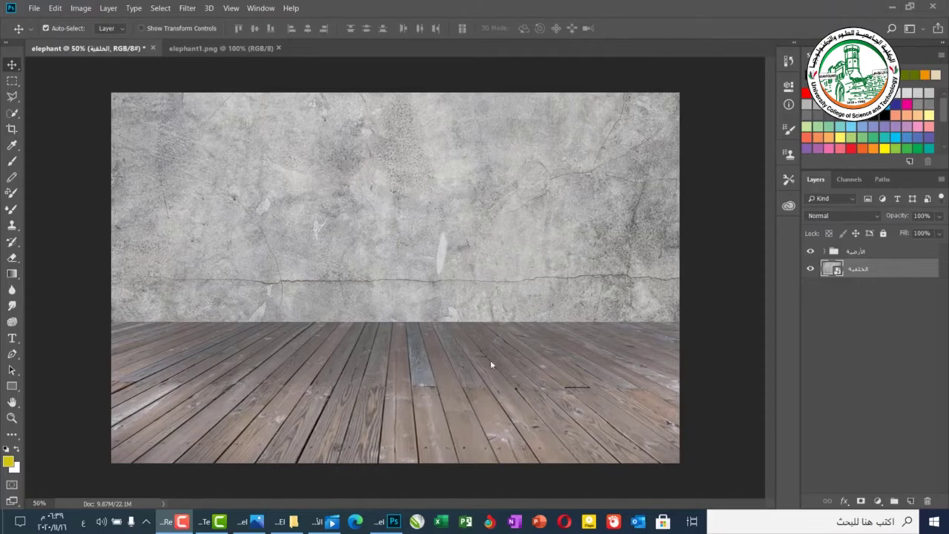
Step: Add a Curves adjustment above the wall layer that darkens it, lowering a shadow point and setting the upper point at input 206, output 169
click(877, 502)
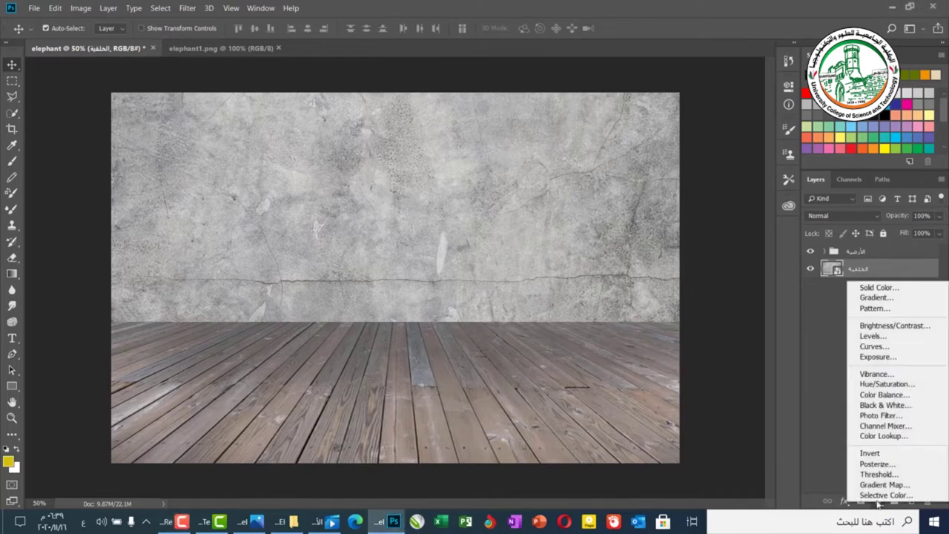
click(873, 347)
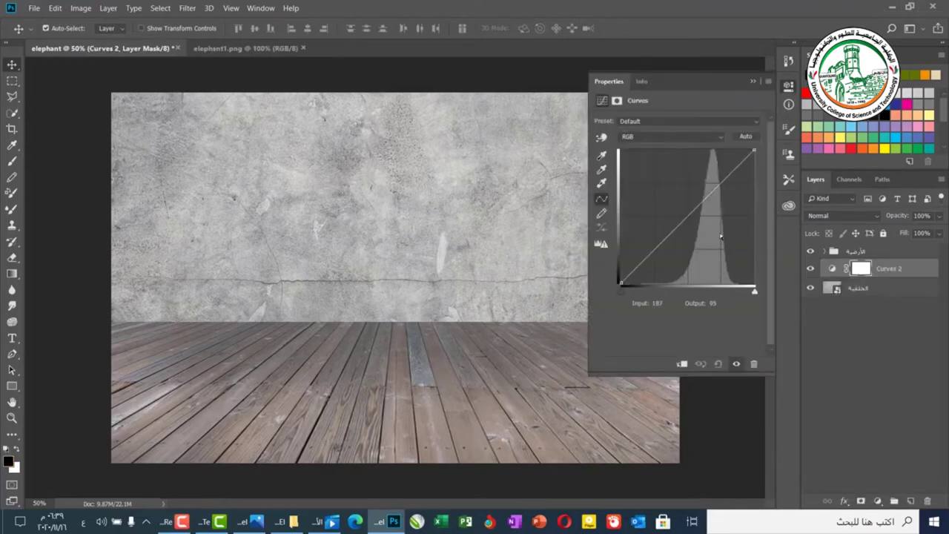
click(720, 184)
drag(721, 184, 723, 195)
drag(672, 238, 686, 245)
drag(723, 195, 730, 199)
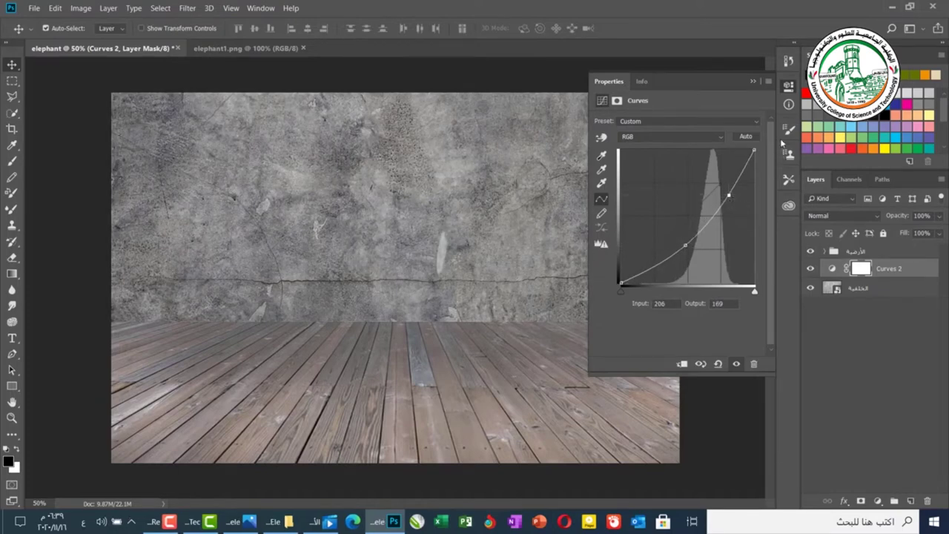
click(752, 81)
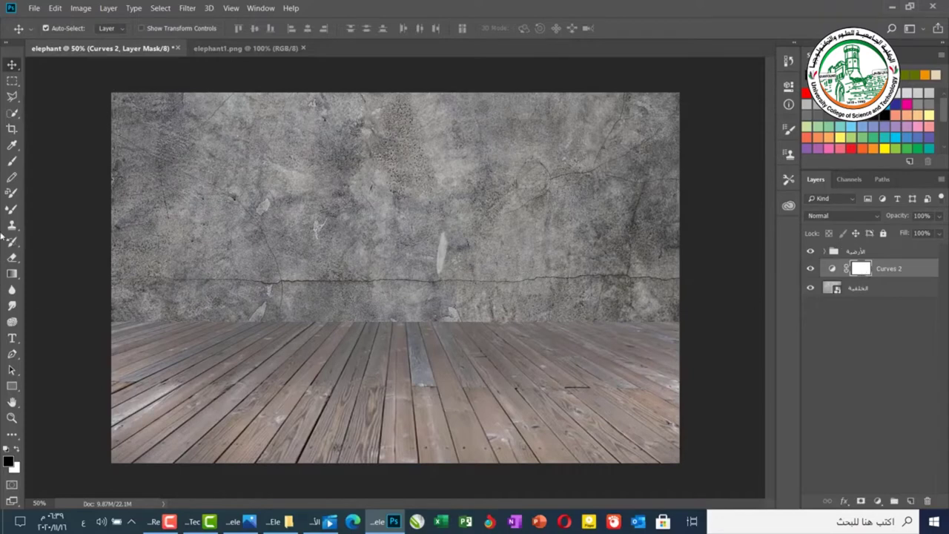
Step: Paint black on the Curves 2 mask with a soft 1200 px brush to lighten the central area of the wall
click(12, 160)
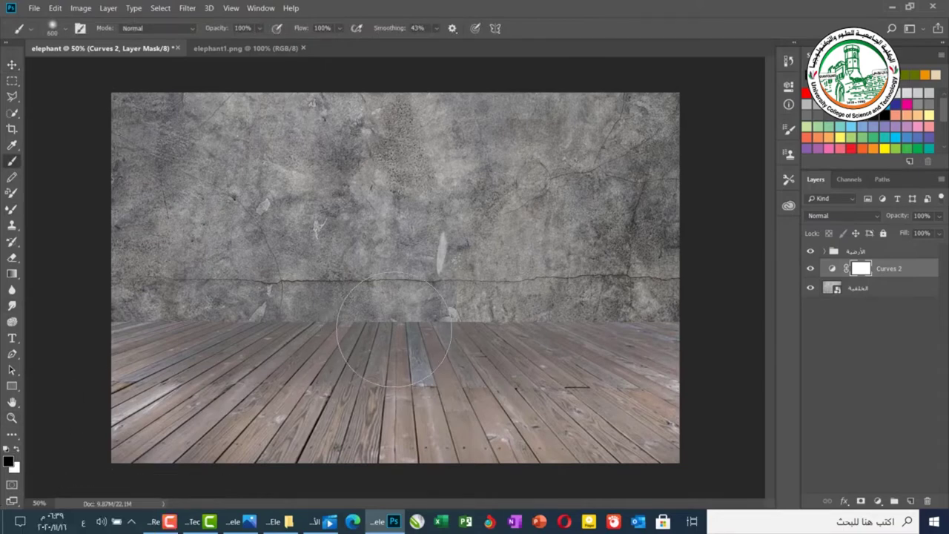
key(bracketright)
key(bracketright)
key(bracketright)
key(bracketright)
key(bracketright)
key(bracketright)
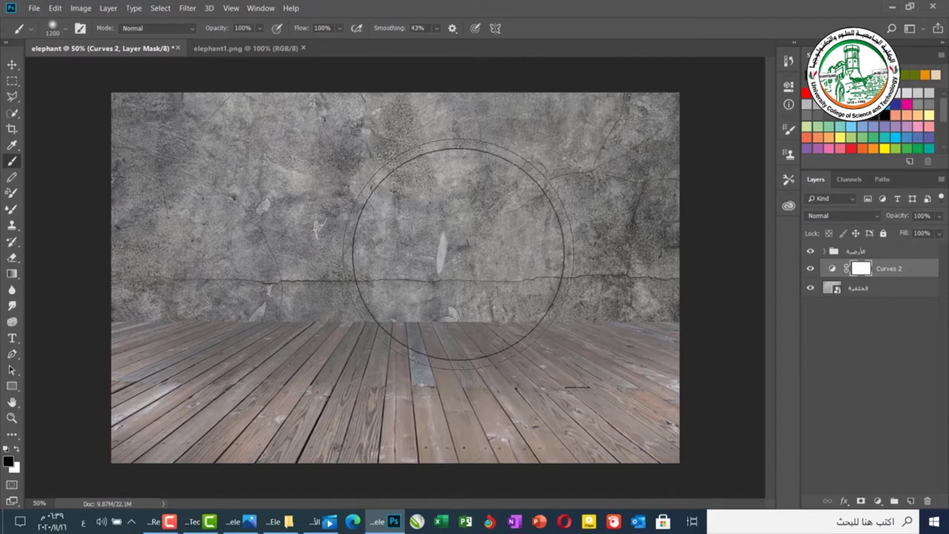
click(450, 251)
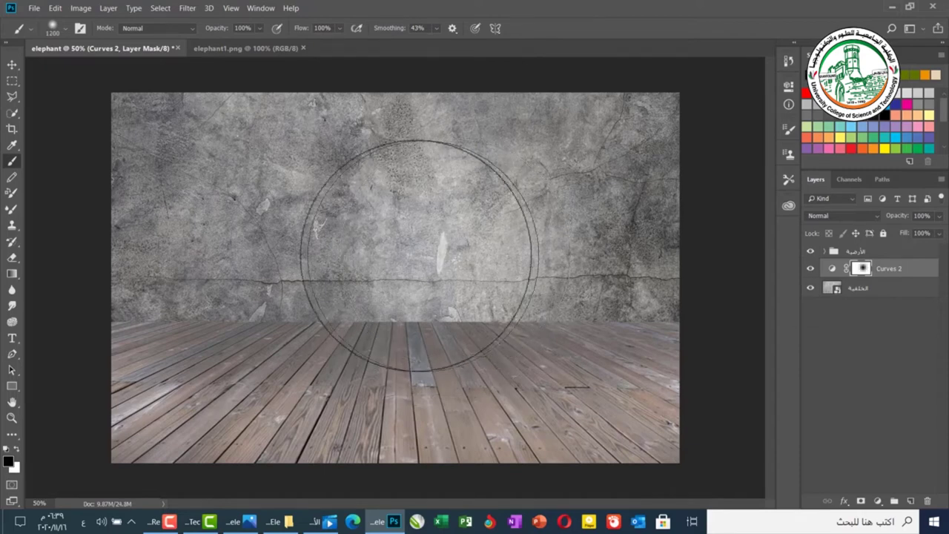
mouse_move(342, 235)
mouse_down()
mouse_move(309, 247)
mouse_move(303, 210)
mouse_up()
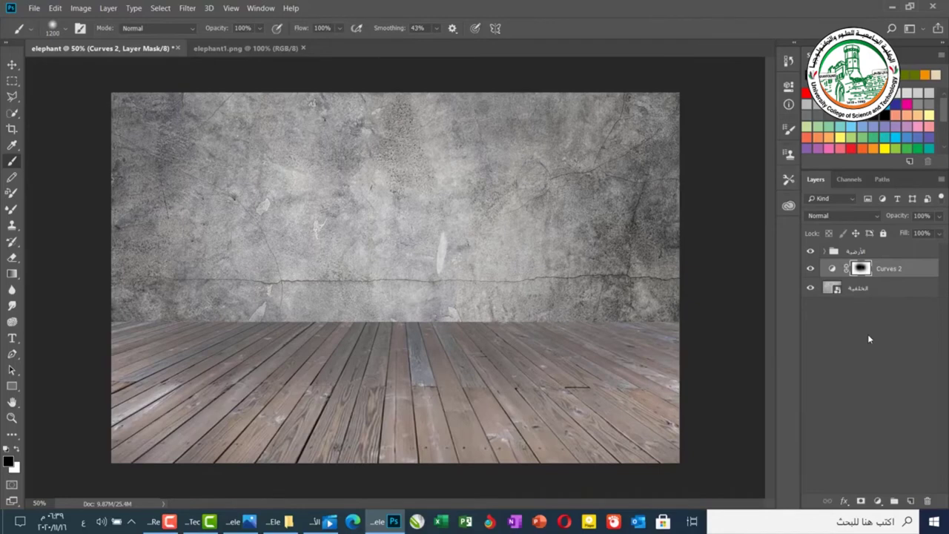
Step: Group the wall layer with its Curves 2 adjustment and name the group الخلفية
click(868, 294)
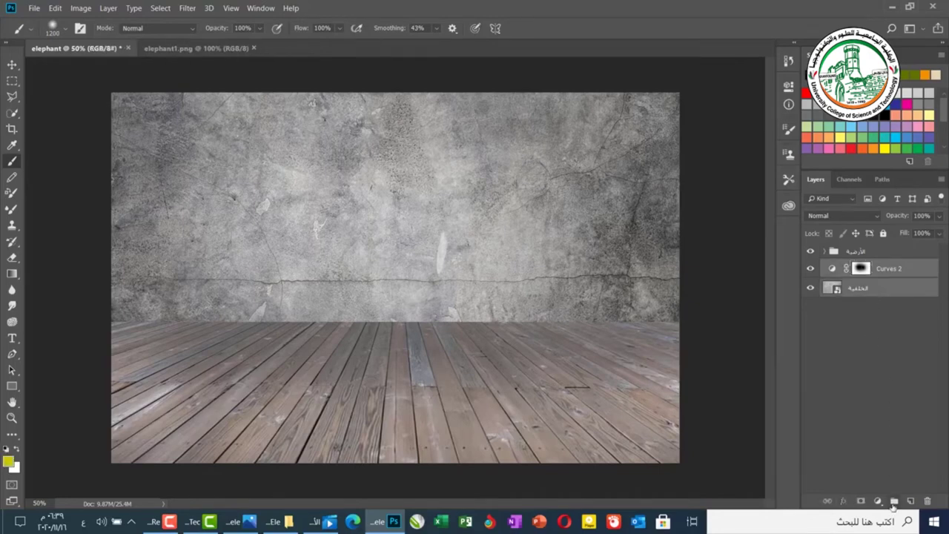
click(893, 503)
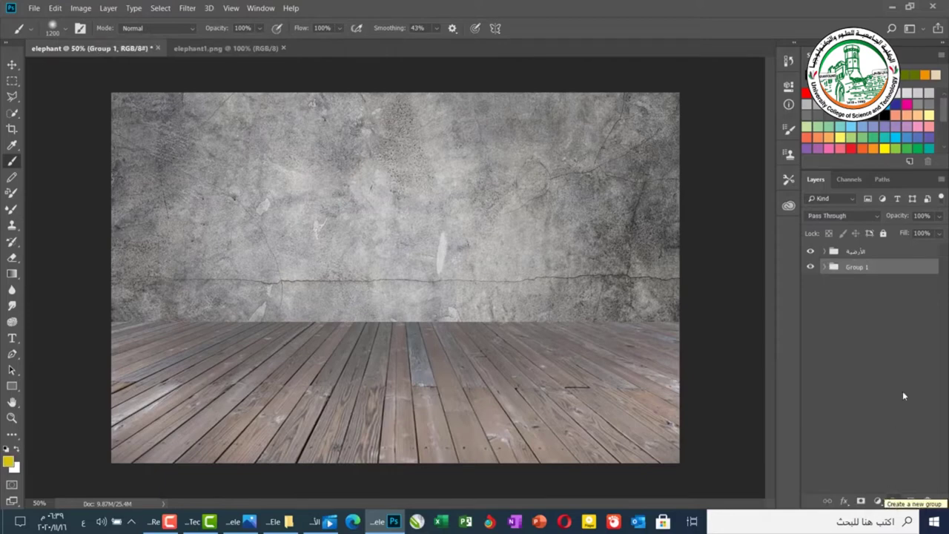
double_click(854, 269)
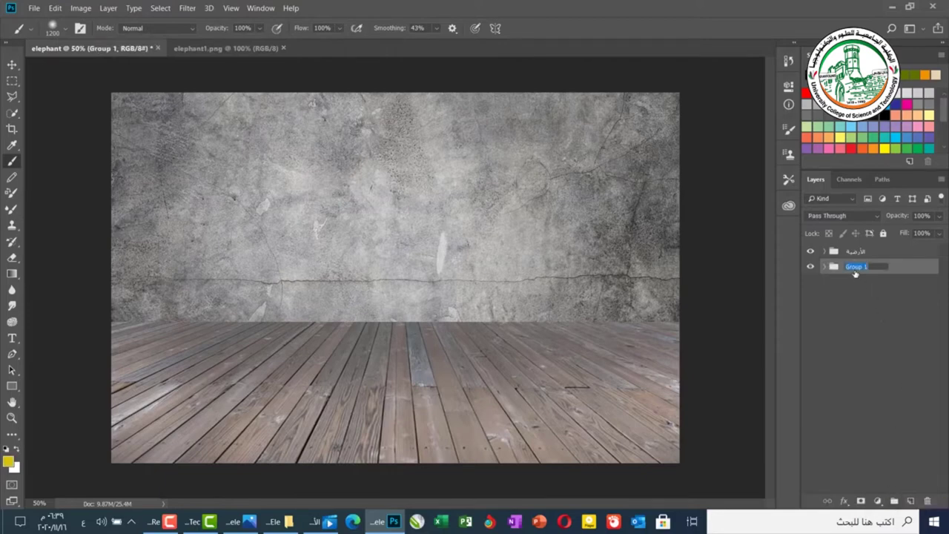
text(الخلفية)
key(Return)
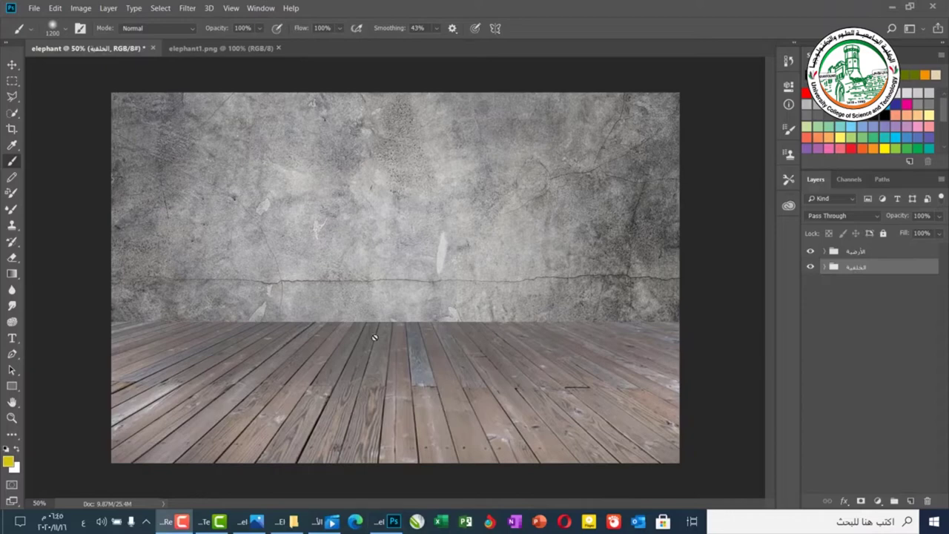
Step: Check the finished composite in elephant1.png and add an empty layer above the floor group in the elephant document
click(240, 49)
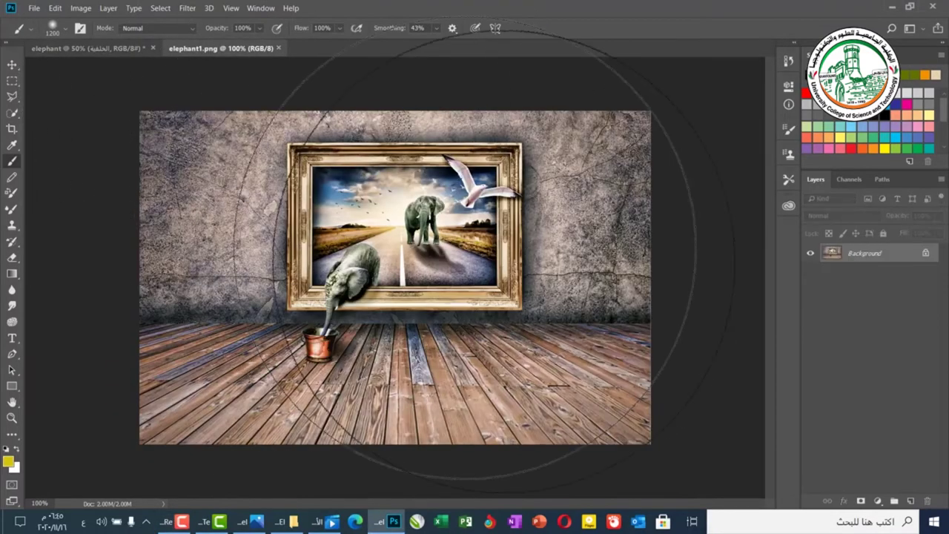
click(12, 64)
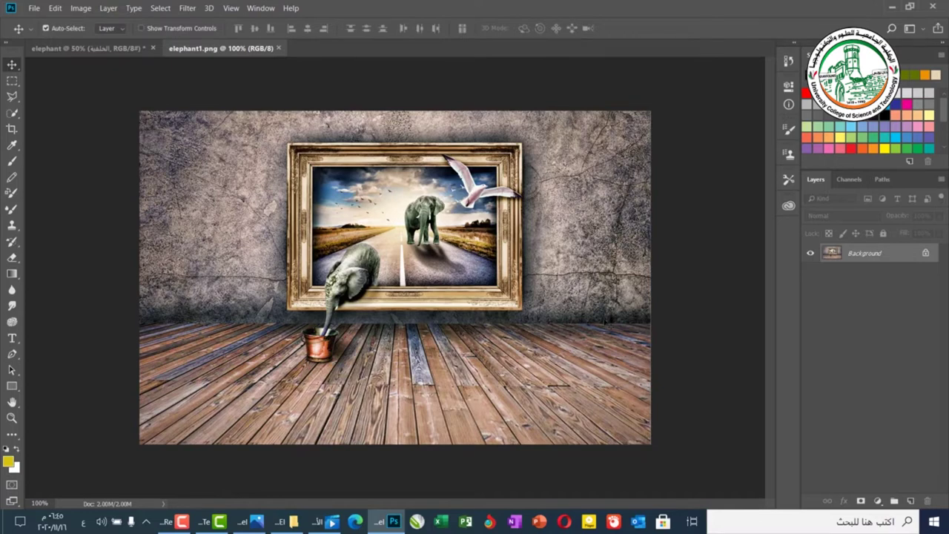
click(71, 49)
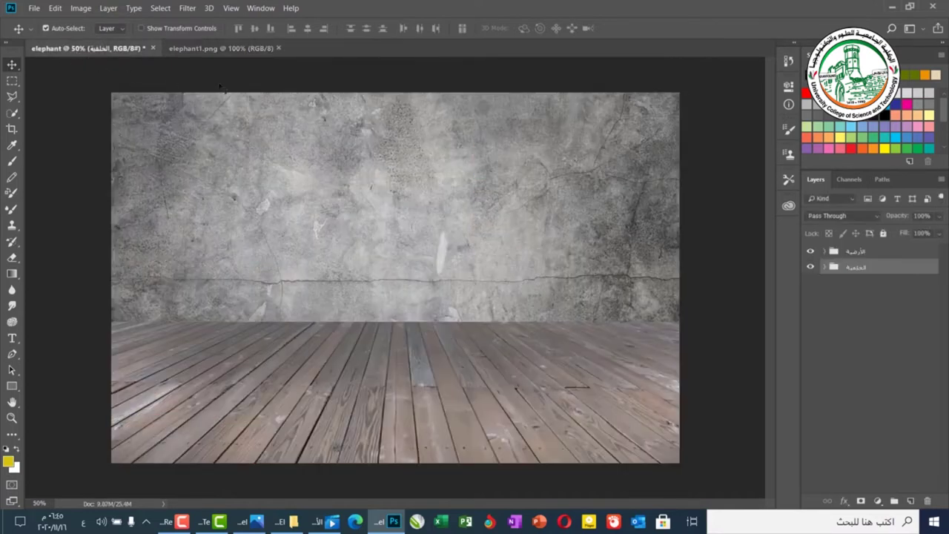
click(860, 252)
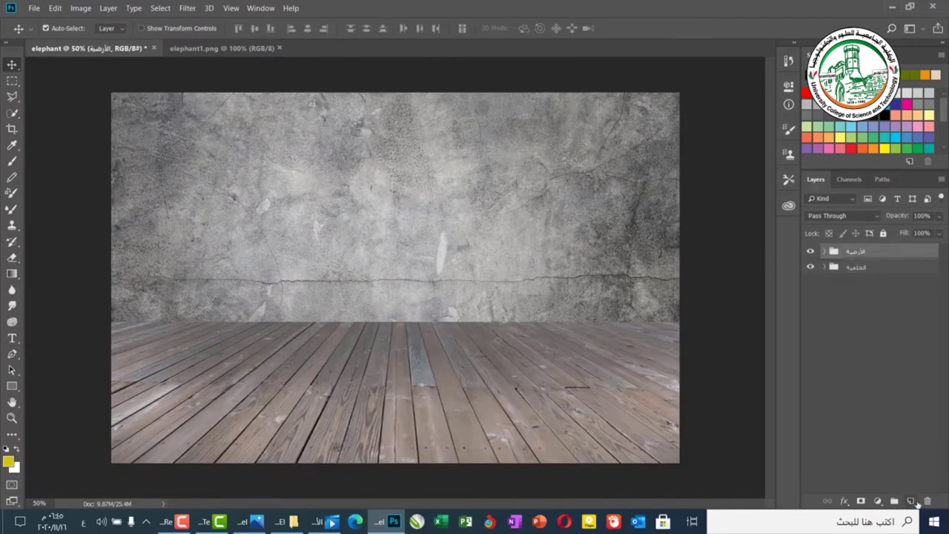
click(911, 501)
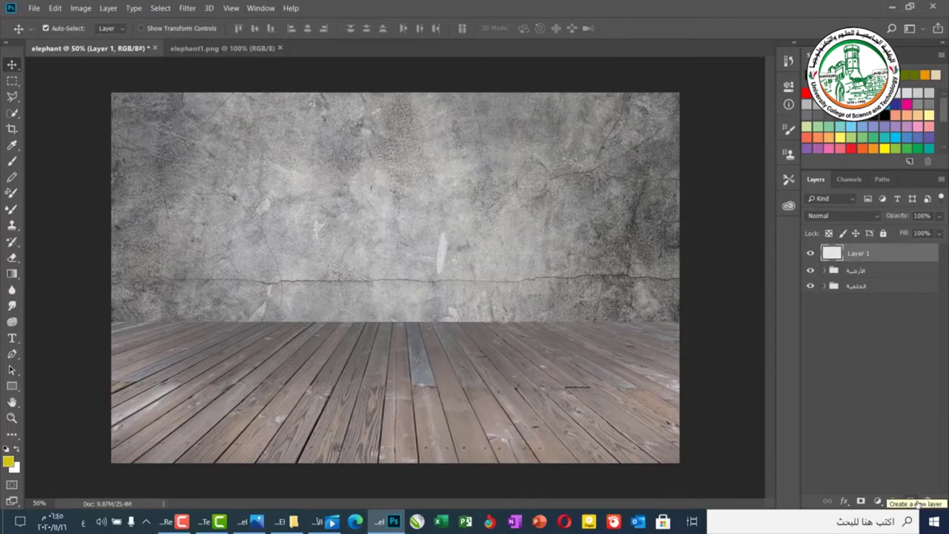
Step: Paint a black band across the full canvas along the wall-floor seam on the new layer with a soft 200 px brush
click(11, 158)
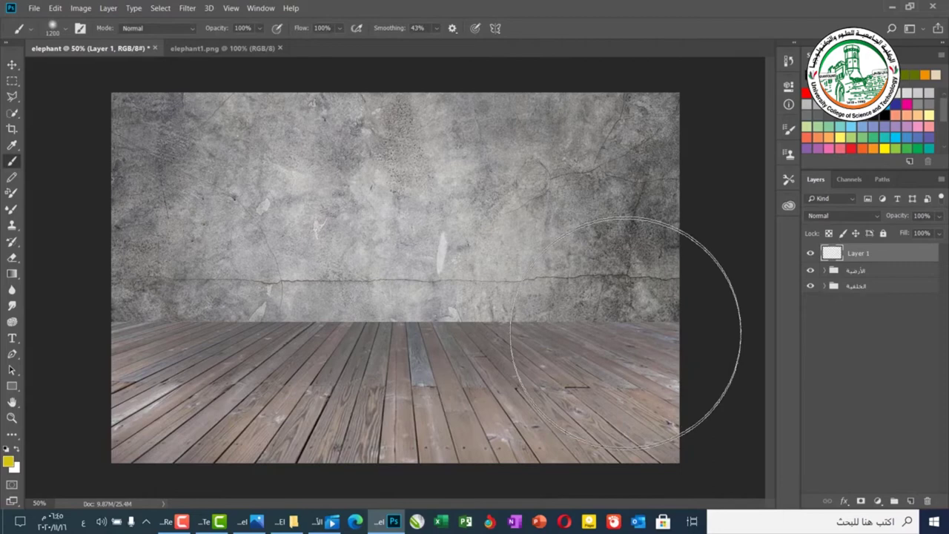
key(bracketleft)
key(bracketleft)
key(bracketleft)
key(bracketleft)
key(bracketleft)
key(bracketleft)
key(bracketleft)
key(bracketleft)
key(bracketleft)
key(bracketleft)
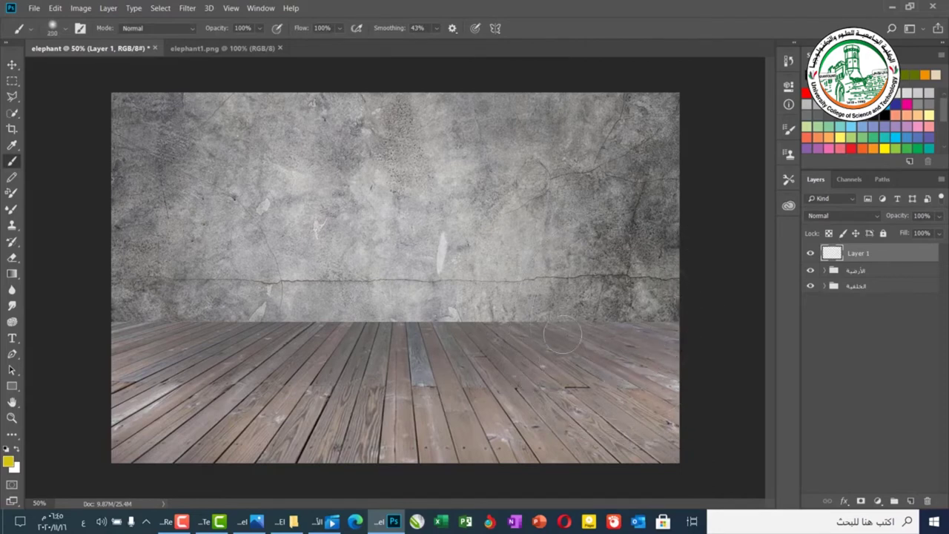
key(bracketleft)
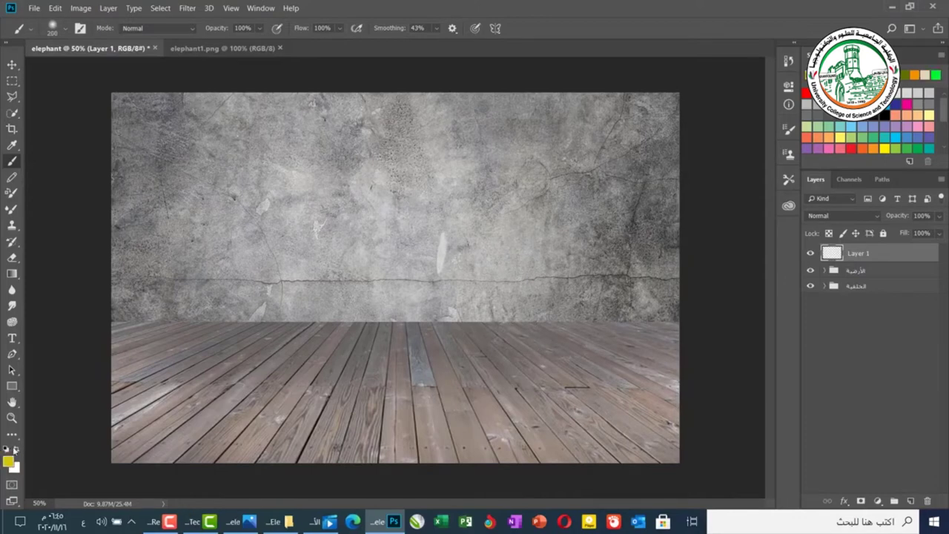
click(6, 449)
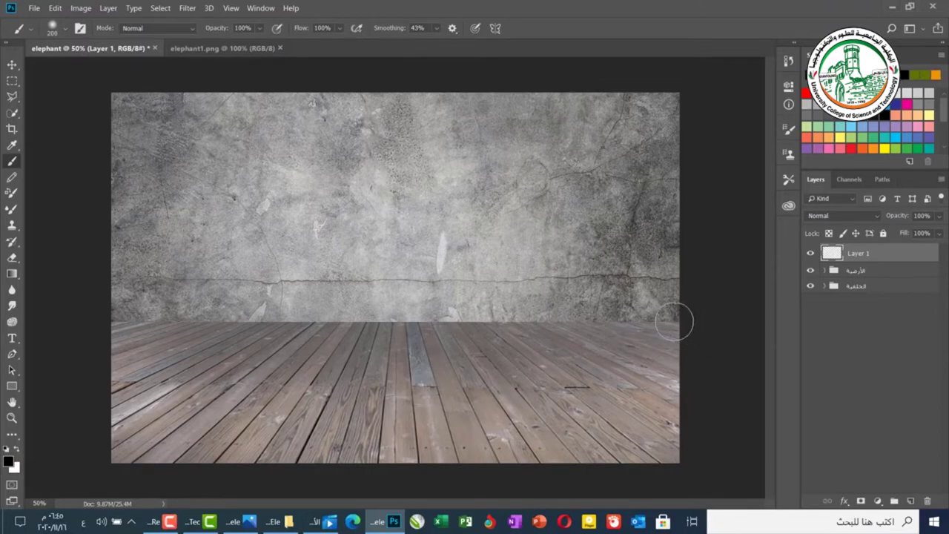
mouse_move(674, 322)
mouse_down()
mouse_move(575, 308)
mouse_move(462, 322)
mouse_move(283, 320)
mouse_move(238, 337)
mouse_move(77, 326)
mouse_up()
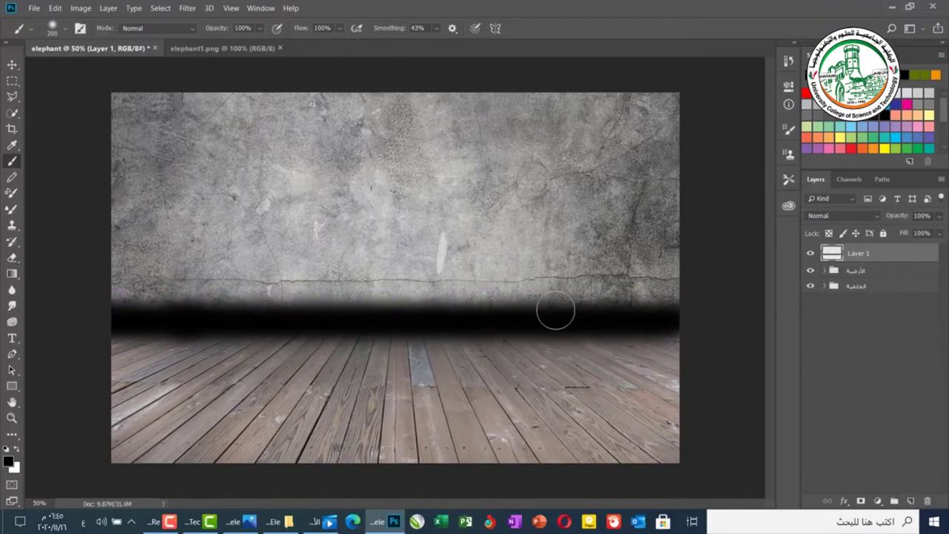
Step: Set the black shadow layer's opacity to 60% and compare the composite with elephant1.png
key(v)
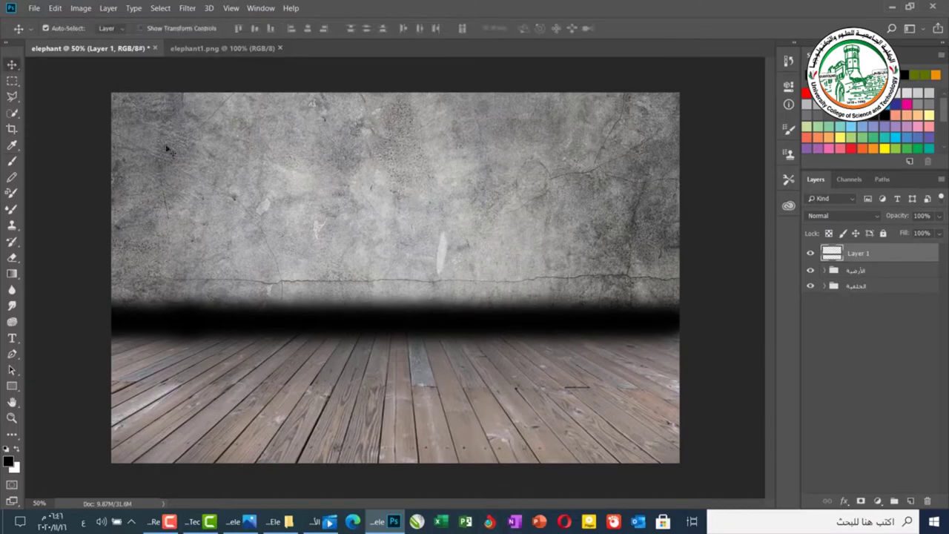
key(6)
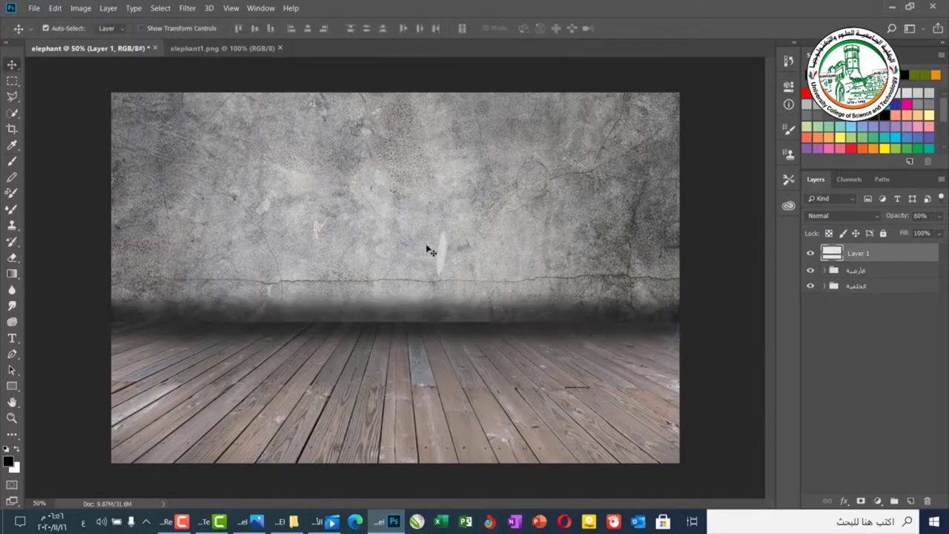
key(ctrl+Tab)
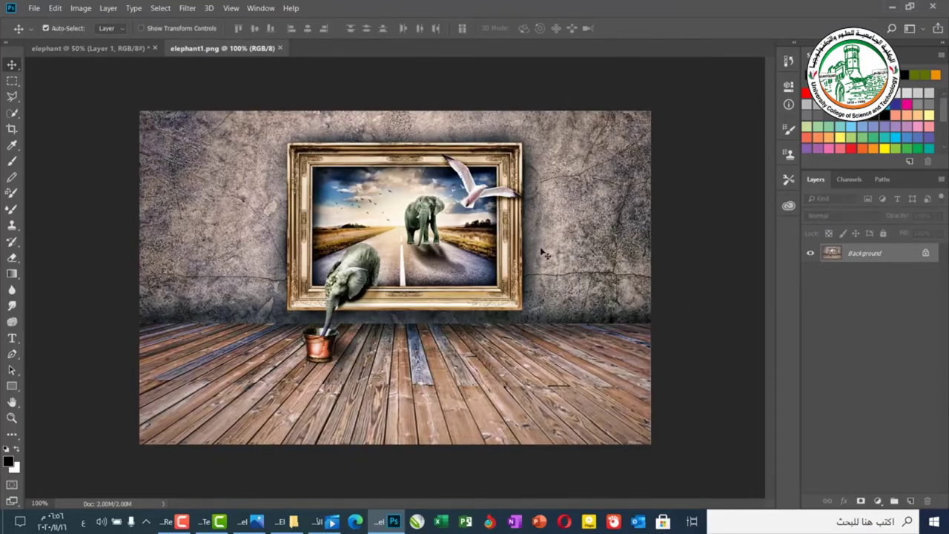
click(109, 49)
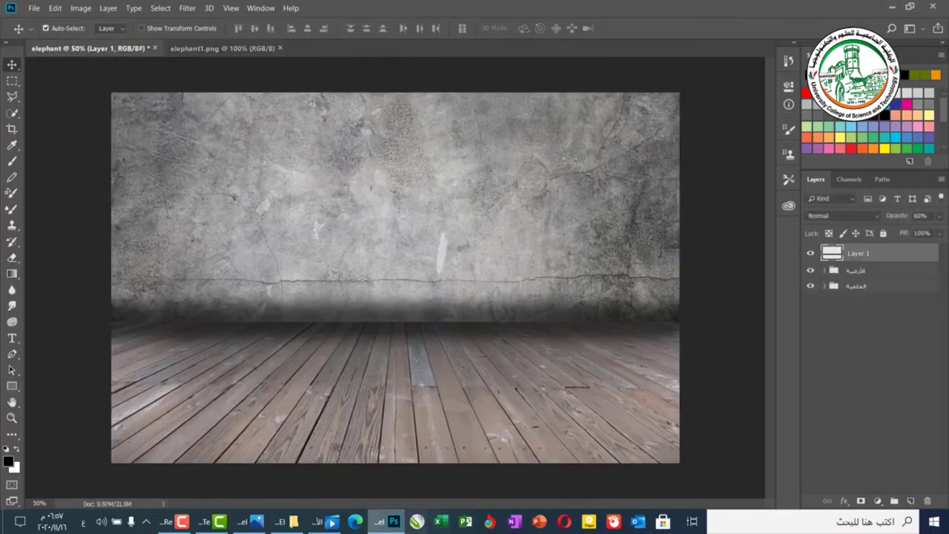
Step: Place photo-frame-background-png-0 from the Elephant image folder into the elephant document and scale it down to about 76.7%
click(307, 523)
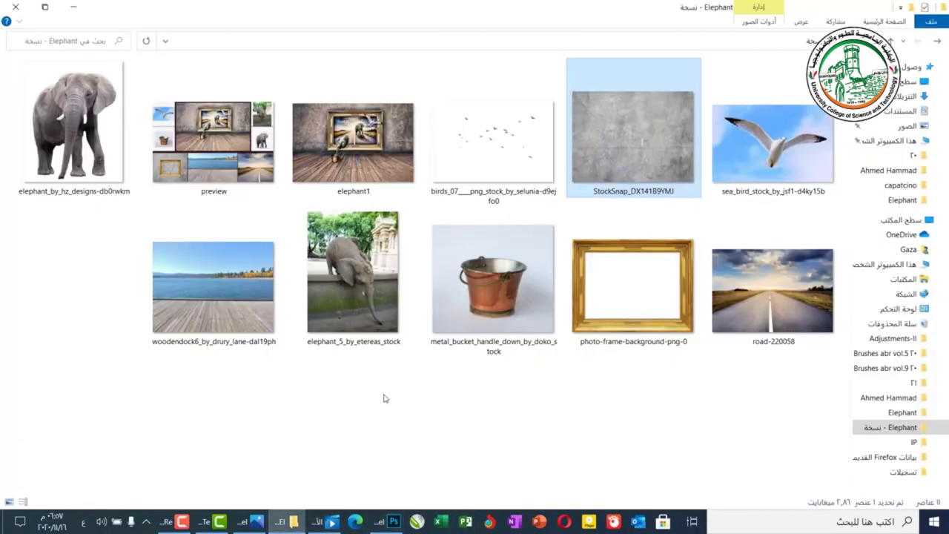
click(645, 303)
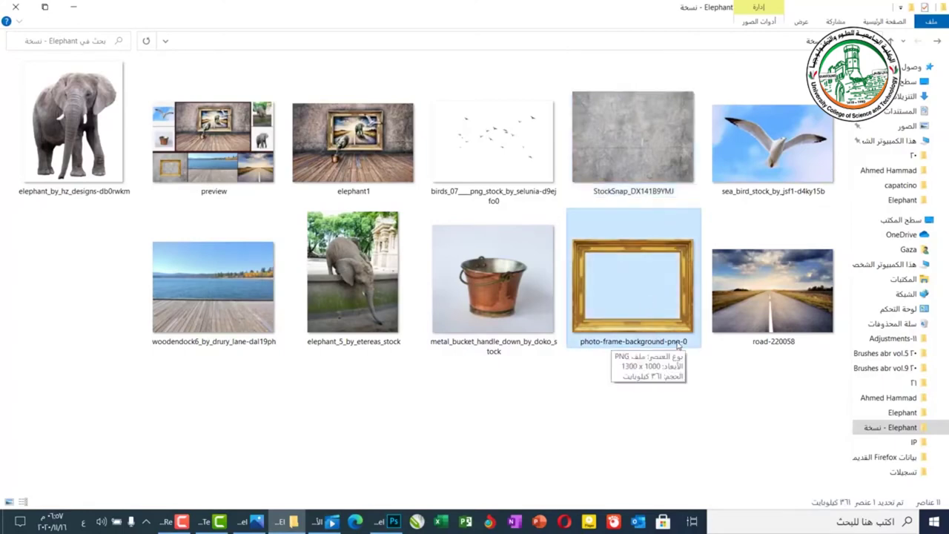
drag(650, 294, 369, 221)
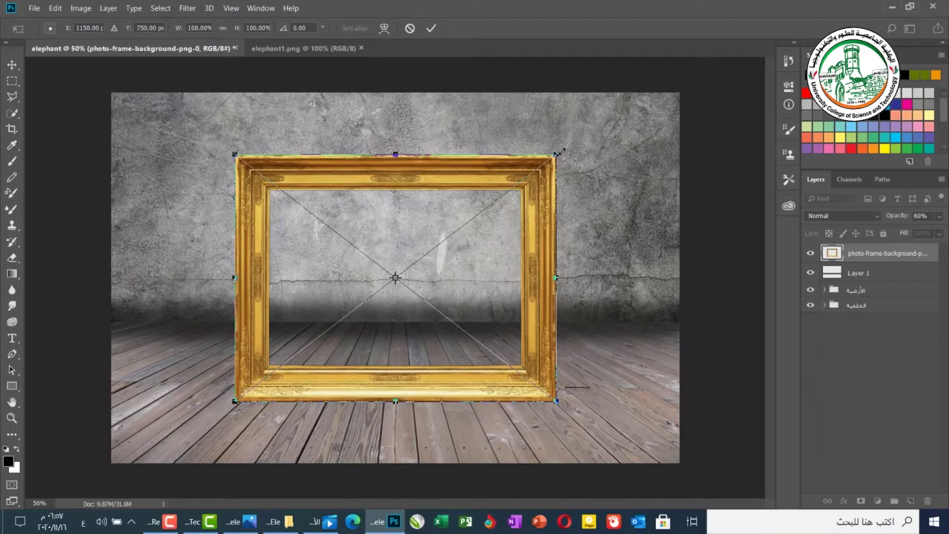
drag(561, 152, 532, 190)
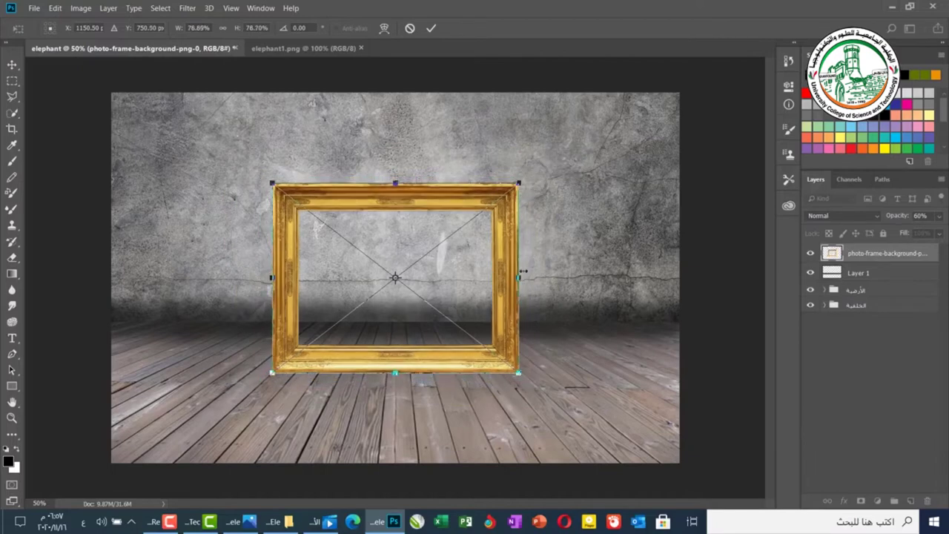
drag(521, 277, 540, 280)
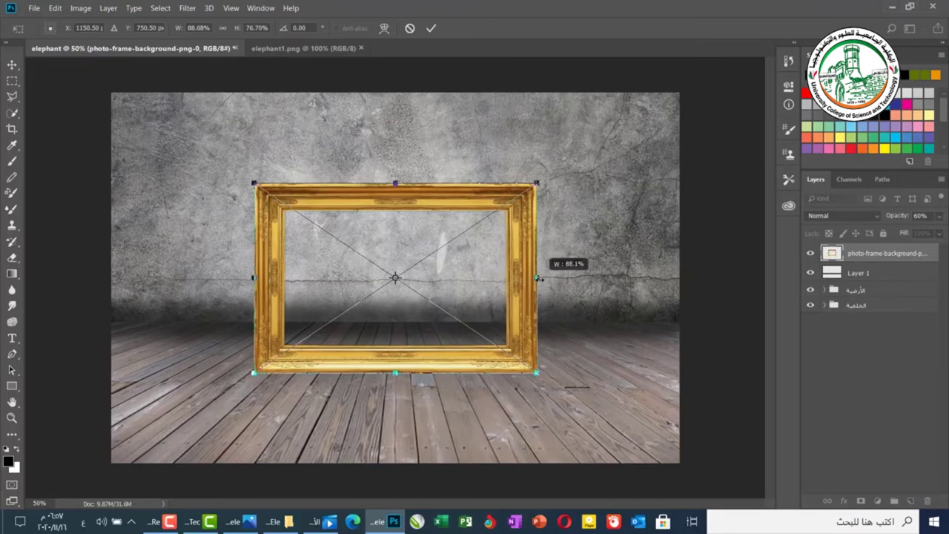
drag(540, 279, 543, 278)
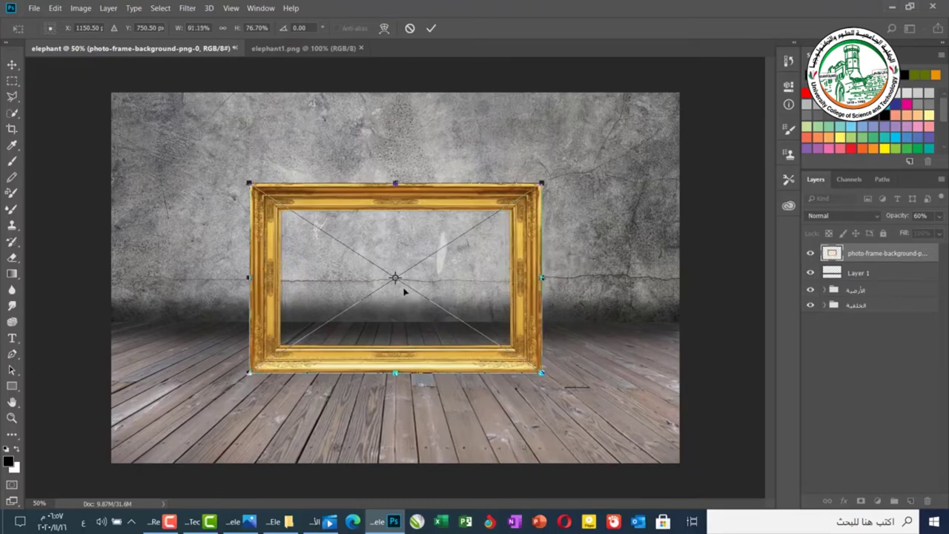
key(ctrl+z)
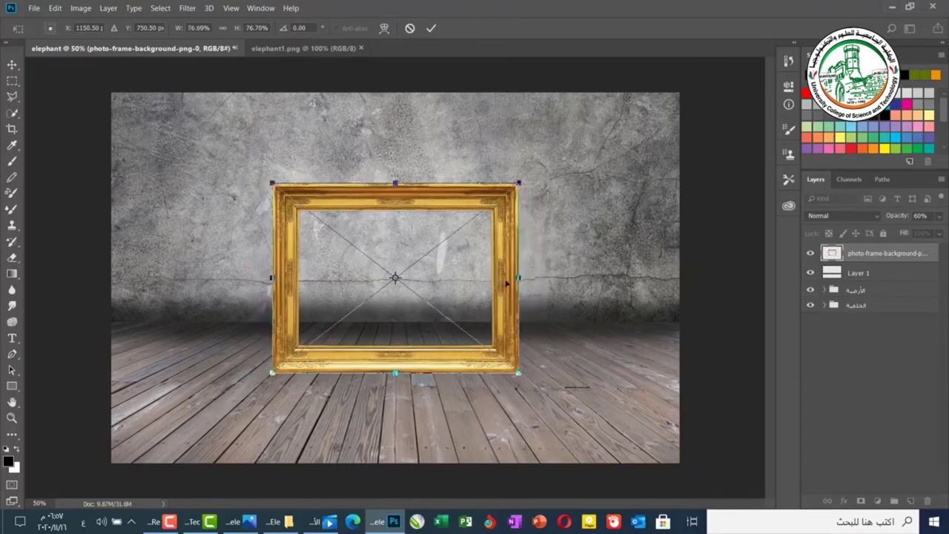
Step: Transform the frame to 82.54% width and 72.10% height, centre it on the wall at X 1149.50, Y 495.50 px, and set its opacity to 100%
drag(519, 277, 533, 276)
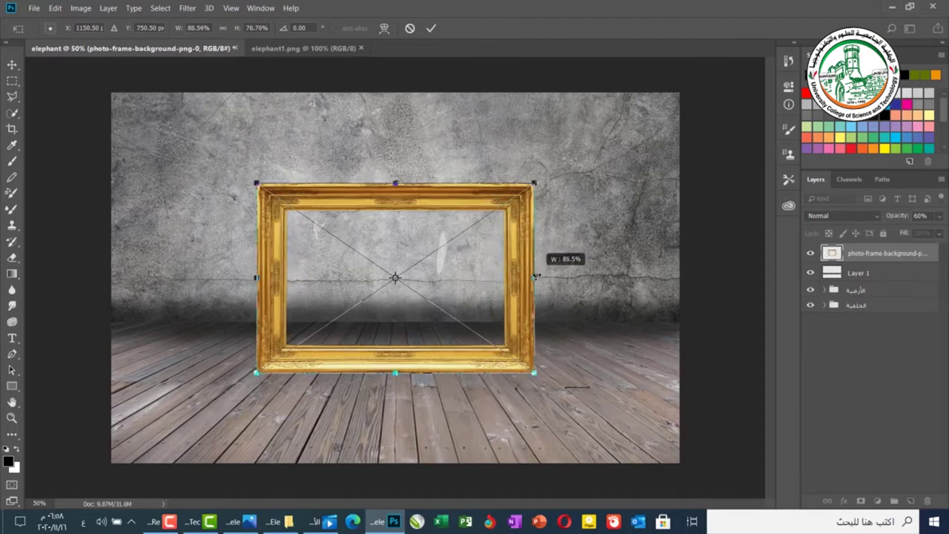
drag(396, 242, 398, 178)
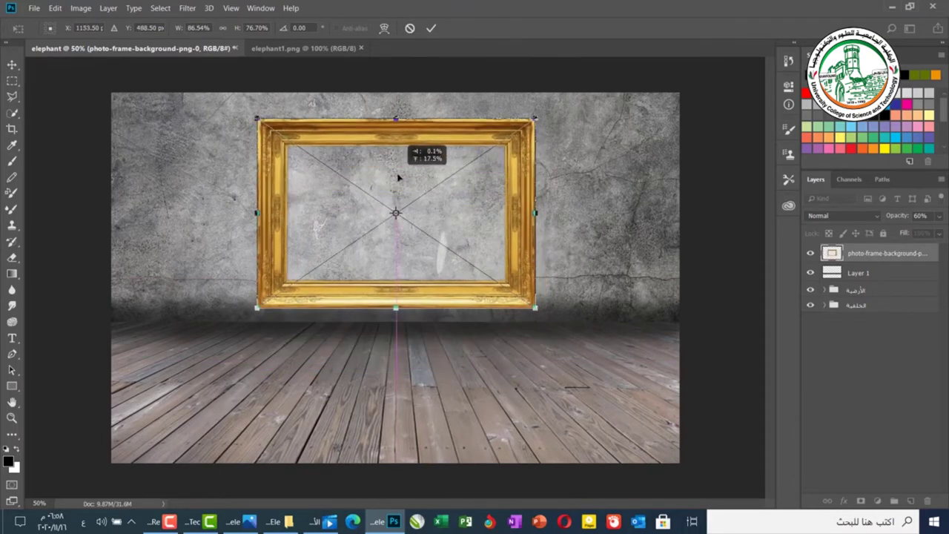
mouse_move(398, 176)
mouse_down()
mouse_move(405, 163)
mouse_move(393, 171)
mouse_up()
drag(533, 115, 521, 126)
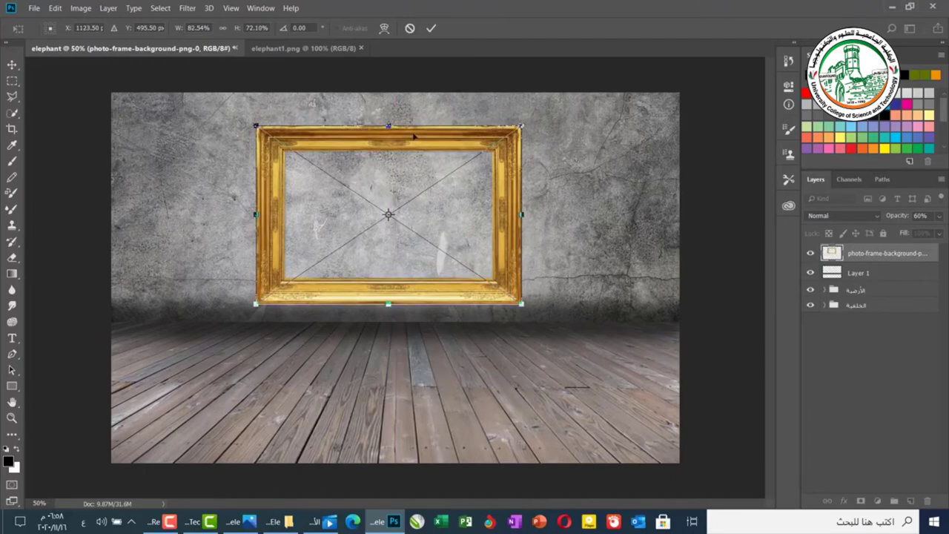
drag(417, 135, 418, 136)
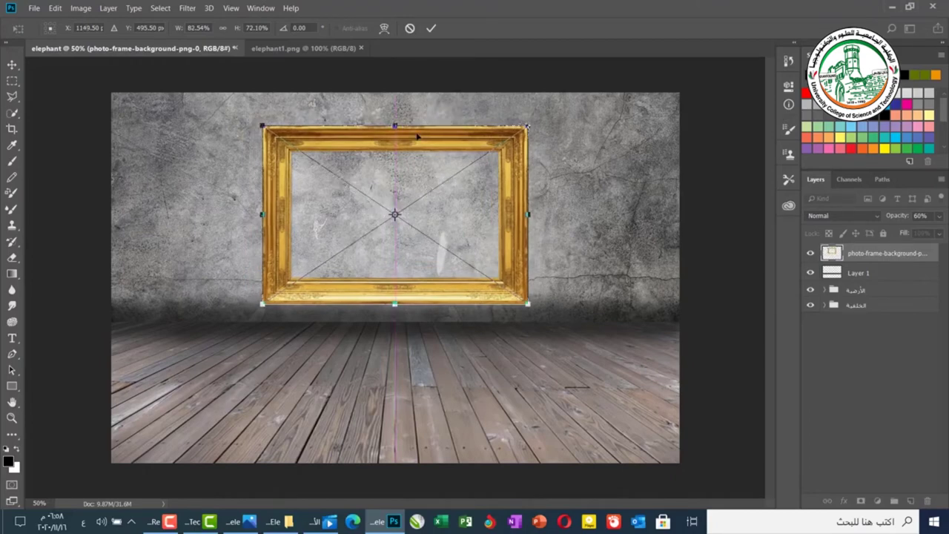
key(Return)
key(0)
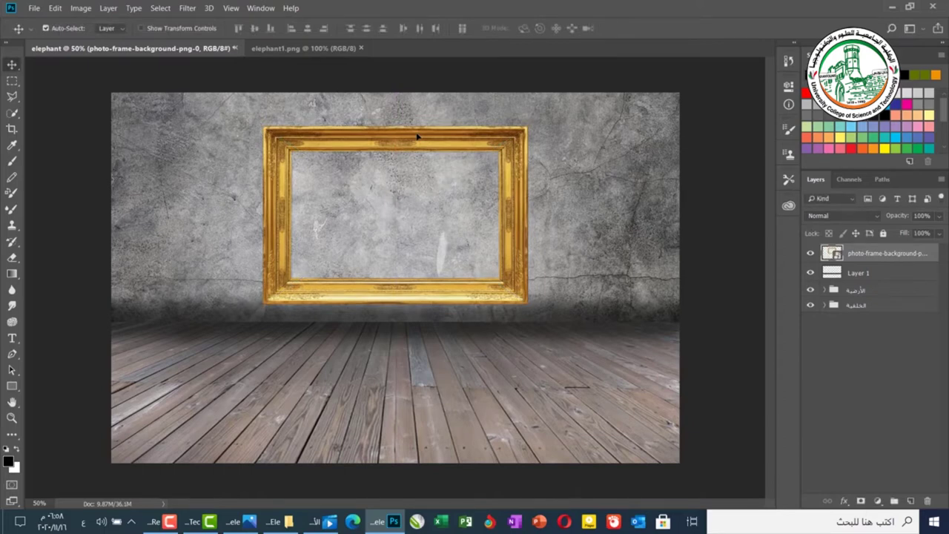
Step: Rename the photo-frame layer as البرواز
double_click(898, 254)
text(La)
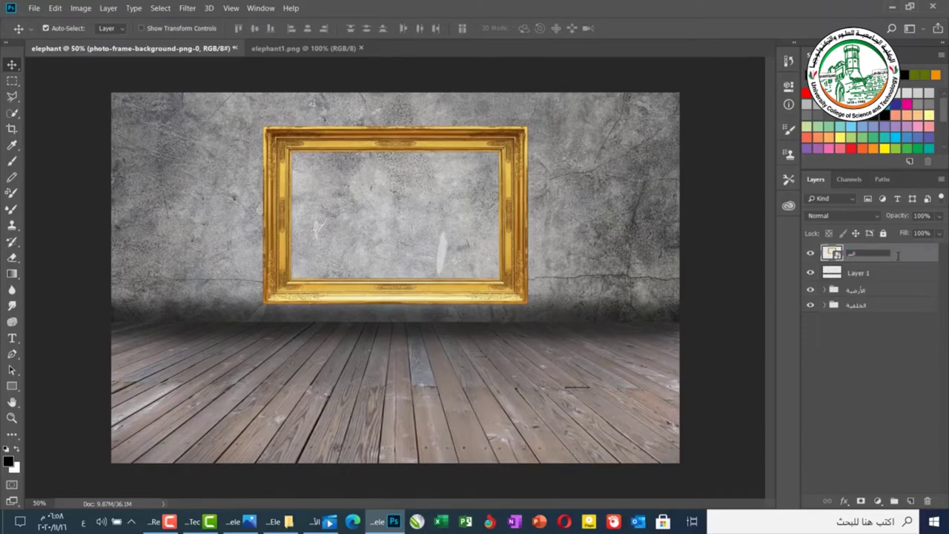
key(Return)
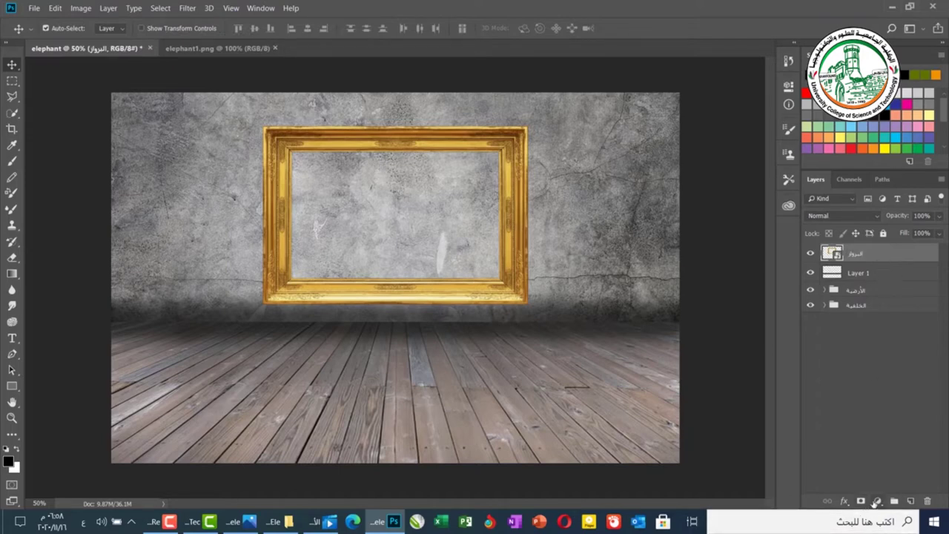
Step: Add a Hue/Saturation adjustment above the frame with Hue -2, Saturation -29 and slightly lower Lightness, and compare the image with and without it
click(877, 501)
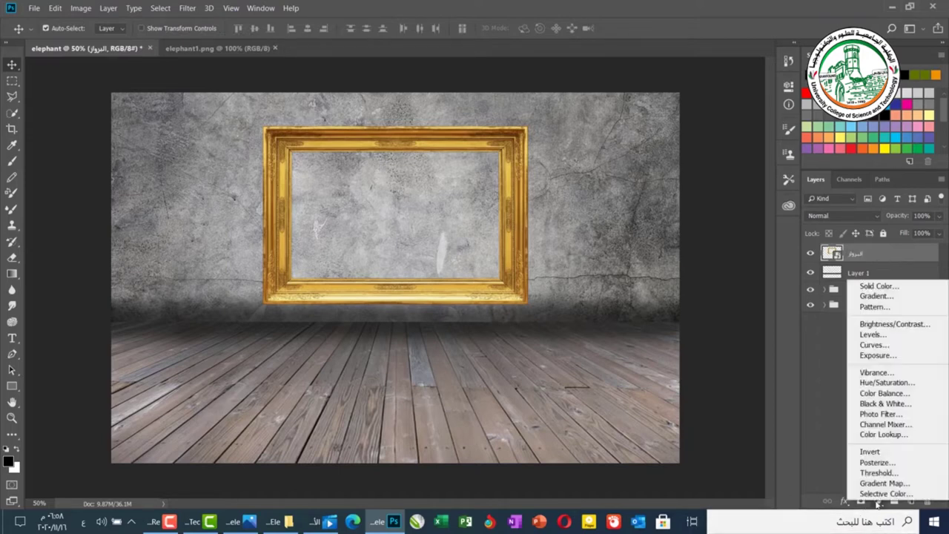
click(887, 383)
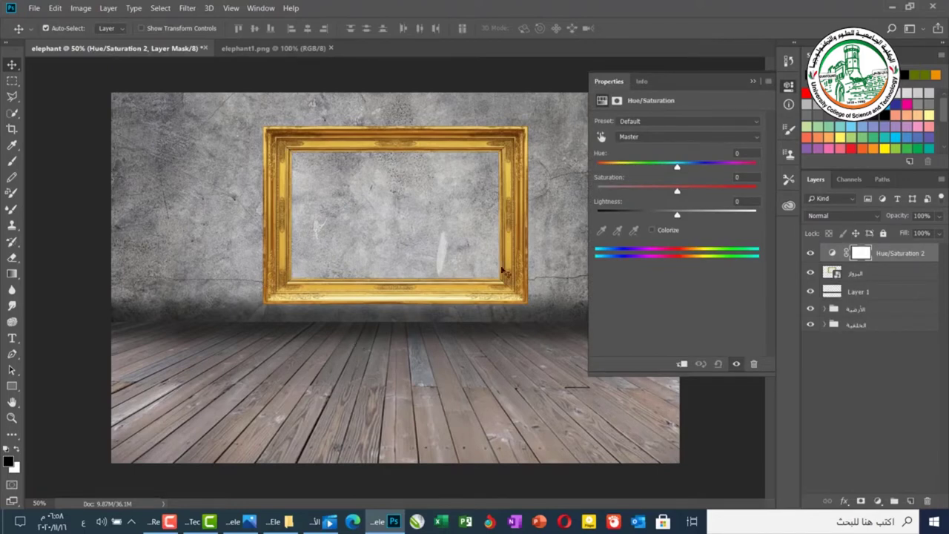
drag(676, 167, 676, 168)
drag(678, 195, 654, 199)
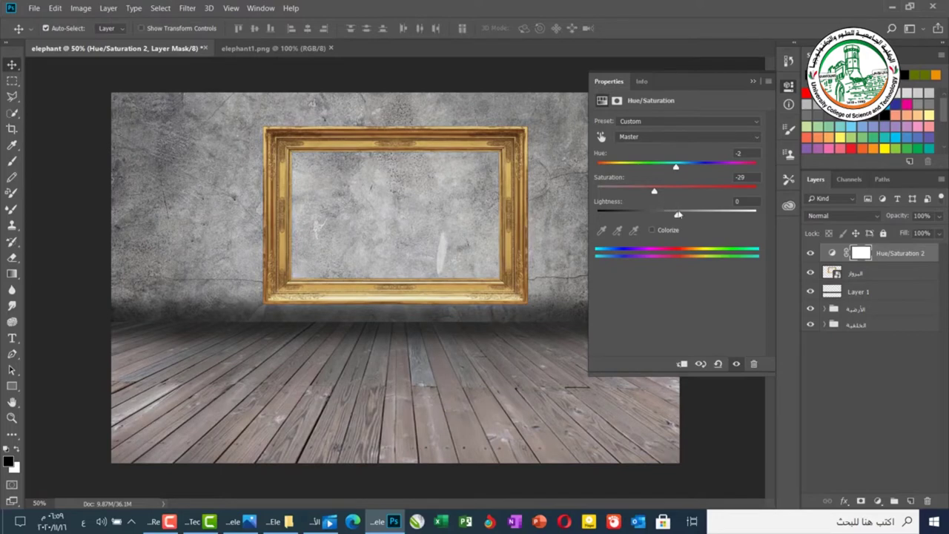
drag(677, 215, 675, 217)
click(508, 172)
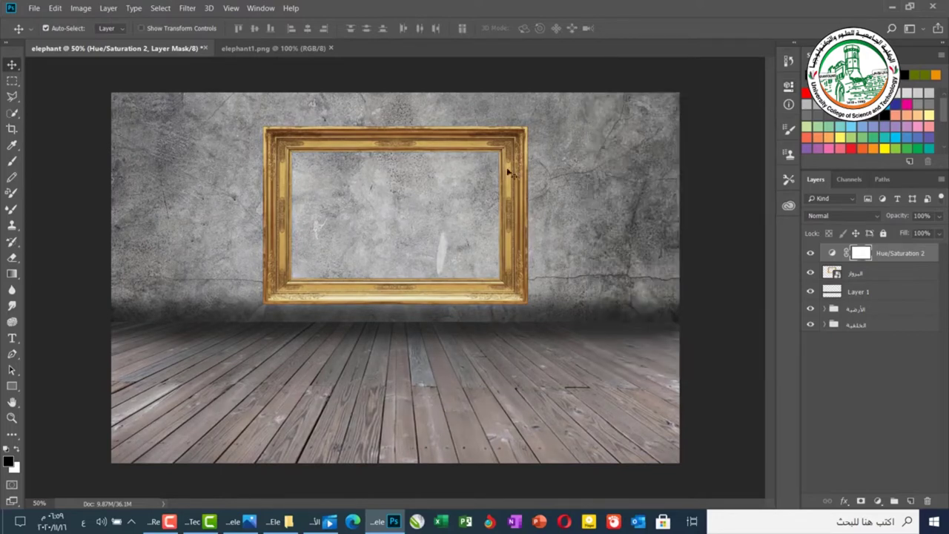
click(818, 256)
click(810, 252)
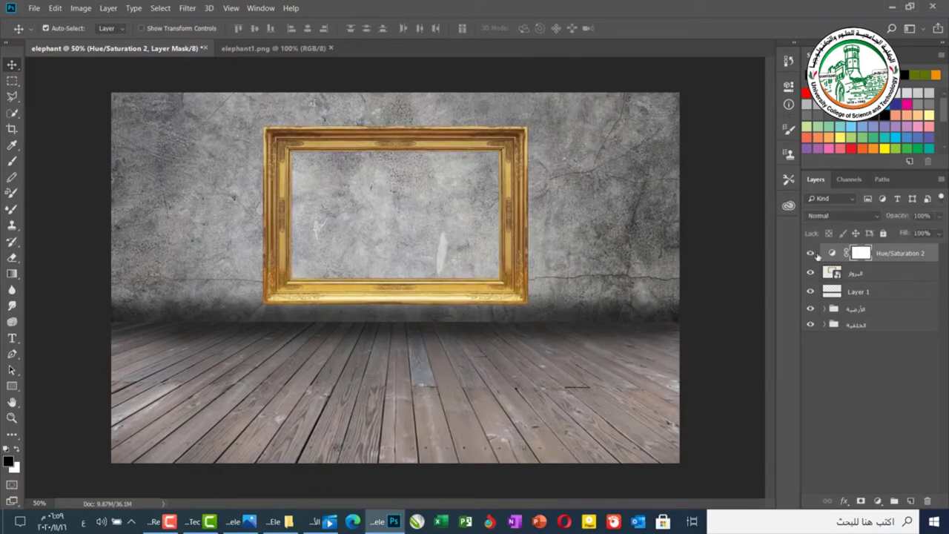
click(810, 253)
click(810, 253)
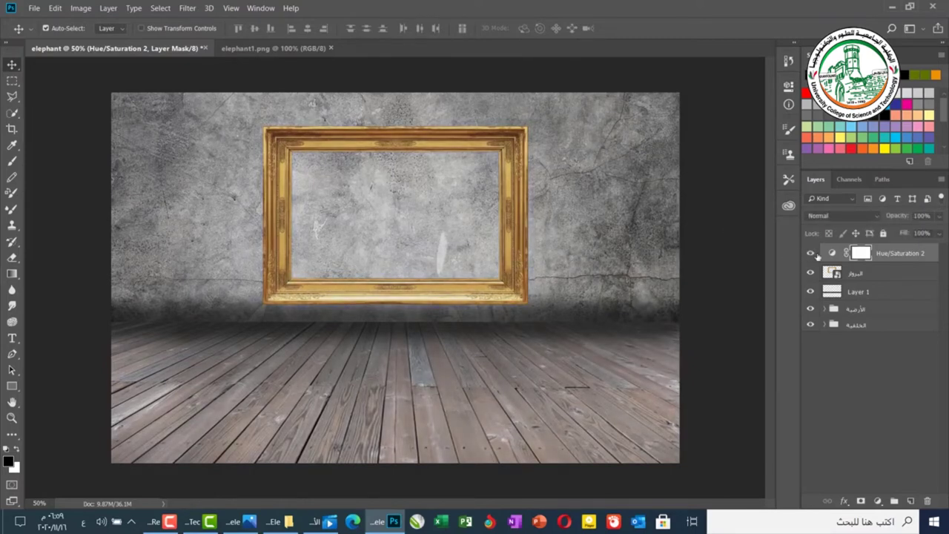
Step: Group the frame layer with its Hue/Saturation adjustment and name the group البرواز
shift+click(883, 273)
key(ctrl+g)
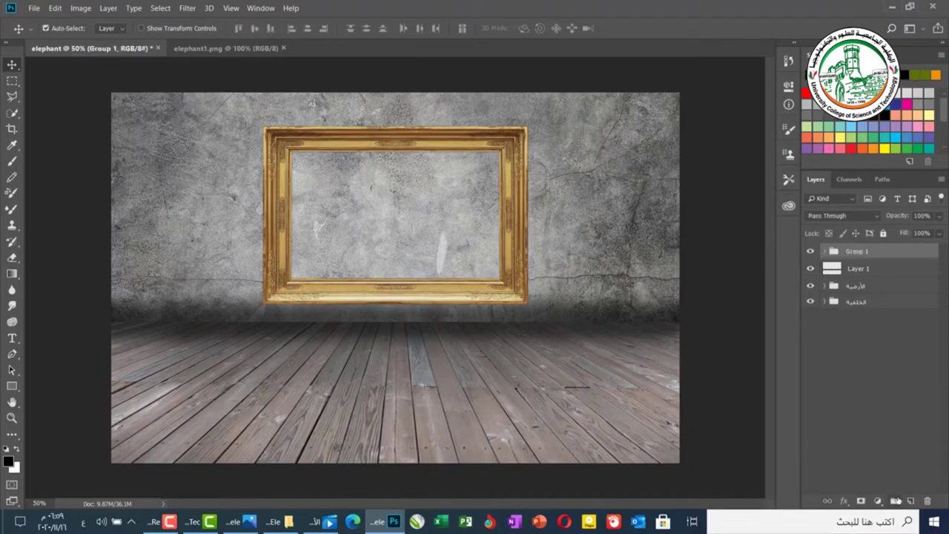
double_click(856, 251)
text(البرواز)
key(Return)
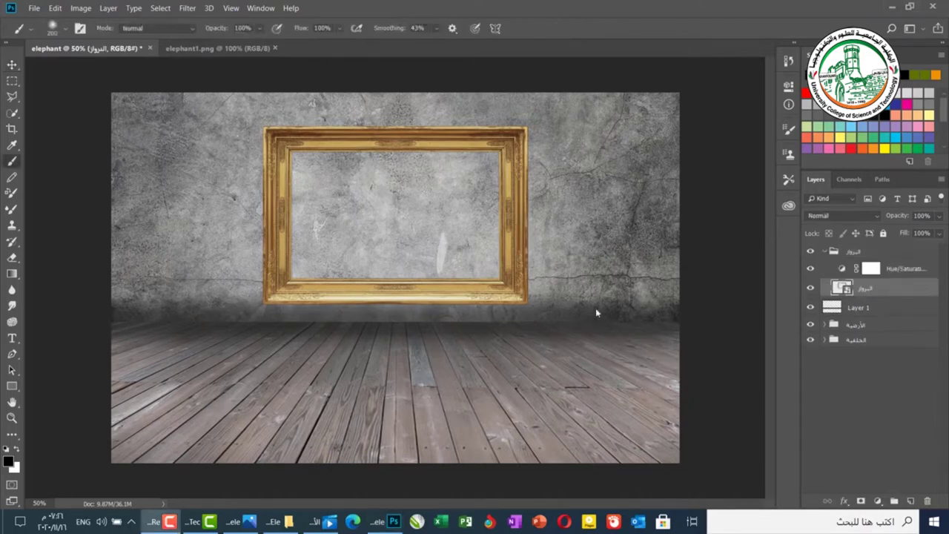
Step: After checking elephant1.png, paint black along the frame's four outer edges on a new layer with a soft 200 px brush at 60% layer opacity
click(204, 51)
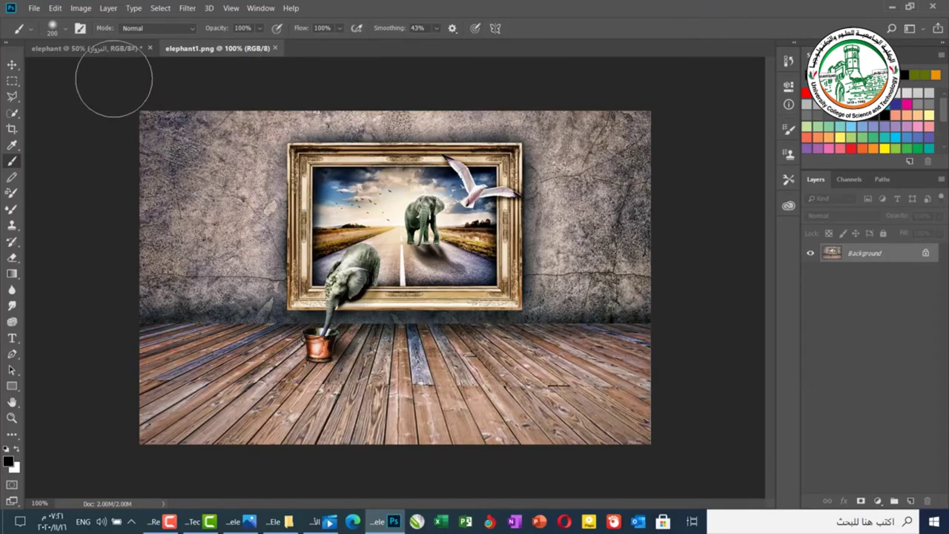
click(96, 48)
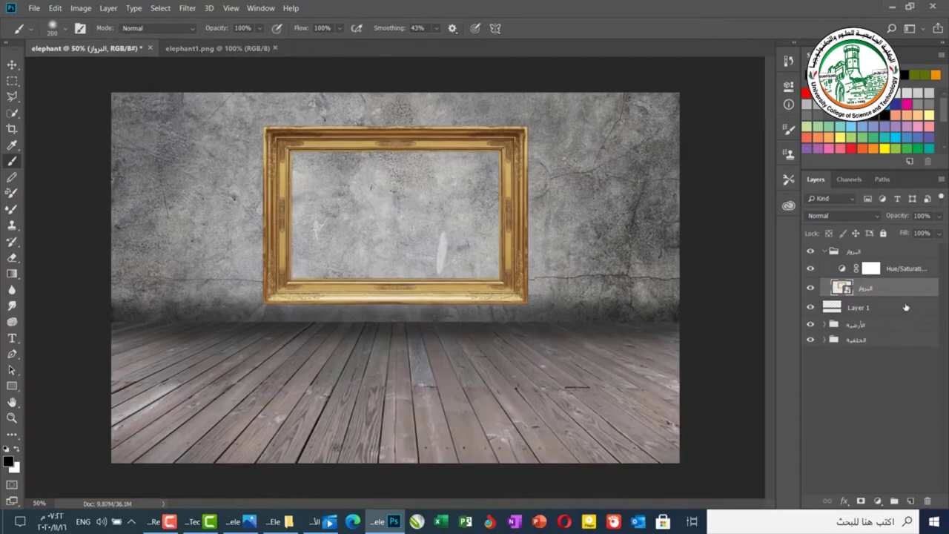
click(908, 502)
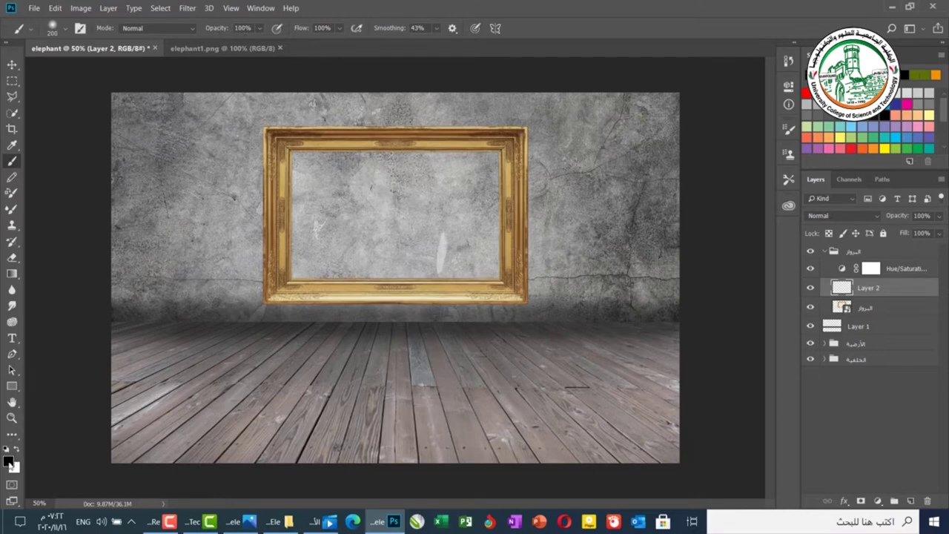
click(522, 137)
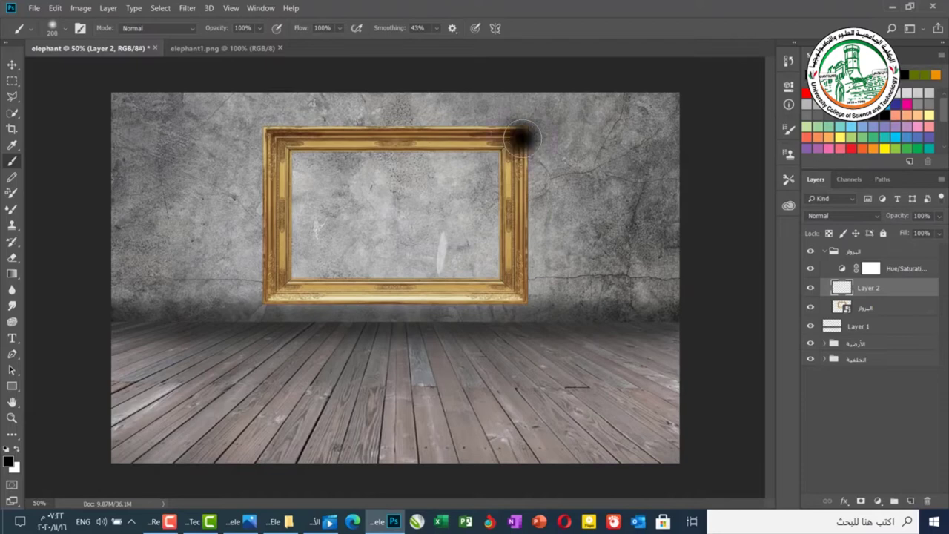
drag(522, 136, 523, 272)
drag(516, 325, 512, 308)
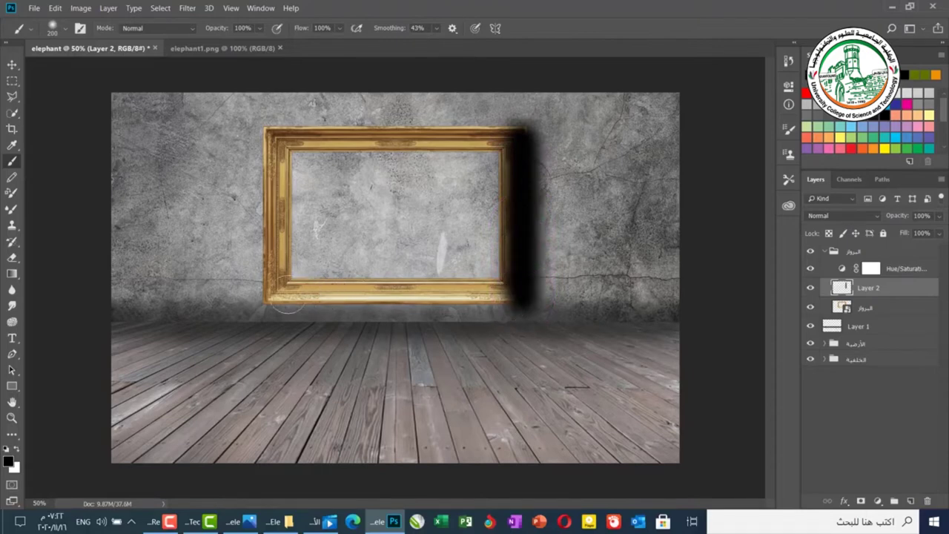
shift+click(280, 296)
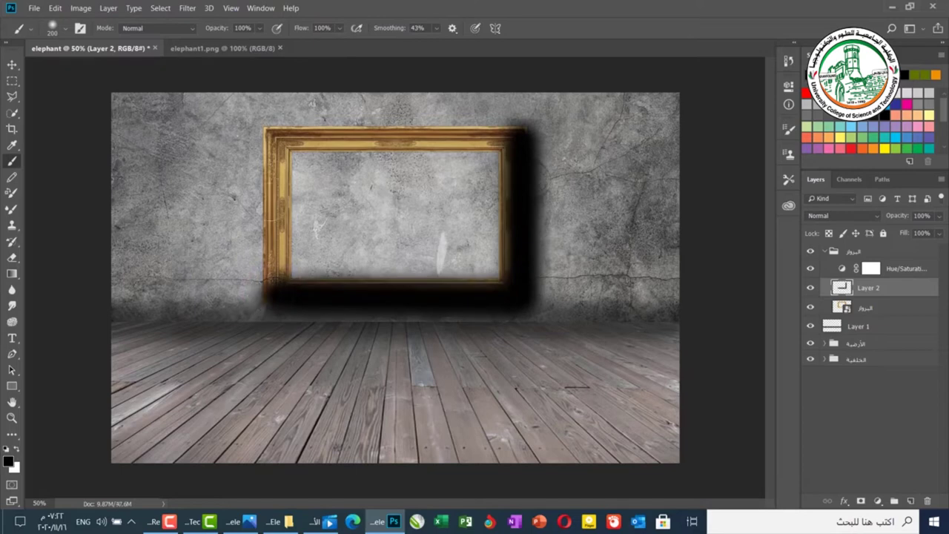
shift+click(267, 135)
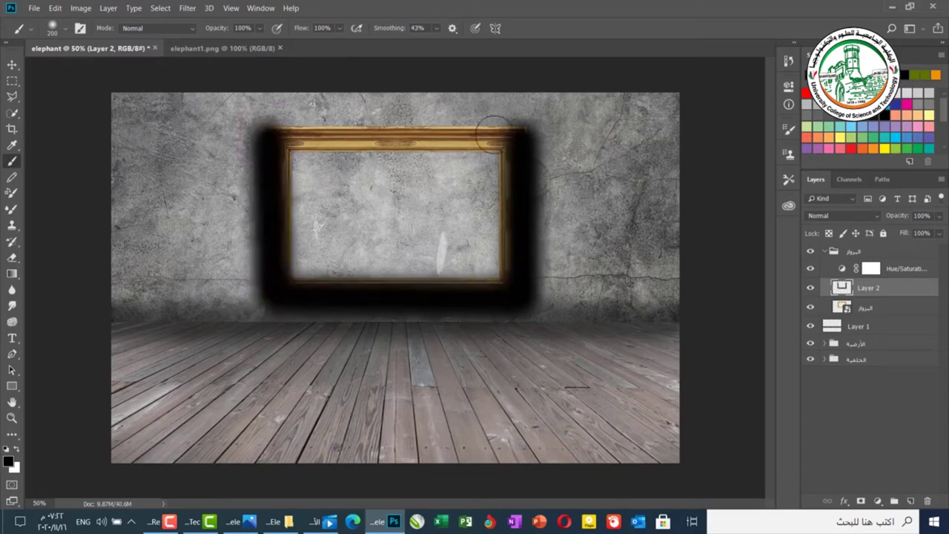
shift+click(526, 131)
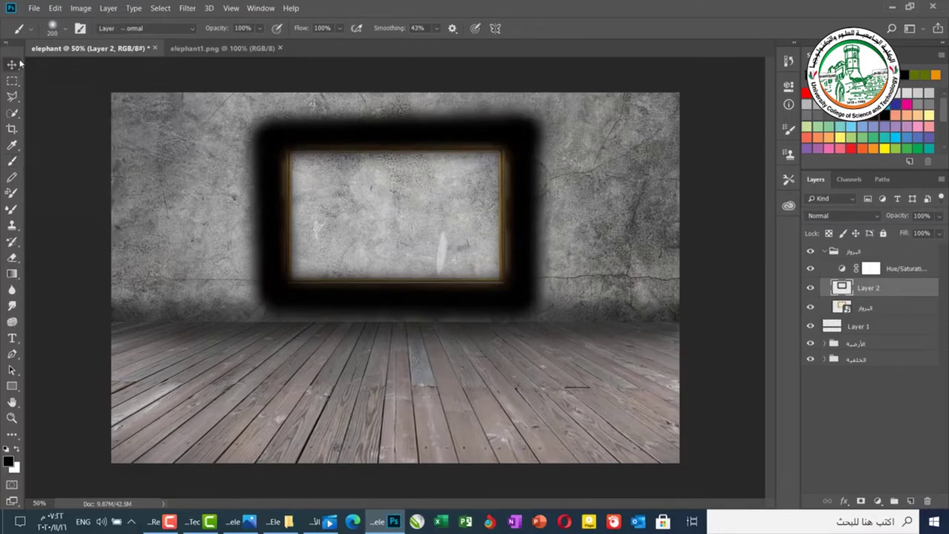
click(13, 65)
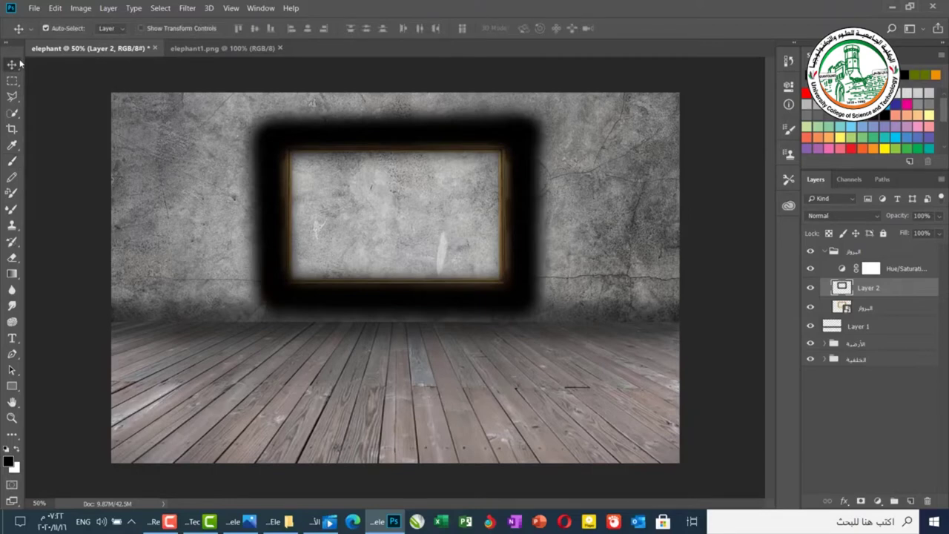
key(6)
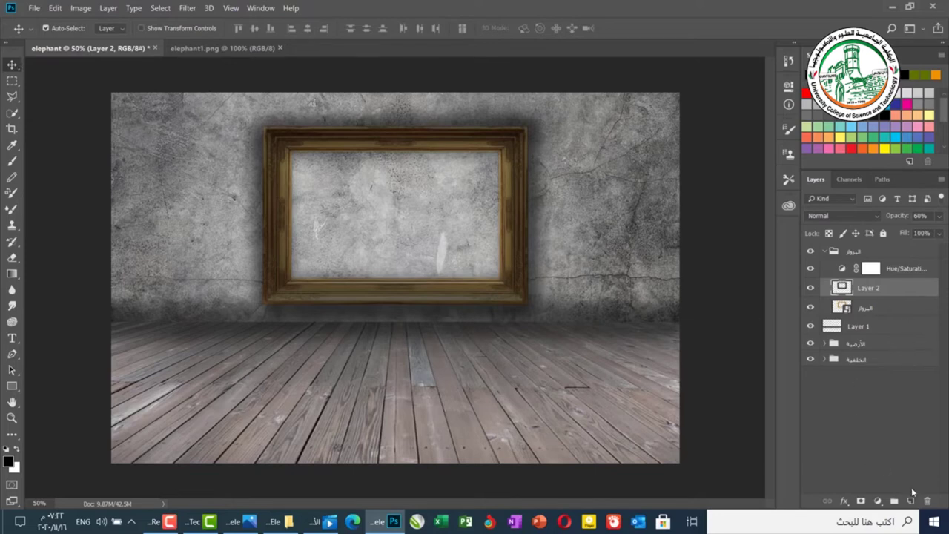
Step: Add another layer above the outer shadow and paint black along the frame's four inner edges with the soft 200 px brush
key(ctrl+j)
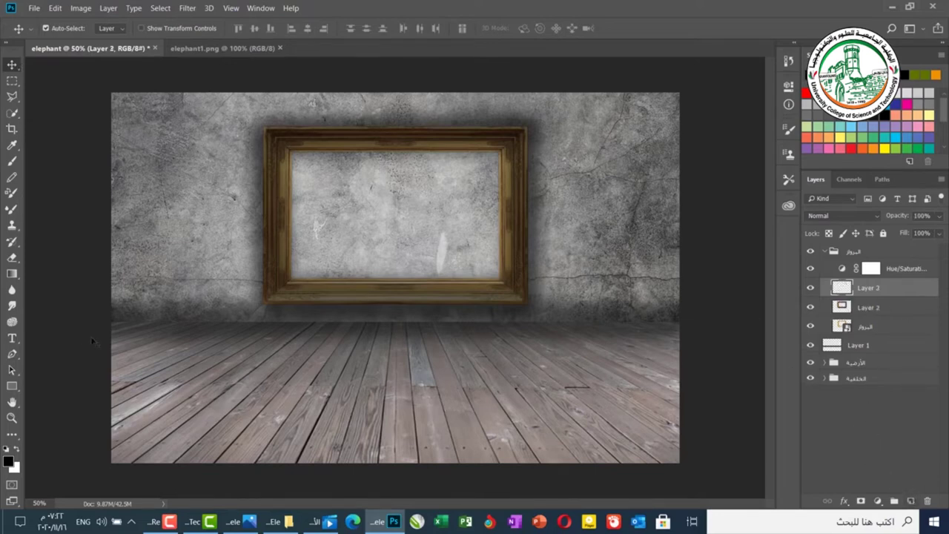
click(11, 163)
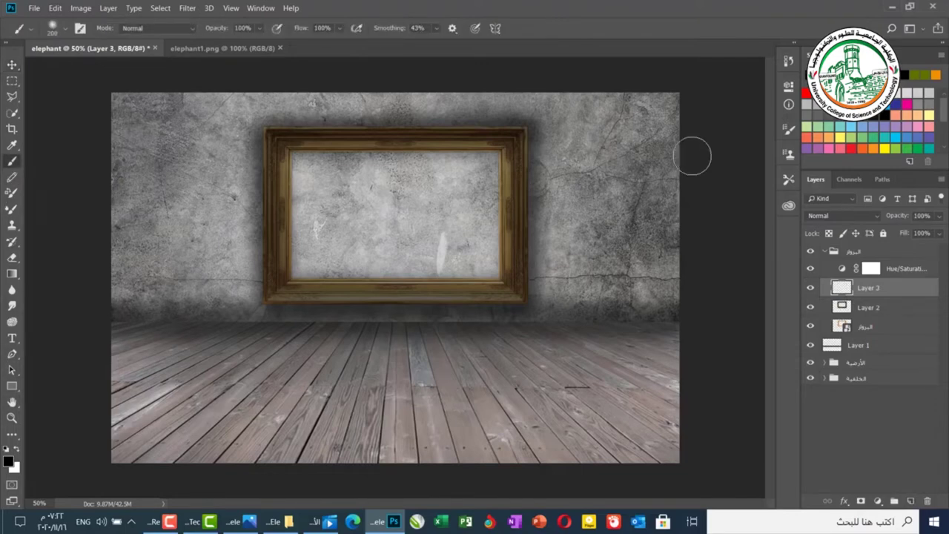
click(505, 155)
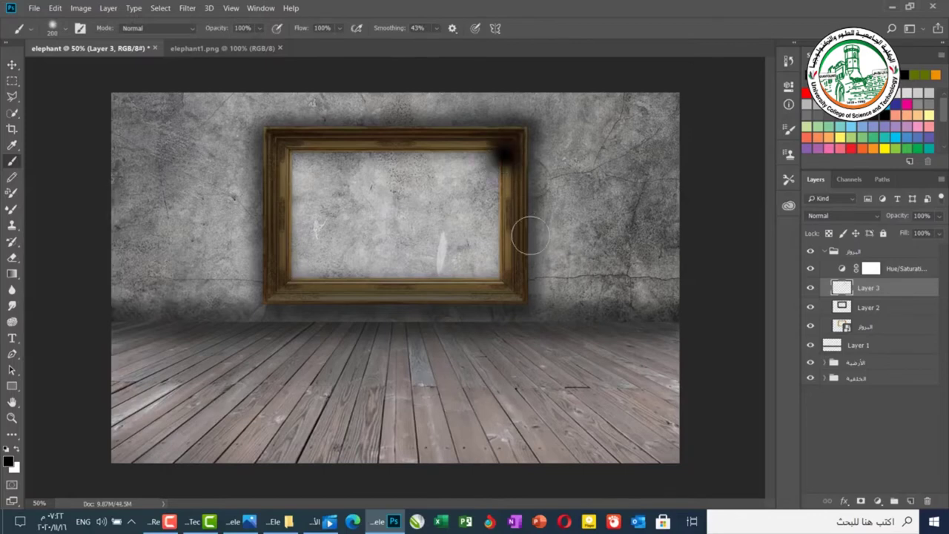
shift+click(507, 275)
shift+click(295, 269)
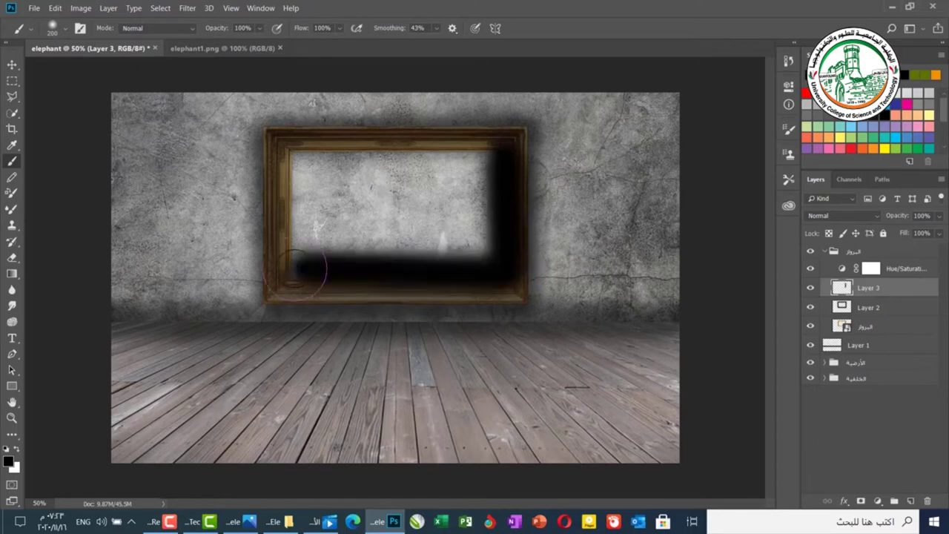
shift+click(286, 154)
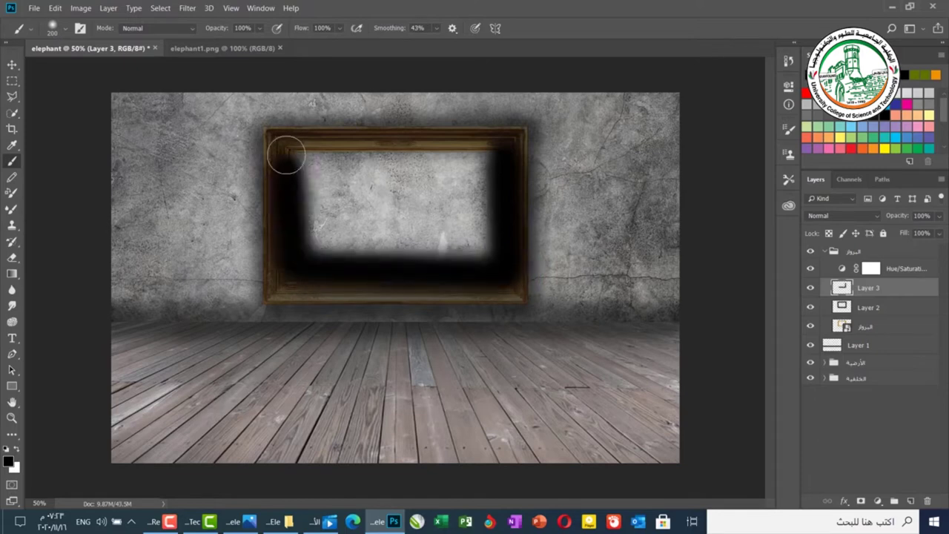
shift+click(498, 146)
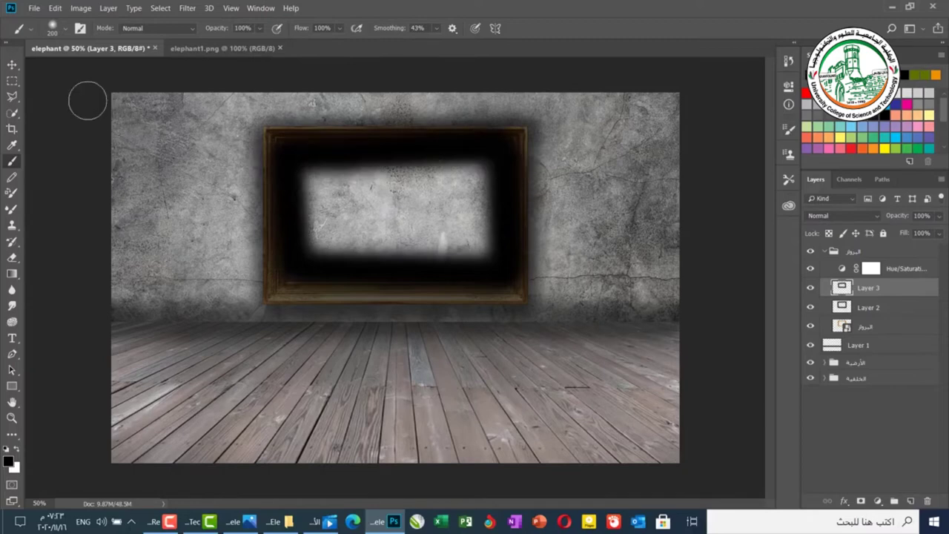
Step: Set the inner shadow layer's opacity to 40% and the outer shadow layer's opacity to 50%
key(v)
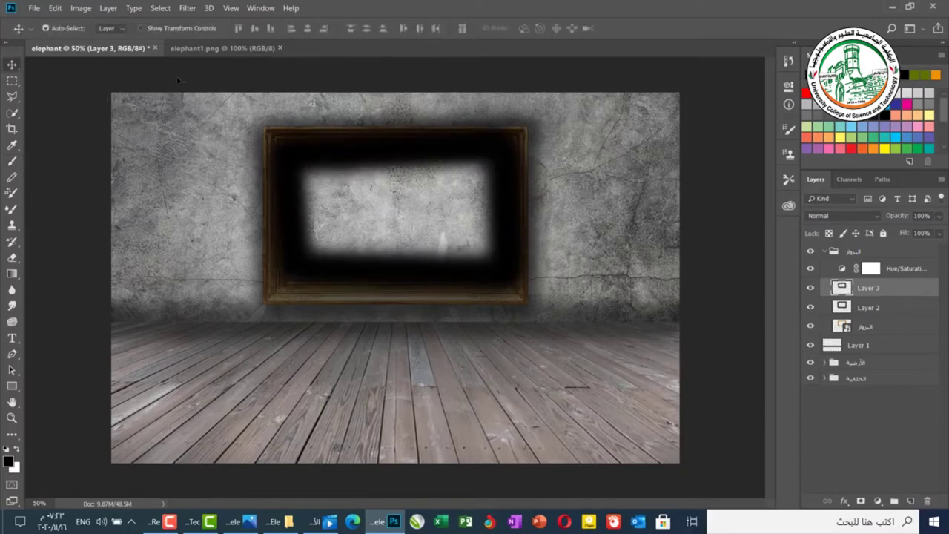
key(4)
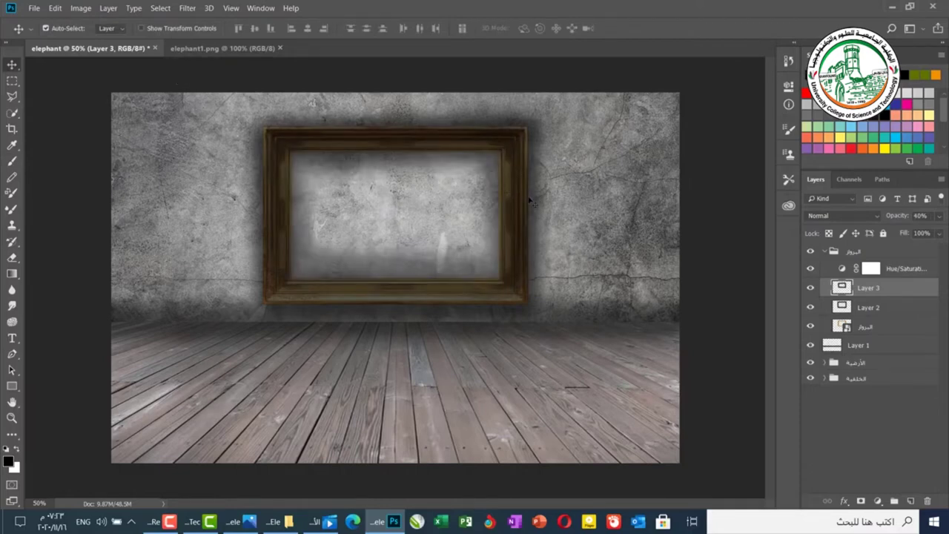
click(839, 310)
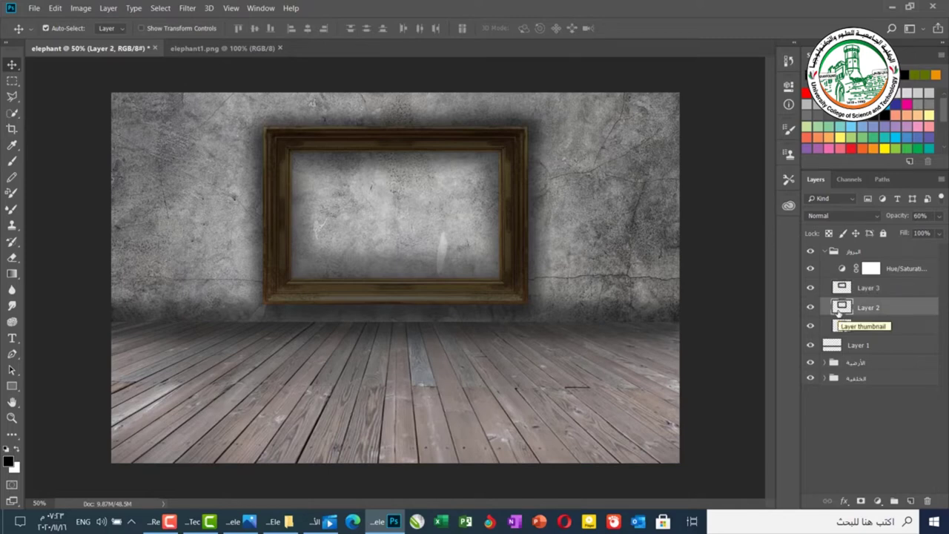
key(5)
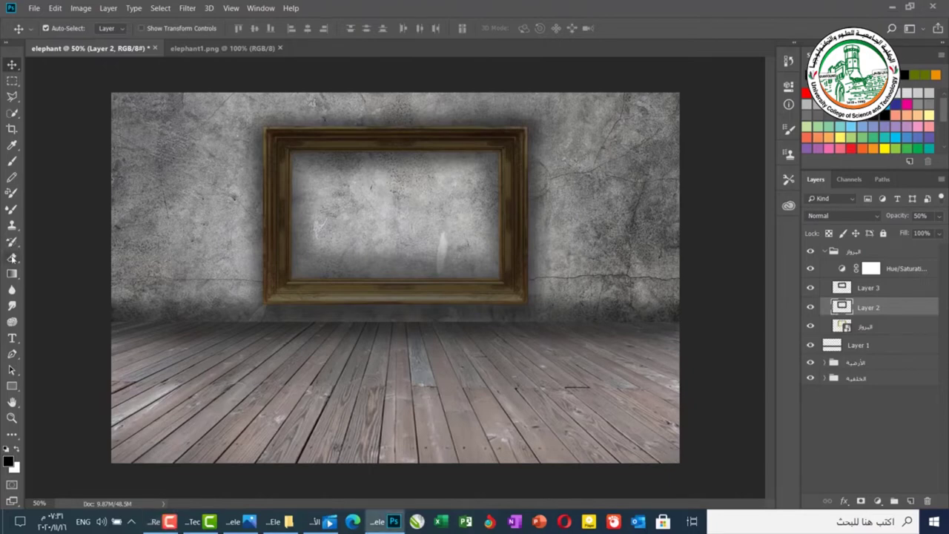
Step: Lighten the outer frame shadow on Layer 2 with a 90 px eraser at 9% opacity and compare the result with elephant1.png
click(12, 257)
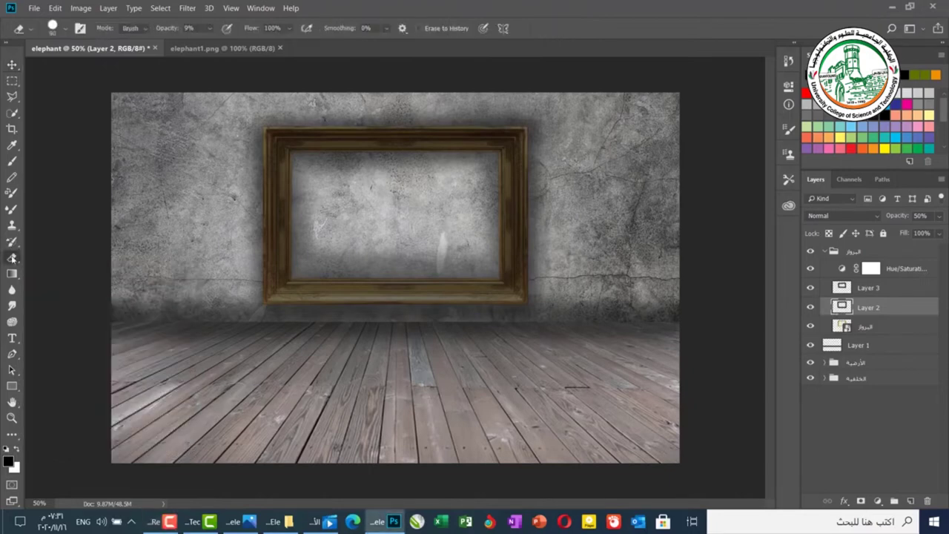
click(210, 28)
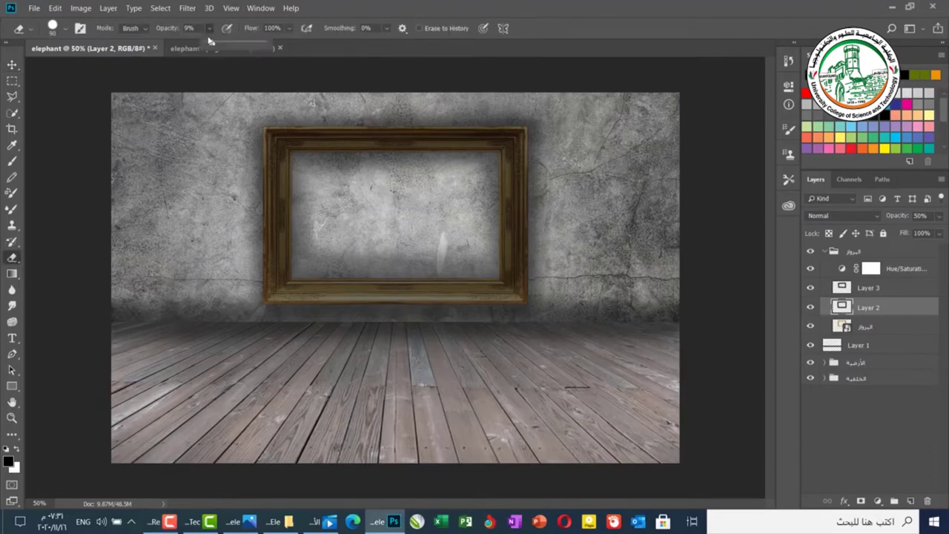
drag(209, 45, 212, 45)
click(503, 111)
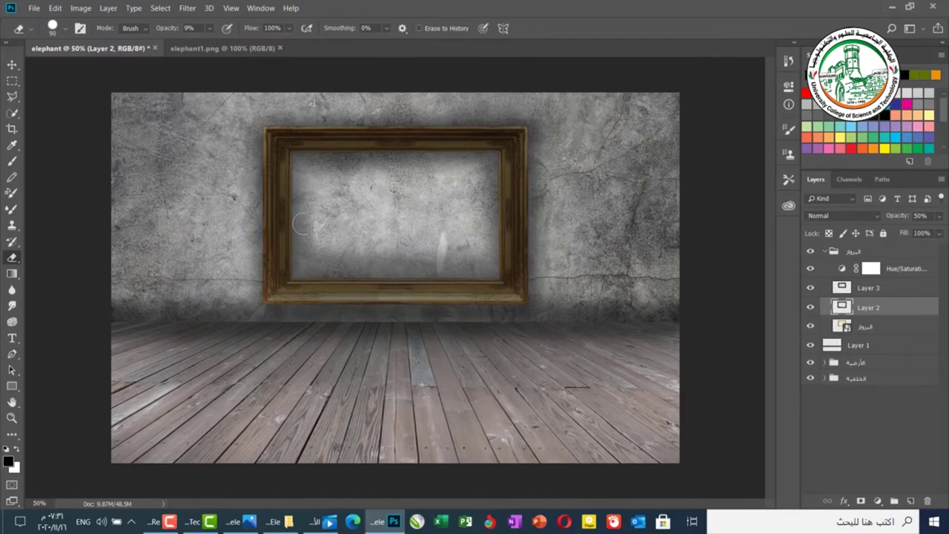
click(222, 47)
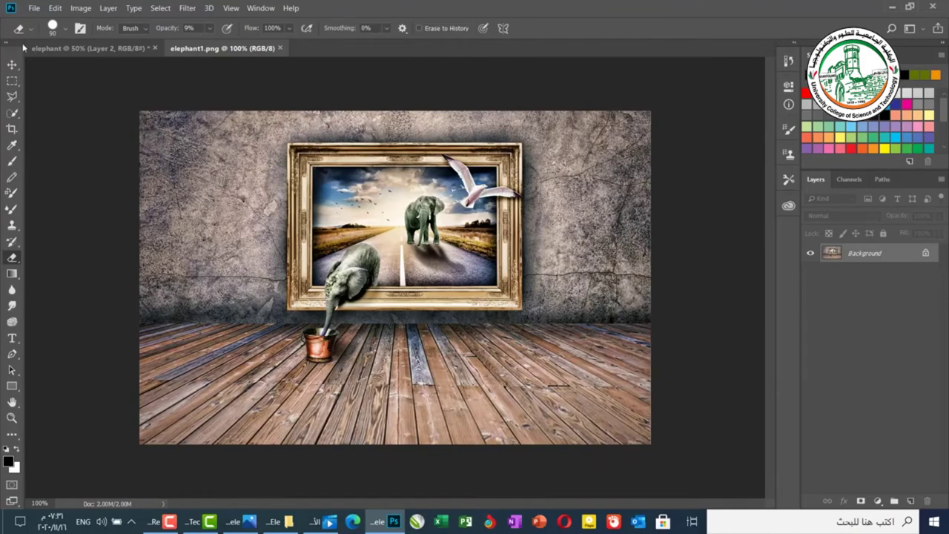
click(82, 47)
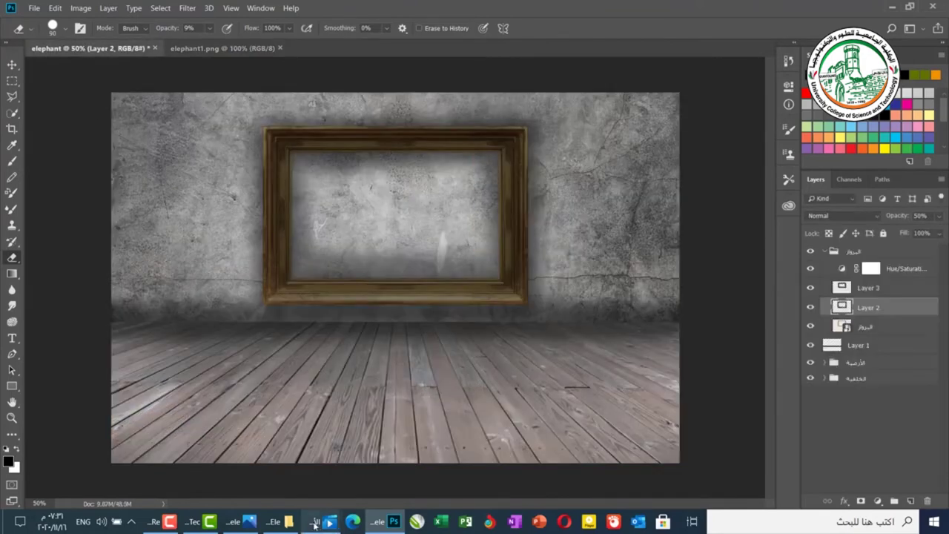
Step: Place the road-220058 image from the Elephant folder into the elephant document and move its layer directly below the frame layer
click(289, 521)
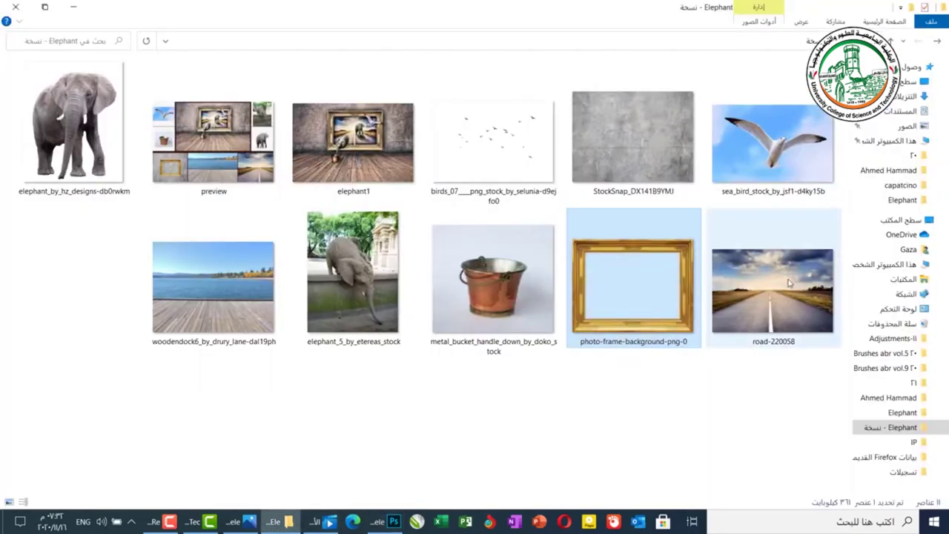
drag(772, 289, 377, 217)
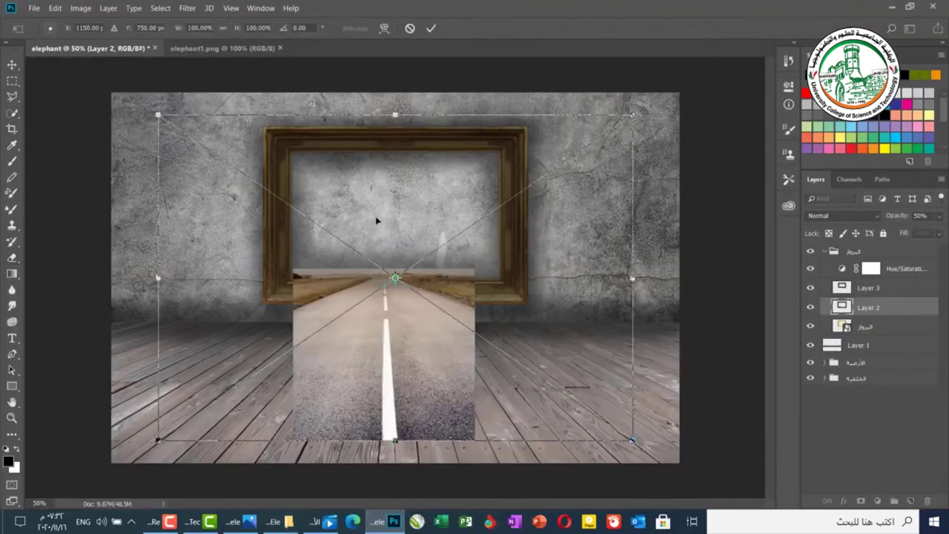
key(Return)
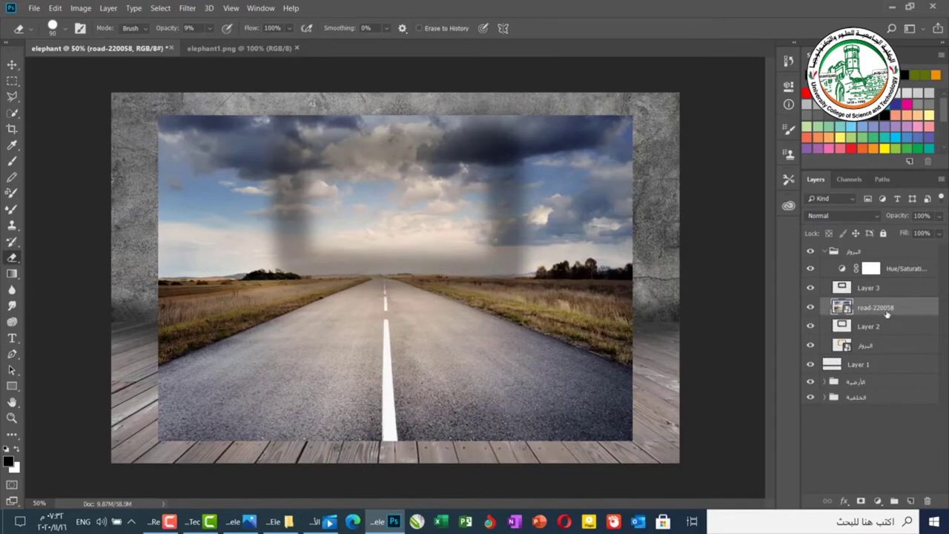
drag(887, 315, 882, 354)
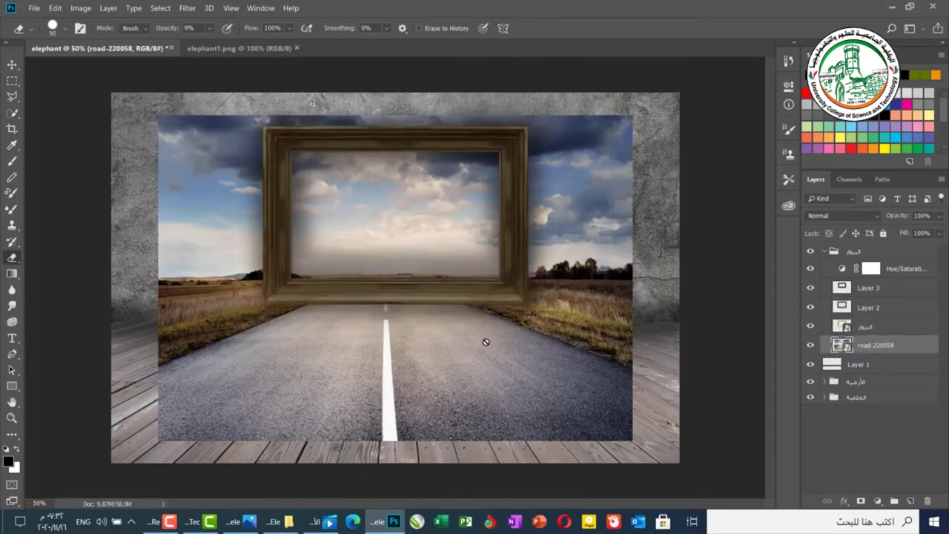
Step: Scale the road picture to about 48% and position it so that it fills the frame's opening
key(ctrl+t)
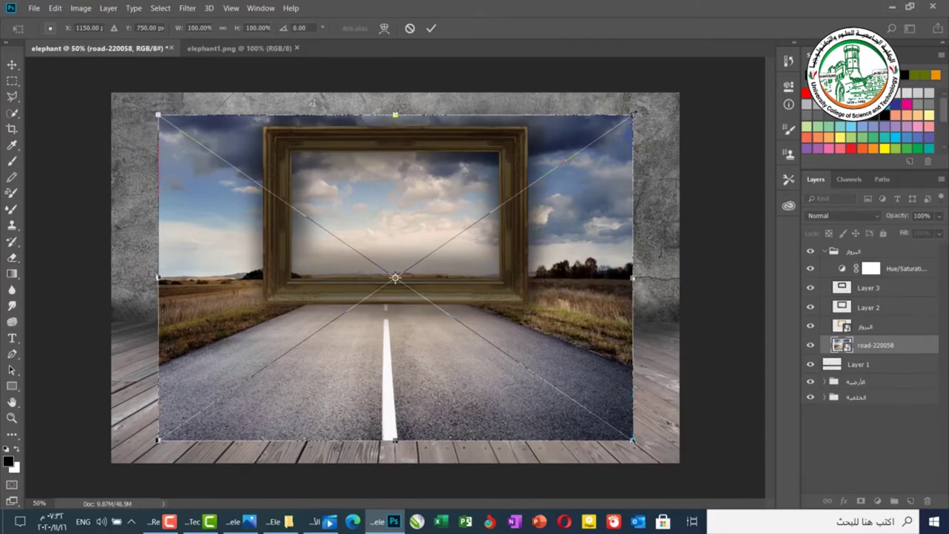
drag(632, 114, 509, 200)
drag(431, 225, 435, 180)
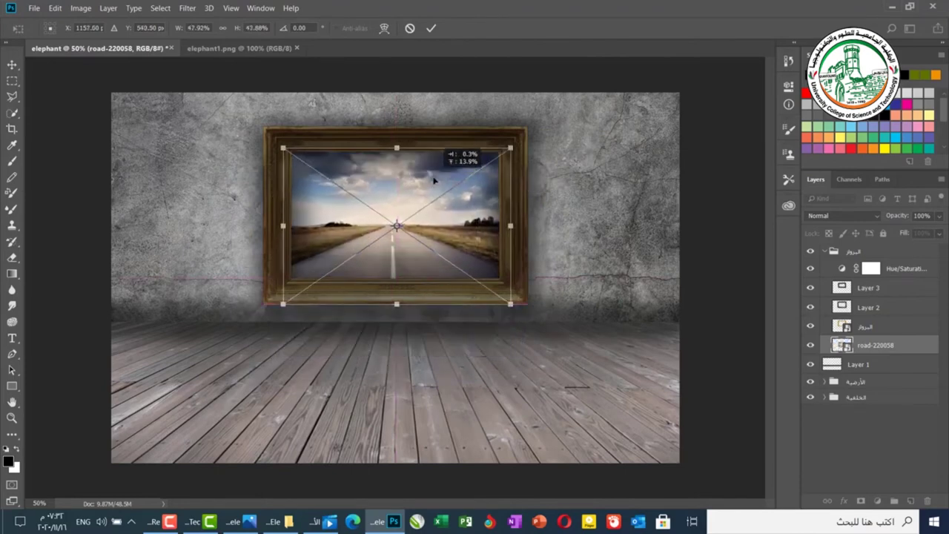
drag(434, 180, 434, 173)
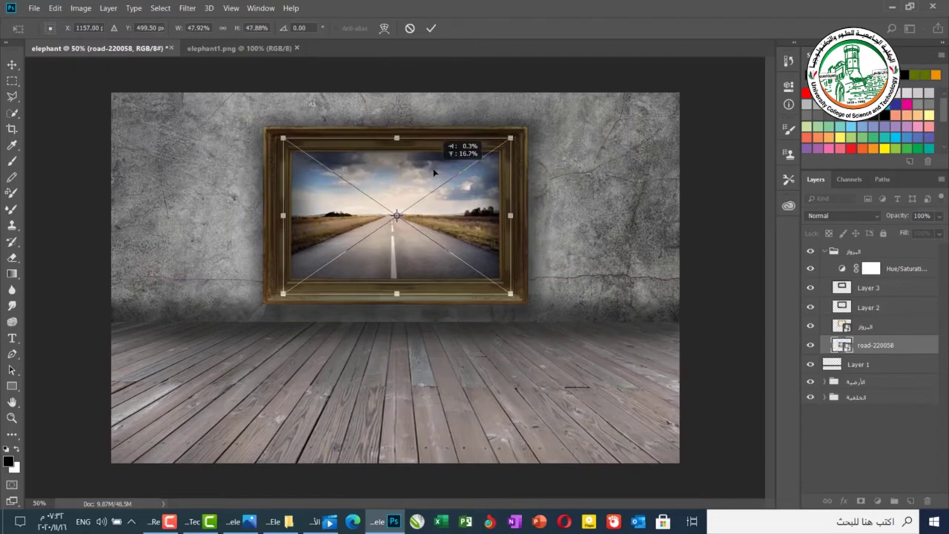
drag(435, 173, 435, 173)
key(Return)
Step: With the frame layer selected, check elephant1.png and open elephant_5_by_etereas_stock.jpg as a separate document
key(e)
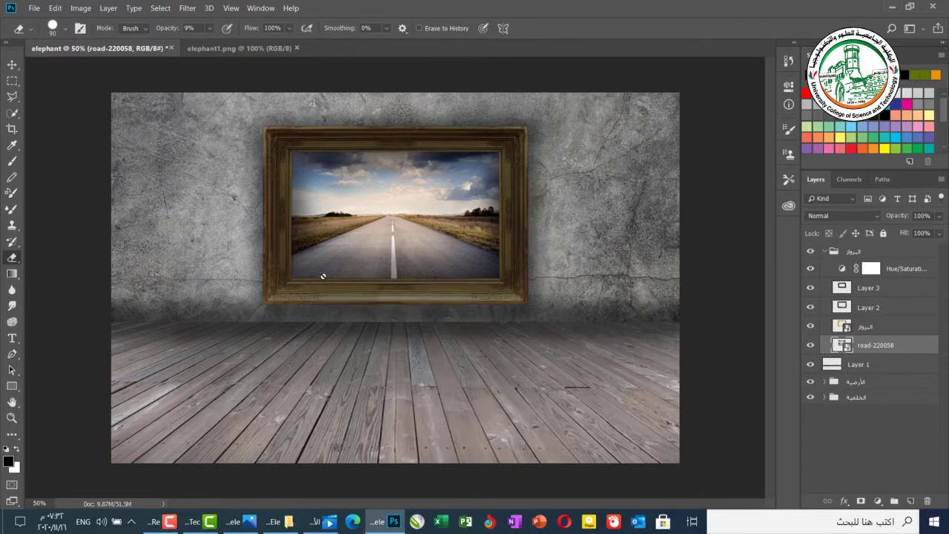
key(w)
key(alt+bracketright)
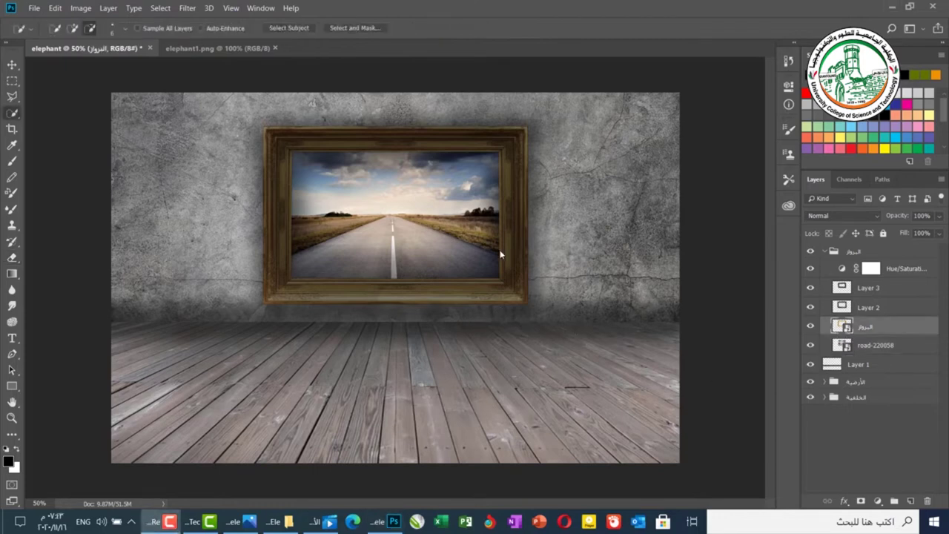
click(209, 48)
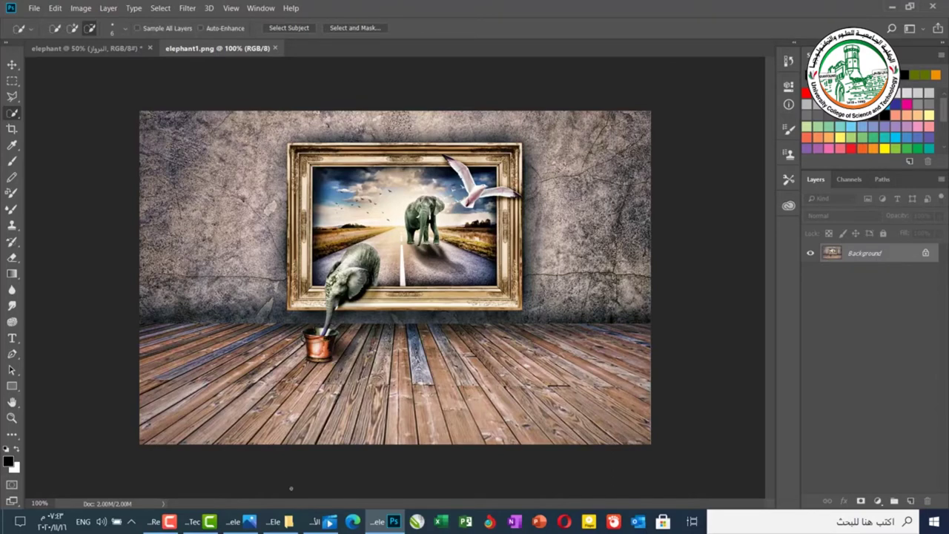
click(285, 521)
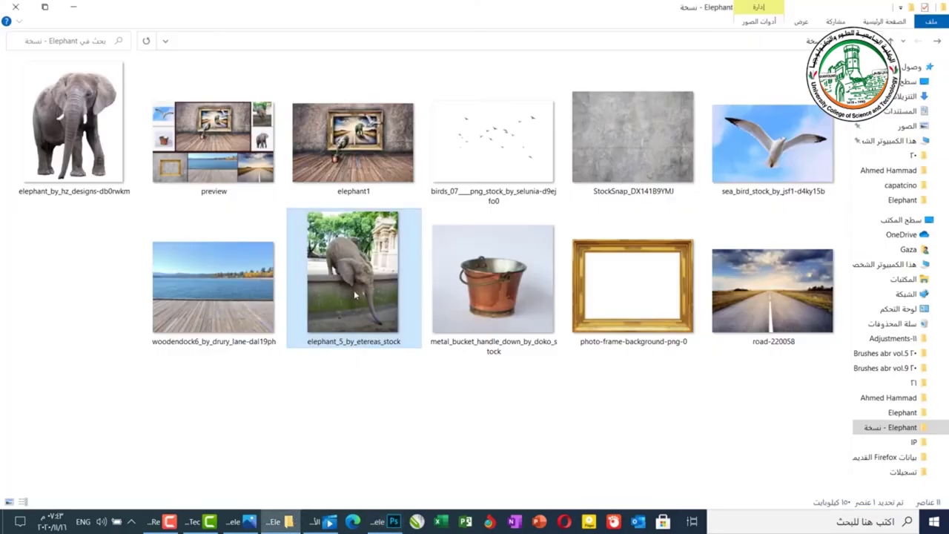
drag(354, 295, 334, 46)
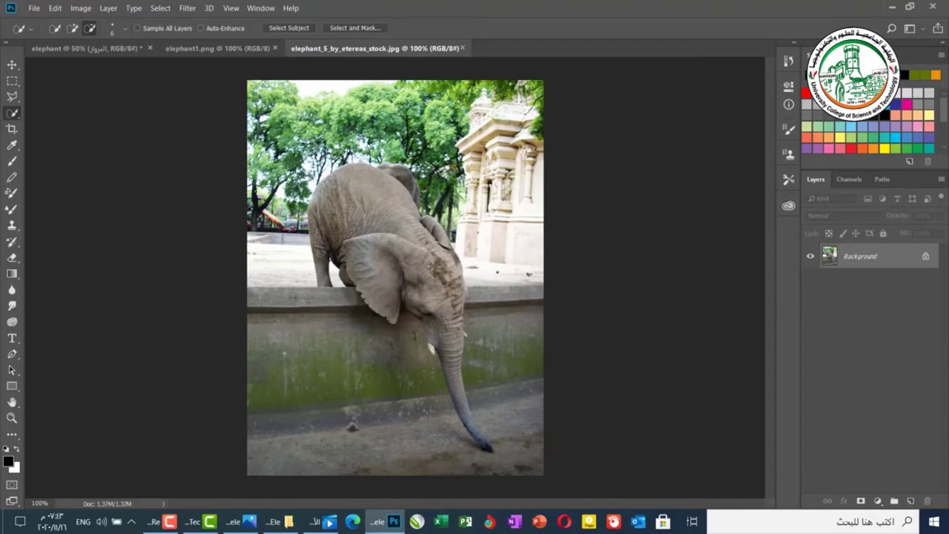
Step: Select the leaning elephant automatically with Select Subject and inspect the selection outline along its trunk at 300% zoom
right_click(15, 114)
click(271, 29)
key(ctrl+plus)
key(ctrl+plus)
scroll(462, 197, down, 8)
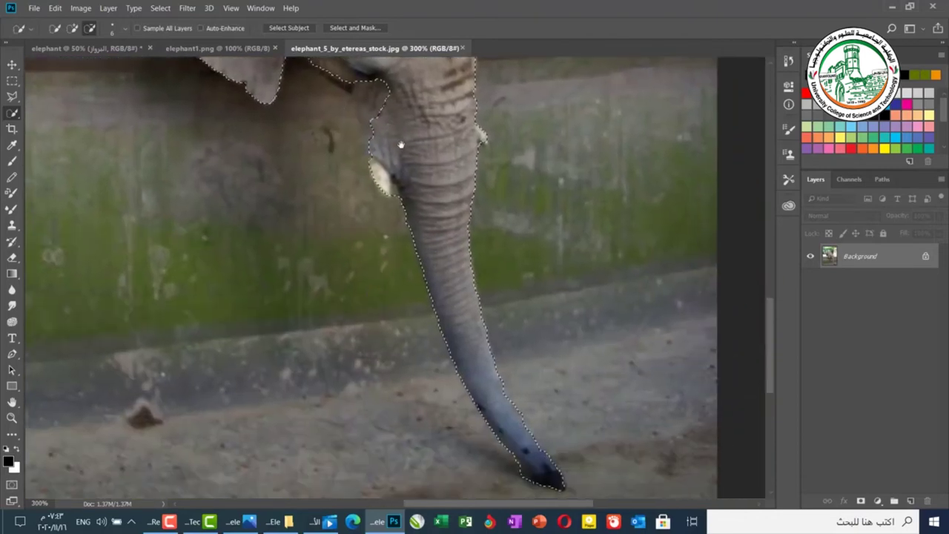
scroll(429, 237, down, 2)
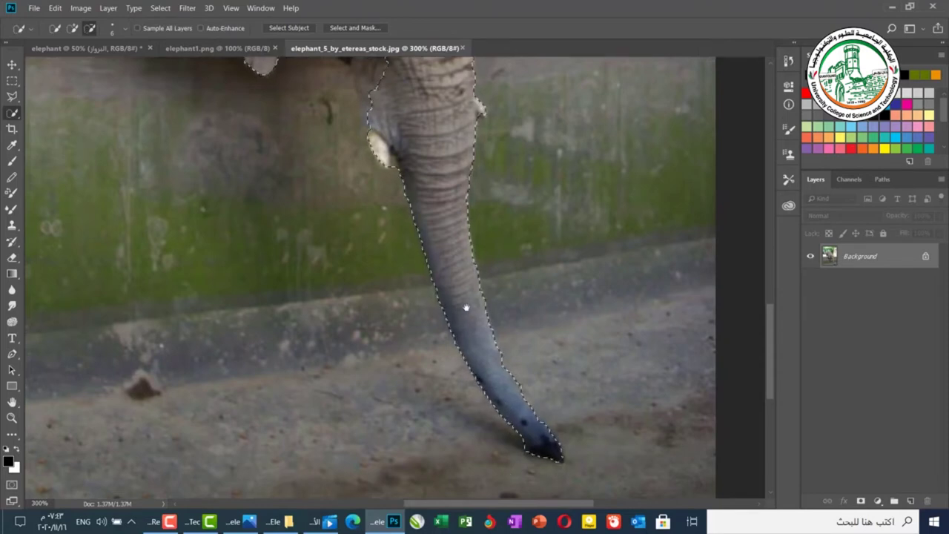
Step: Add the missing area between the elephant's eye and tusk to the selection with the Quick Selection tool
scroll(463, 306, up, 6)
scroll(467, 297, up, 4)
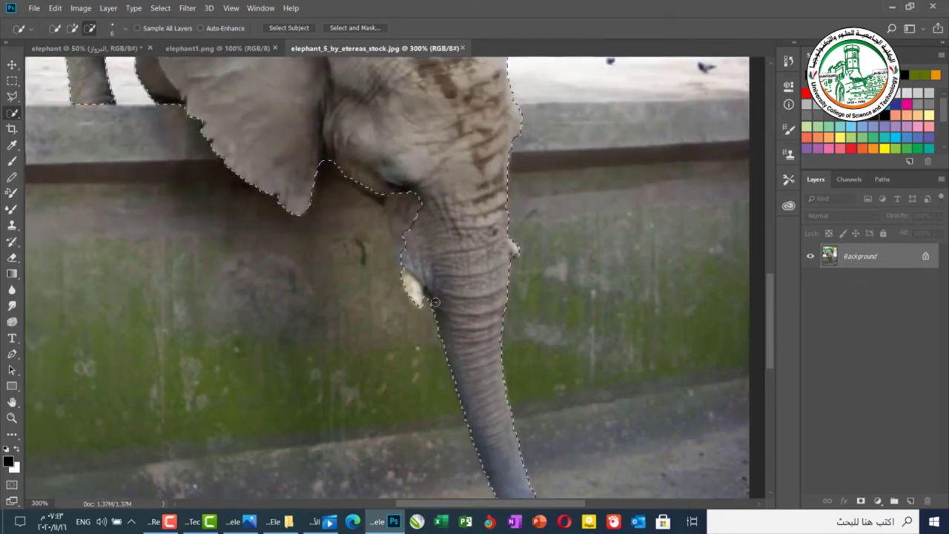
scroll(472, 389, up, 4)
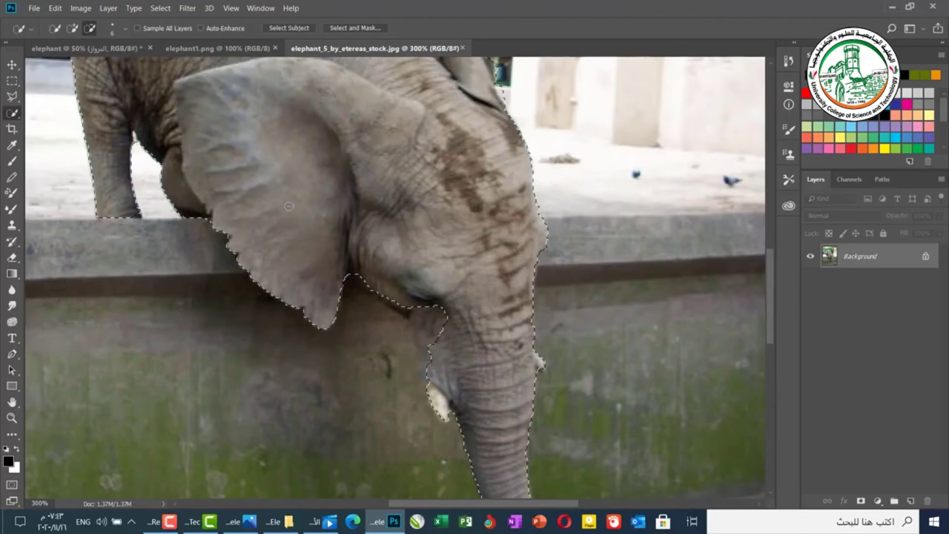
key(alt)
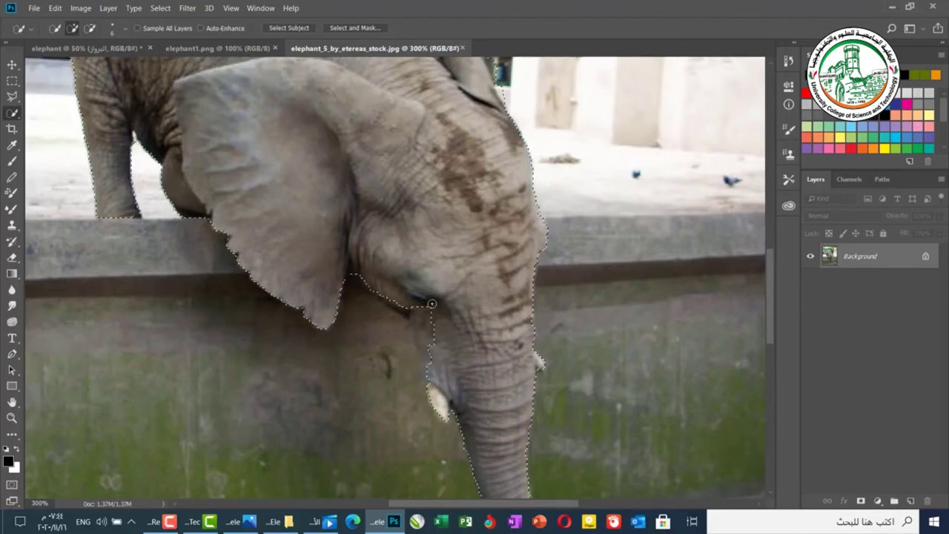
mouse_move(429, 307)
mouse_down()
mouse_move(420, 337)
mouse_move(434, 367)
mouse_up()
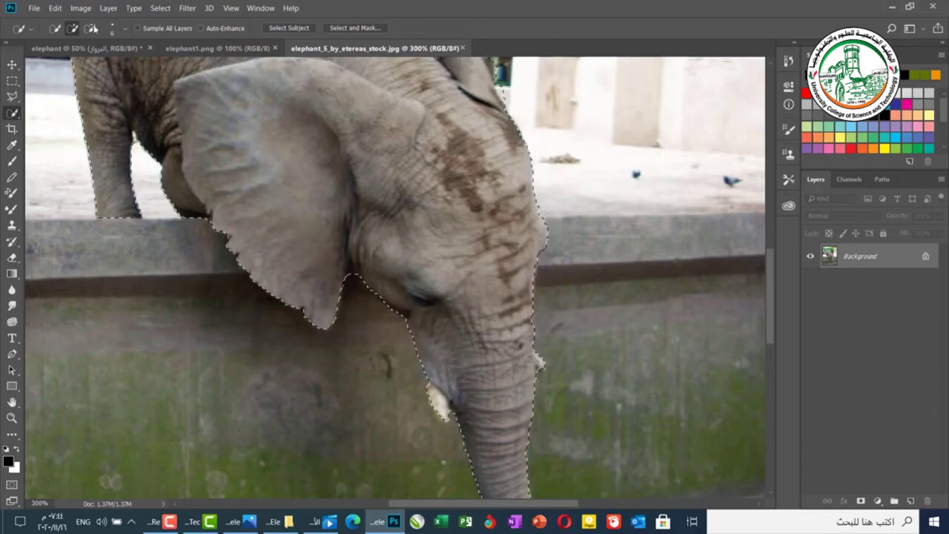
Step: Refine the elephant selection in subtract mode, trimming background around the ear, back and hind leg
click(90, 28)
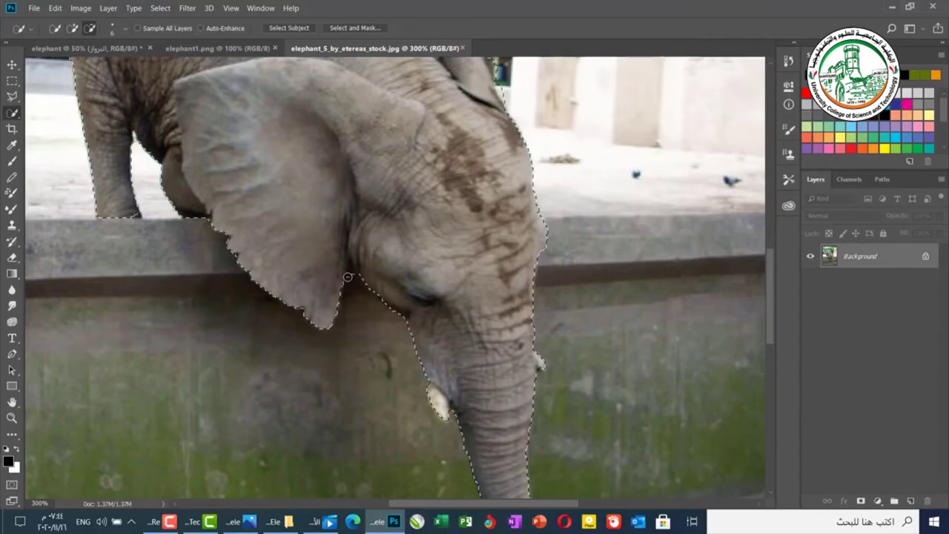
scroll(398, 201, up, 3)
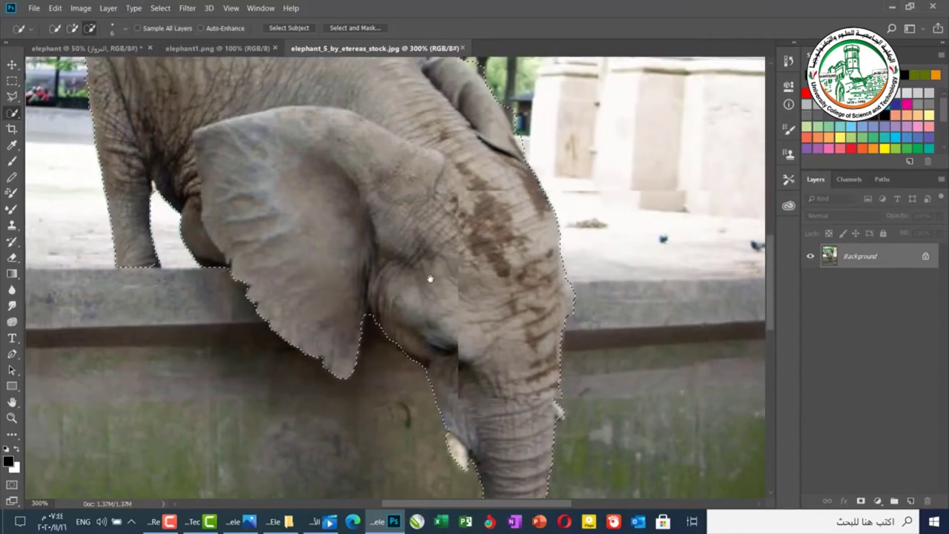
drag(415, 195, 447, 282)
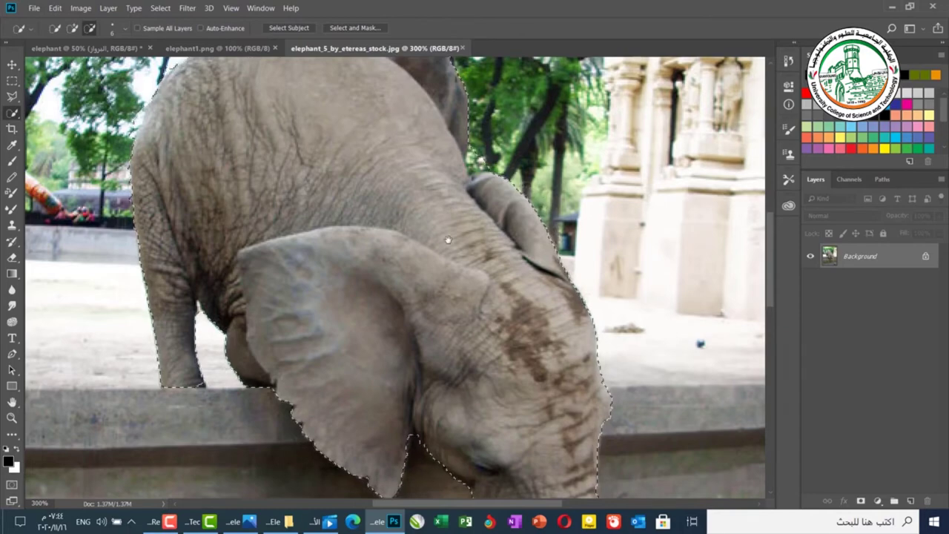
drag(521, 184, 506, 351)
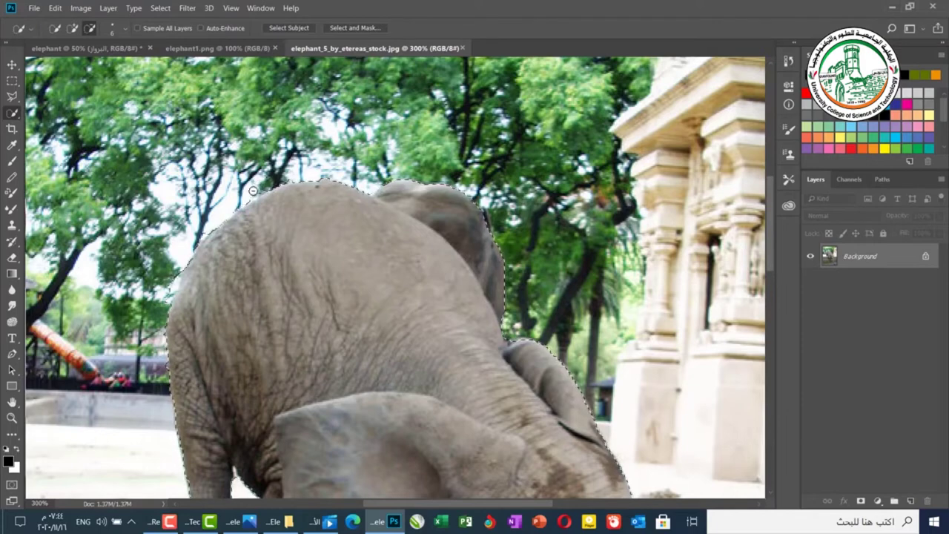
drag(233, 306, 408, 180)
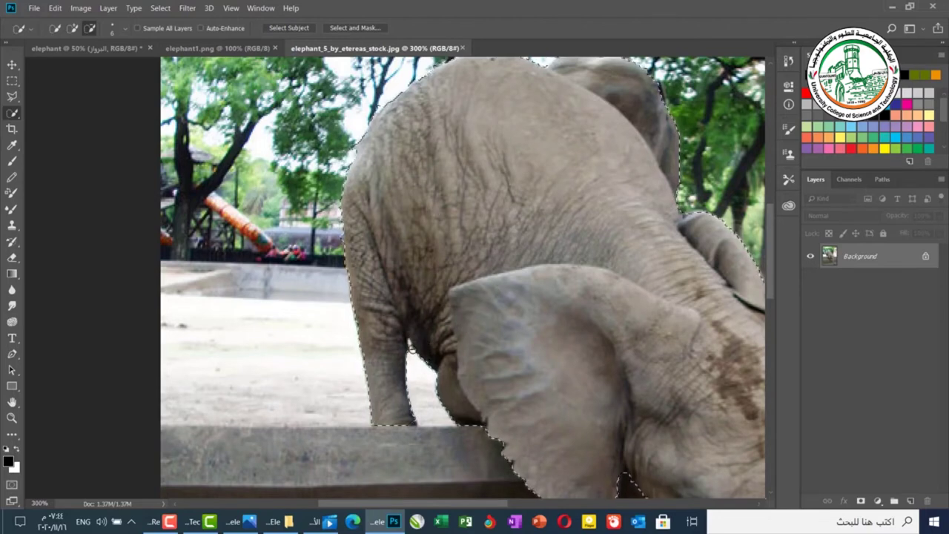
drag(447, 343, 363, 187)
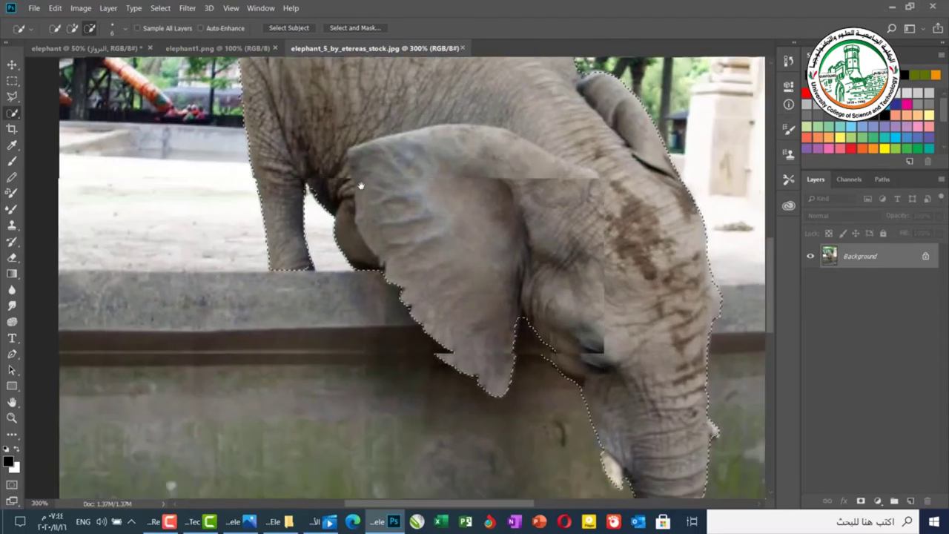
drag(458, 296, 408, 271)
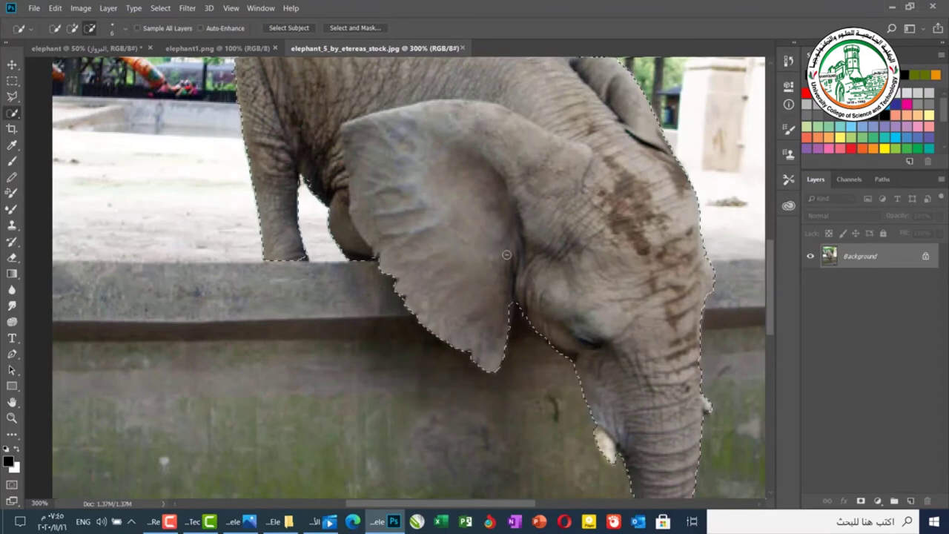
Step: Copy the selected elephant to its own layer and hide the Background layer
key(ctrl+0)
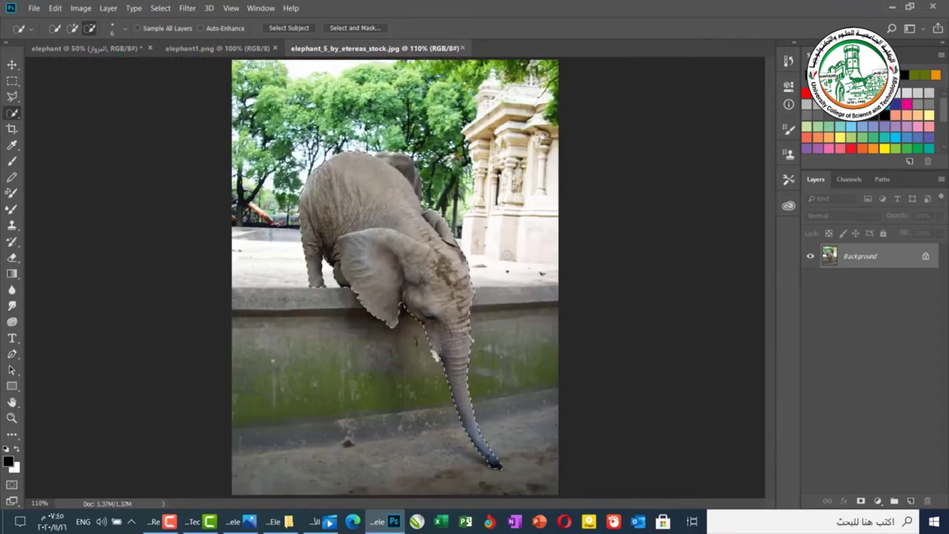
key(ctrl+j)
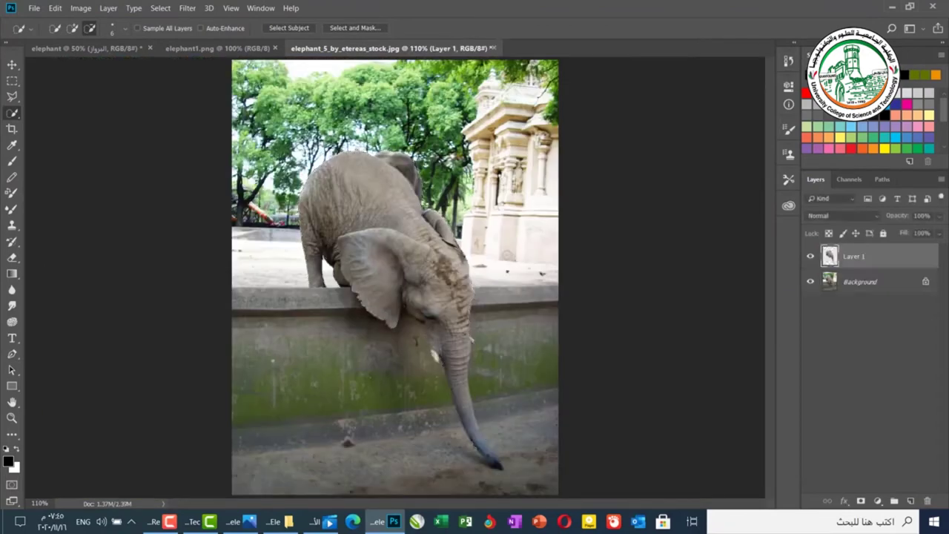
click(810, 281)
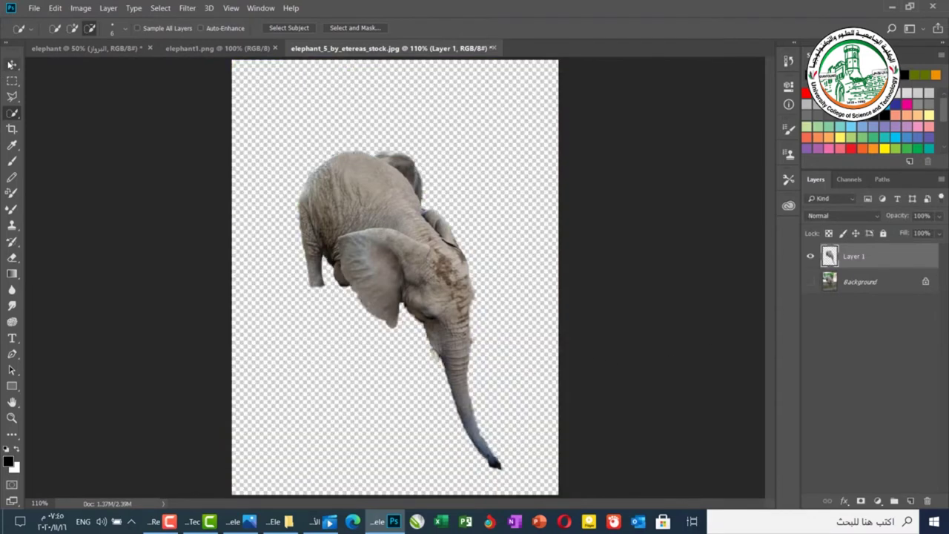
Step: Move the cut-out elephant into the elephant document over the frame's lower edge and compare its placement with elephant1.png
click(12, 64)
key(ctrl+t)
drag(449, 271, 428, 276)
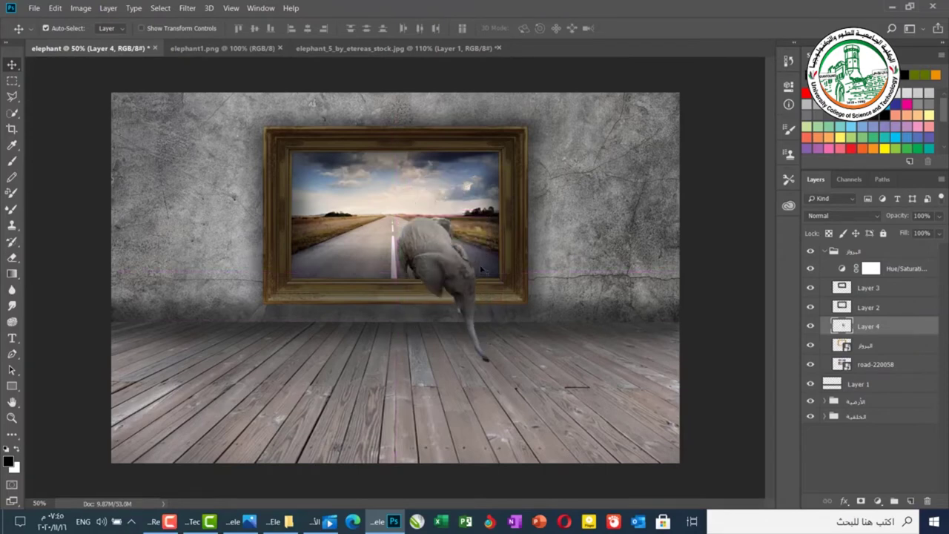
click(248, 61)
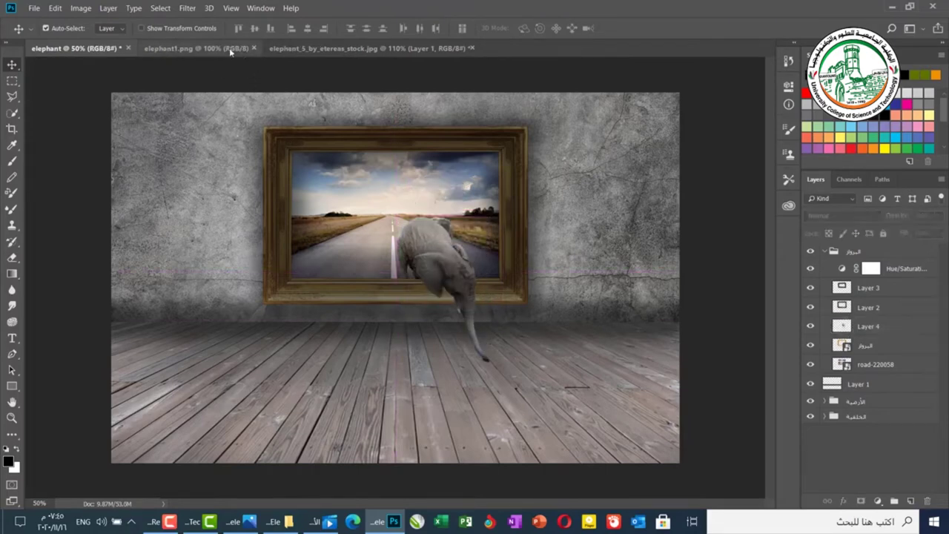
click(230, 47)
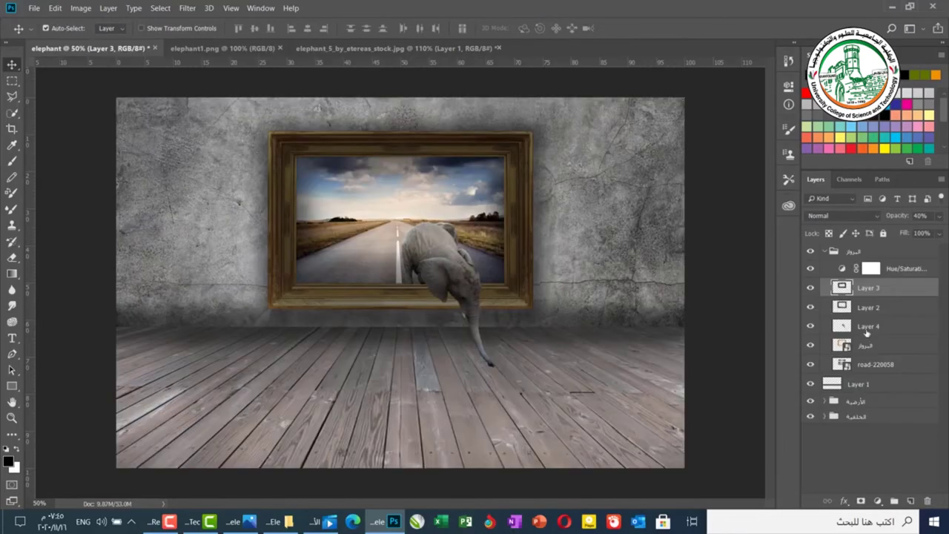
Step: Flip the elephant layer horizontally, scale it to about 82%, and place it over the left part of the frame's lower edge
click(864, 328)
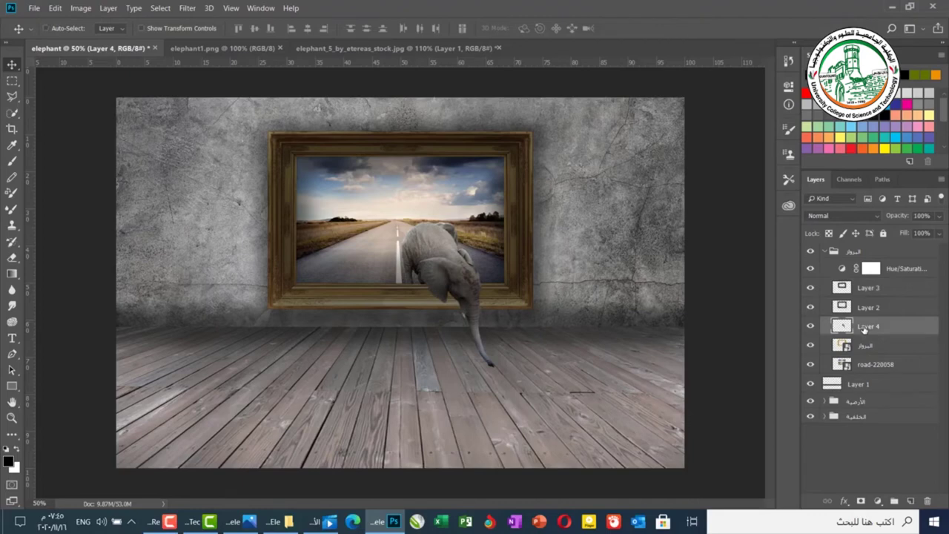
key(ctrl+t)
right_click(452, 273)
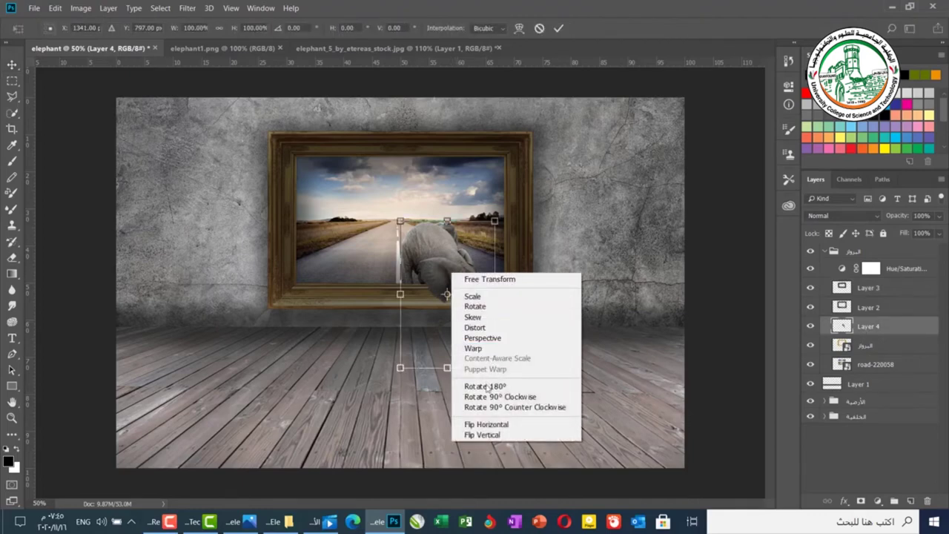
click(495, 424)
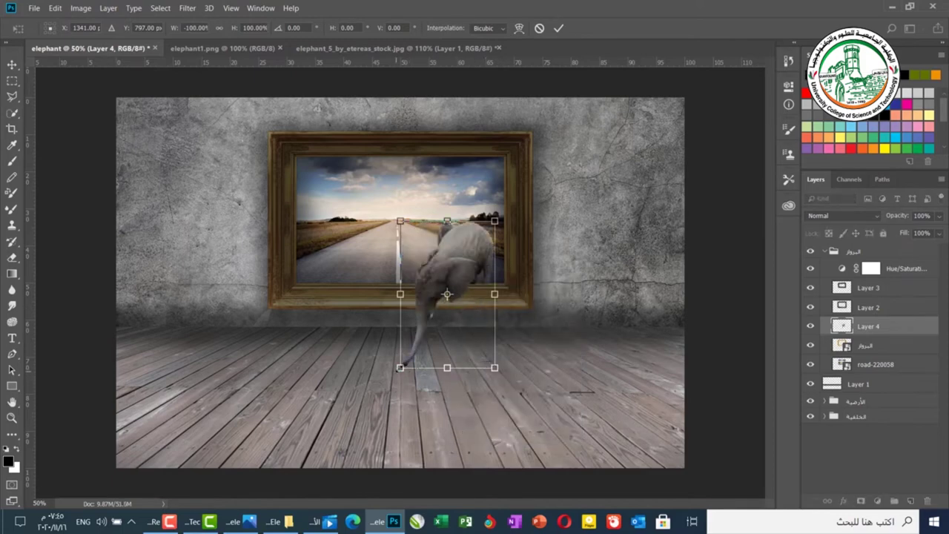
drag(400, 366, 409, 354)
scroll(438, 324, up, 1)
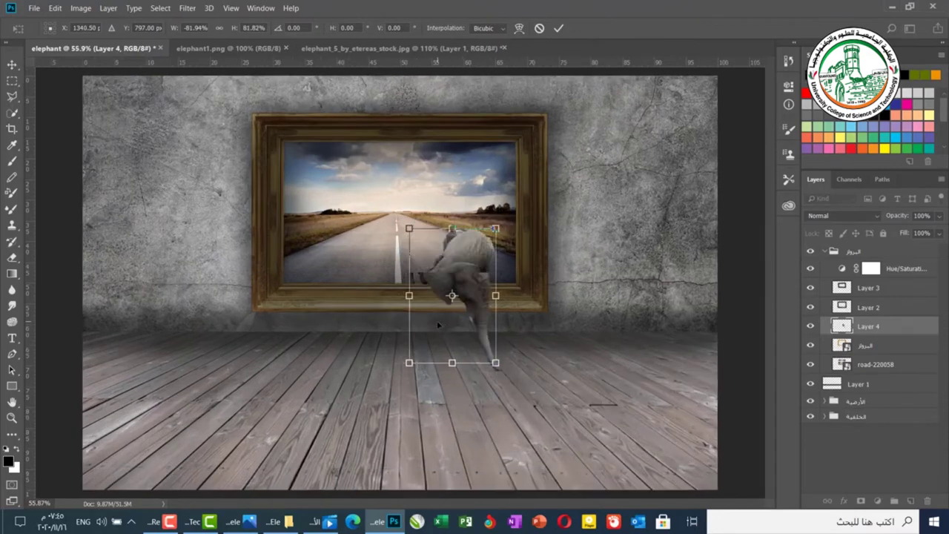
drag(470, 275, 348, 269)
drag(363, 256, 365, 262)
key(Return)
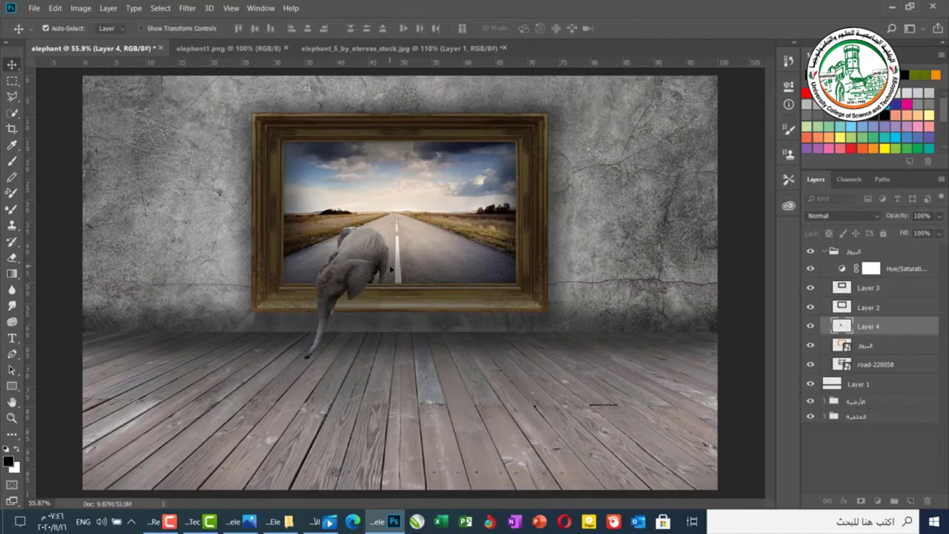
Step: Nudge the elephant slightly left so its hind foot rests on the frame's inner lower edge
scroll(390, 269, up, 3)
scroll(391, 269, up, 2)
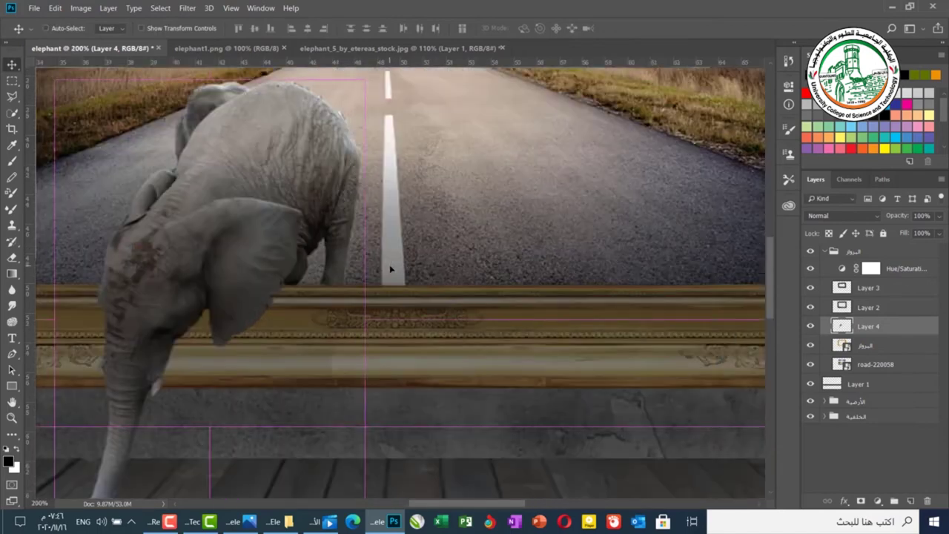
key(ctrl+t)
drag(279, 259, 267, 257)
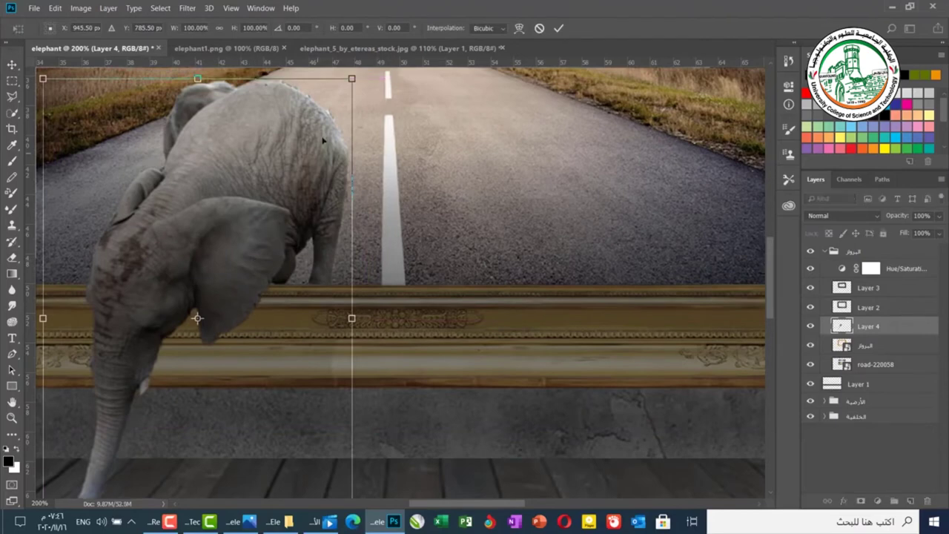
key(Return)
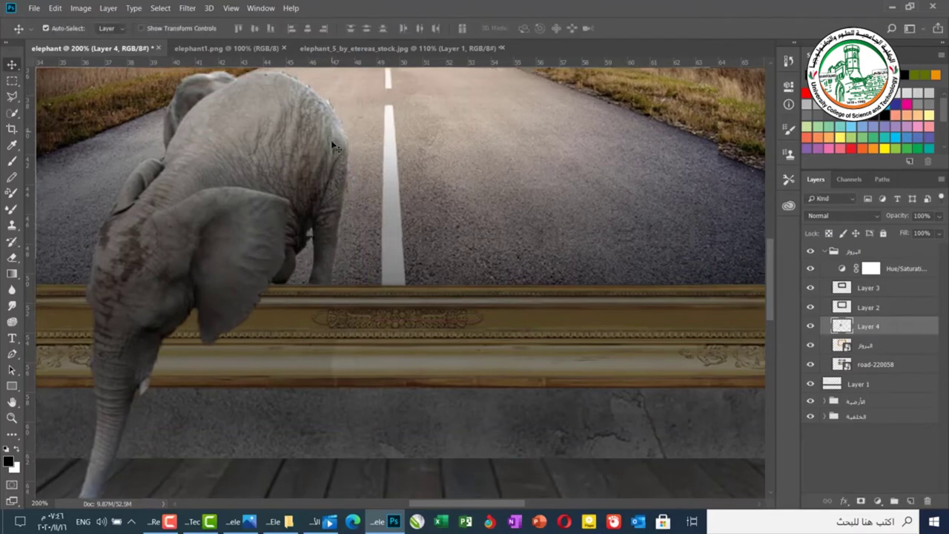
key(ctrl+0)
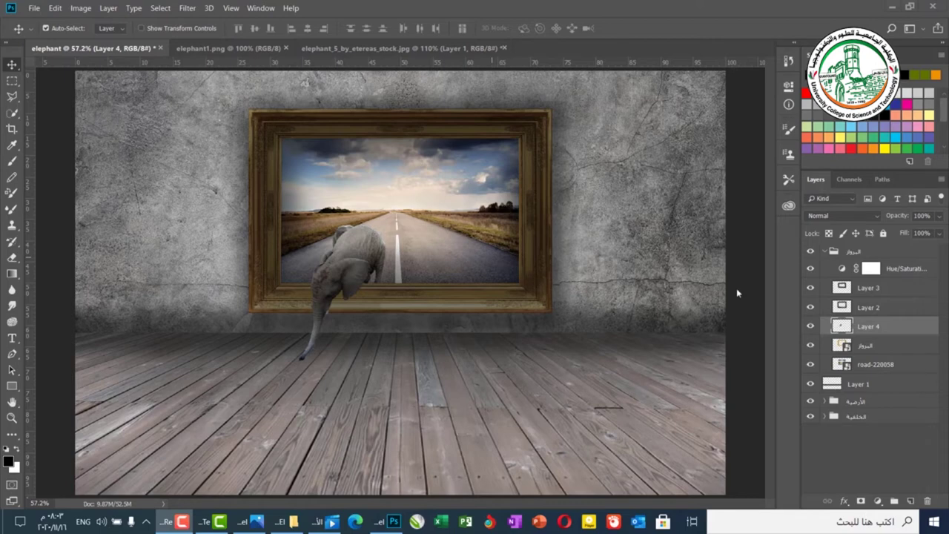
Step: Add a darkening Curves adjustment above the elephant layer with points at input 193, output 177 and input 99, output 69
click(878, 503)
click(878, 503)
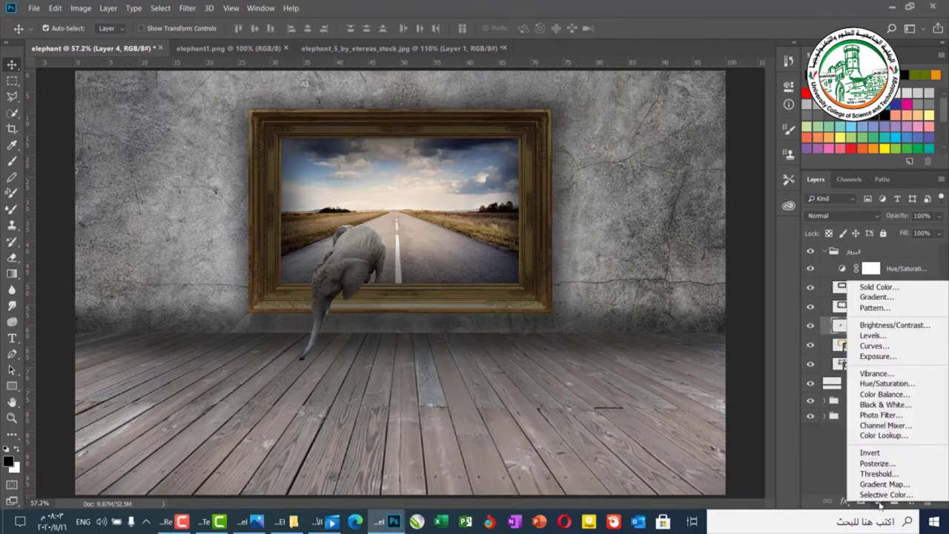
click(874, 346)
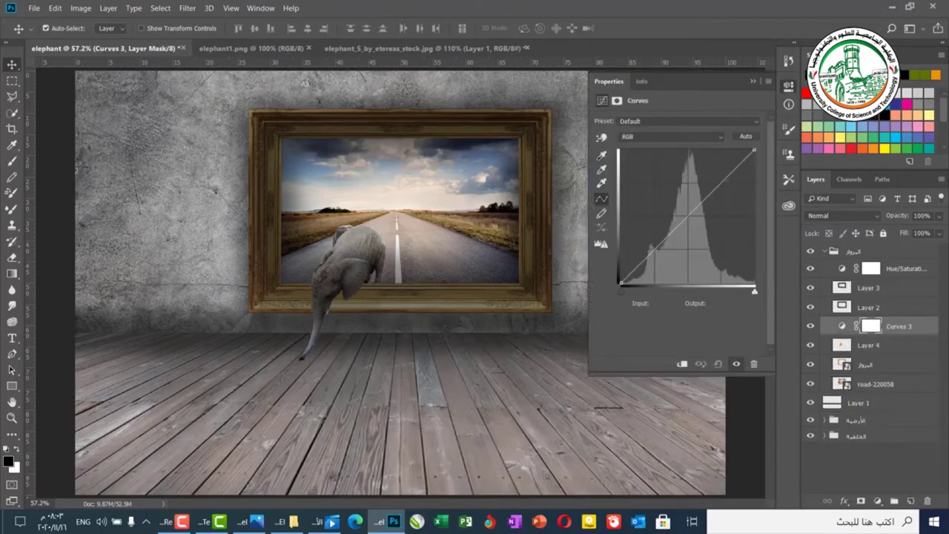
drag(719, 187, 722, 191)
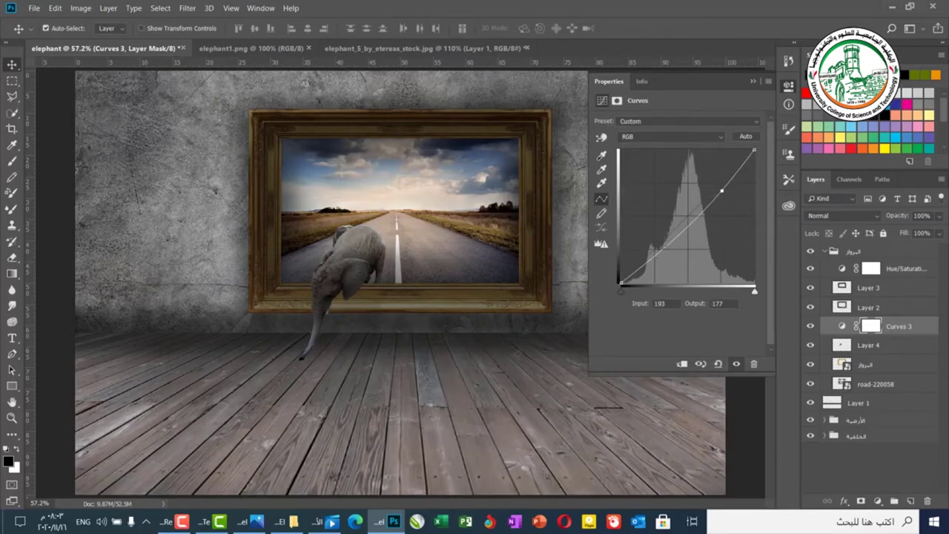
drag(672, 236, 672, 248)
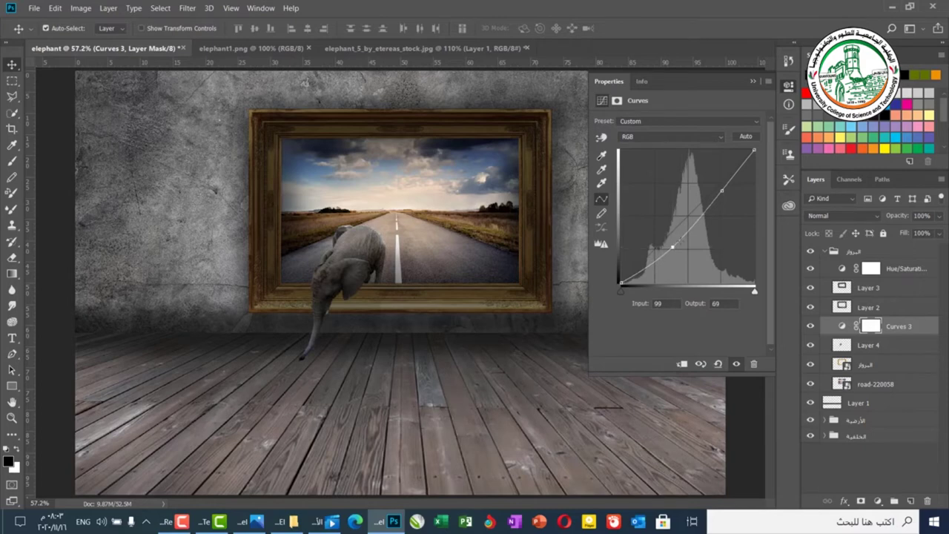
click(753, 82)
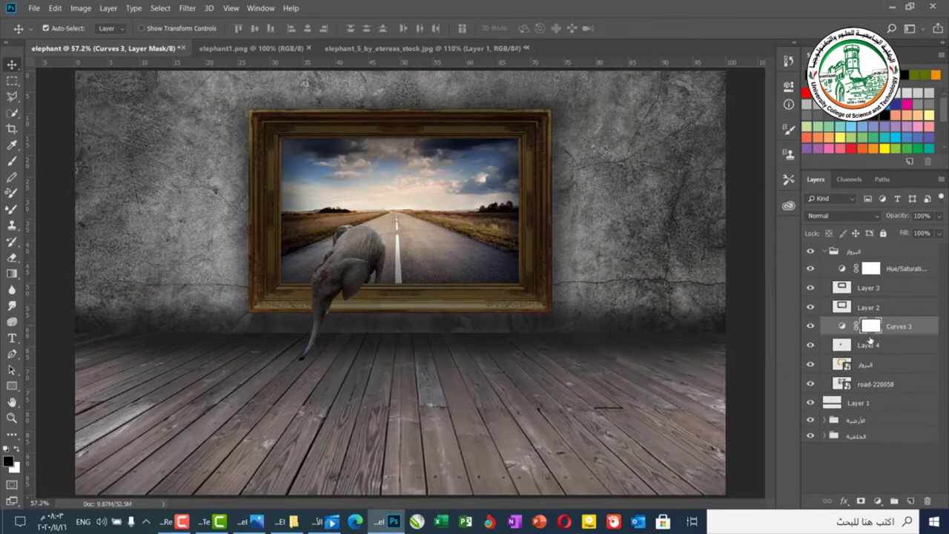
Step: Clip the Curves adjustment to the elephant layer and toggle its visibility to compare the effect
drag(872, 336, 873, 332)
alt+click(872, 331)
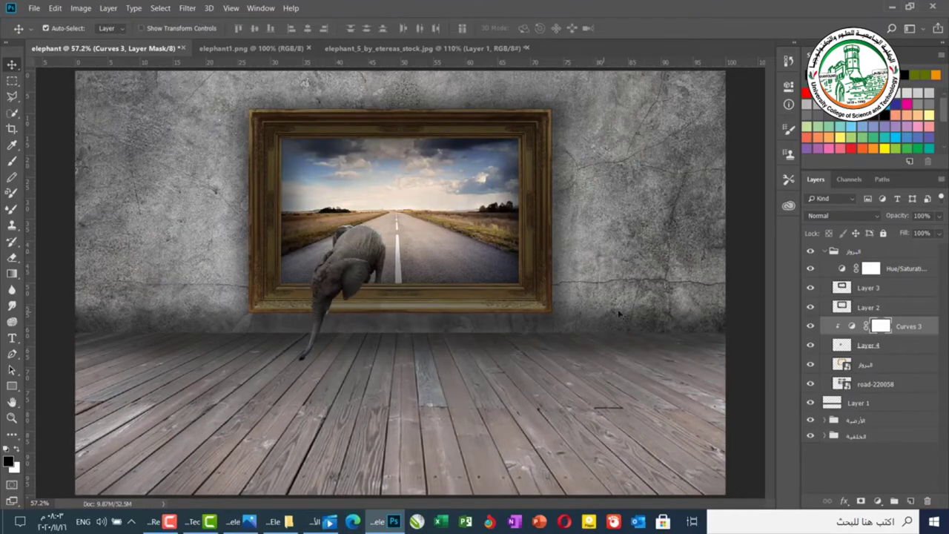
click(813, 324)
click(813, 325)
Step: Paint black on the Curves mask from the elephant's back down along its trunk, reducing the soft brush size for the trunk
click(20, 162)
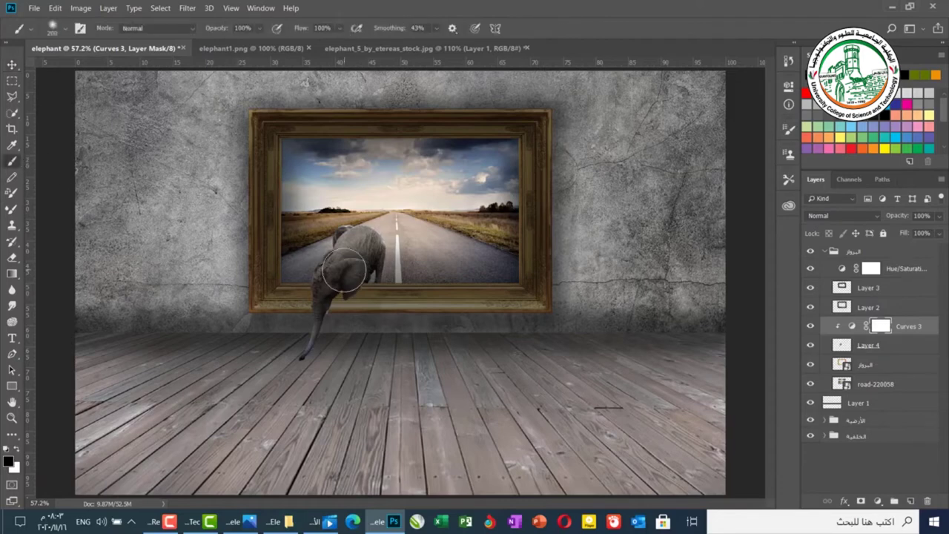
key(bracketleft)
key(bracketleft)
key(bracketleft)
key(bracketleft)
key(bracketleft)
mouse_move(362, 234)
mouse_down()
mouse_move(312, 305)
mouse_move(326, 292)
mouse_move(323, 277)
mouse_move(325, 306)
mouse_up()
key(bracketleft)
key(bracketleft)
key(bracketleft)
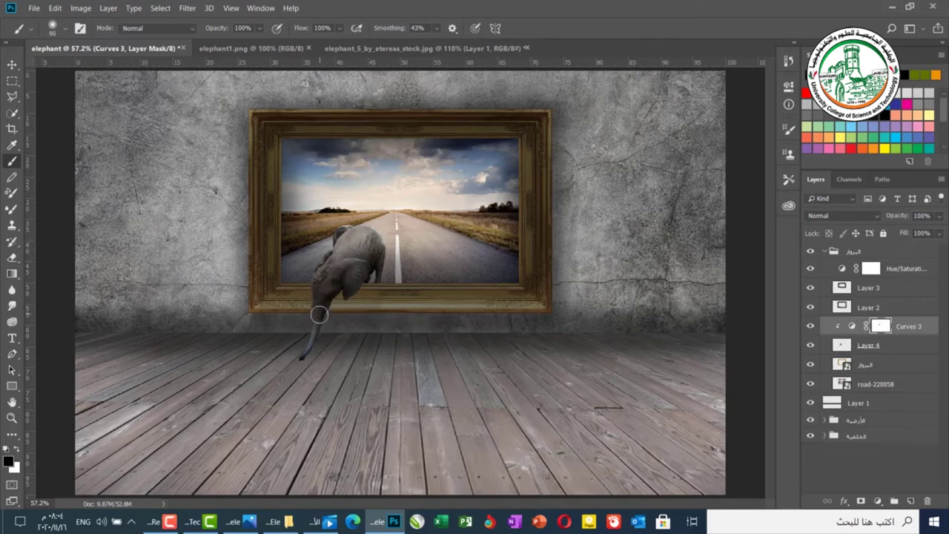
mouse_move(317, 326)
mouse_down()
mouse_move(321, 343)
mouse_move(308, 334)
mouse_move(309, 343)
mouse_up()
key(v)
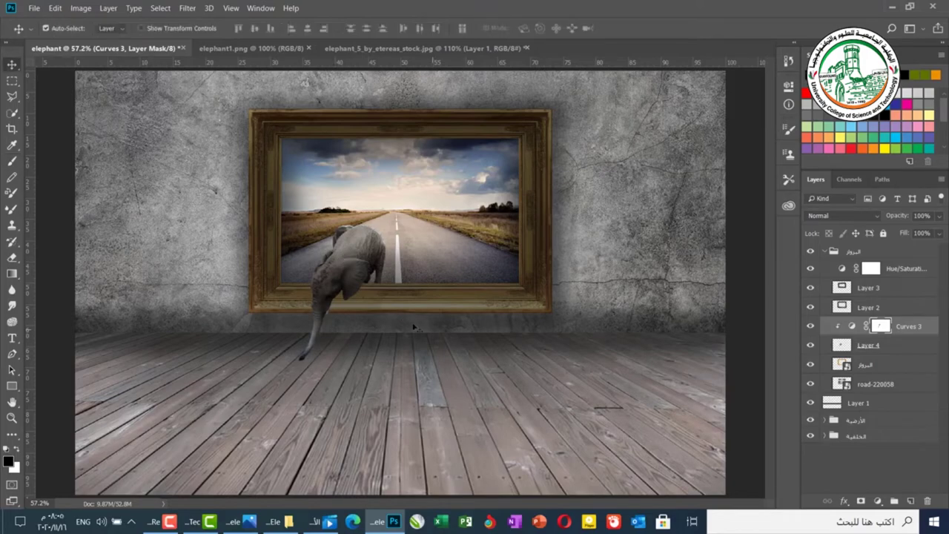
Step: After checking elephant1.png, paint a soft black shadow under the elephant's ear and head on a new layer at 70% opacity
click(251, 48)
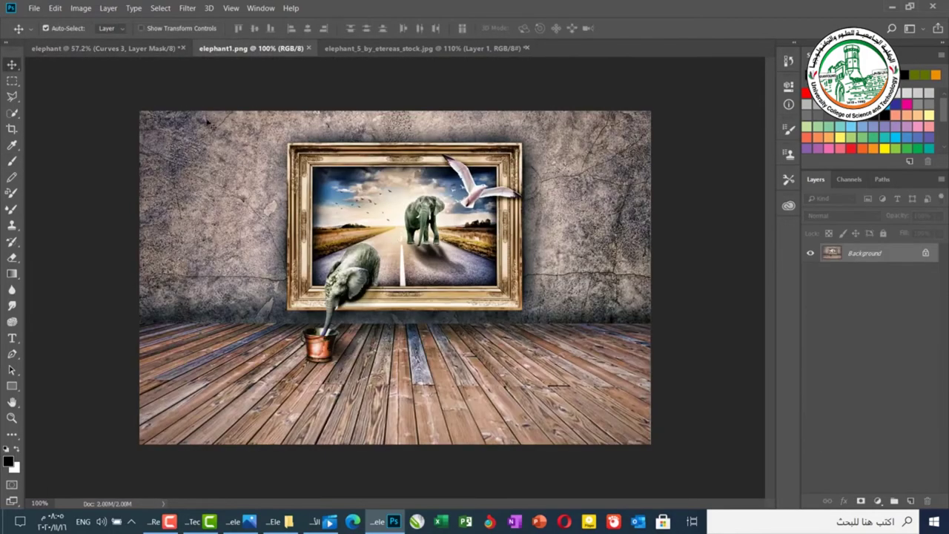
click(82, 49)
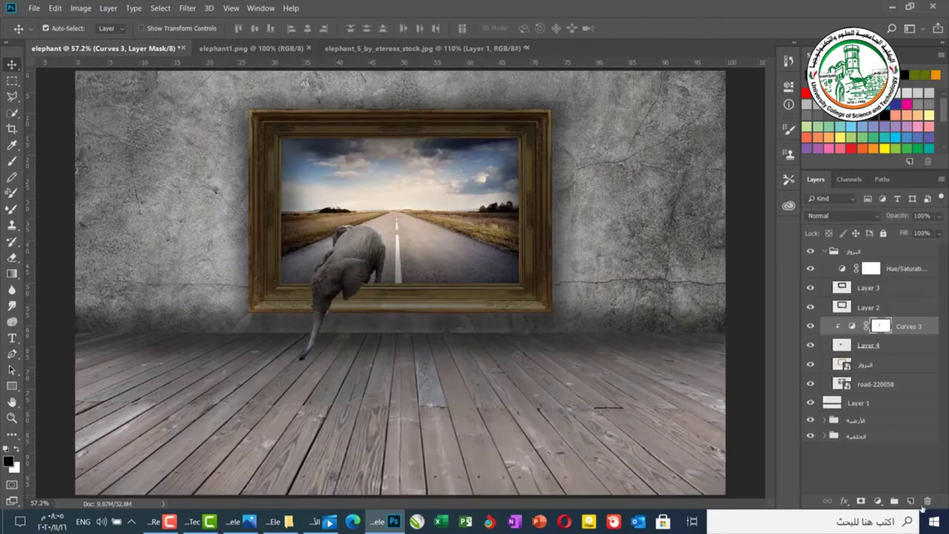
click(910, 501)
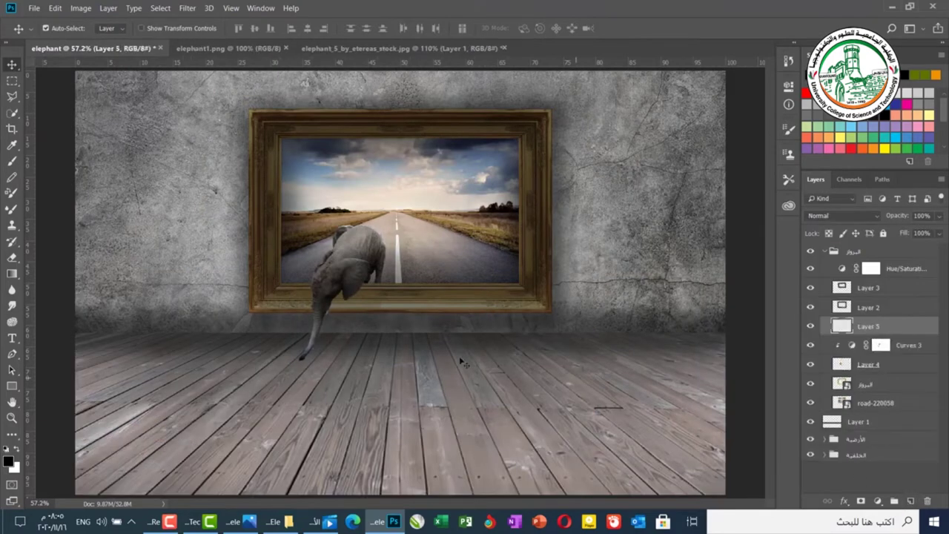
click(12, 161)
click(263, 28)
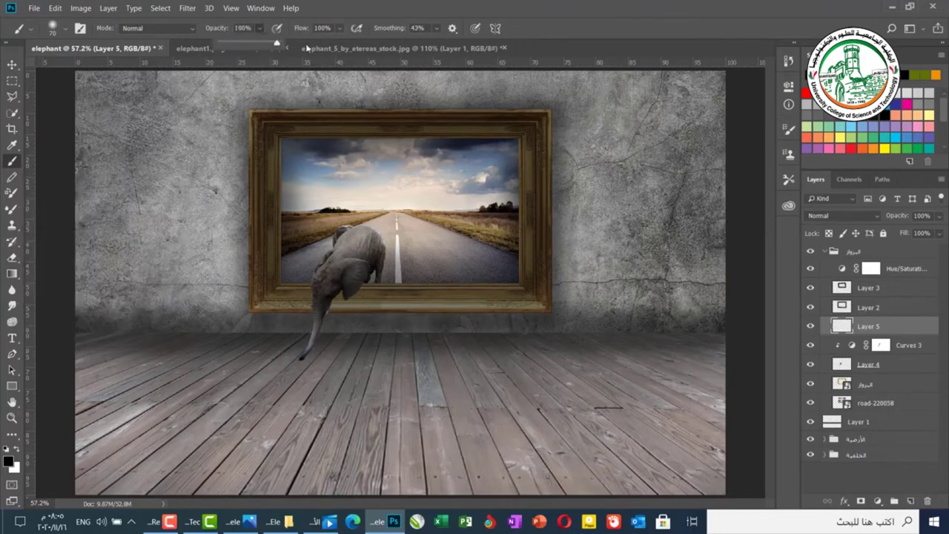
click(353, 285)
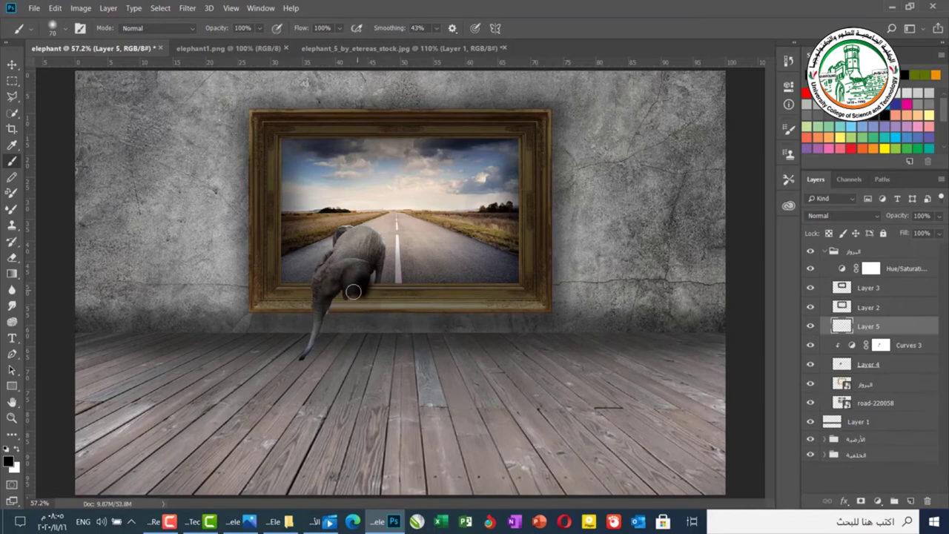
mouse_move(352, 292)
mouse_down()
mouse_move(339, 292)
mouse_move(358, 292)
mouse_move(320, 298)
mouse_move(314, 327)
mouse_move(362, 319)
mouse_move(286, 329)
mouse_move(330, 312)
mouse_up()
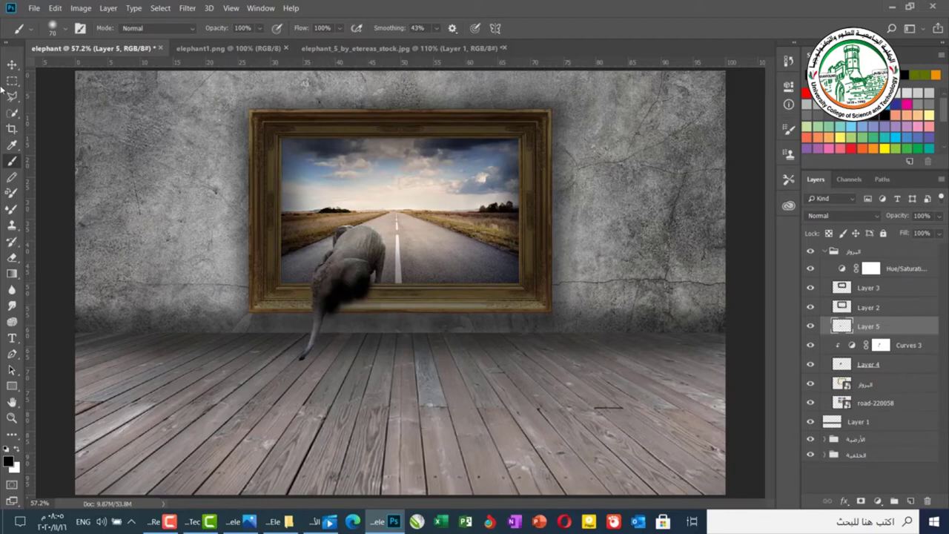
click(12, 64)
key(7)
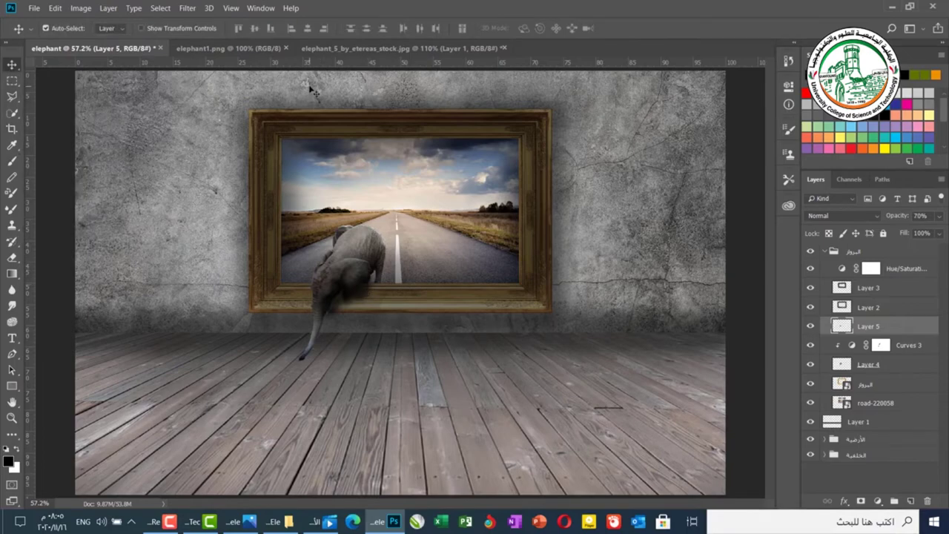
Step: Paint a wider black shadow around the elephant's underside on a new layer below the first shadow and set its opacity to 30%
click(264, 49)
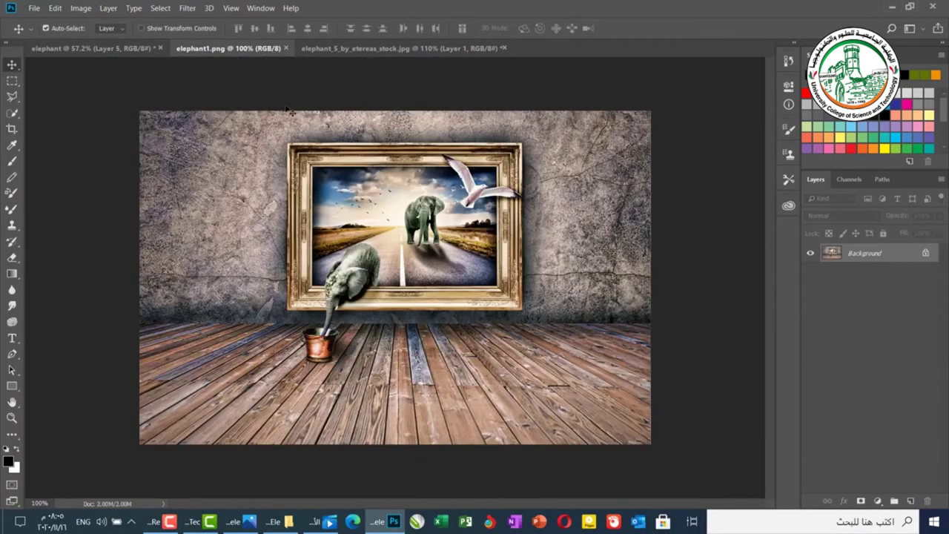
click(157, 69)
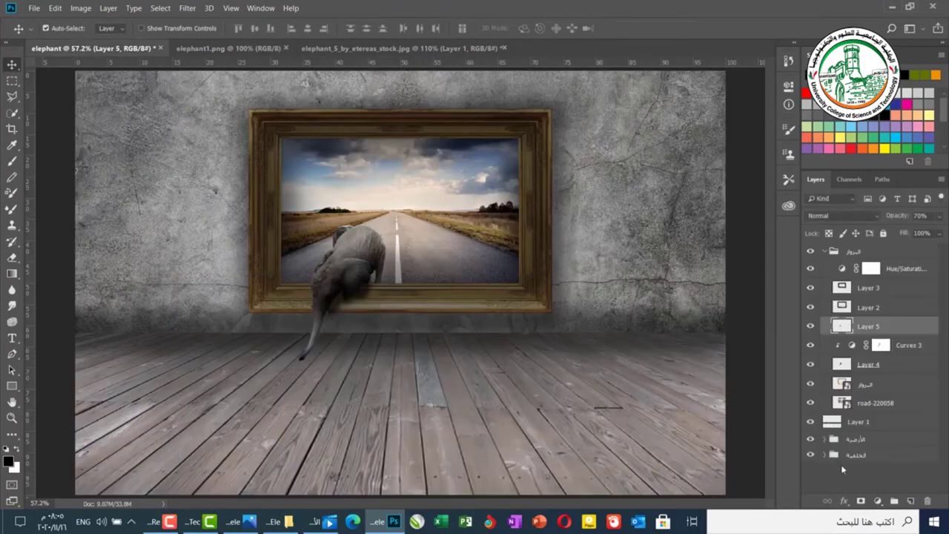
click(910, 501)
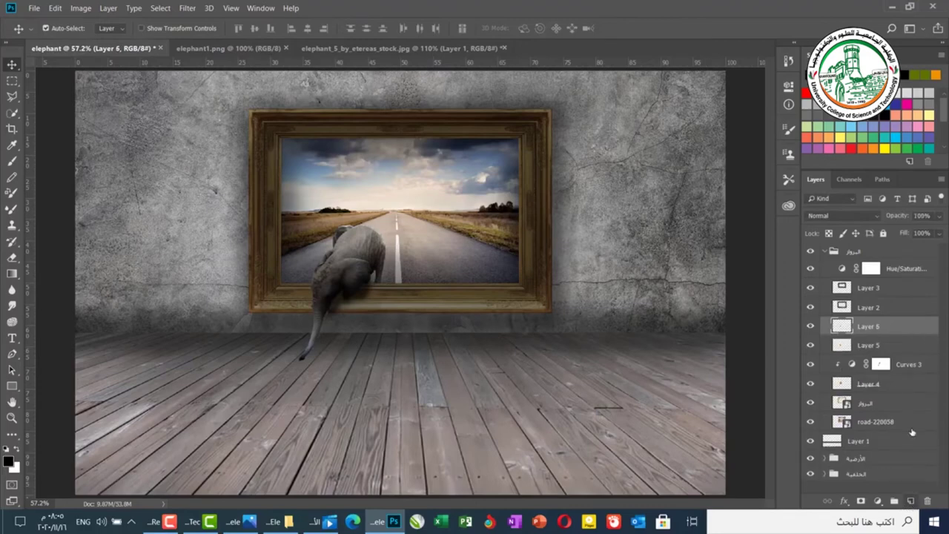
drag(905, 332, 903, 352)
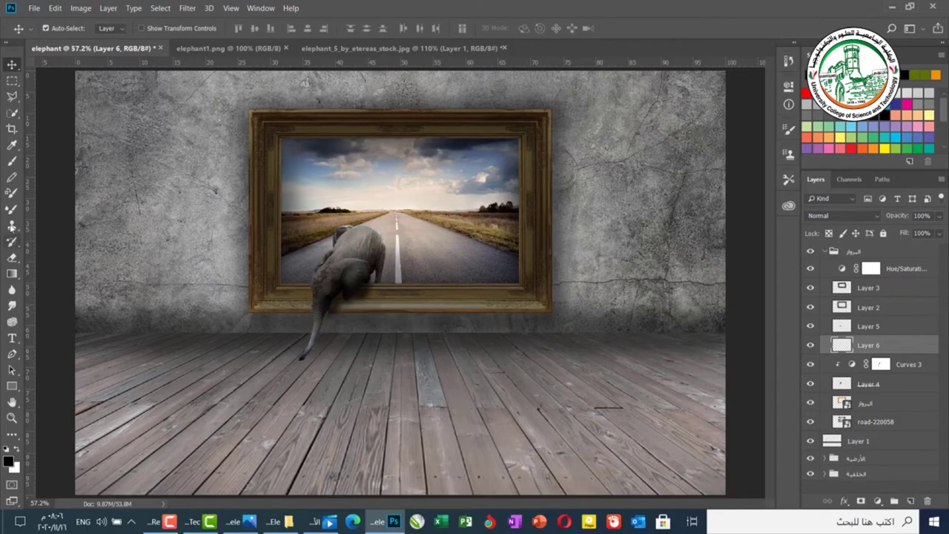
click(12, 161)
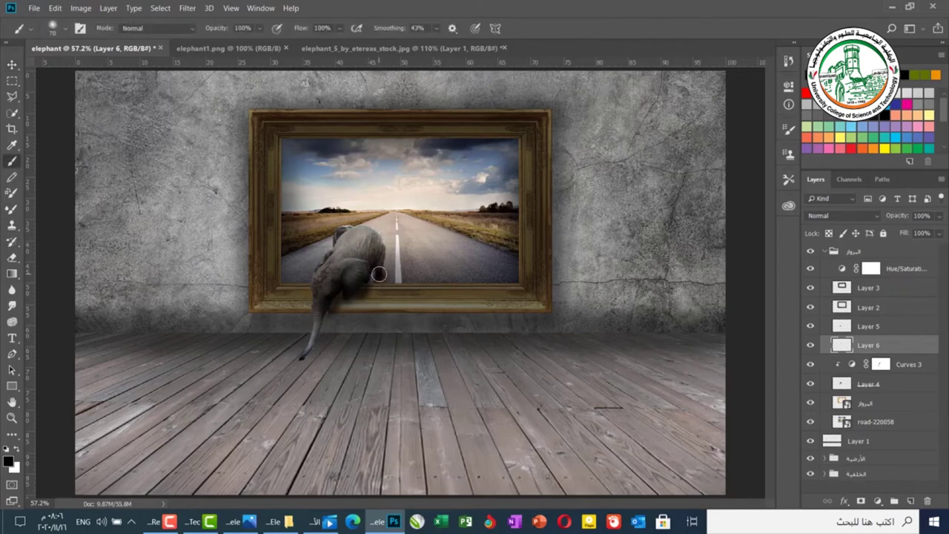
mouse_move(366, 288)
mouse_down()
mouse_move(375, 275)
mouse_move(345, 292)
mouse_move(339, 309)
mouse_move(366, 286)
mouse_move(337, 299)
mouse_move(379, 278)
mouse_up()
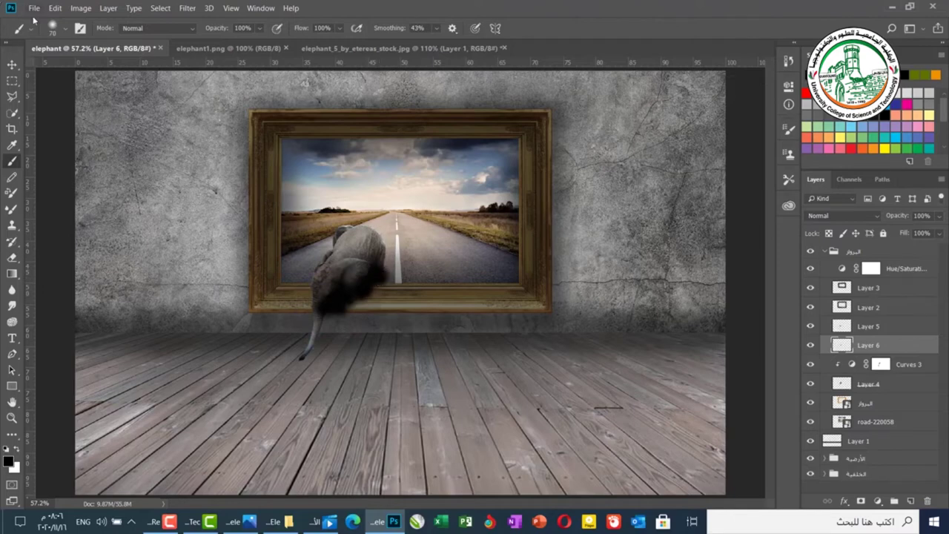
click(13, 65)
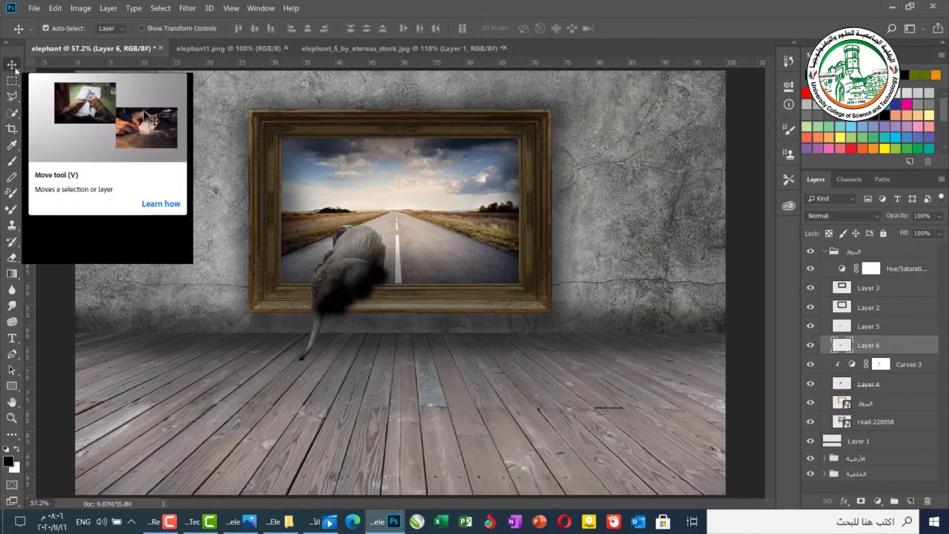
key(3)
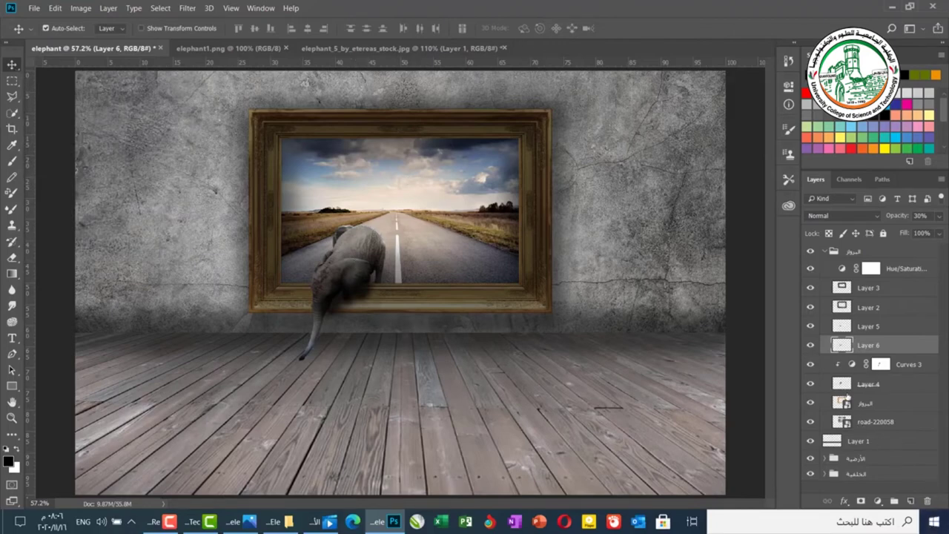
Step: Select the elephant layer and toggle its visibility off and on to inspect it against the shadows
click(842, 383)
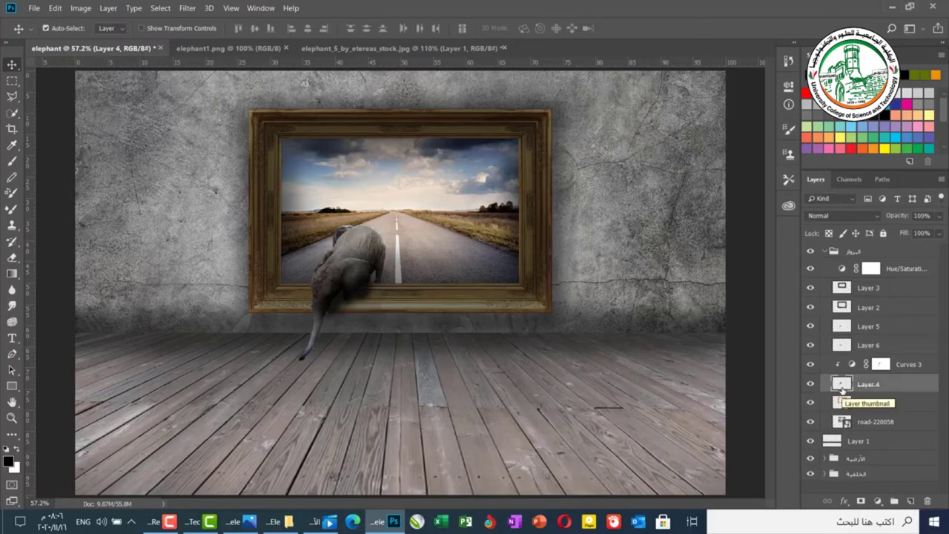
click(810, 383)
click(810, 383)
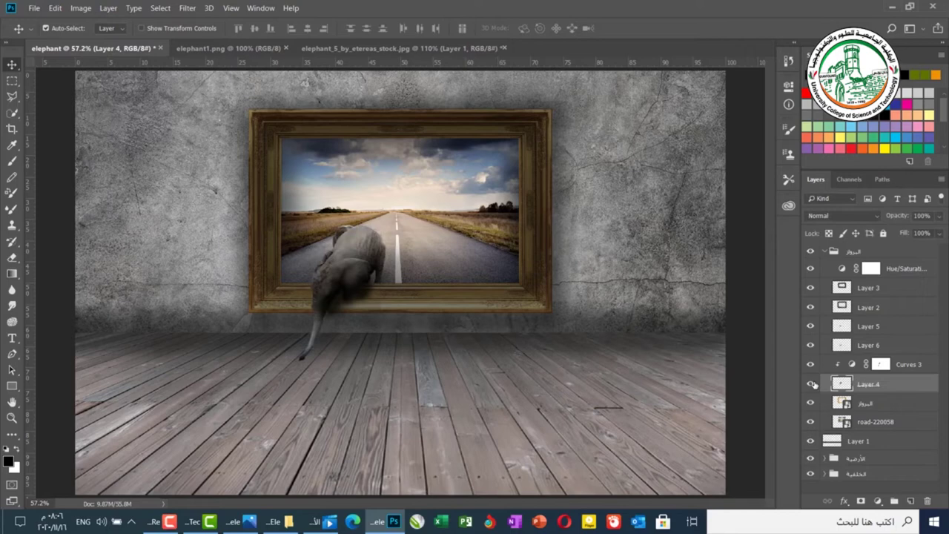
Step: Add a clipped Hue/Saturation adjustment to the leaning elephant with hue +19, saturation +12 and lightness -8
click(878, 500)
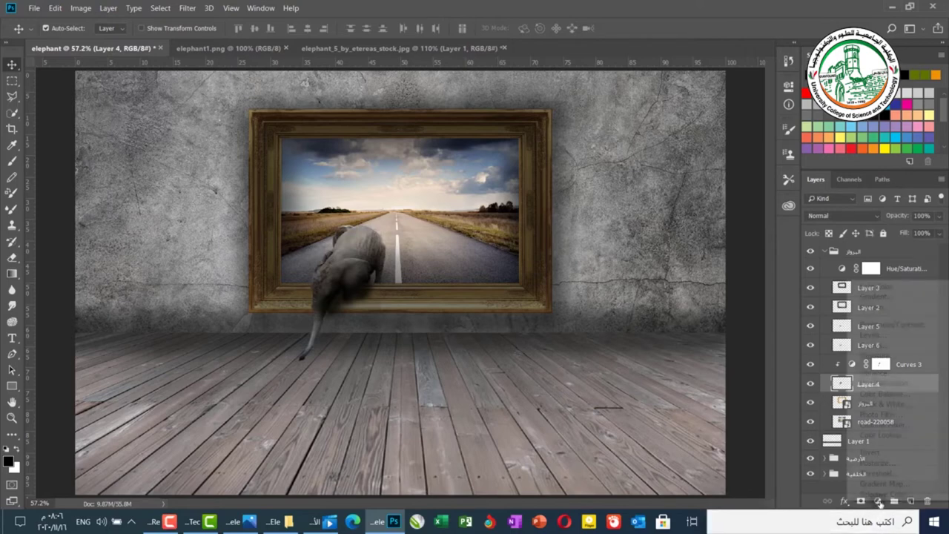
click(882, 383)
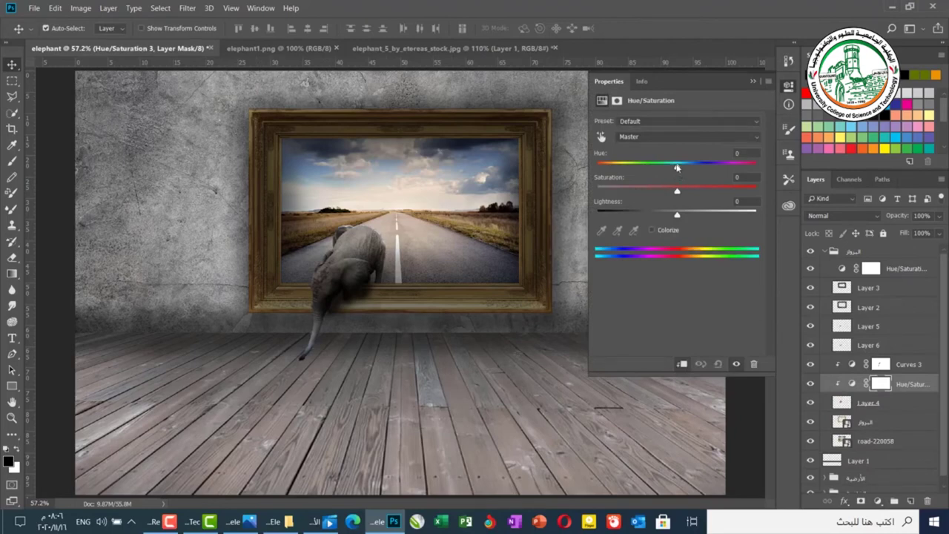
drag(676, 167, 689, 169)
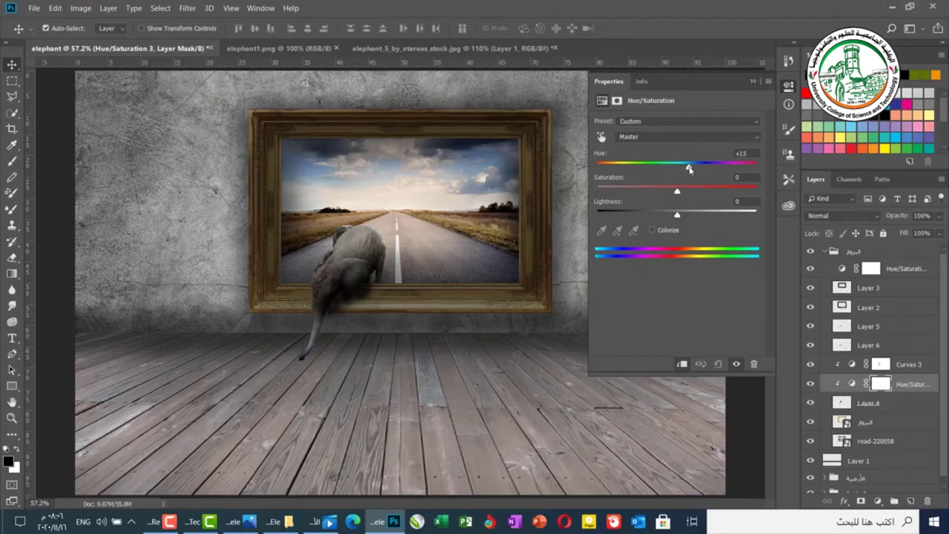
mouse_move(689, 169)
mouse_down()
mouse_move(701, 177)
mouse_move(692, 169)
mouse_up()
drag(676, 193, 687, 197)
drag(678, 216, 672, 217)
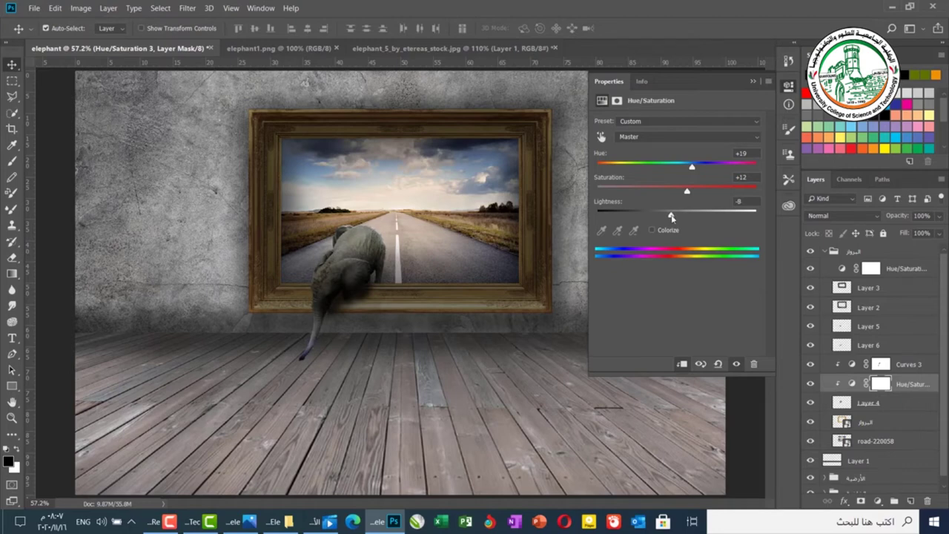
click(753, 80)
click(810, 383)
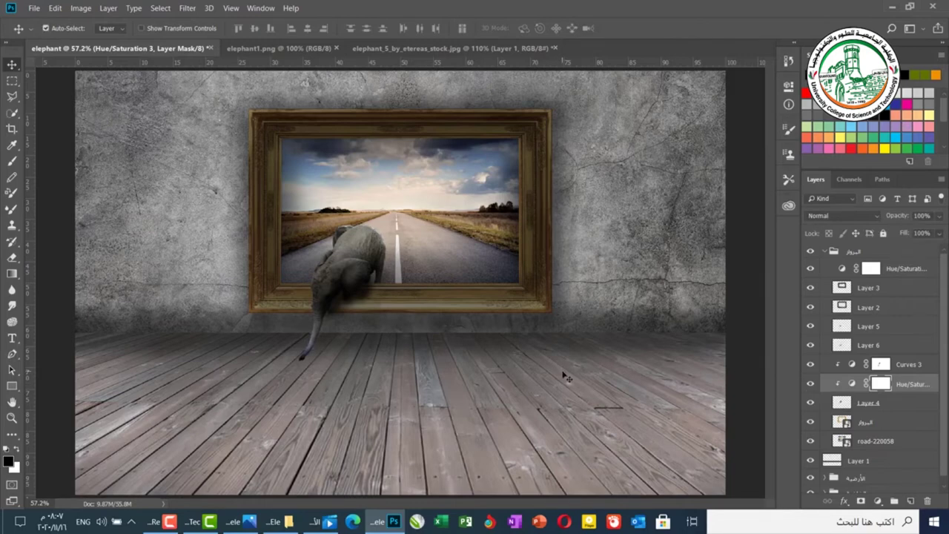
key(ctrl+z)
Step: After checking elephant1.png, place elephant_by_hz_designs-db0rwkm from the stock folder on the road inside the frame, scaled to about 133%
key(b)
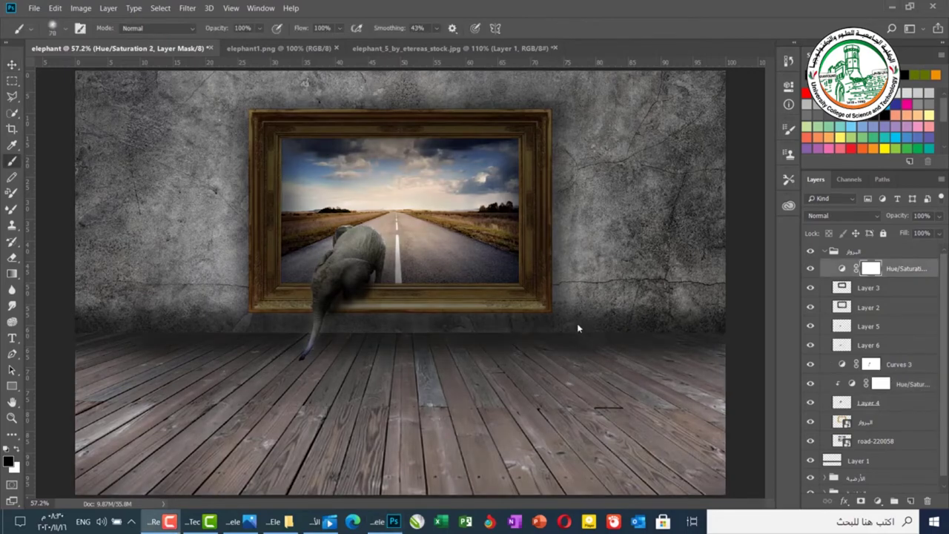
click(268, 49)
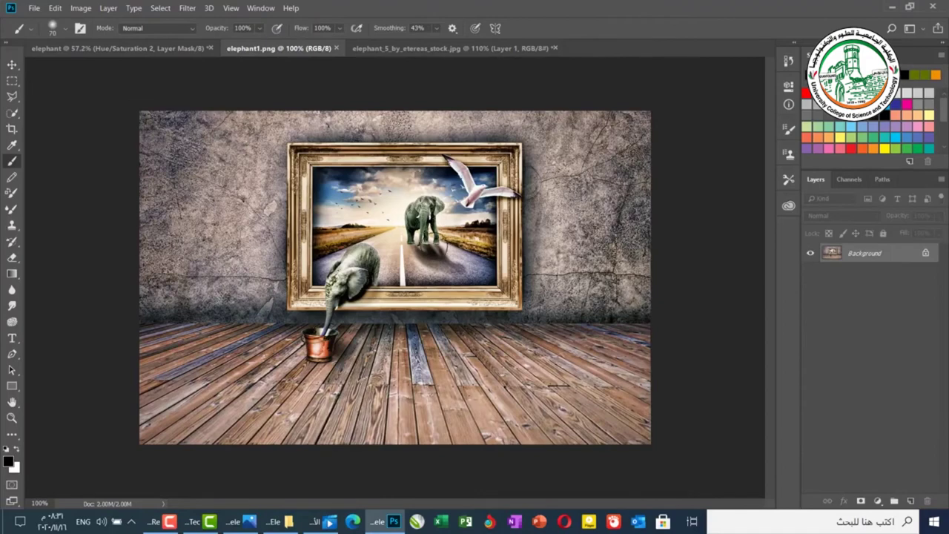
click(154, 47)
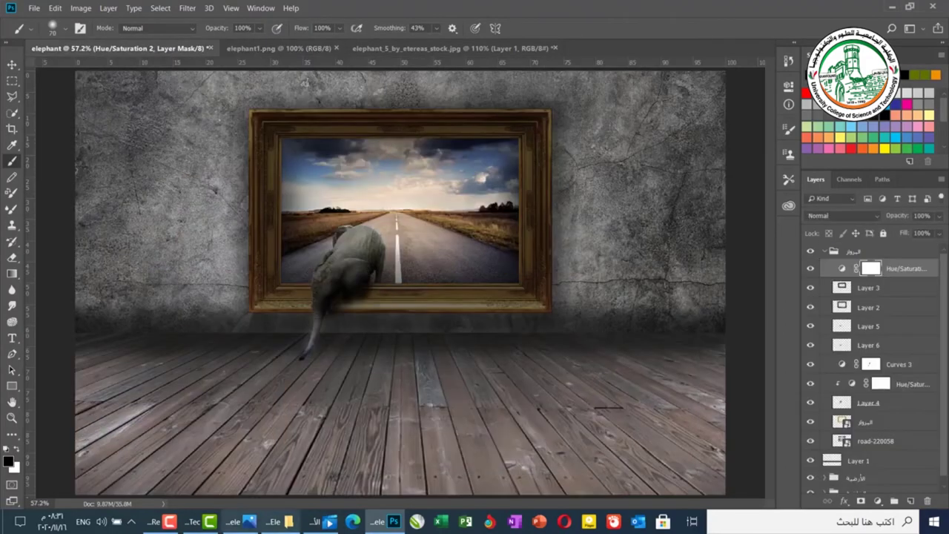
click(278, 521)
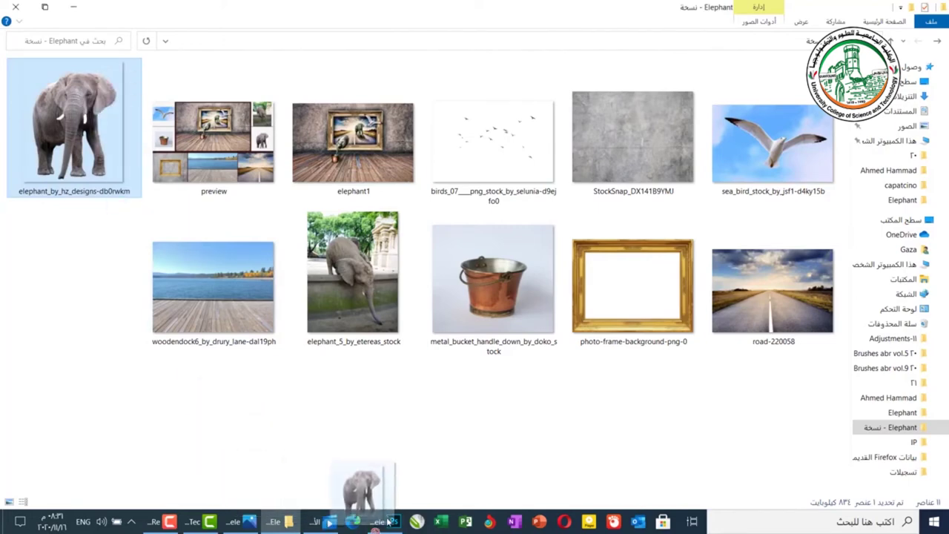
click(381, 521)
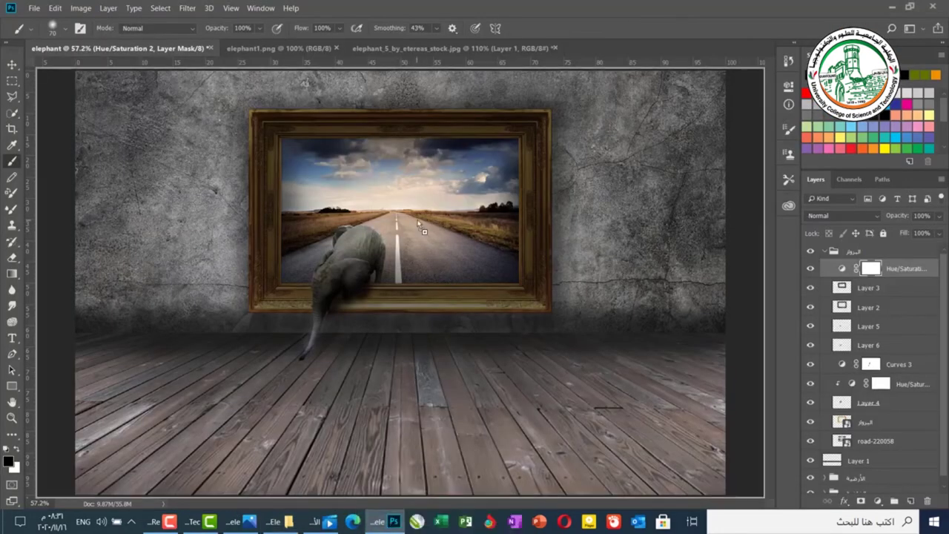
drag(423, 231, 423, 234)
drag(398, 280, 421, 204)
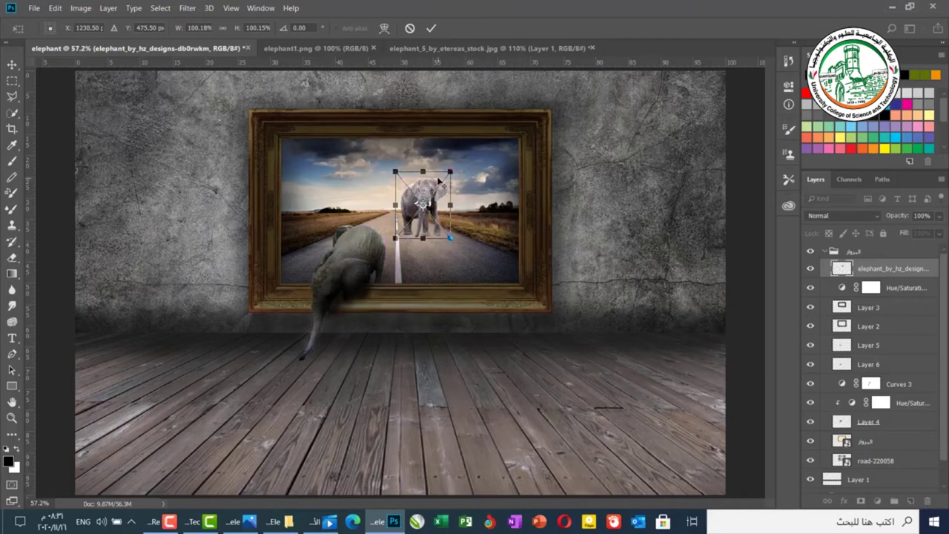
mouse_move(449, 172)
mouse_down()
mouse_move(459, 160)
mouse_move(426, 178)
mouse_up()
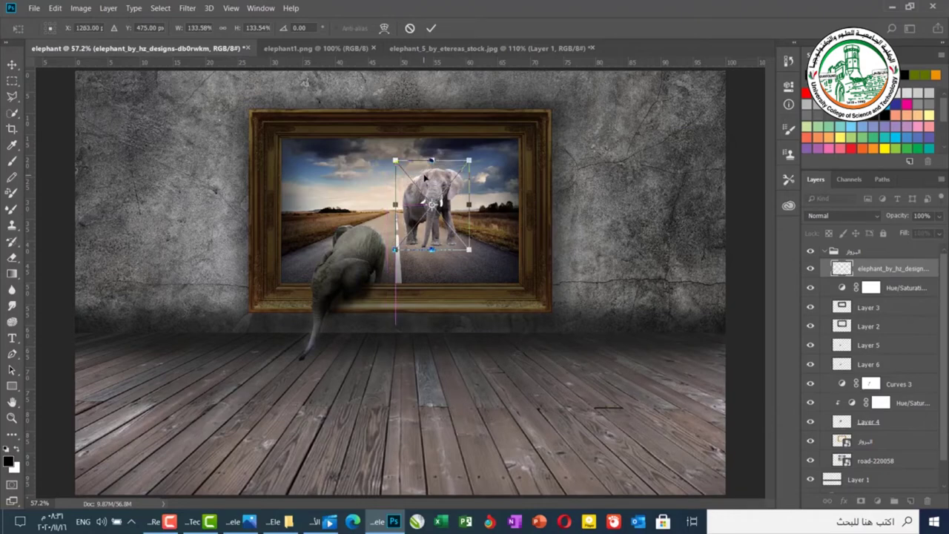
key(Return)
Step: Duplicate the standing elephant layer within the same document, keeping the suggested copy name
key(b)
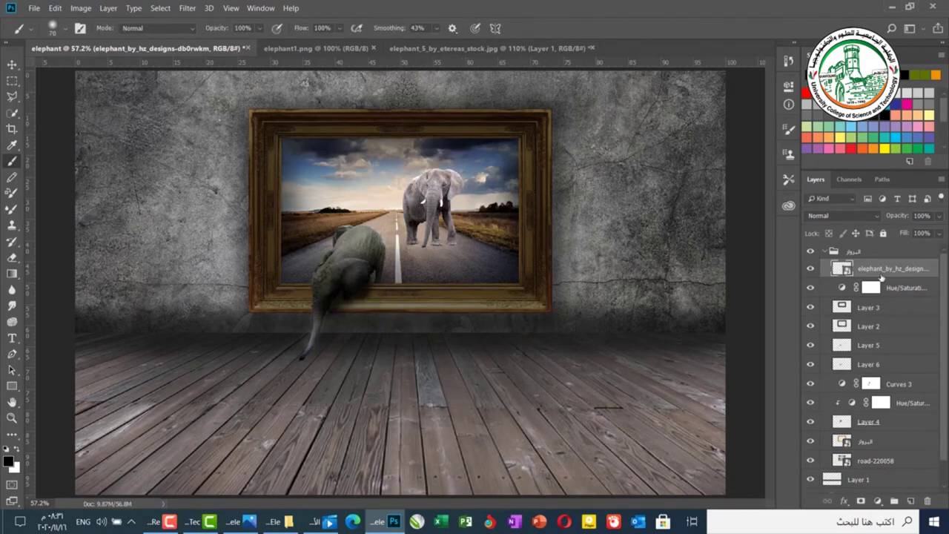
right_click(882, 276)
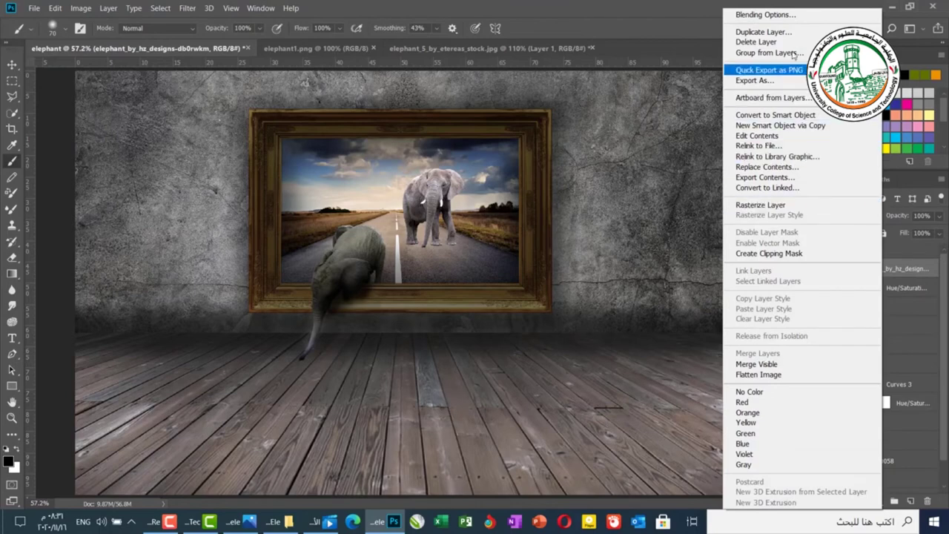
click(770, 33)
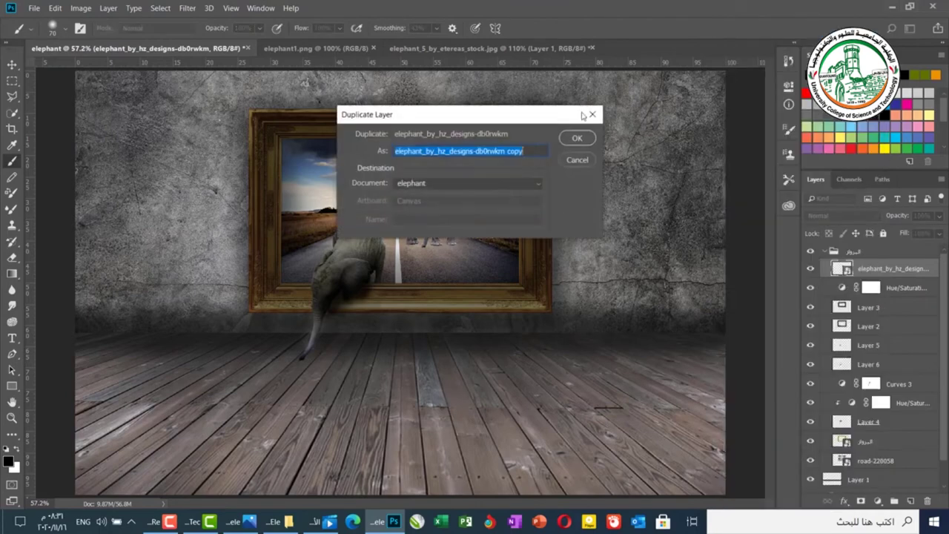
click(579, 139)
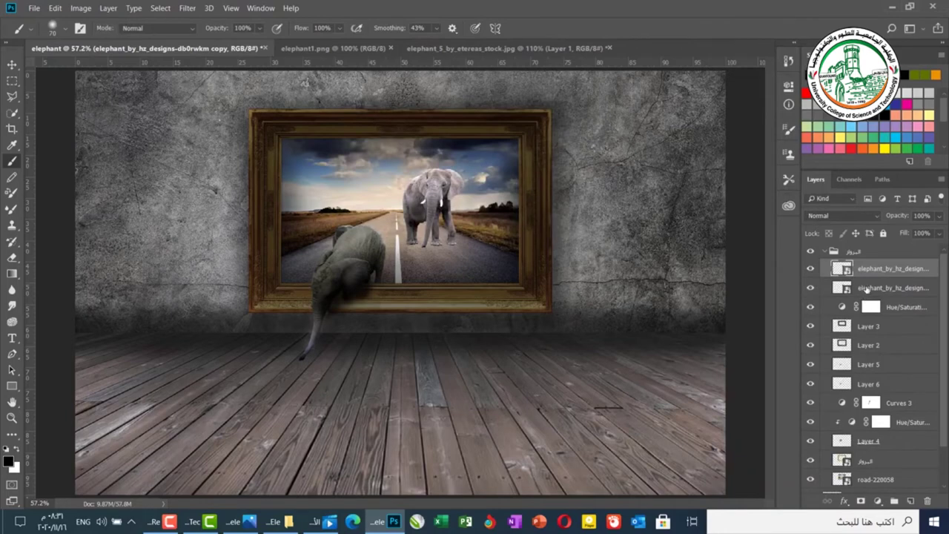
Step: Darken the original standing elephant with a clipped Curves adjustment and paint black on its mask from the elephant's side up to its head
click(873, 289)
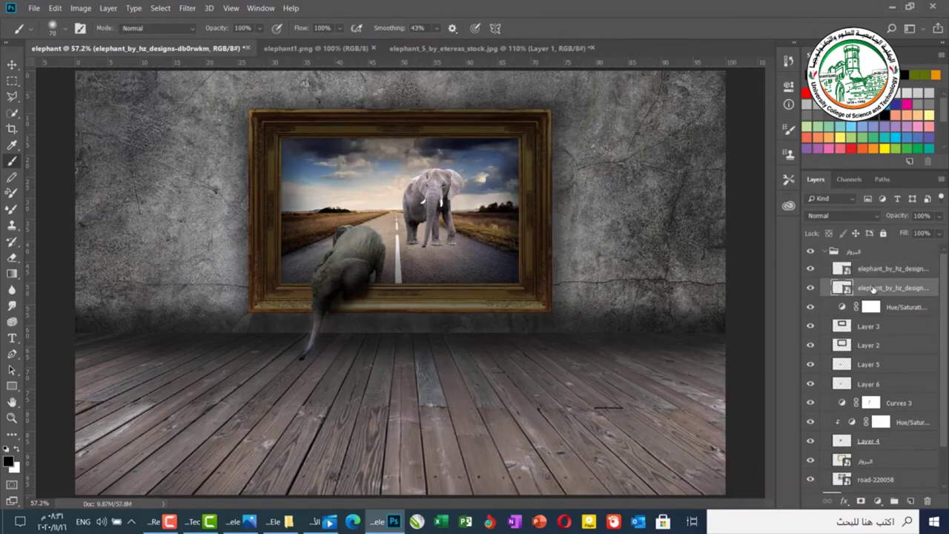
click(876, 501)
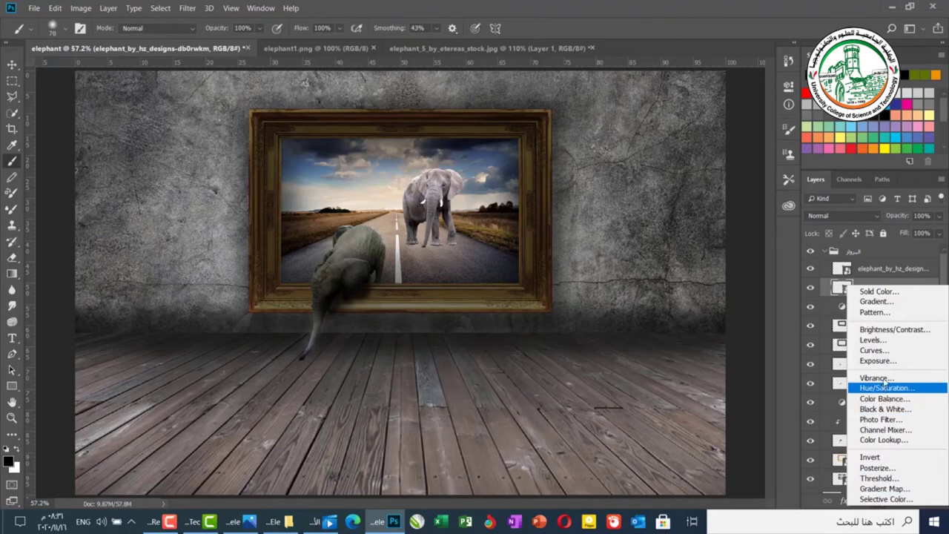
click(875, 350)
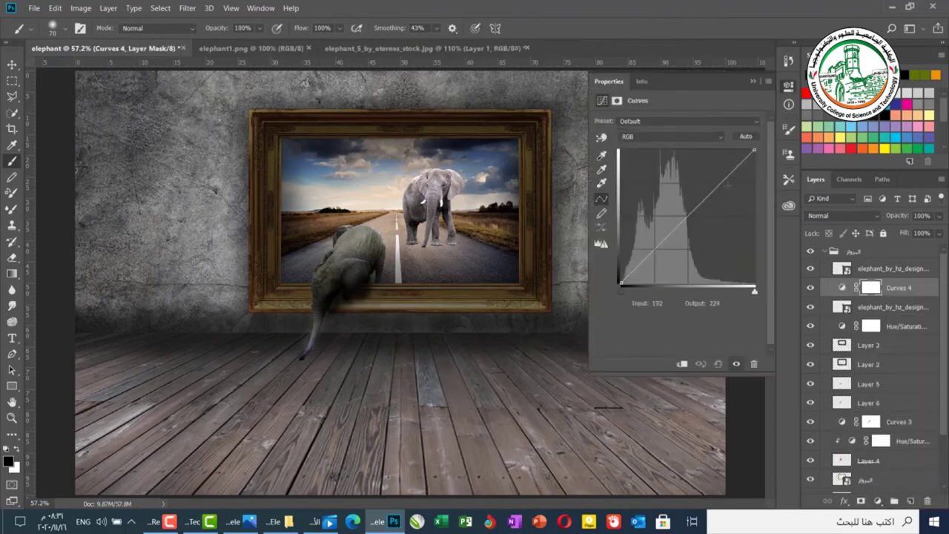
click(723, 187)
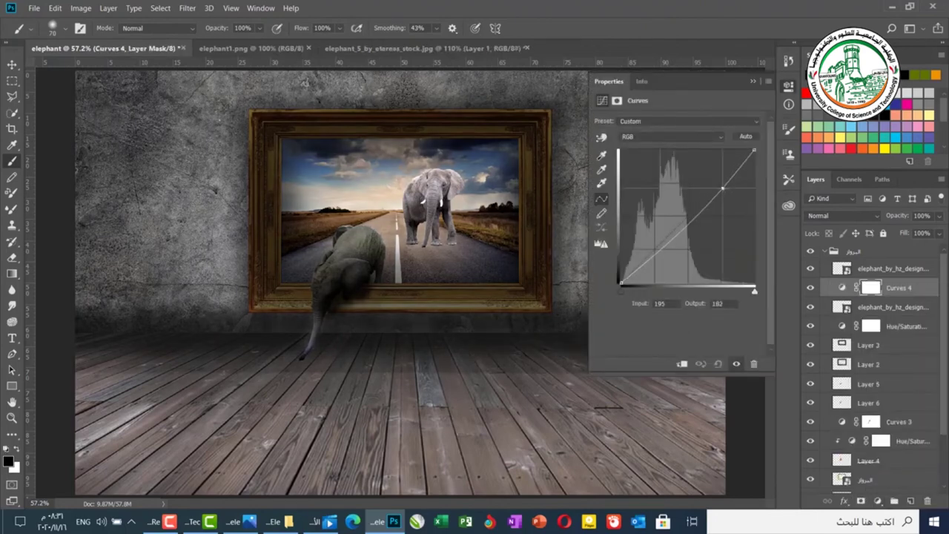
drag(689, 222, 689, 232)
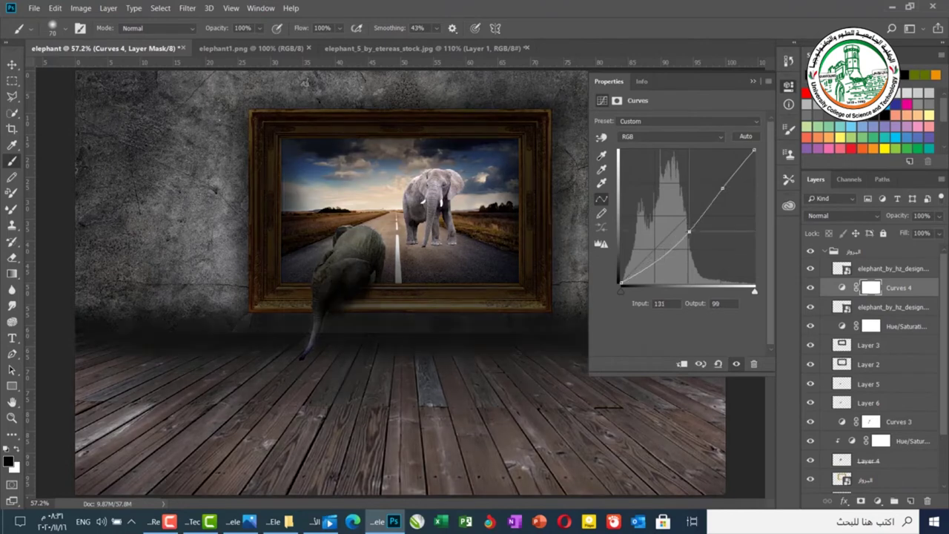
click(722, 188)
click(752, 82)
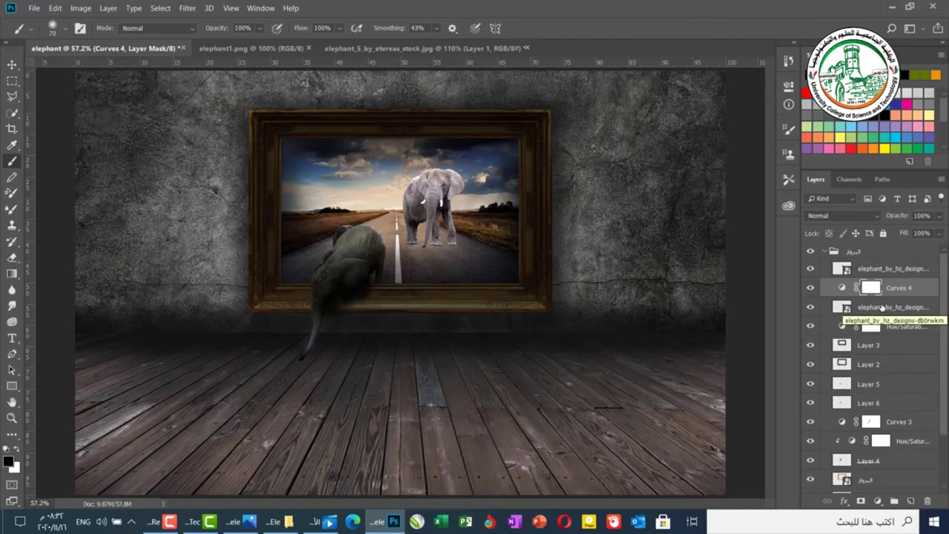
alt+click(897, 297)
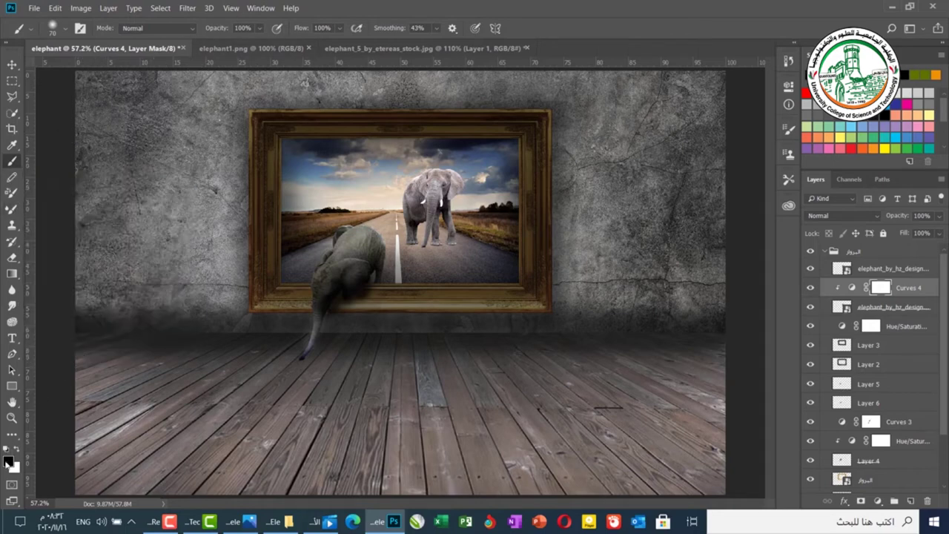
mouse_move(410, 208)
mouse_down()
mouse_move(419, 234)
mouse_move(400, 236)
mouse_move(409, 196)
mouse_move(429, 183)
mouse_up()
Step: Add a clipped Hue/Saturation adjustment to the original standing elephant with hue +44 and saturation +3, and lower the lightness slightly
click(891, 308)
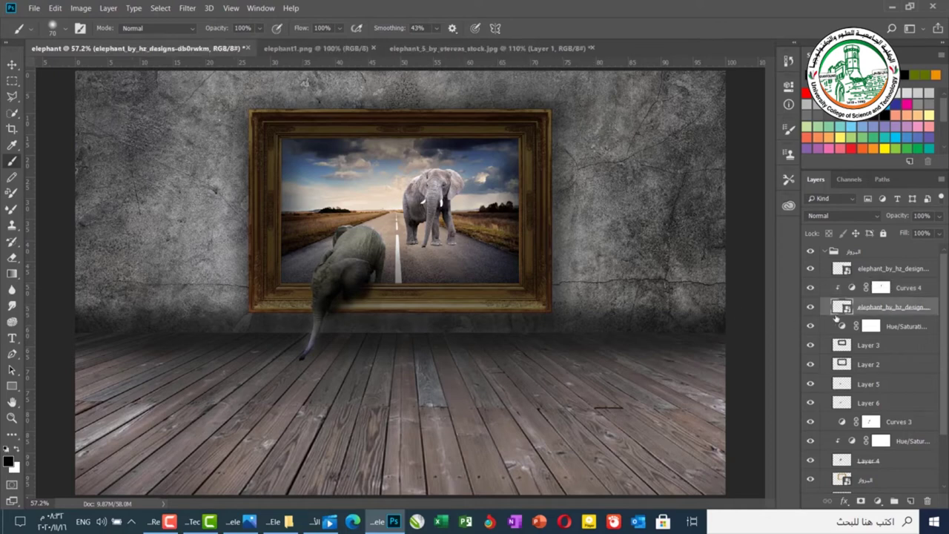
click(876, 500)
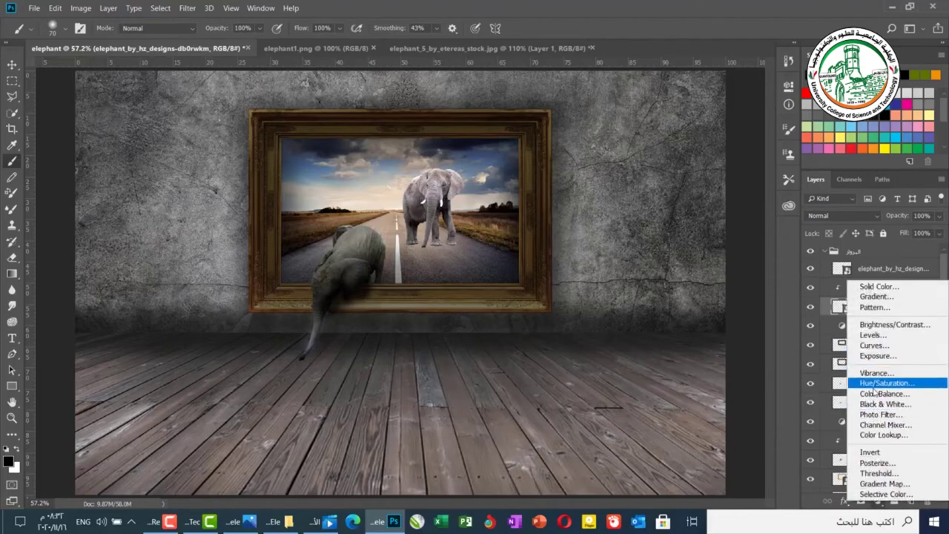
key(Escape)
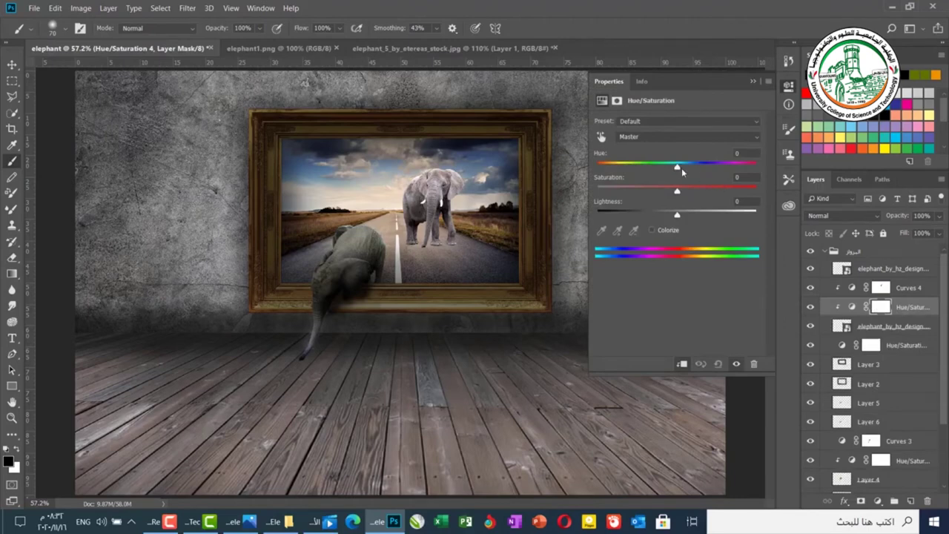
drag(681, 167, 708, 171)
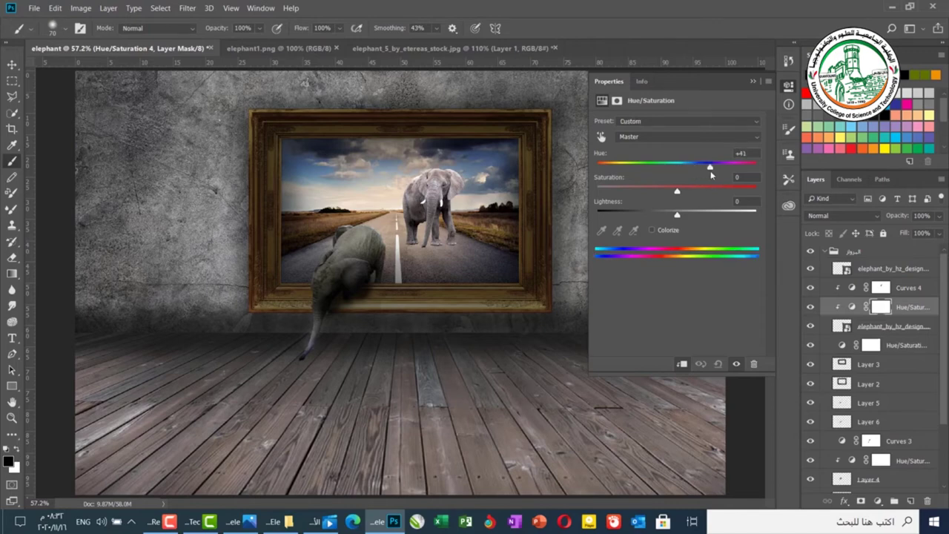
drag(710, 170, 708, 172)
drag(679, 192, 681, 191)
drag(676, 211, 669, 213)
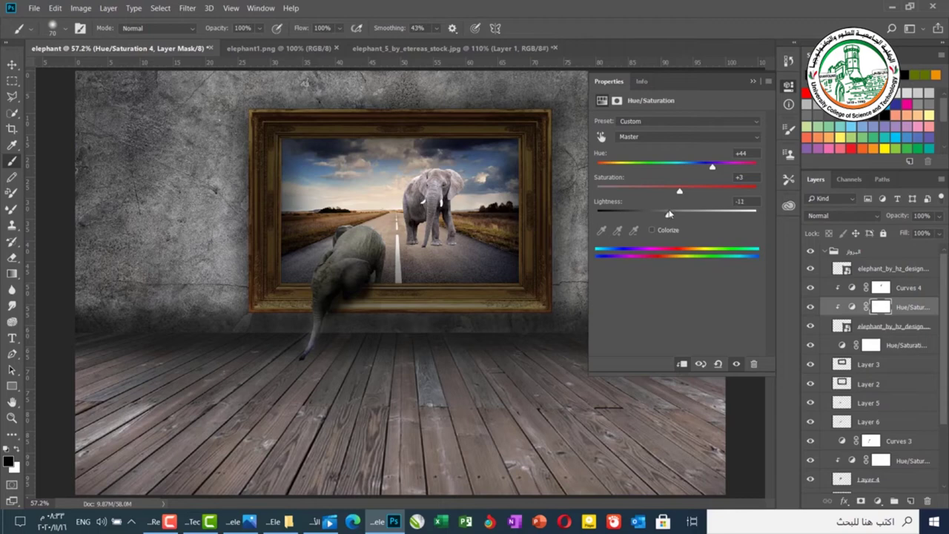
drag(676, 214, 675, 214)
click(753, 81)
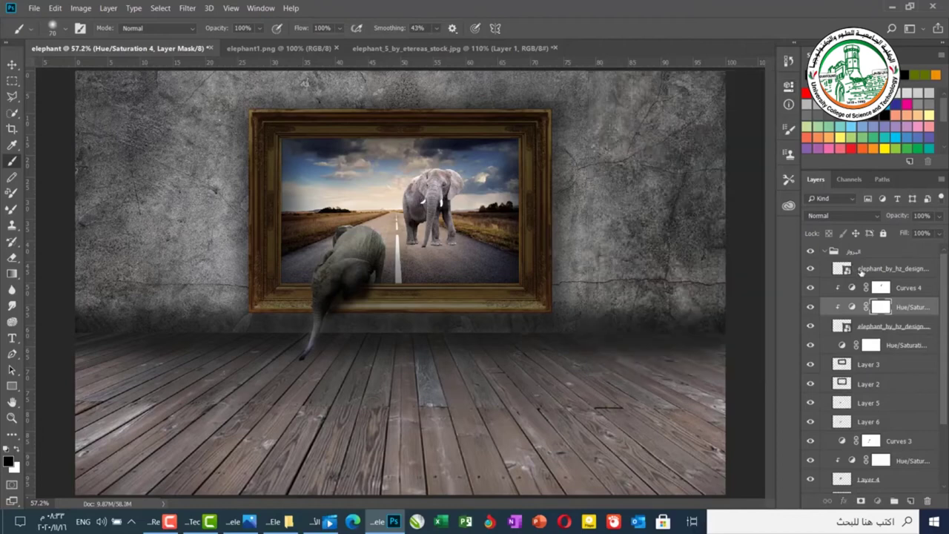
Step: Flip the duplicate elephant vertically and move it down so its feet meet those of the standing elephant
click(860, 272)
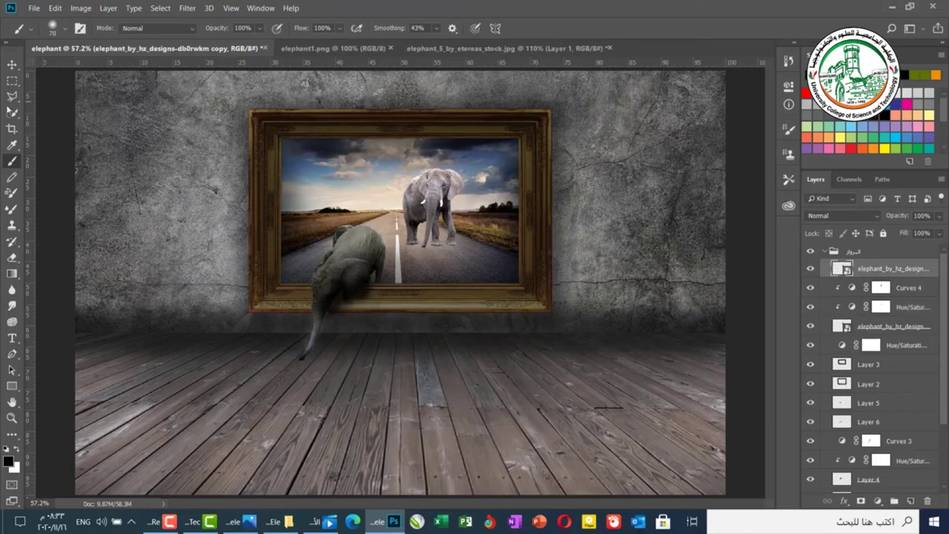
click(12, 65)
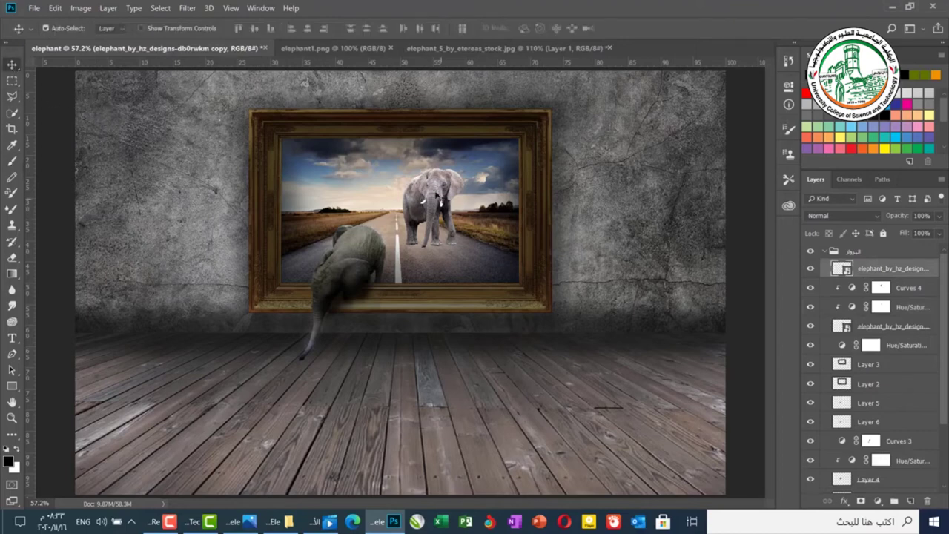
drag(434, 195, 434, 220)
key(ctrl+t)
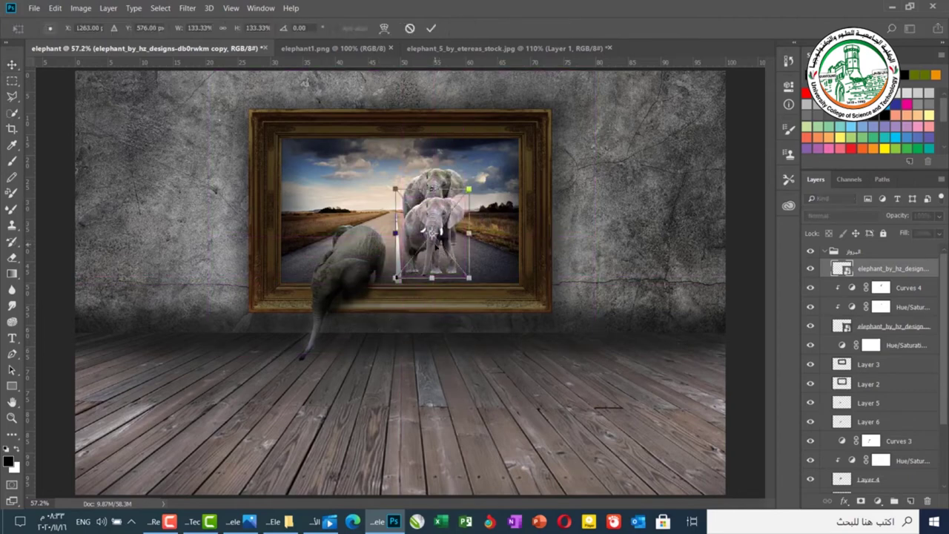
right_click(434, 245)
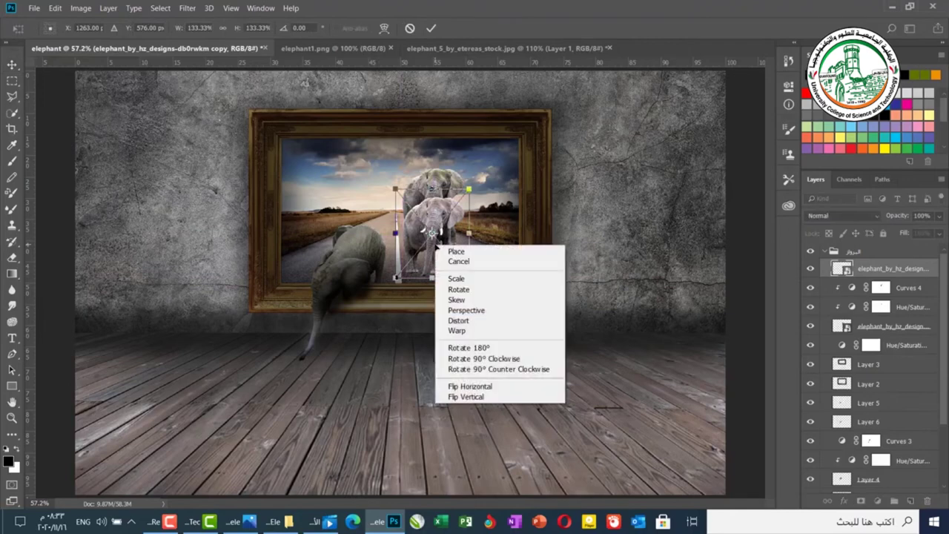
click(484, 394)
drag(432, 244, 441, 295)
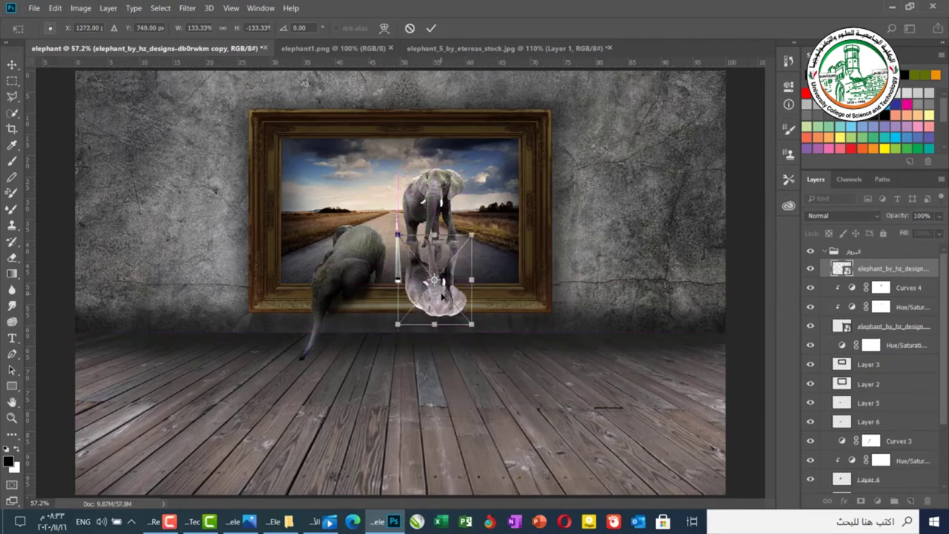
Step: Nudge the flipped elephant copy left in small increments to line it up with the standing elephant above
key(Left)
key(Left)
key(Left)
key(Left)
key(Left)
key(Left)
key(Left)
key(Left)
key(Left)
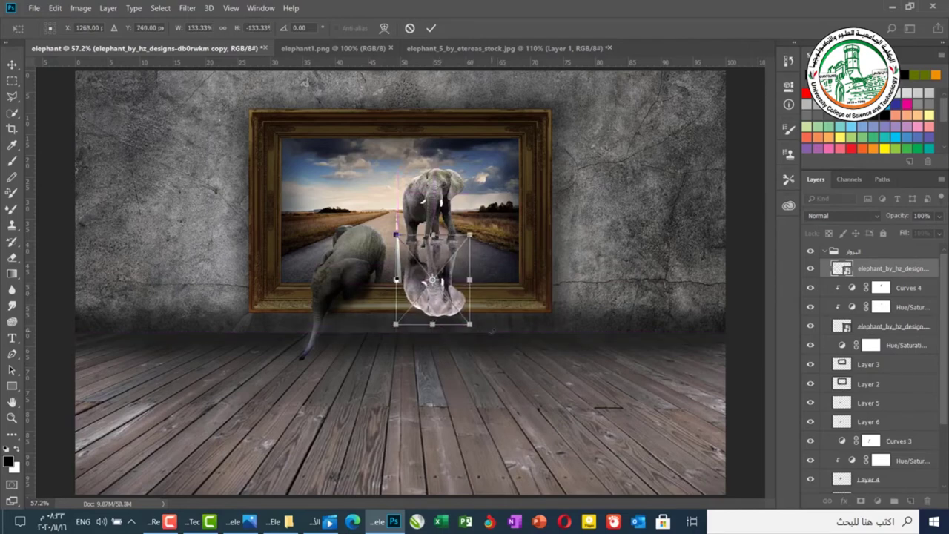
Step: Nudge the flipped elephant copy down to Y 749 px so its feet meet the standing elephant's, and apply the transform
key(Down)
key(Down)
key(Down)
key(Down)
key(Down)
key(Down)
key(Down)
key(Down)
key(Down)
key(Down)
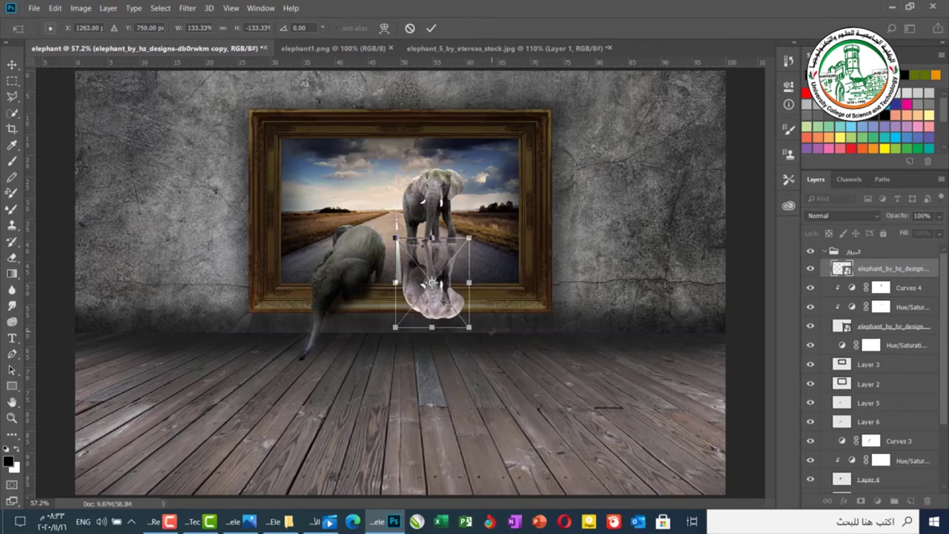
key(Up)
key(Return)
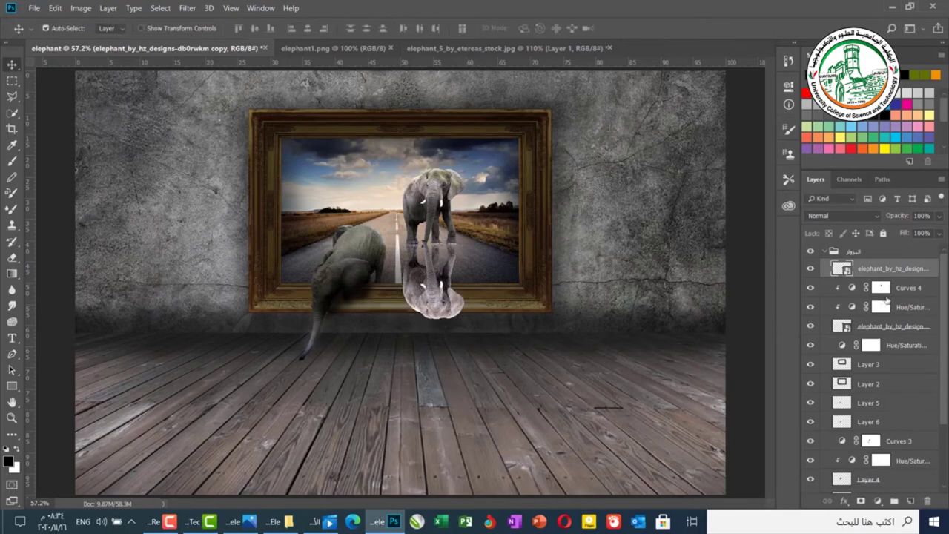
Step: Add a Hue/Saturation adjustment with lightness -100 and clip it to the flipped elephant copy to make a black silhouette
click(876, 501)
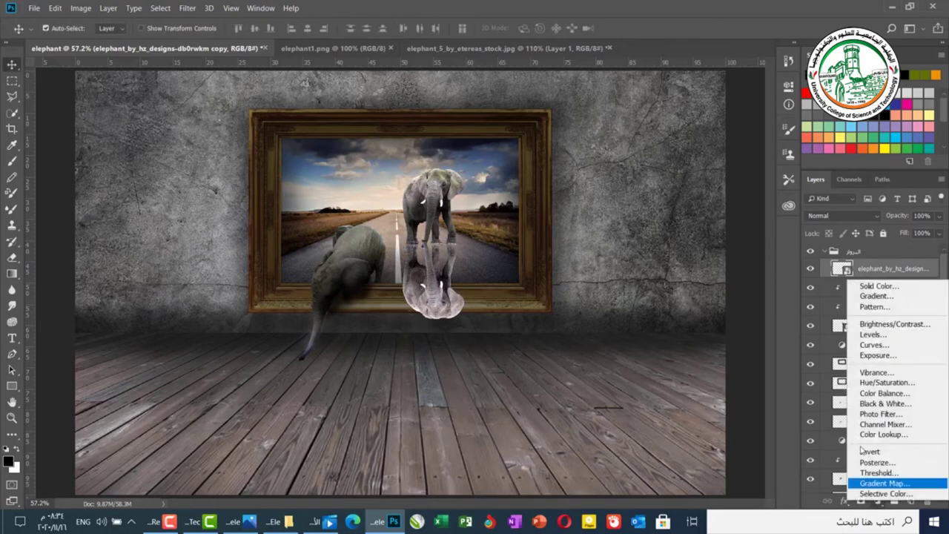
click(882, 382)
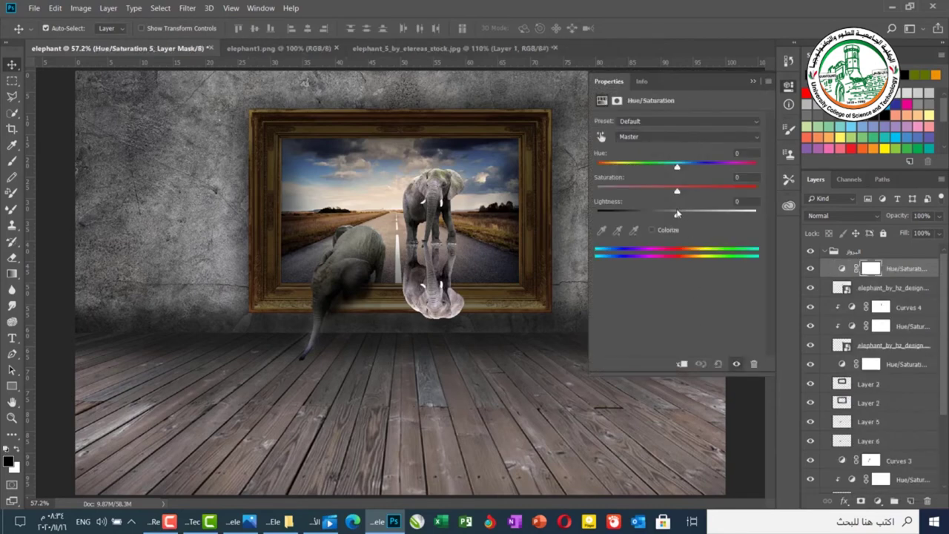
drag(677, 216, 597, 217)
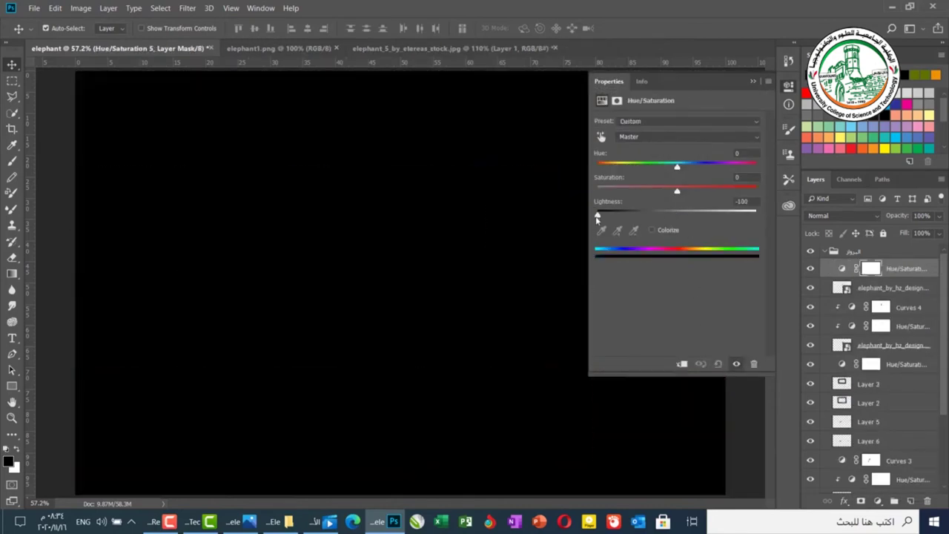
click(754, 81)
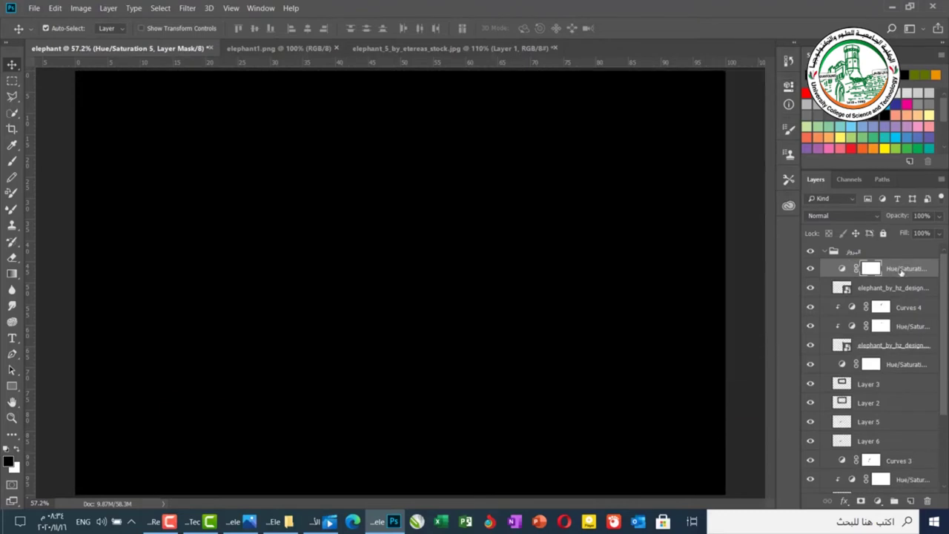
drag(899, 277, 900, 272)
alt+click(901, 274)
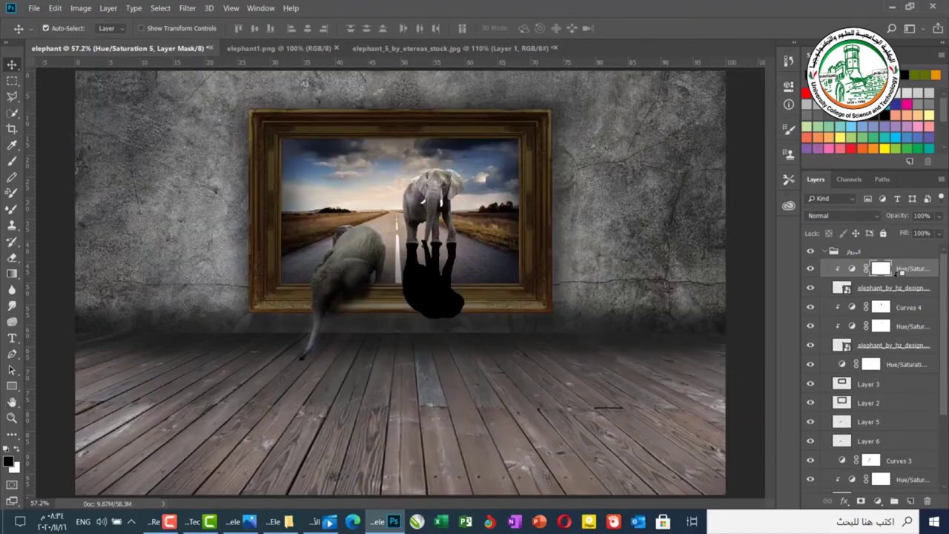
Step: Set the opacity of the black flipped elephant layer to 50%
click(427, 307)
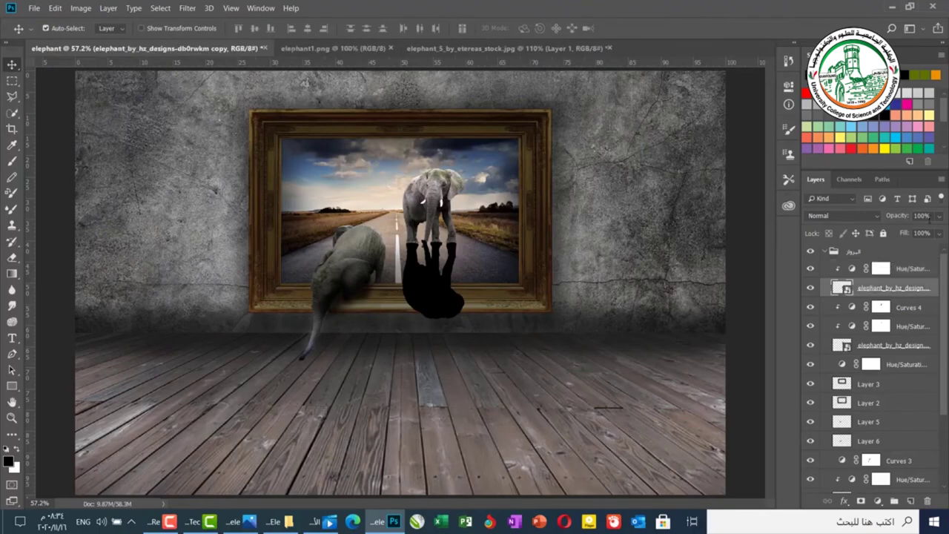
click(938, 216)
drag(939, 229, 910, 237)
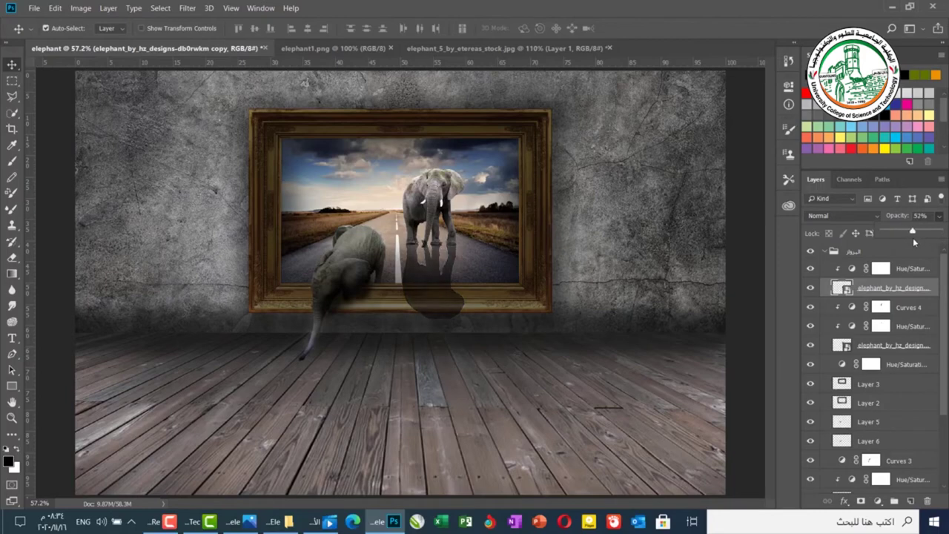
drag(913, 237, 911, 238)
text(50)
Step: Distort the elephant's shadow so it slants down the road within the frame, and shift it to meet the elephant's feet
key(ctrl+t)
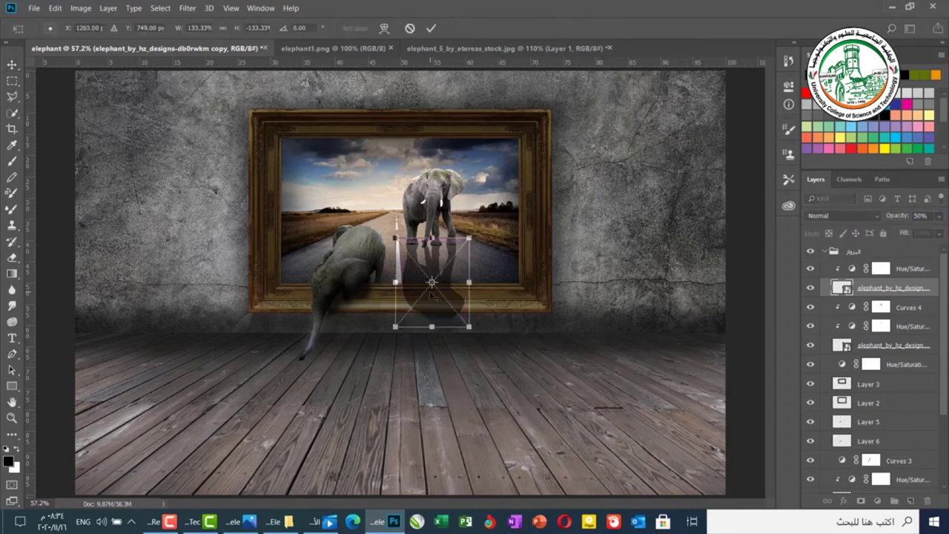
right_click(431, 294)
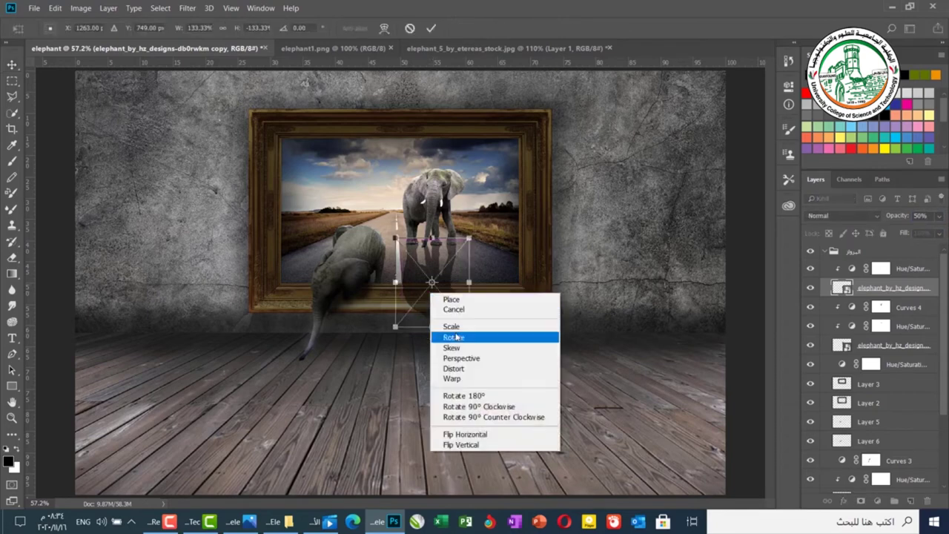
click(453, 368)
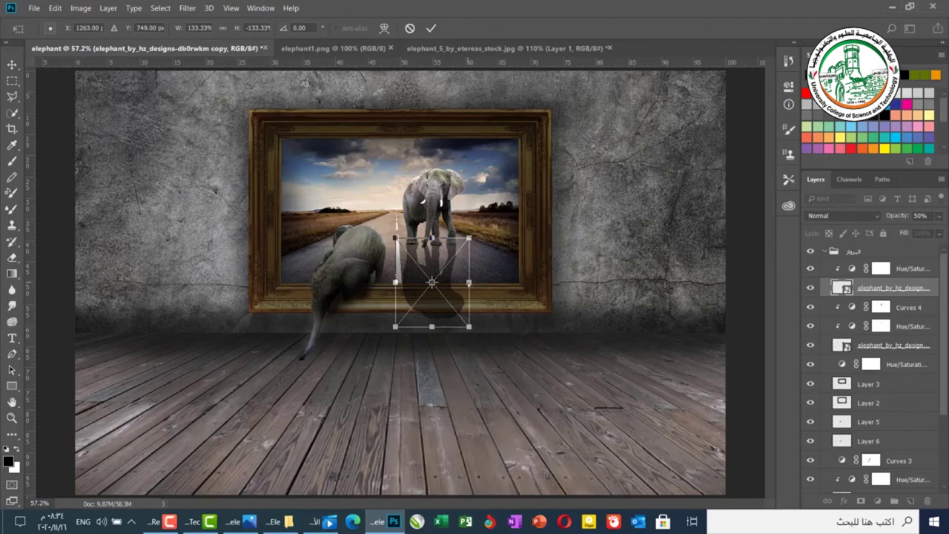
drag(398, 330, 434, 289)
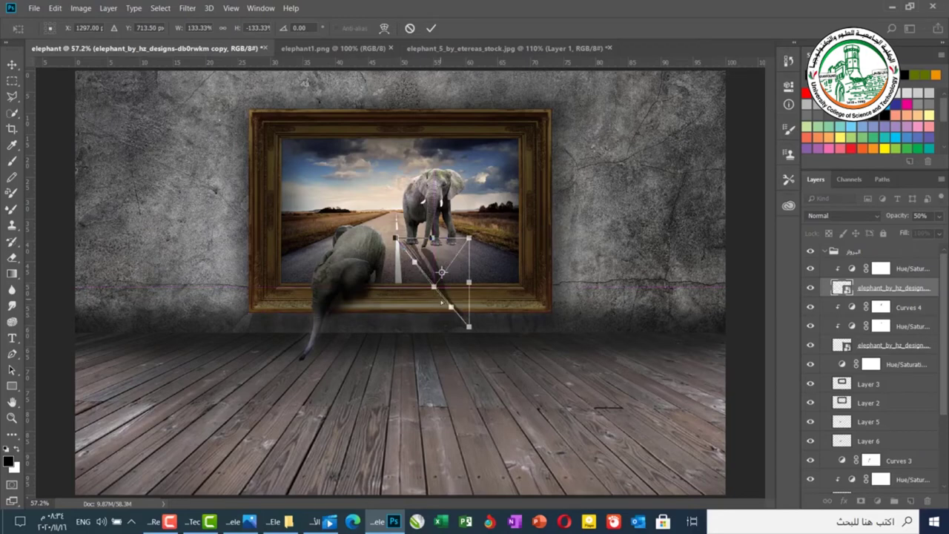
drag(470, 328, 498, 265)
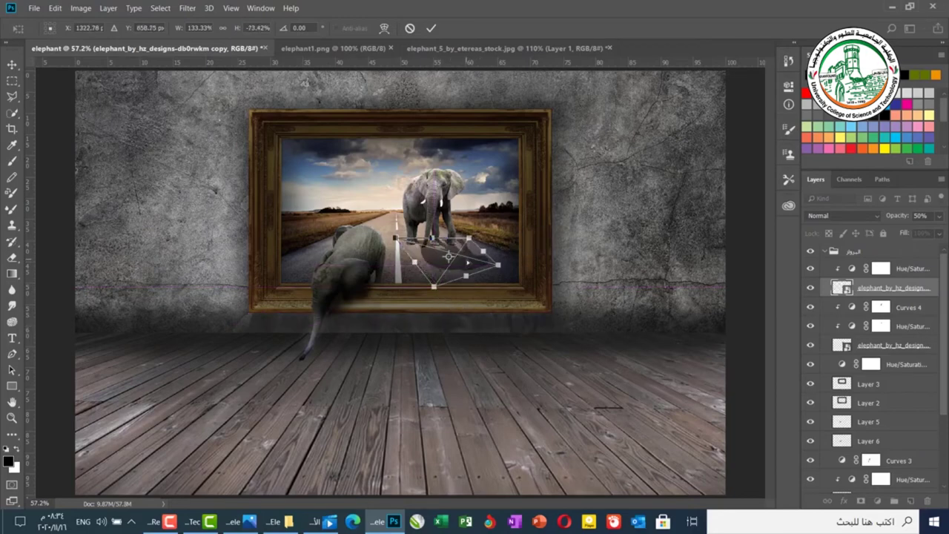
drag(455, 248, 442, 254)
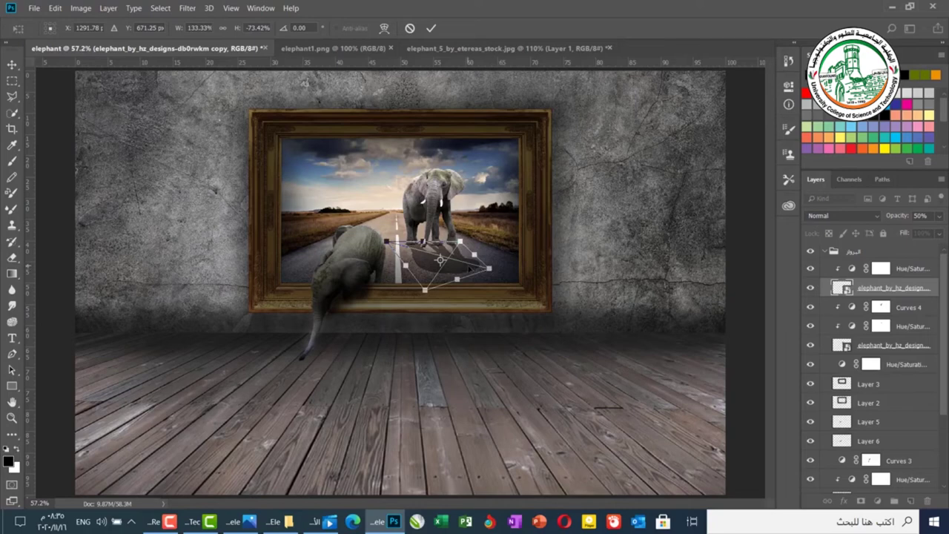
key(Return)
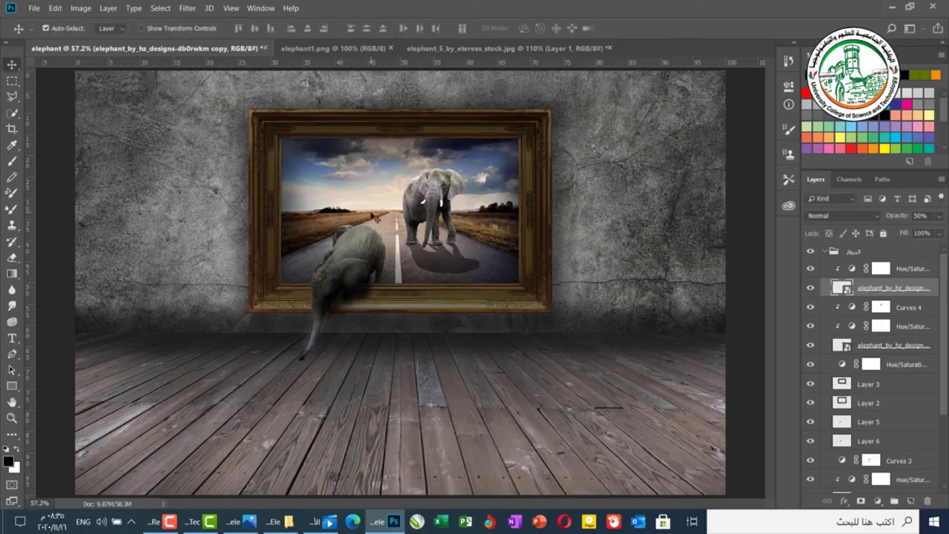
Step: Soften the standing elephant's shadow with a Gaussian Blur
click(191, 7)
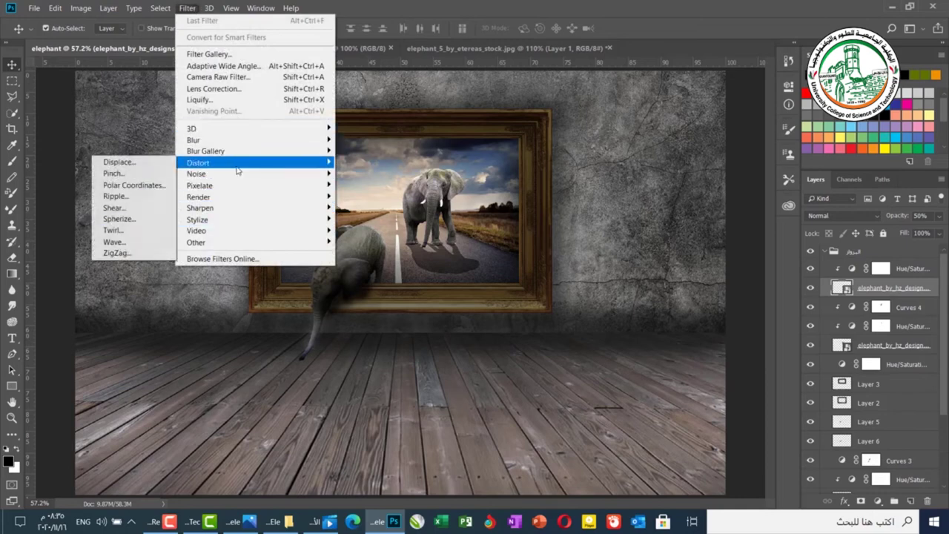
mouse_move(226, 145)
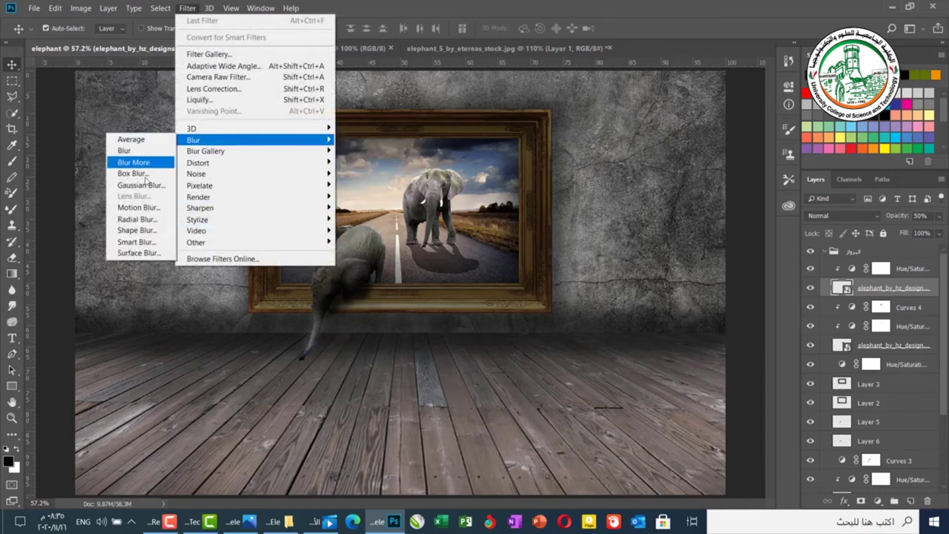
click(148, 185)
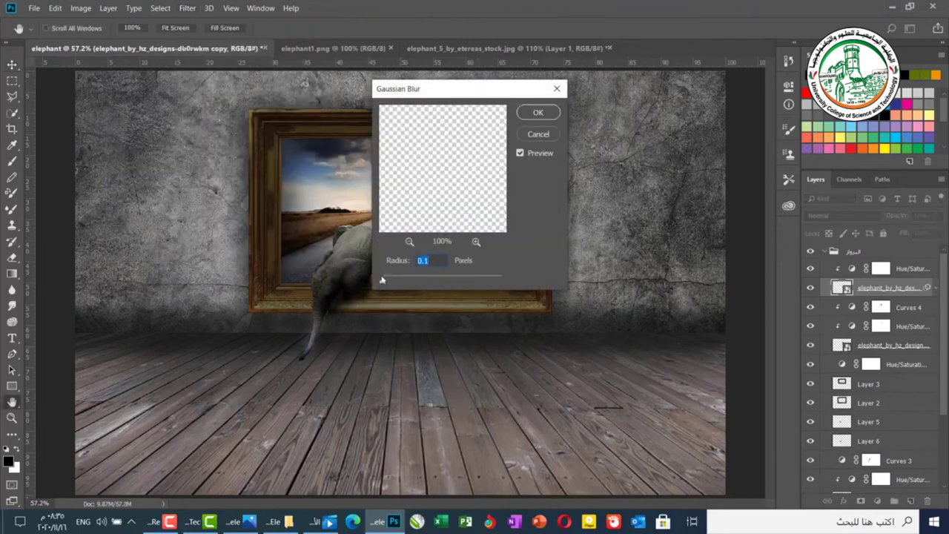
drag(382, 282, 414, 284)
click(555, 115)
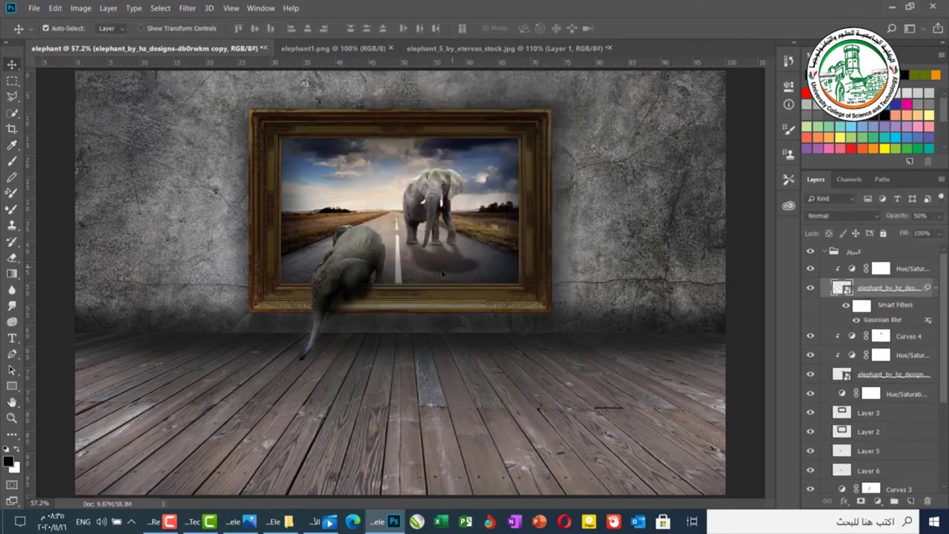
Step: Paint over the elephant's shadow on the mask of its clipped Hue/Saturation layer with an enlarged black brush at 5% opacity
click(882, 269)
key(b)
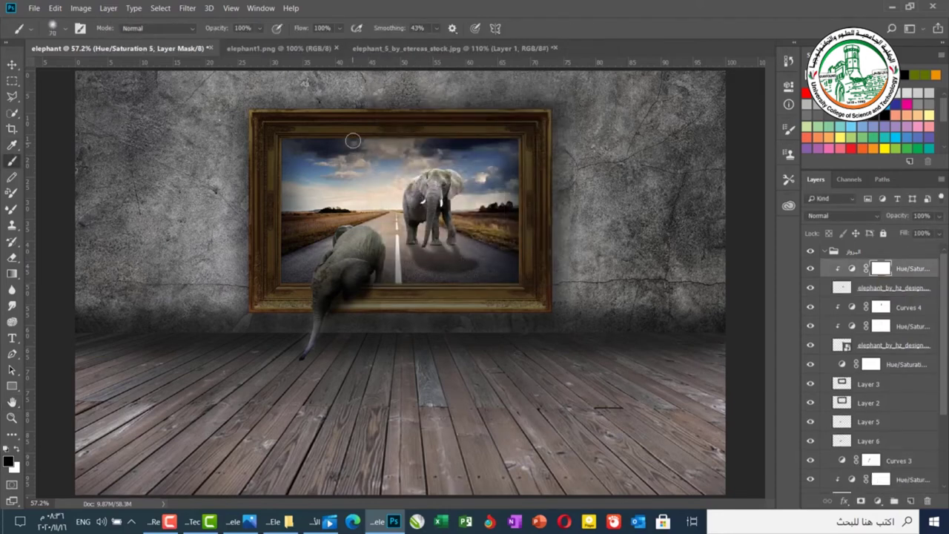
click(259, 28)
click(236, 43)
drag(229, 45, 215, 44)
ctrl+click(468, 267)
key(x)
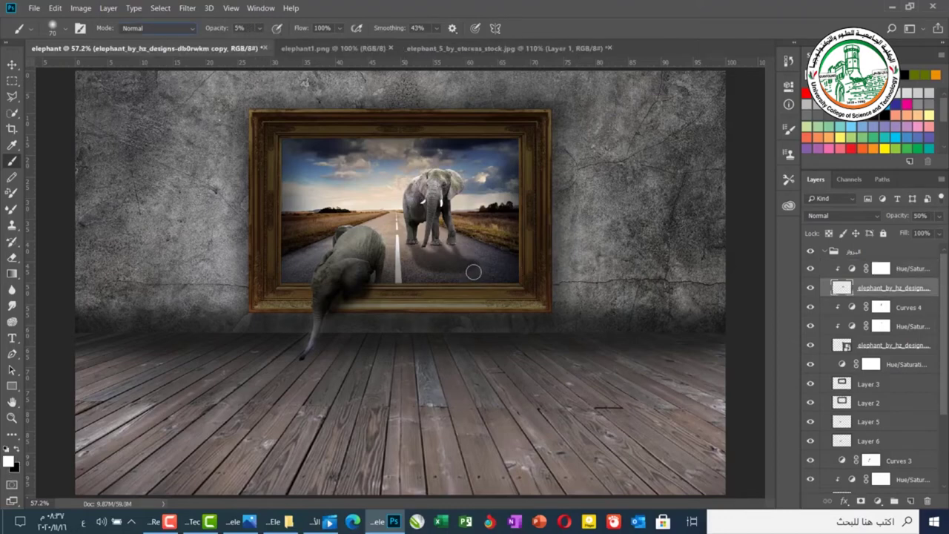
click(878, 268)
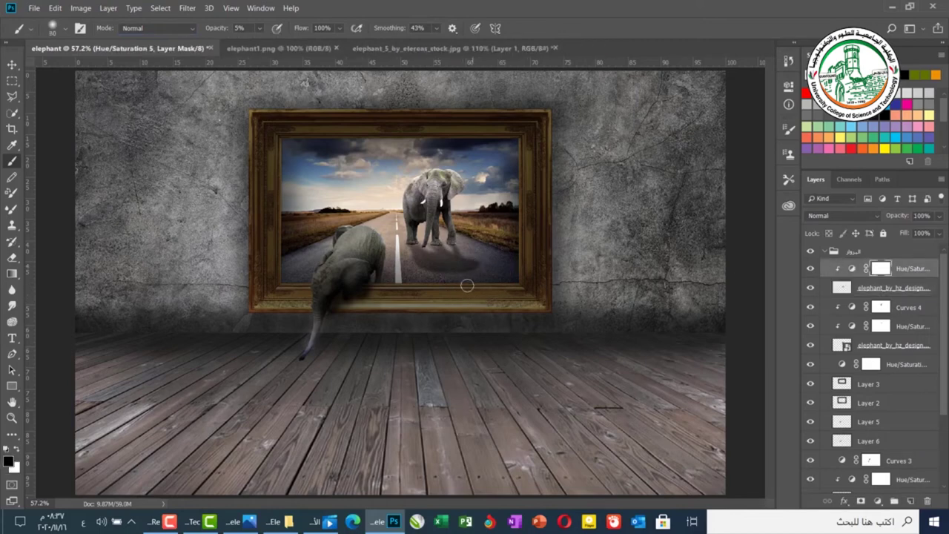
key(bracketright)
key(bracketright)
key(bracketright)
key(bracketright)
mouse_move(472, 266)
mouse_down()
mouse_move(418, 272)
mouse_move(460, 269)
mouse_move(434, 260)
mouse_up()
key(v)
click(537, 357)
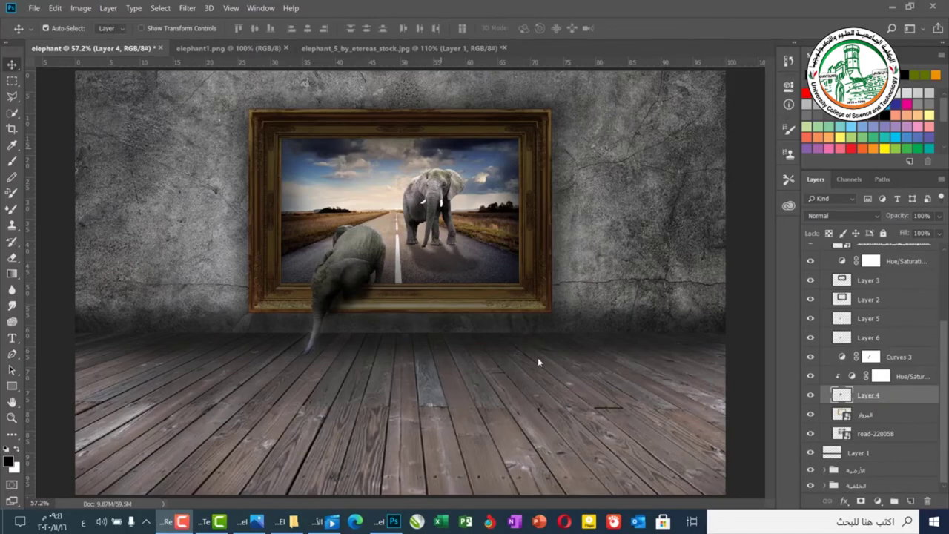
Step: Check the elephant1.png reference and open metal_bucket_handle_down_by_doko_stock.jpg as a separate document
click(240, 49)
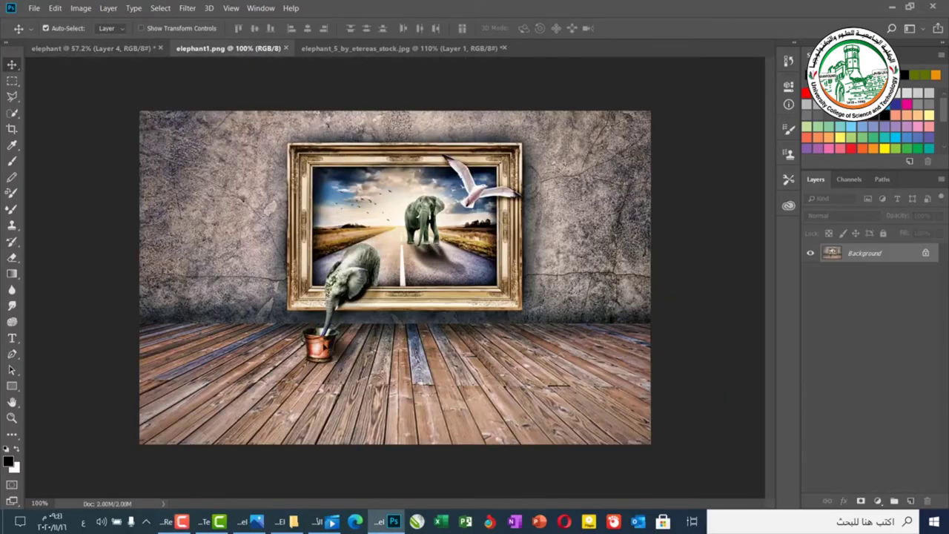
click(93, 48)
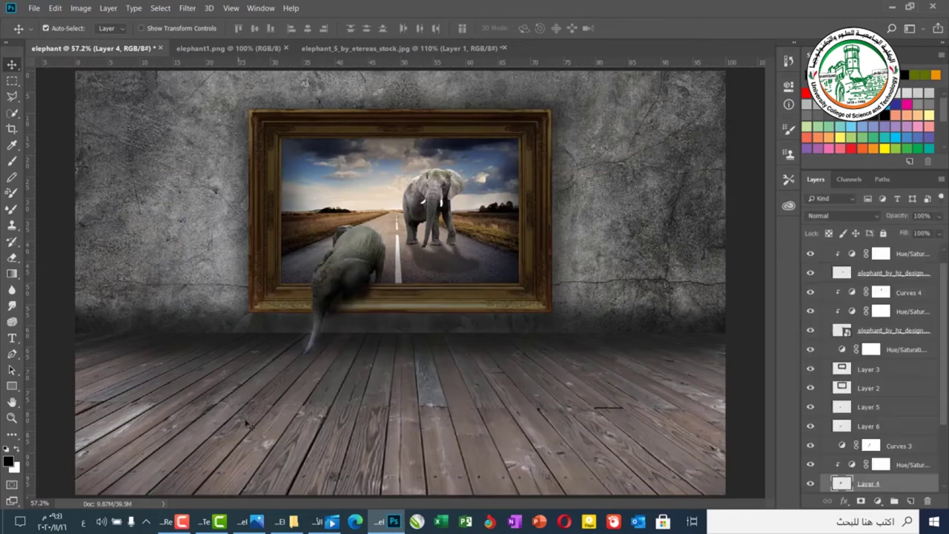
click(287, 521)
drag(524, 330, 600, 50)
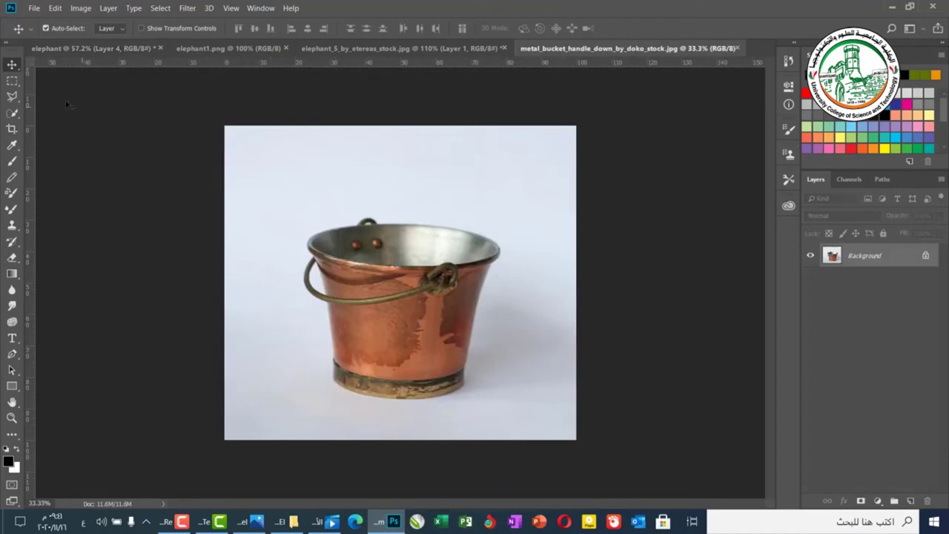
Step: Select the bucket with Select Subject, copy it to a new layer, and hide the background layer
click(11, 113)
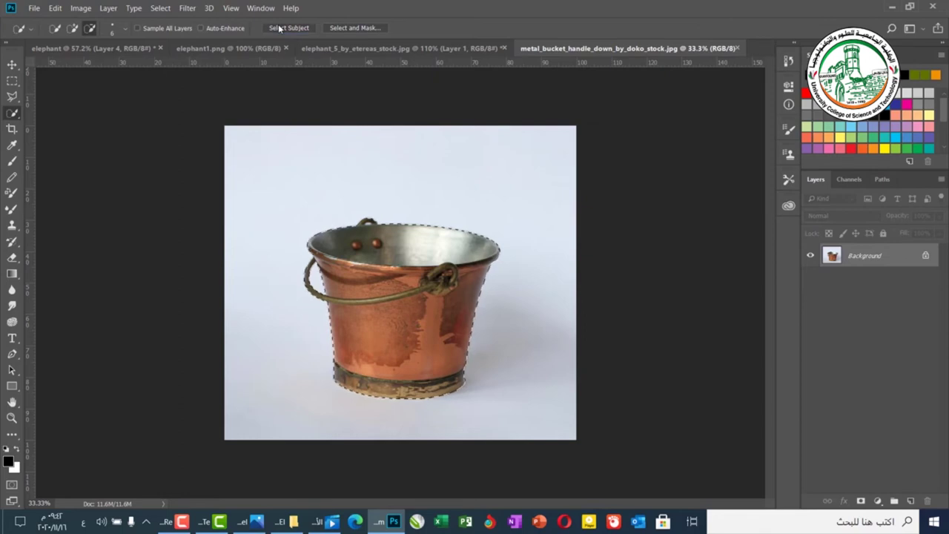
key(ctrl+j)
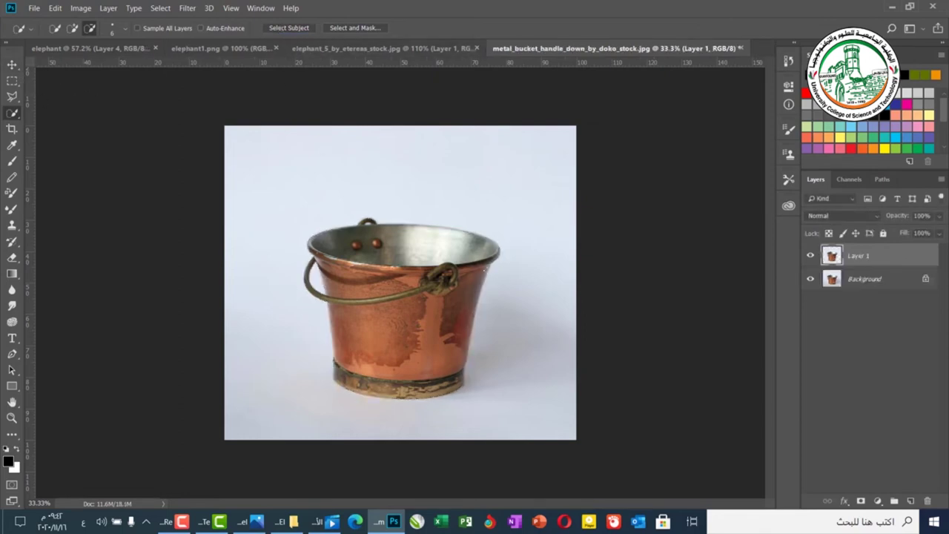
click(810, 279)
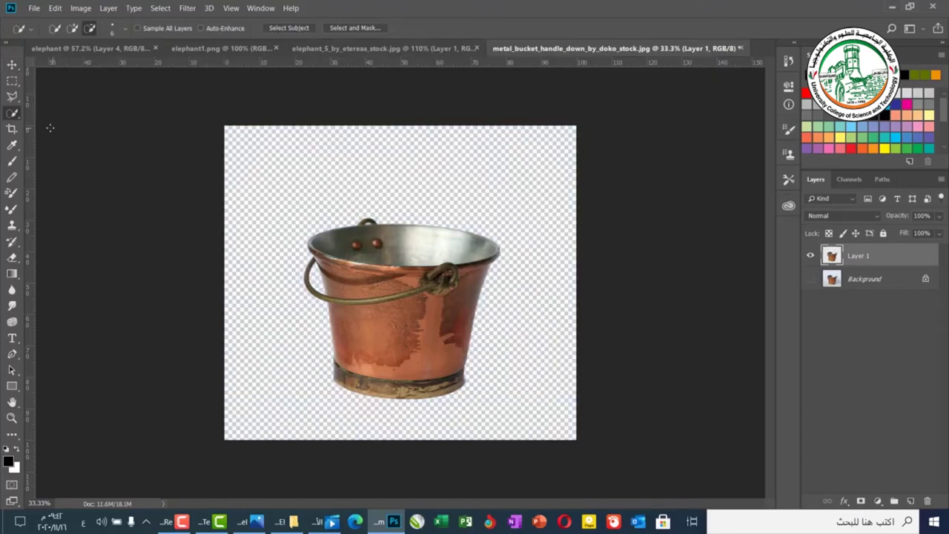
Step: Bring the cut-out bucket into the elephant document and move its layer below the leaning elephant's Layer 4
click(11, 64)
drag(358, 300, 306, 377)
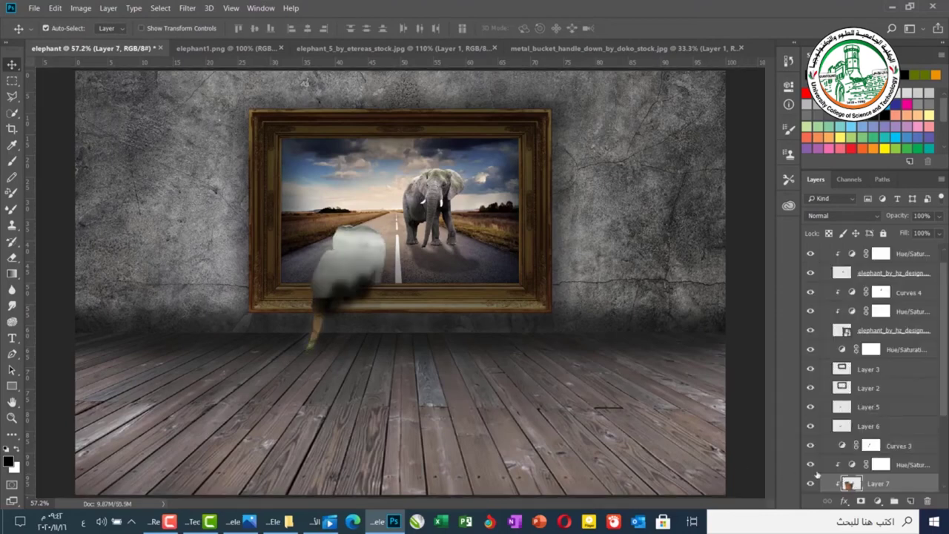
drag(876, 481, 902, 452)
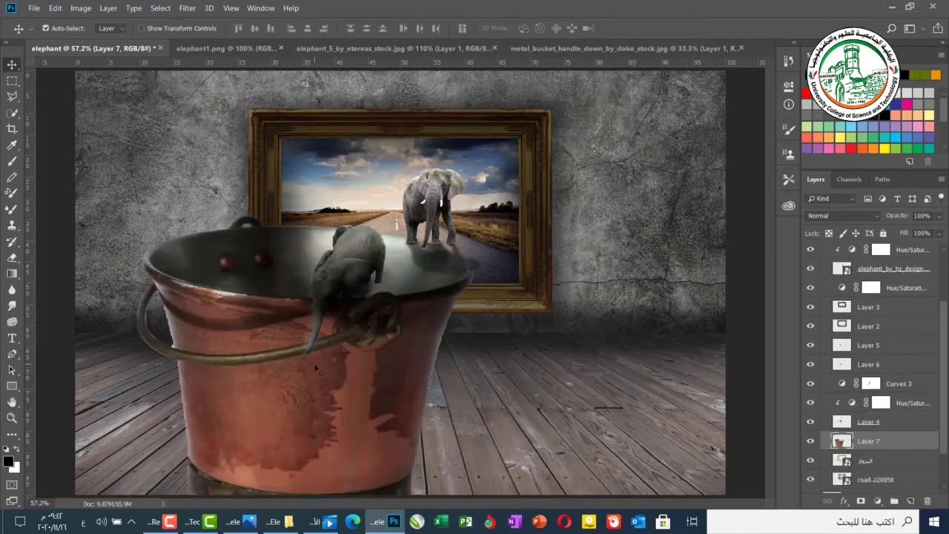
Step: Scale the bucket down to about 13% and position it on the floor under the tip of the leaning elephant's trunk
key(ctrl+t)
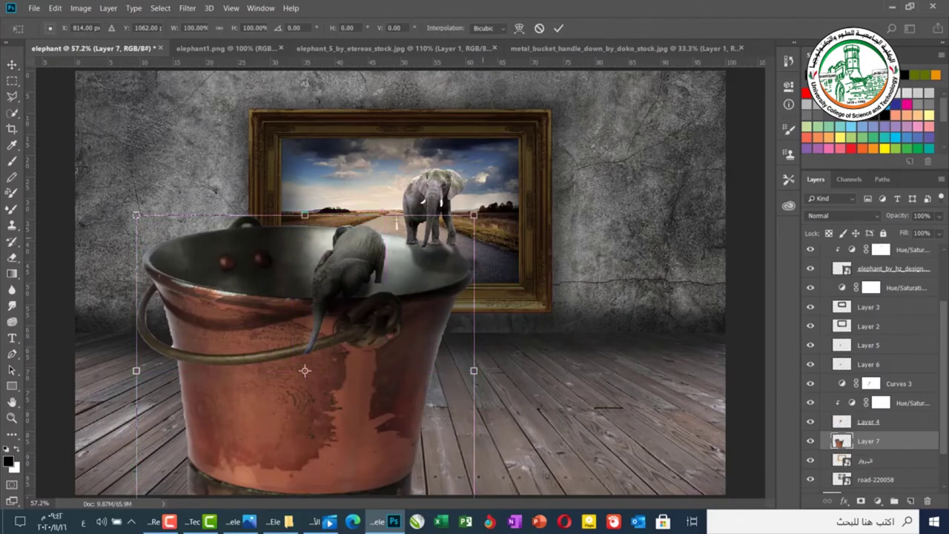
drag(473, 215, 348, 347)
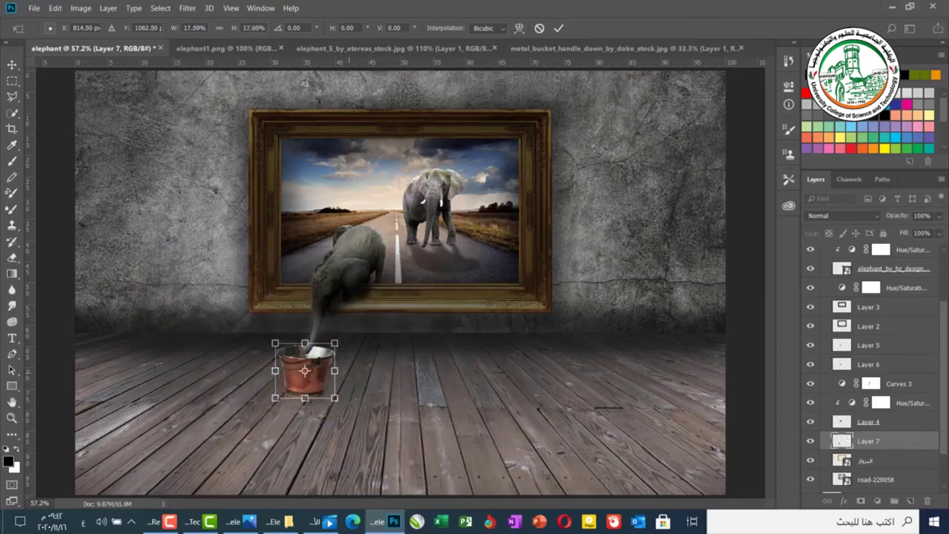
drag(335, 342, 322, 365)
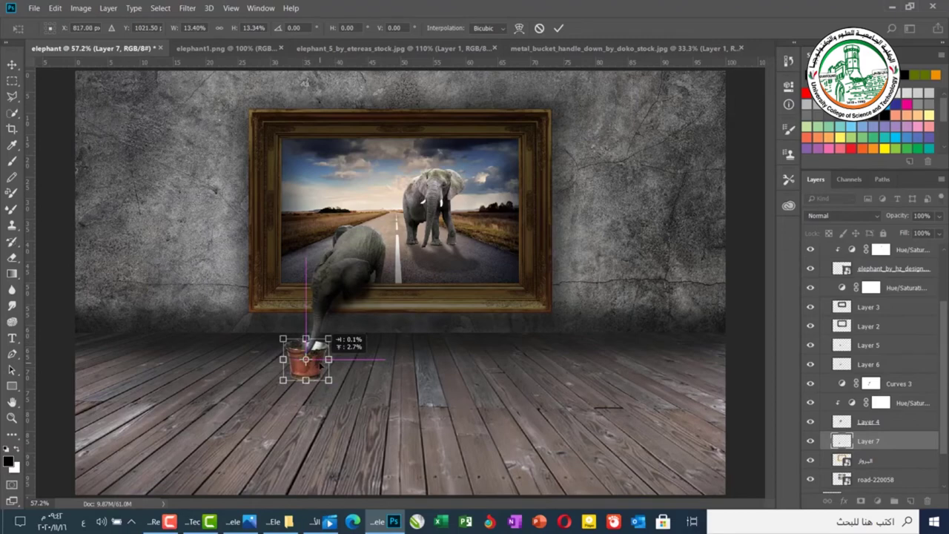
drag(320, 365, 320, 359)
key(Return)
Step: Darken the bucket with a Curves adjustment directly above Layer 7, moving input 196 to output 168, and clip it to that layer
key(ctrl)
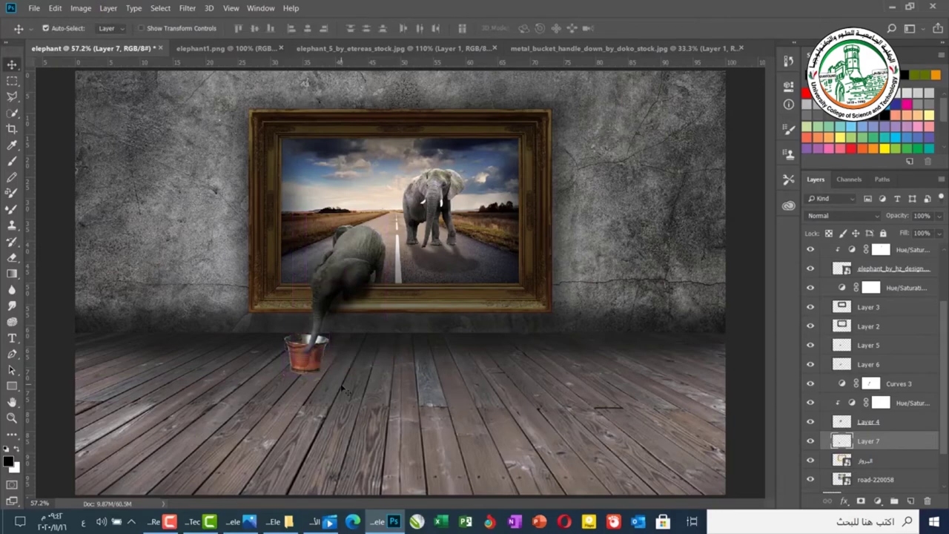
key(ctrl+plus)
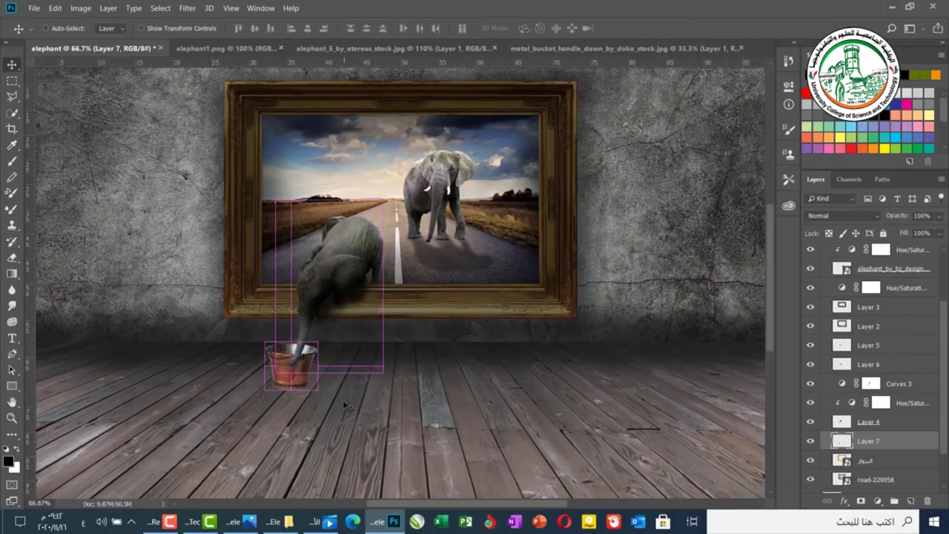
key(ctrl+plus)
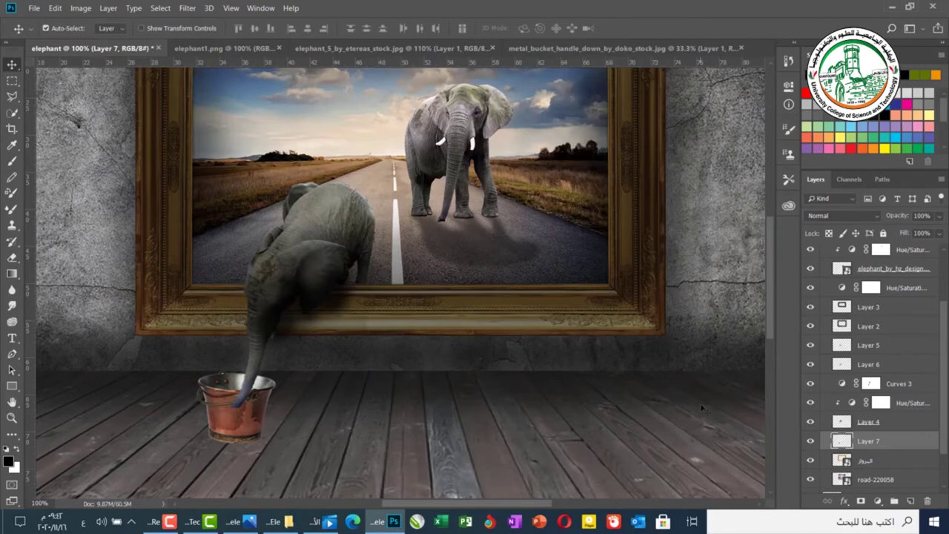
drag(769, 327, 768, 342)
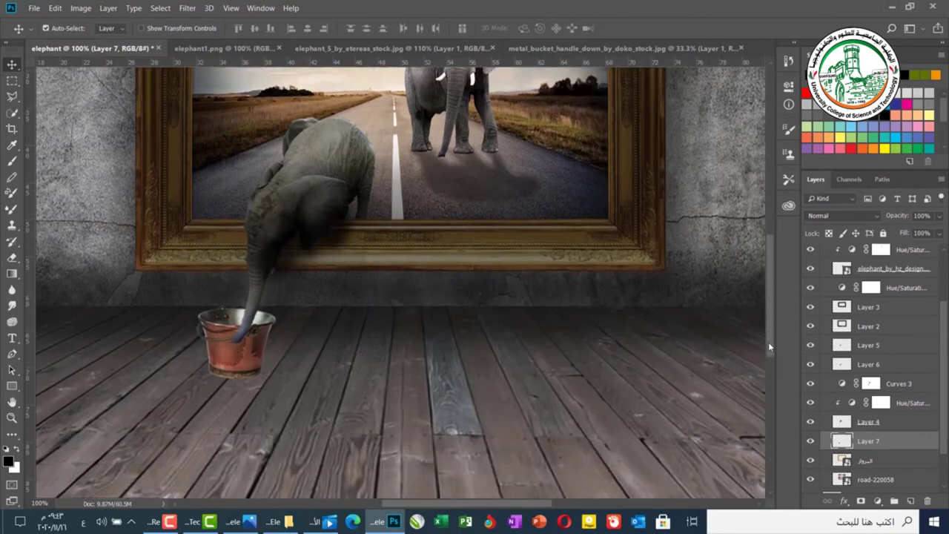
click(248, 362)
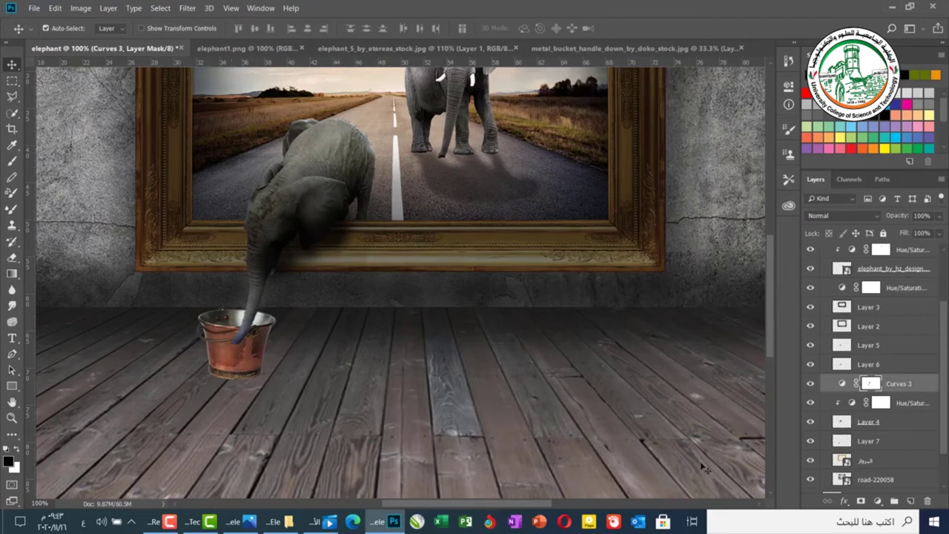
click(810, 440)
click(811, 440)
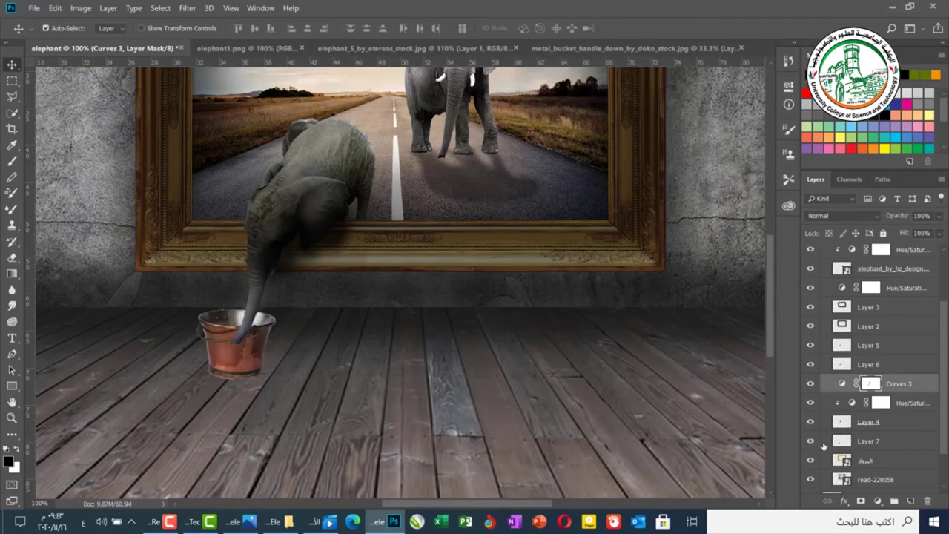
click(871, 445)
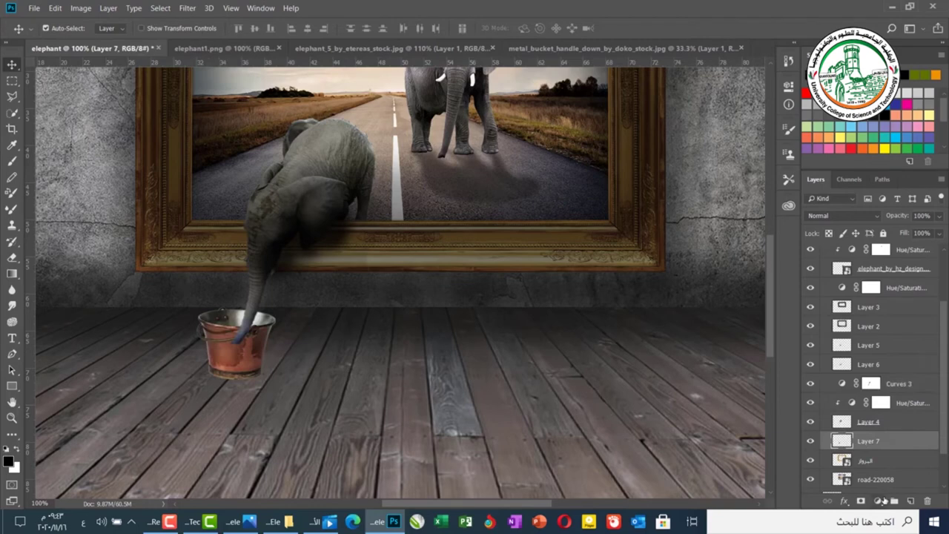
click(877, 501)
click(882, 342)
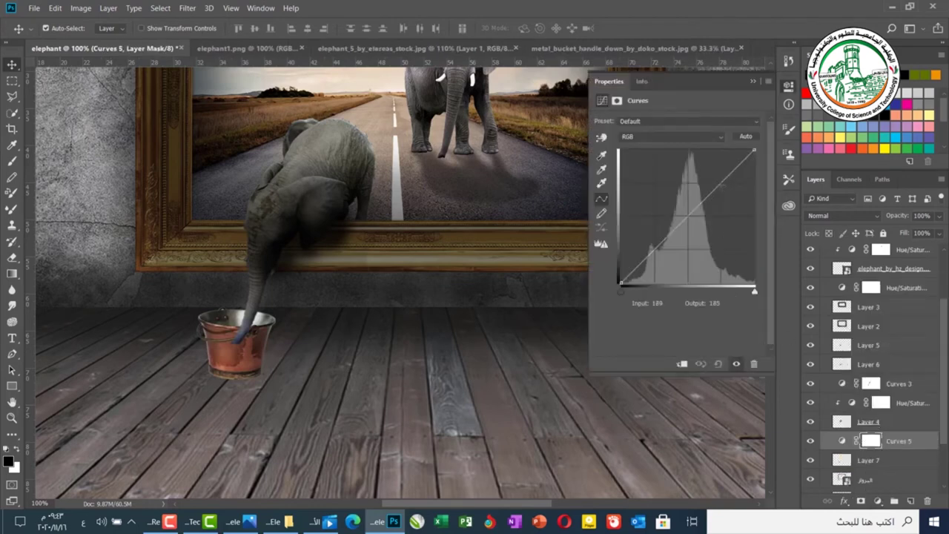
drag(719, 186, 723, 196)
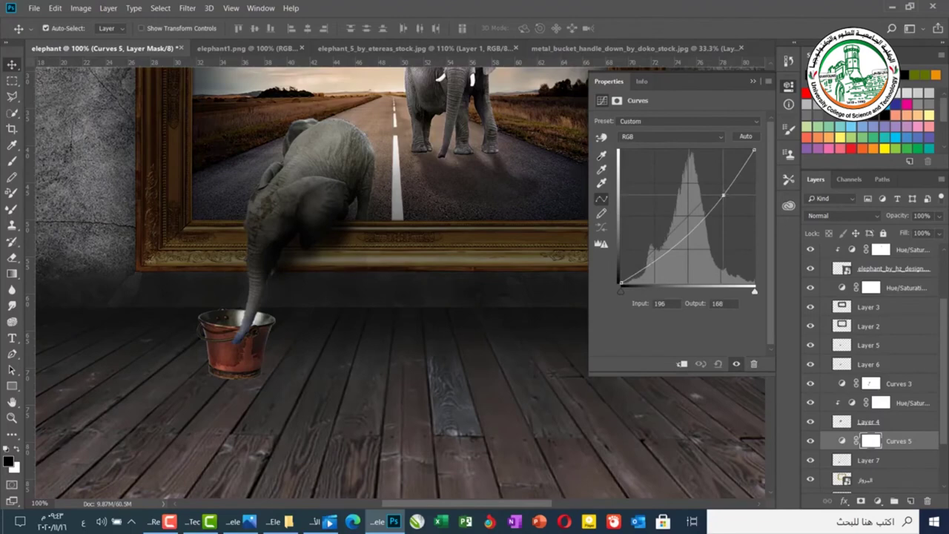
click(755, 81)
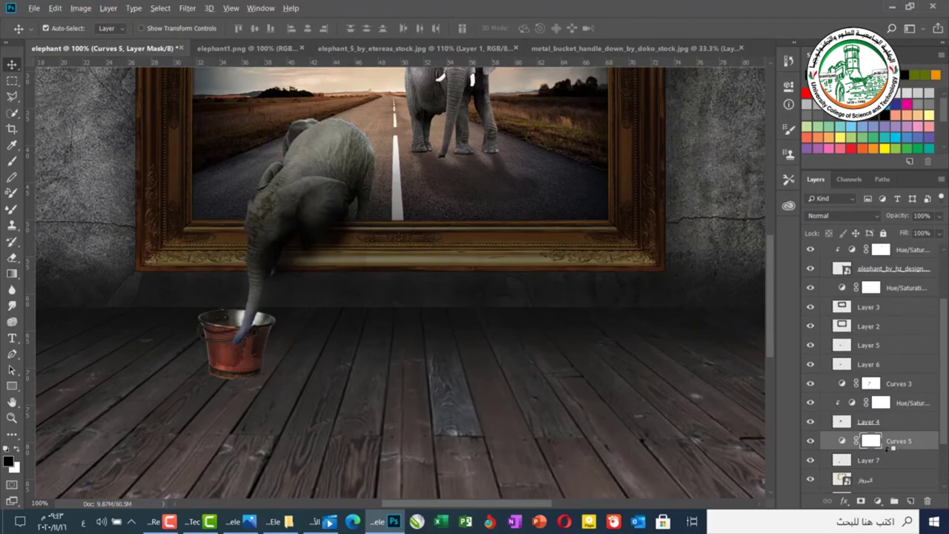
alt+click(885, 450)
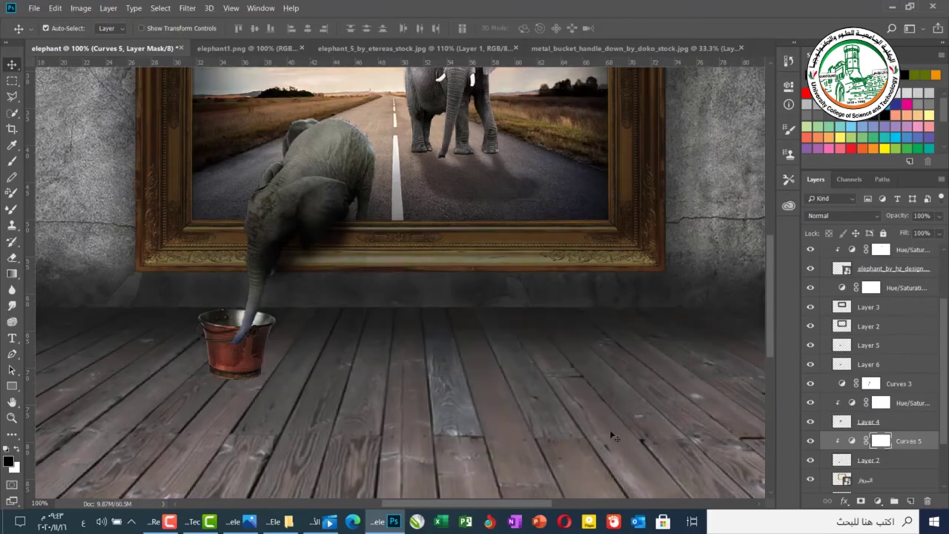
Step: Paint black over the bucket's front on the Curves 5 mask with a size 90 brush at 11% opacity
click(12, 159)
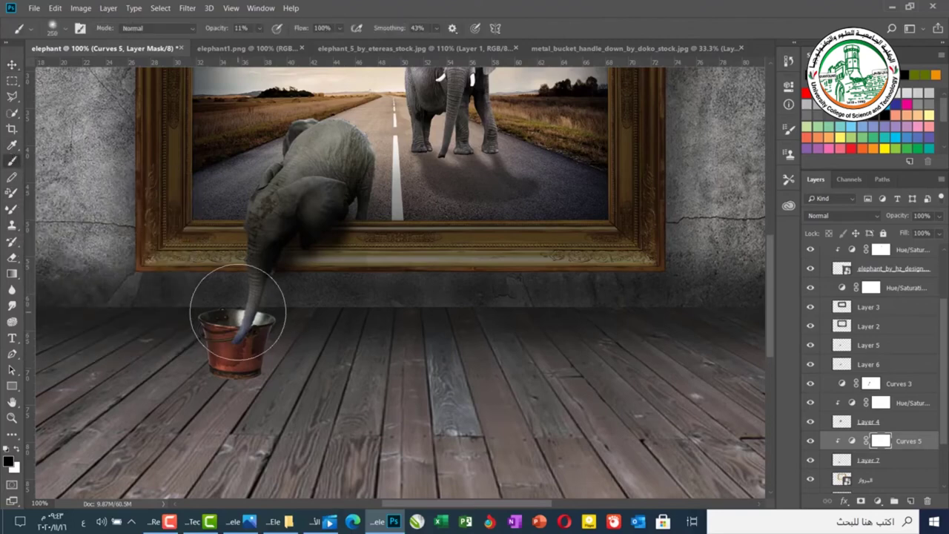
key(bracketleft)
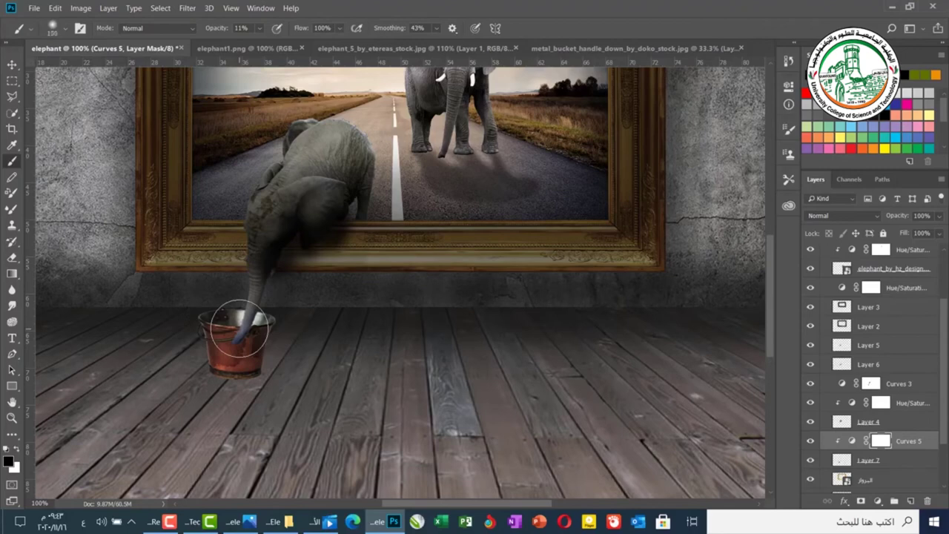
key(bracketleft)
key(bracketleft)
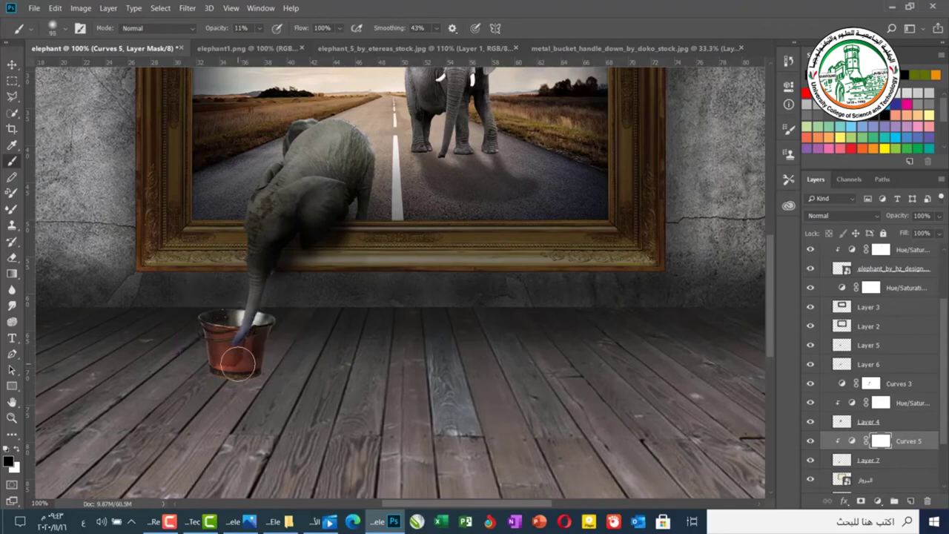
drag(235, 341, 235, 370)
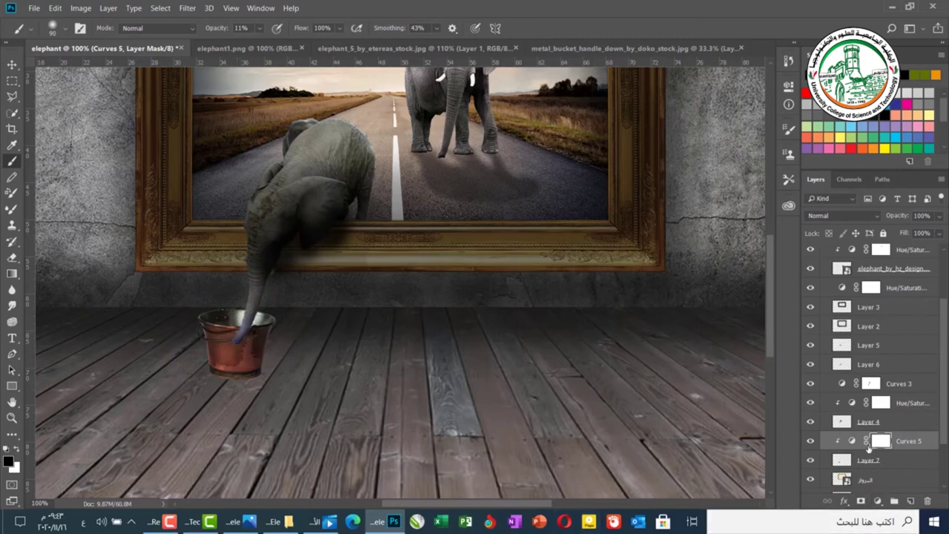
Step: Add a clipped Hue/Saturation adjustment above the bucket's Layer 7 with hue -1, saturation +9 and lightness -13
click(870, 461)
click(879, 502)
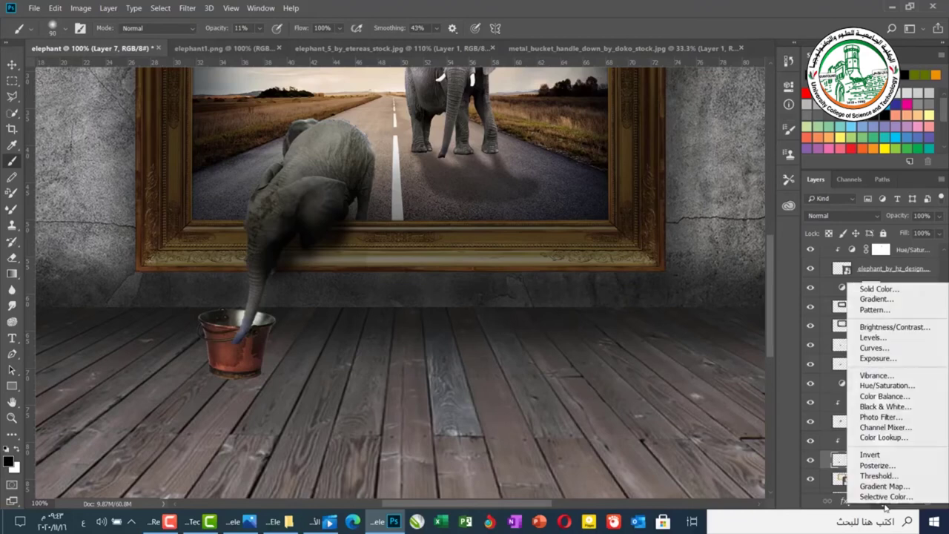
click(886, 385)
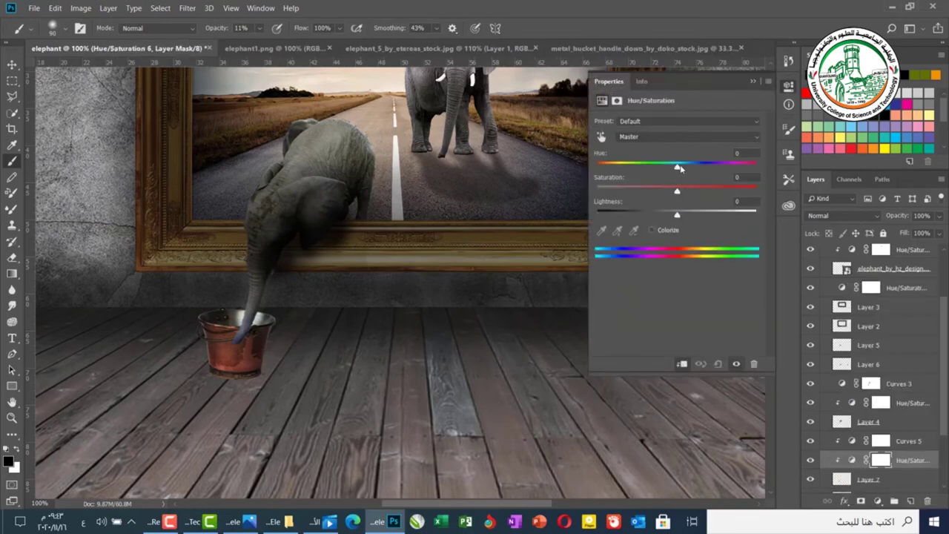
drag(677, 169, 682, 191)
drag(683, 168, 693, 168)
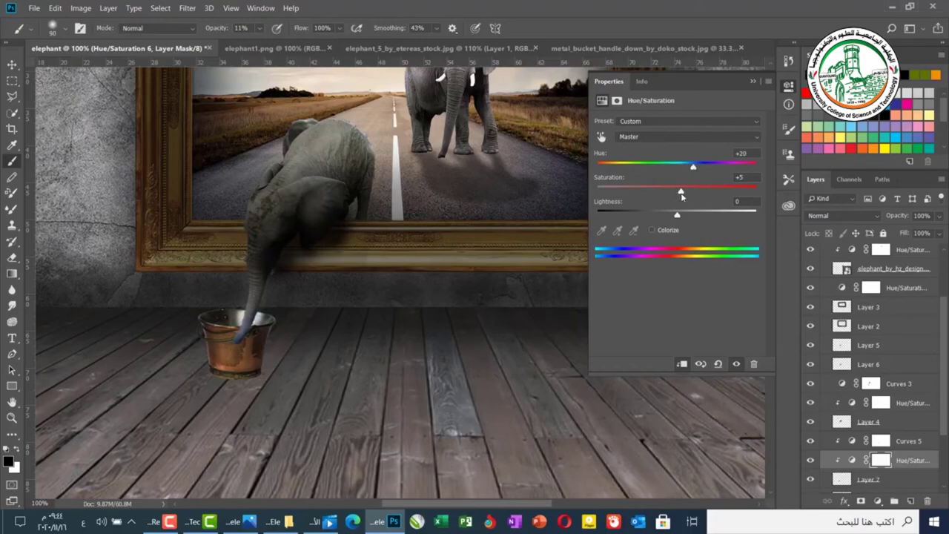
drag(681, 194, 665, 216)
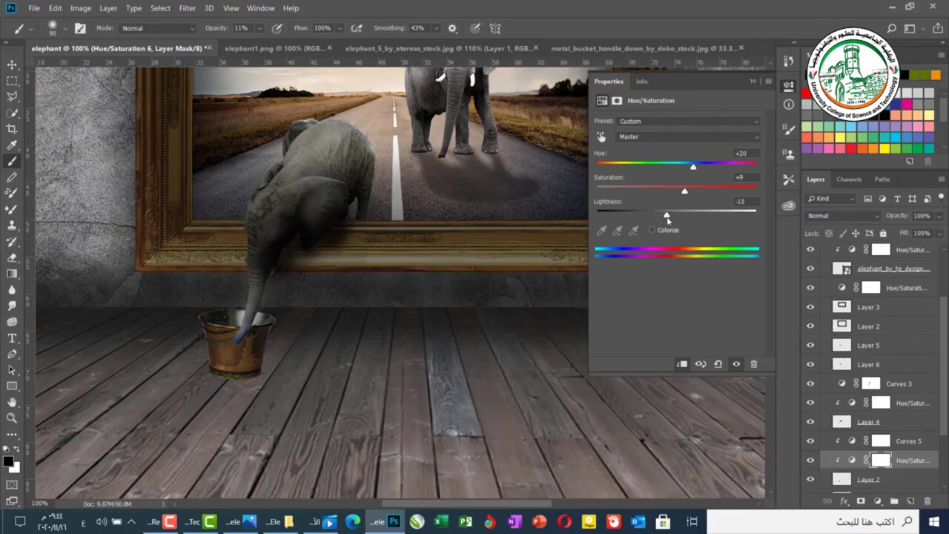
drag(694, 168, 677, 167)
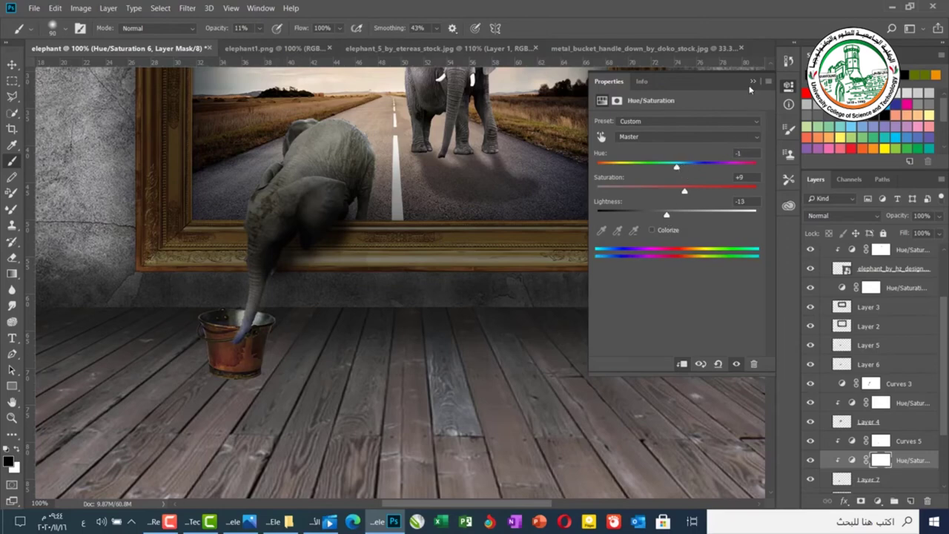
click(751, 81)
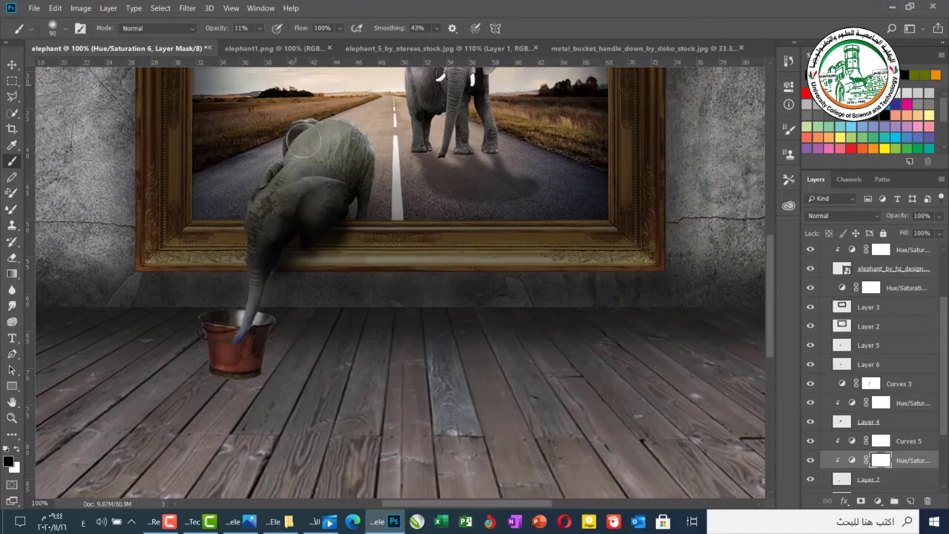
Step: Raise the brush opacity and paint black over the bucket's front and opening on the new Hue/Saturation mask
click(259, 28)
drag(264, 46, 273, 43)
click(239, 335)
mouse_move(235, 361)
mouse_down()
mouse_move(233, 333)
mouse_move(243, 330)
mouse_up()
click(12, 64)
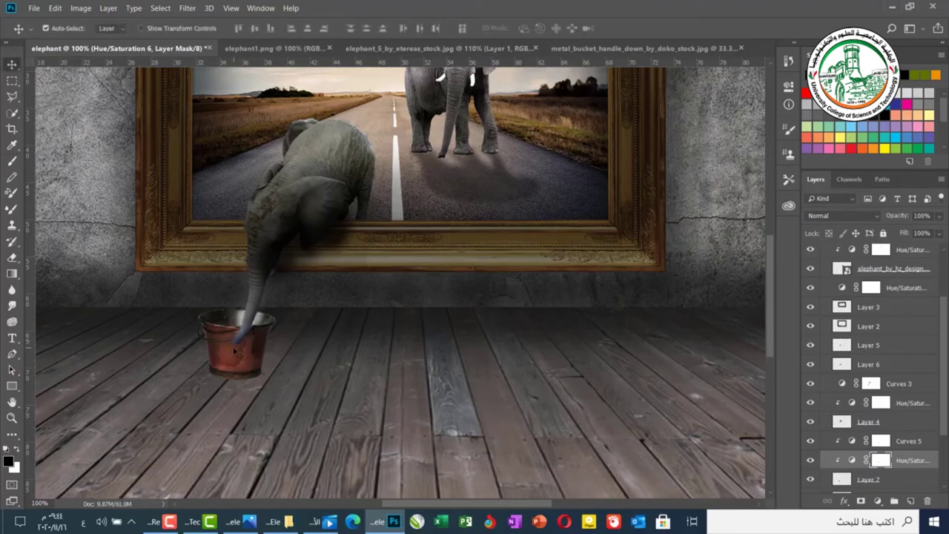
Step: On the leaning elephant's Layer 4, outline the trunk tip overlapping the bucket's front with the Polygonal Lasso and erase it
scroll(860, 483, down, 1)
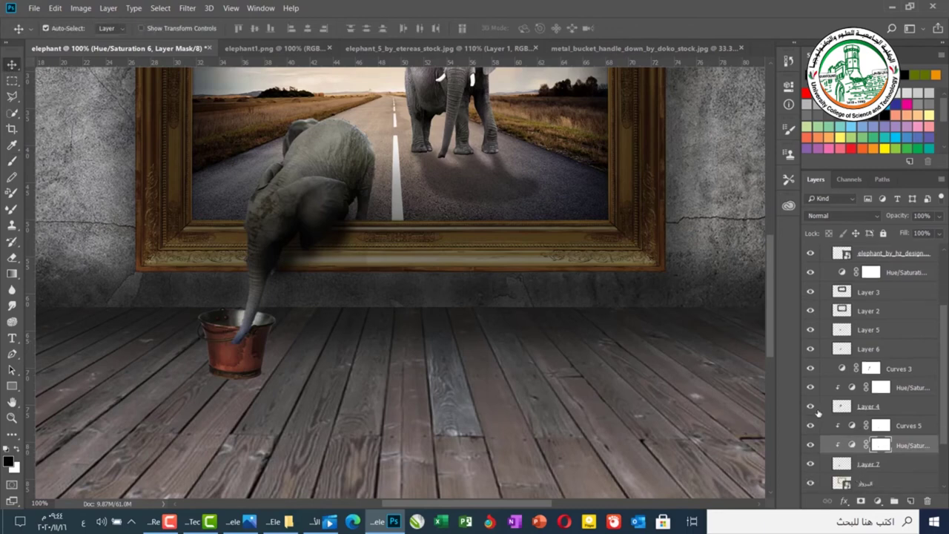
click(846, 407)
click(809, 407)
click(809, 406)
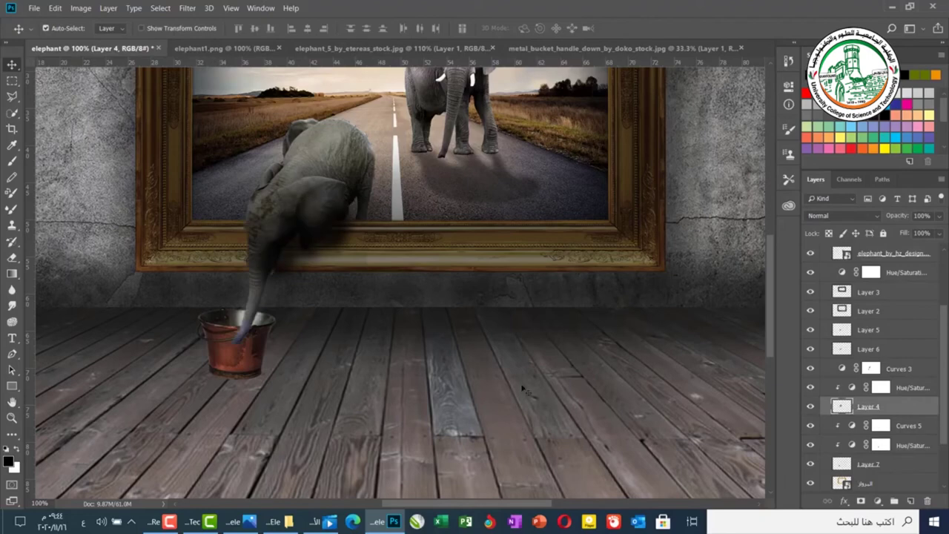
scroll(235, 374, up, 1)
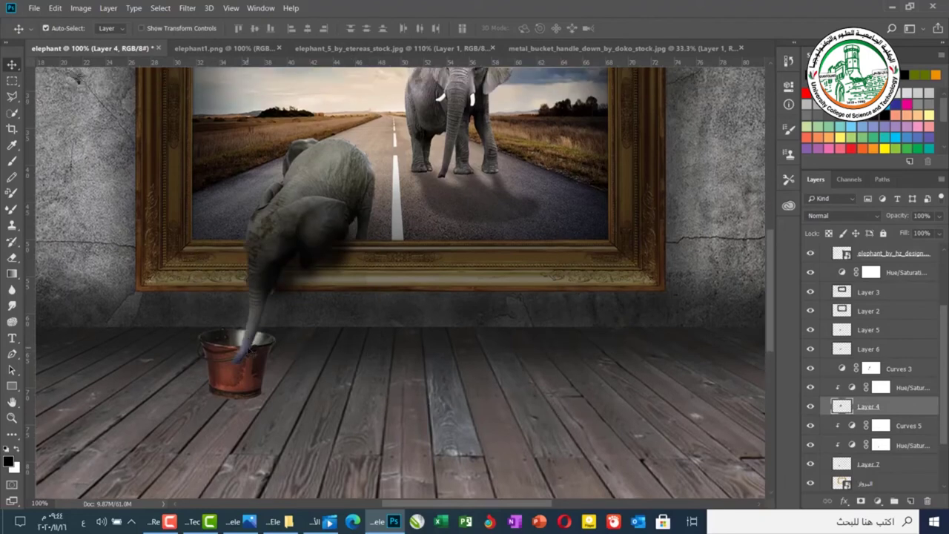
scroll(244, 355, up, 3)
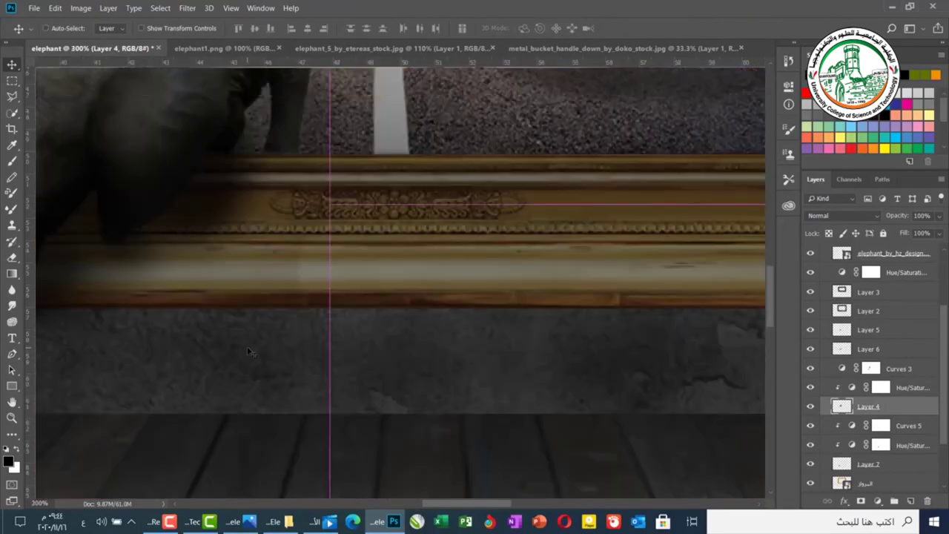
scroll(248, 351, down, 1)
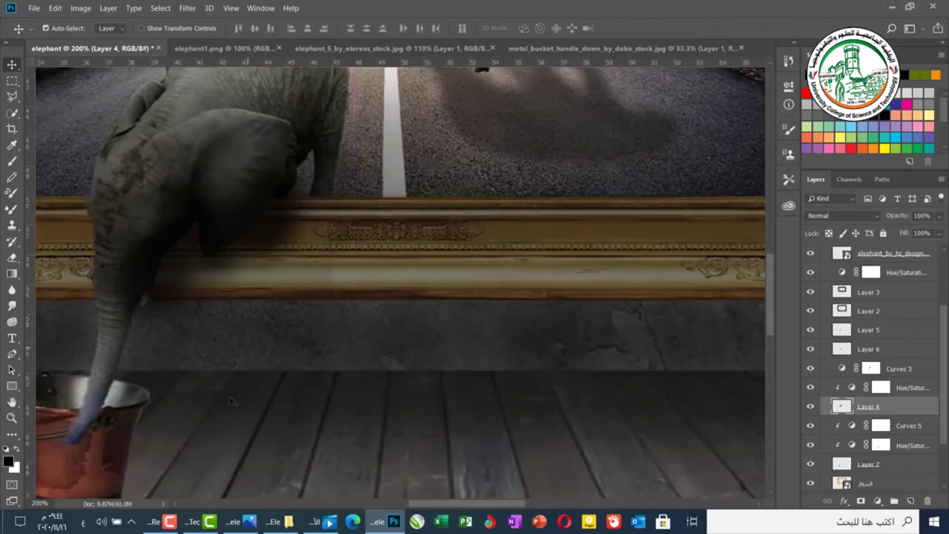
drag(460, 508, 438, 508)
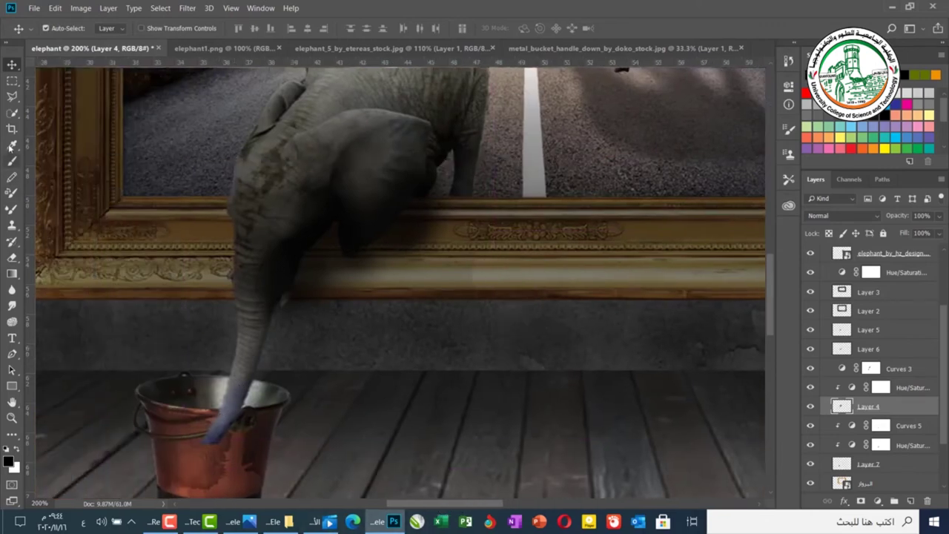
click(12, 96)
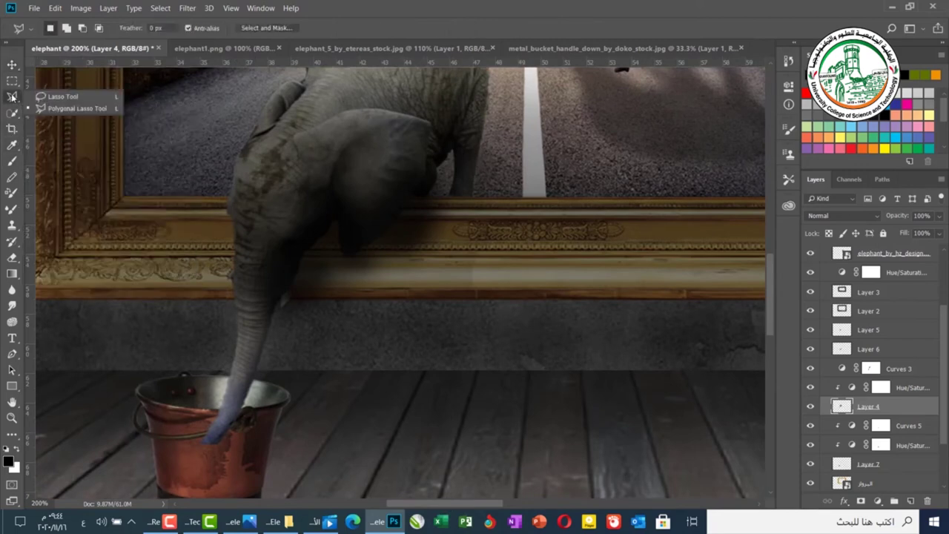
click(74, 108)
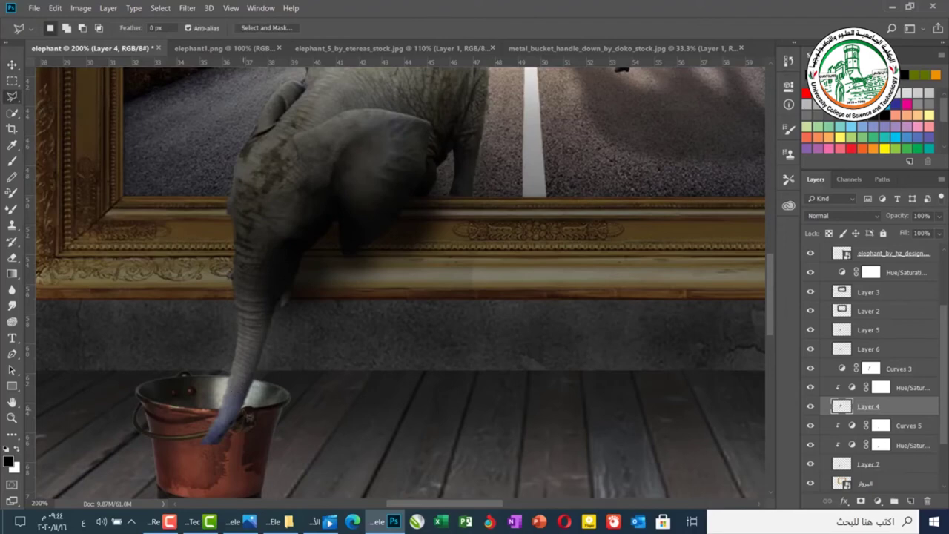
click(241, 407)
click(219, 409)
click(198, 439)
click(216, 460)
click(242, 408)
Step: Clear the selection and add a new layer clipped to the bucket's Layer 7
click(12, 65)
click(235, 413)
key(ctrl+d)
key(l)
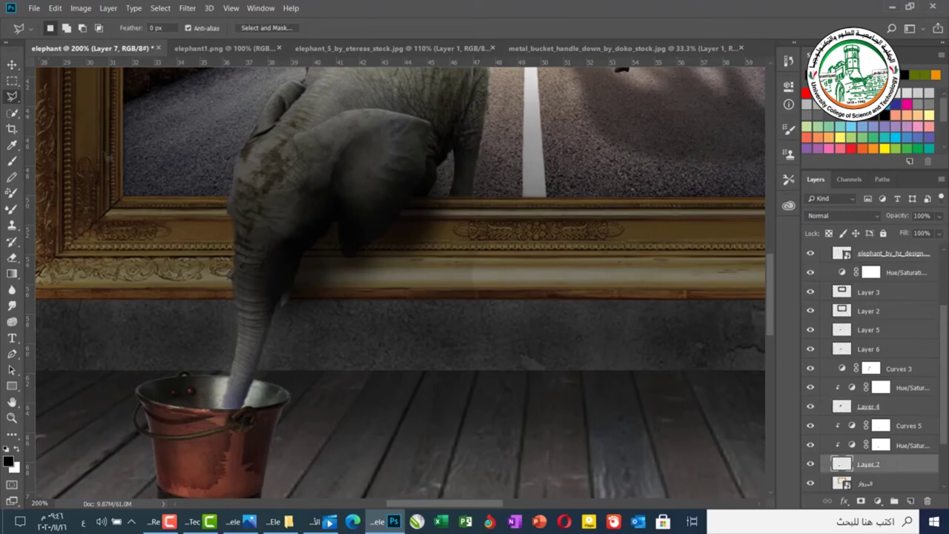
click(910, 501)
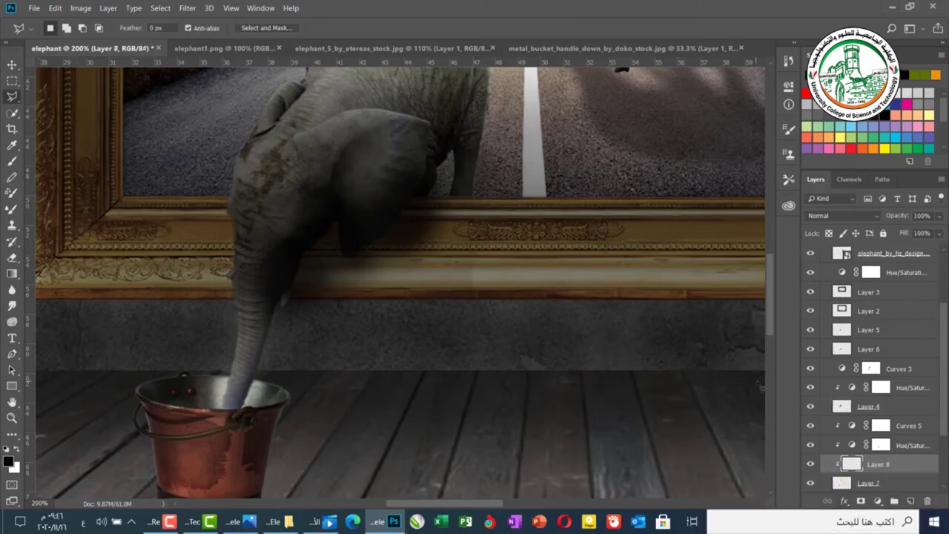
Step: Undo the new layer clipped to the bucket and add an unclipped layer directly below the bucket's Layer 7
scroll(756, 385, down, 1)
key(ctrl+z)
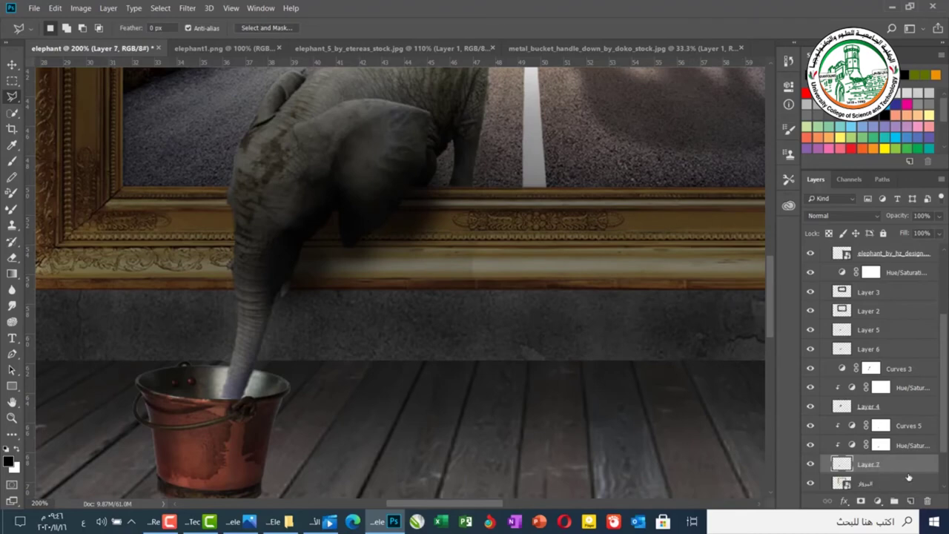
scroll(908, 477, down, 2)
ctrl+click(910, 501)
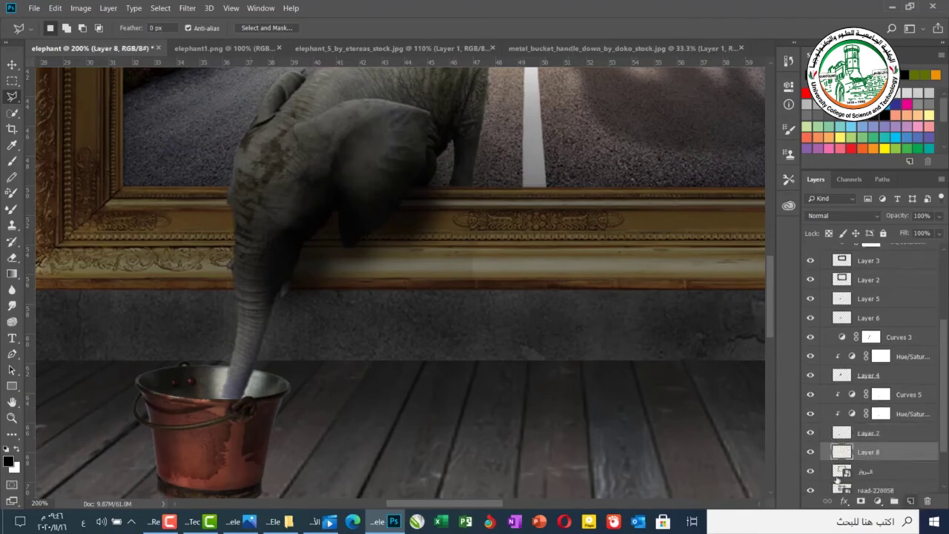
Step: Fill a lassoed shadow area inside the bucket, right of the trunk, with black and move Layer 8 above the Curves 5 adjustment
right_click(11, 95)
click(71, 104)
click(279, 381)
key(alt)
drag(894, 452, 849, 395)
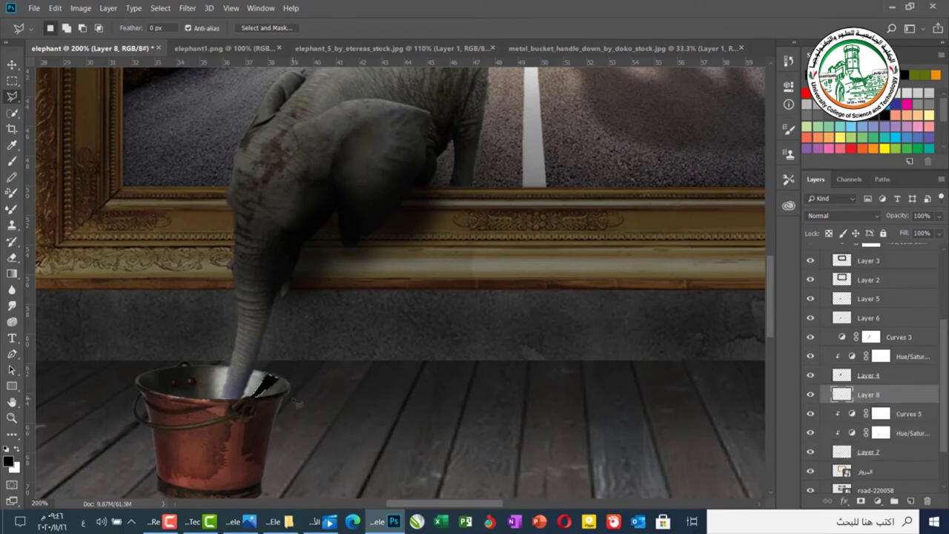
Step: Set Layer 8's opacity to 50% and soften the shadow inside the bucket with a small-radius Gaussian Blur
click(919, 215)
text(50)
click(186, 9)
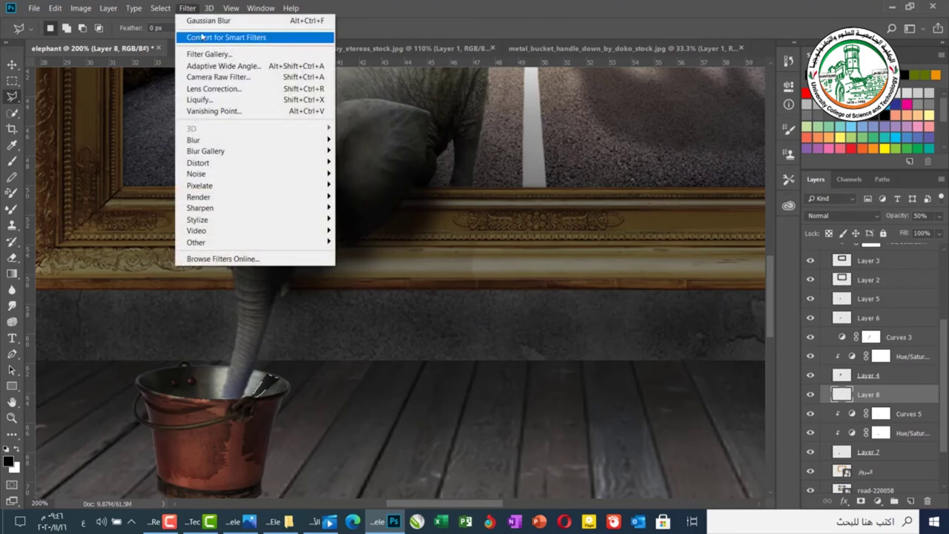
click(236, 22)
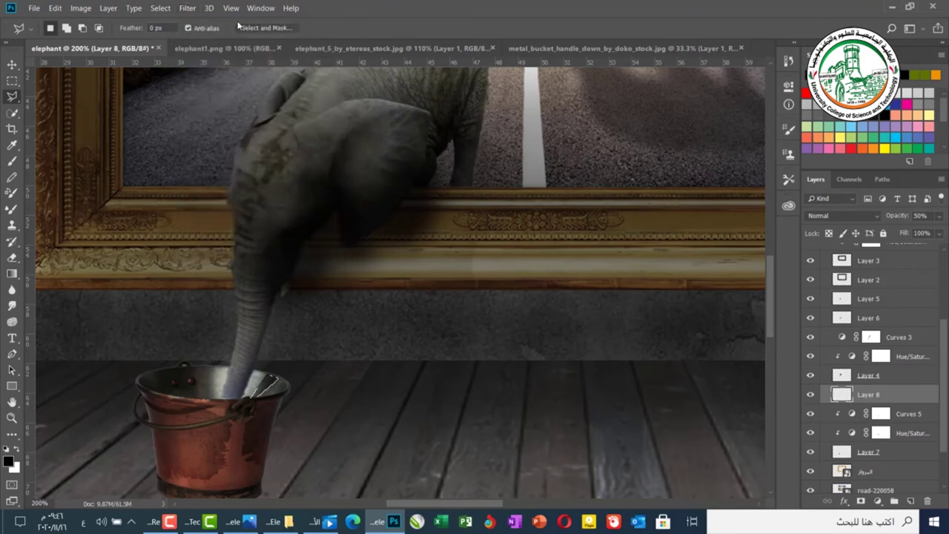
click(193, 10)
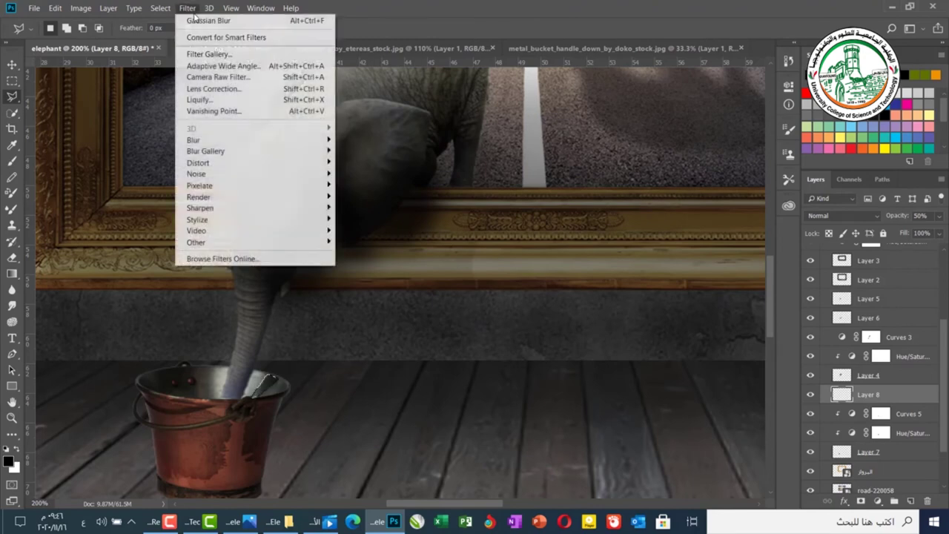
mouse_move(222, 140)
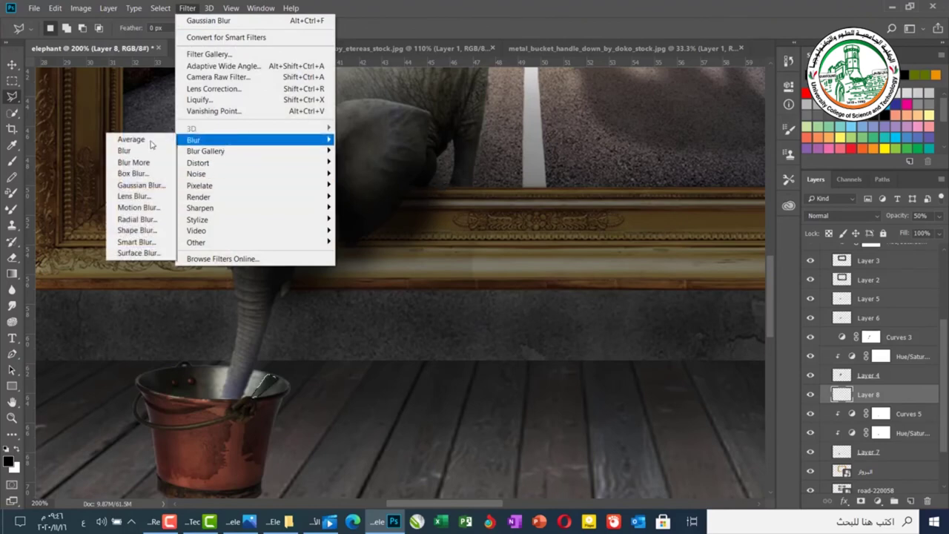
click(152, 190)
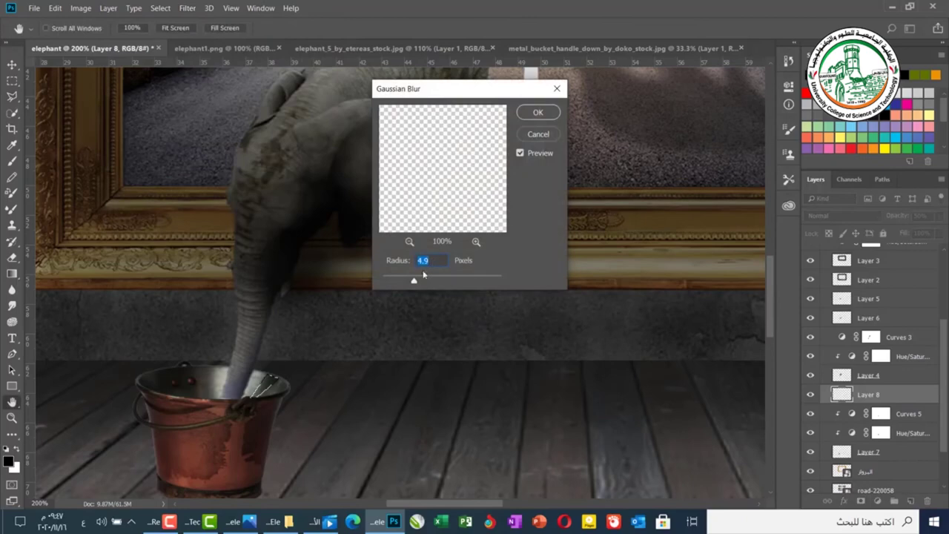
drag(388, 280, 397, 280)
click(539, 112)
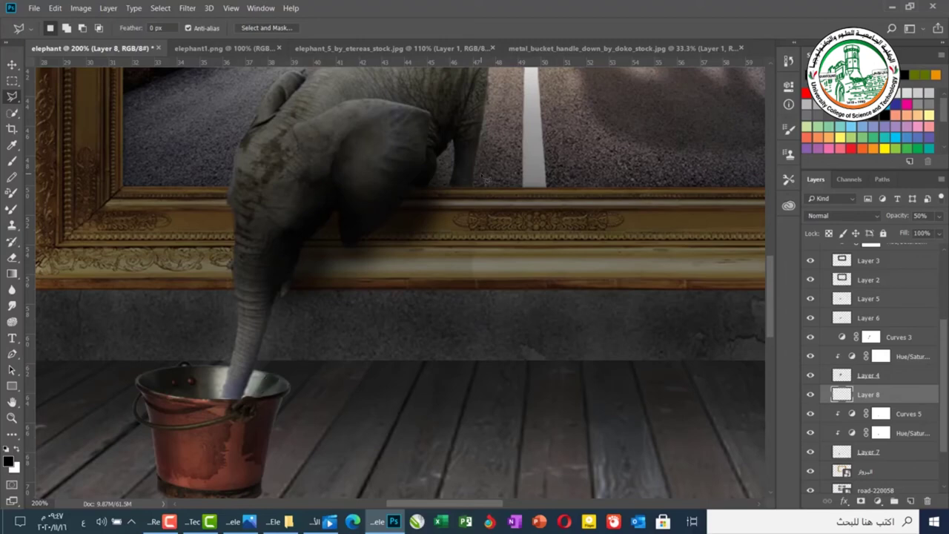
Step: Add a new layer above Layer 8 and paint a black contact shadow around the bucket's base with the brush at 100% opacity
key(ctrl+0)
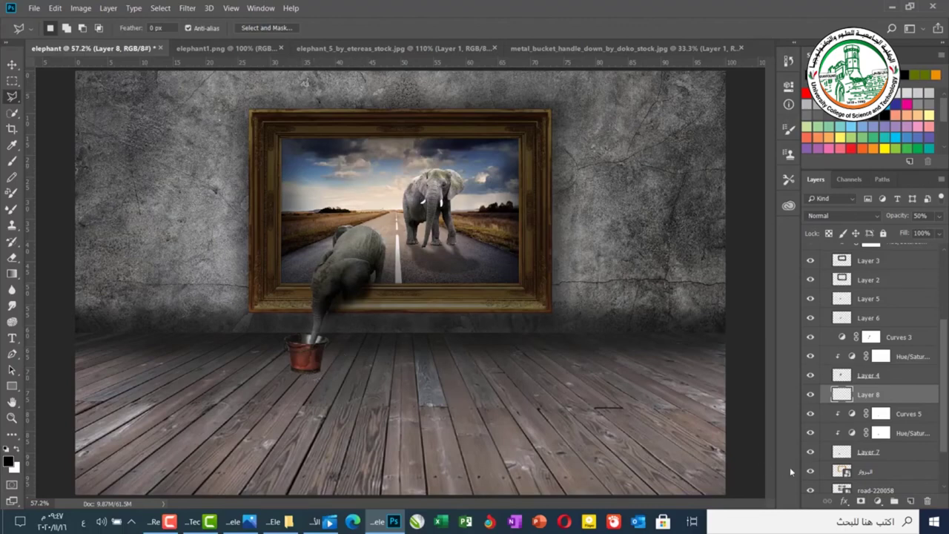
click(910, 501)
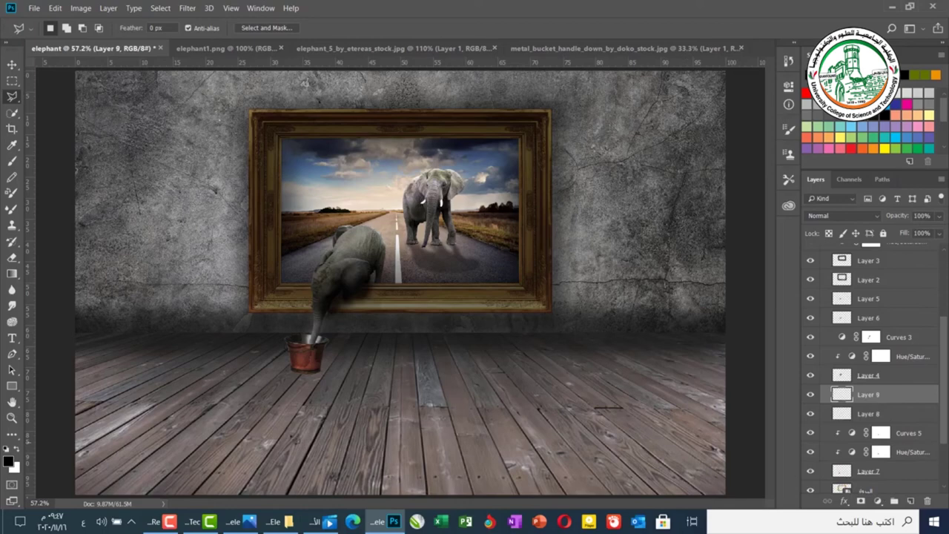
click(11, 164)
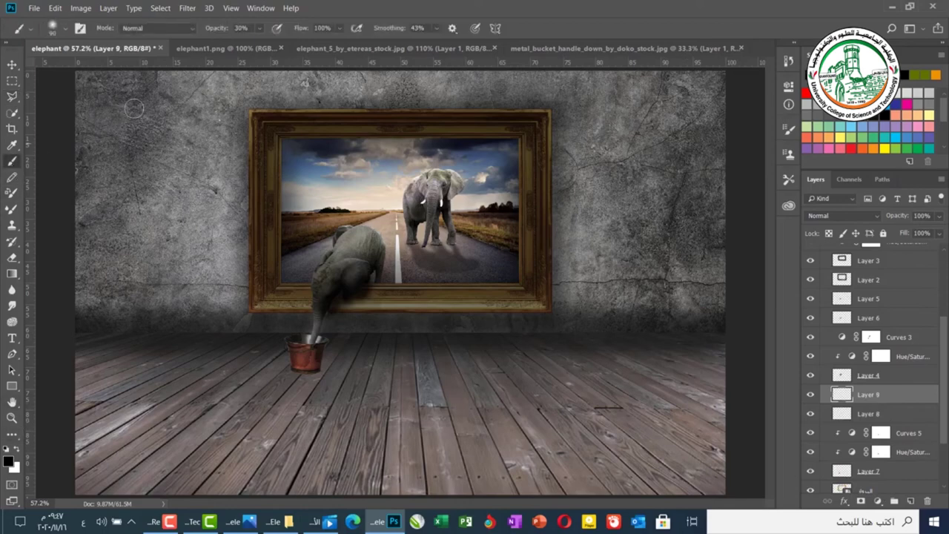
click(260, 28)
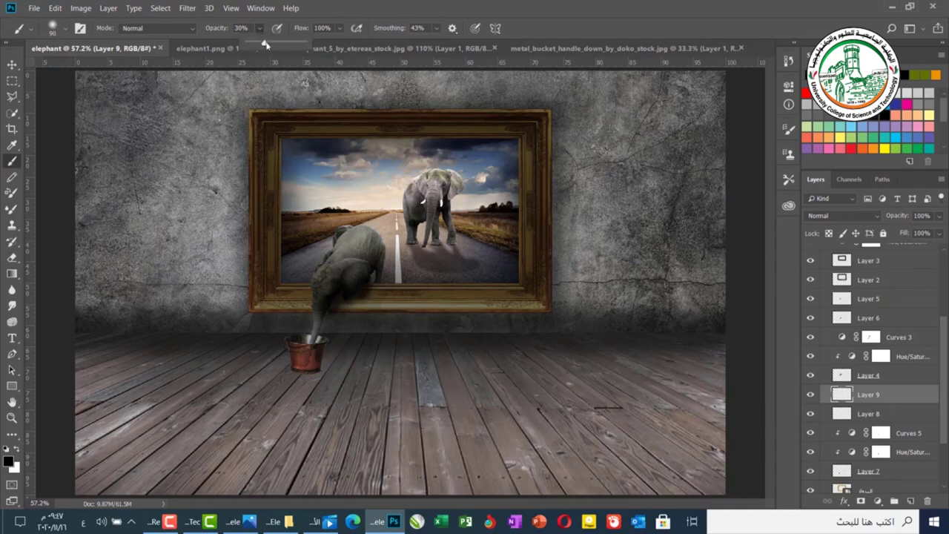
drag(259, 44, 312, 46)
key(ctrl+1)
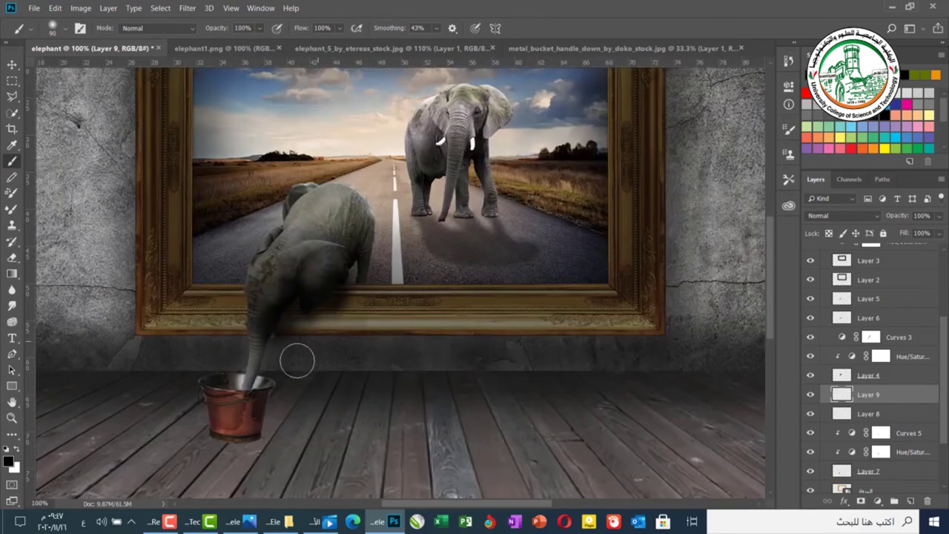
mouse_move(256, 421)
mouse_down()
mouse_move(251, 434)
mouse_move(214, 435)
mouse_move(223, 435)
mouse_up()
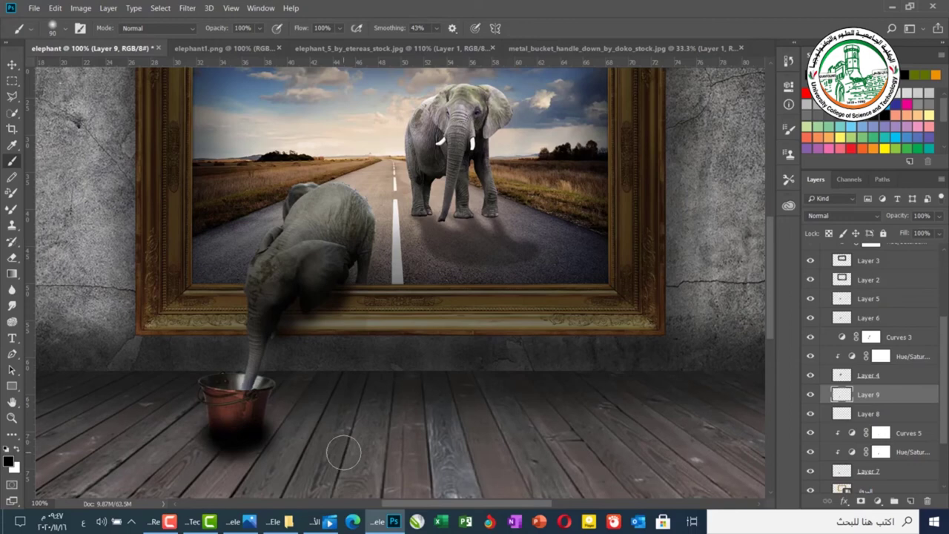
Step: Reduce the opacity of the base shadow on Layer 9 to 50%
click(12, 67)
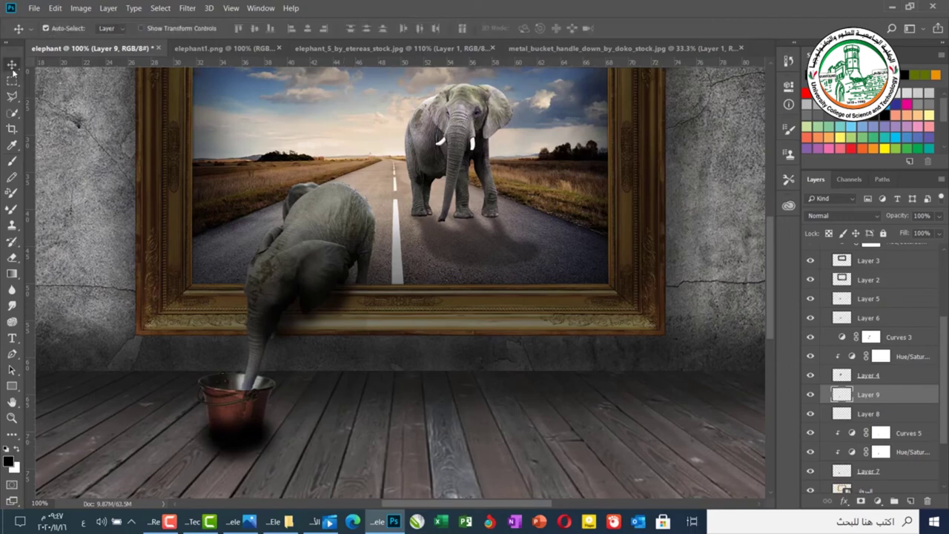
key(9)
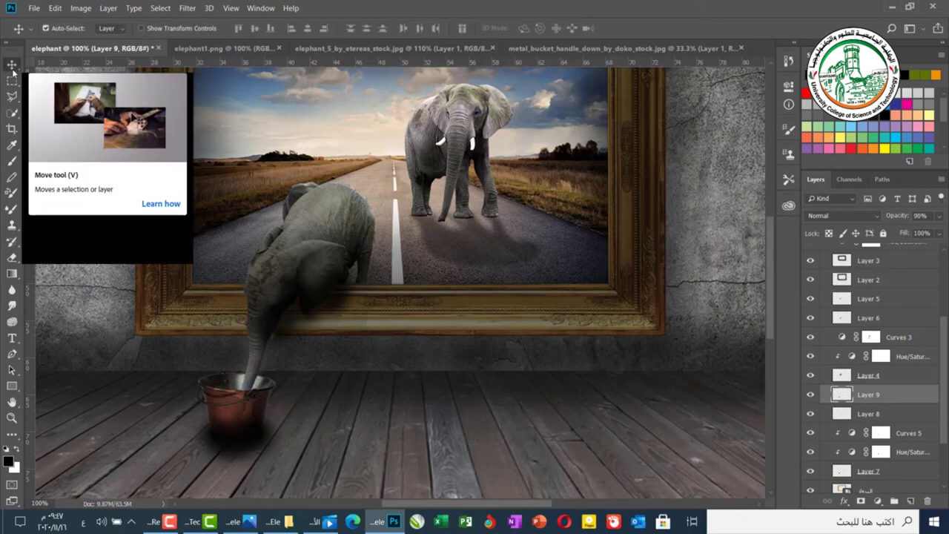
key(7)
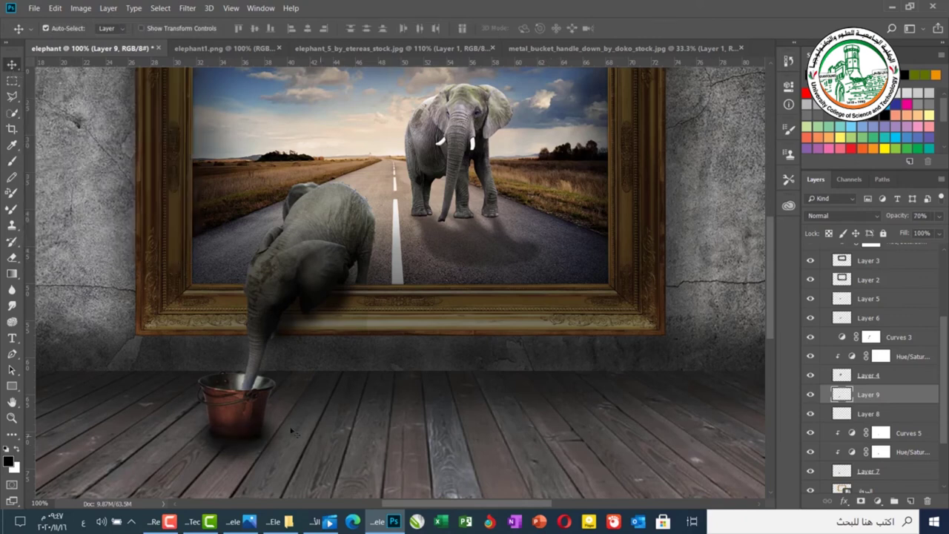
key(5)
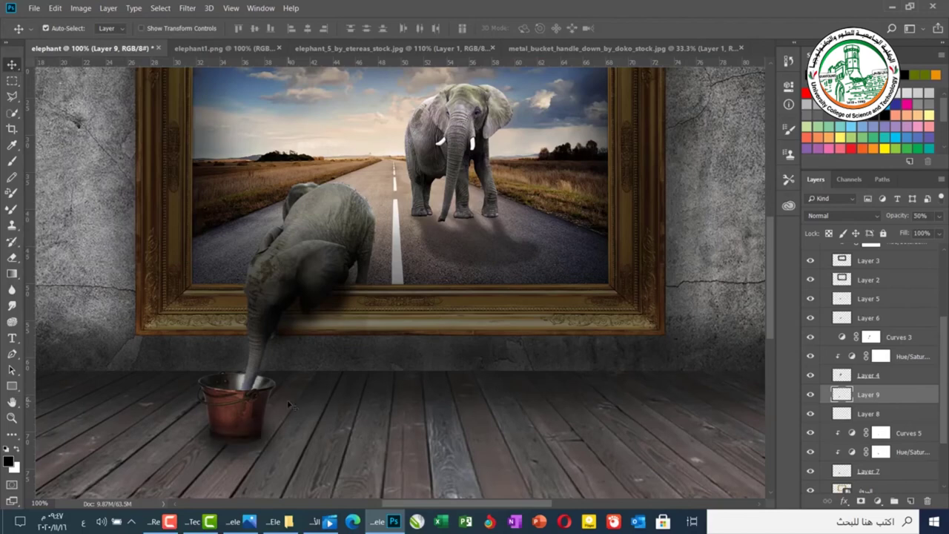
Step: Add a new layer below Layer 9 and paint a black shadow on the floor right of the bucket with the brush enlarged to 175
click(911, 500)
drag(906, 398, 828, 421)
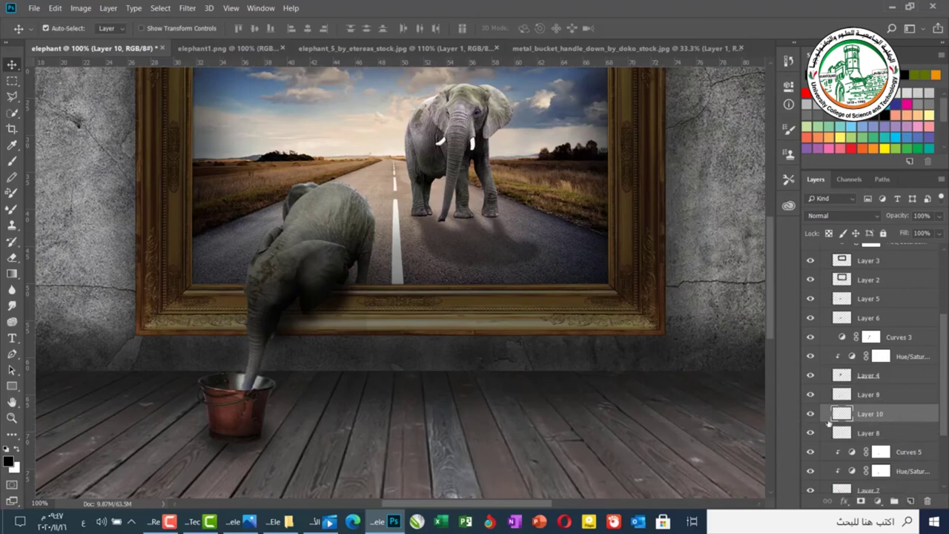
click(11, 163)
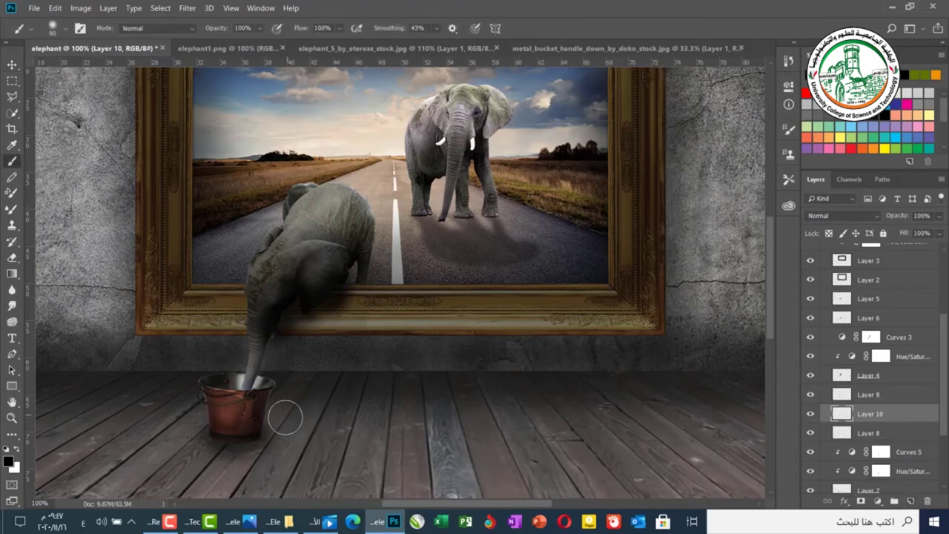
key(bracketright)
key(bracketright)
key(bracketright)
key(bracketright)
key(bracketright)
key(bracketright)
key(bracketright)
key(bracketright)
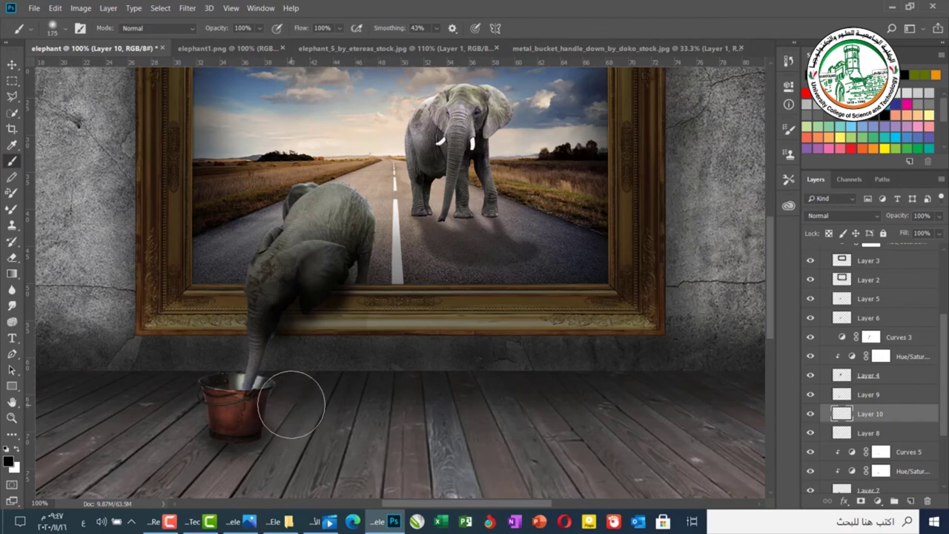
drag(290, 395, 289, 407)
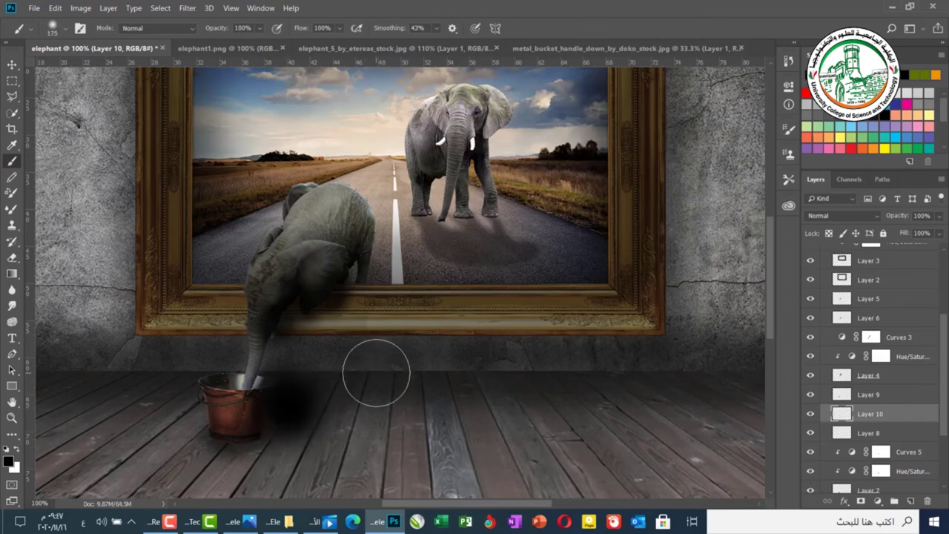
Step: Reduce the opacity of the floor shadow on Layer 10 to 30% and view the whole composite
click(12, 63)
key(3)
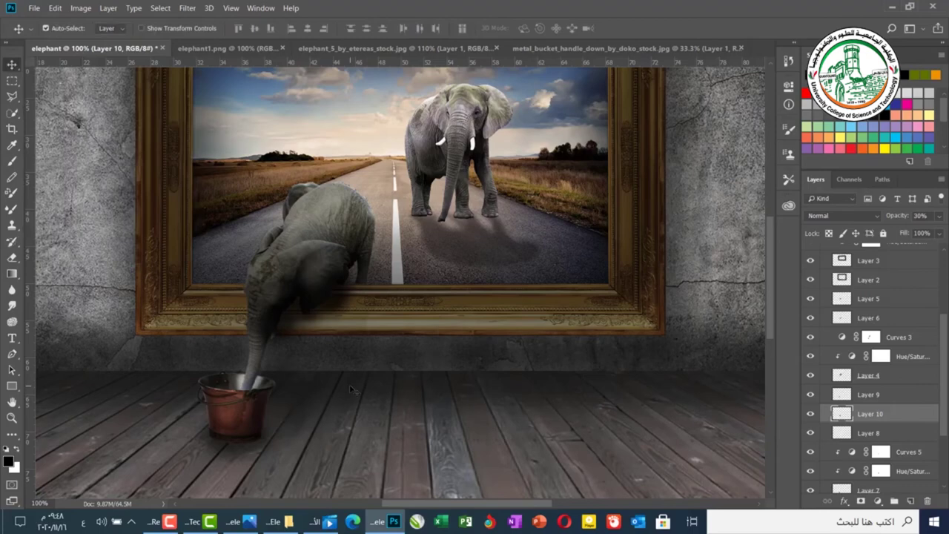
key(ctrl+0)
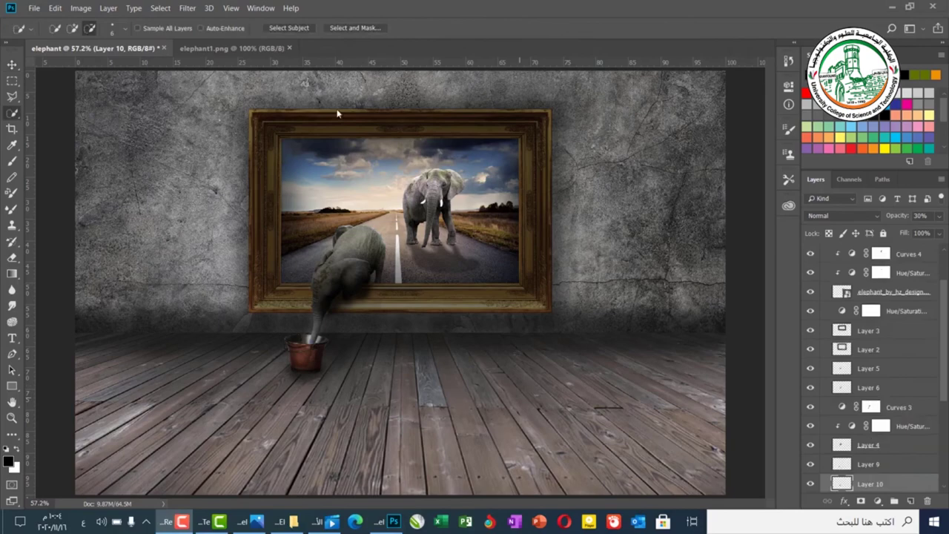
Step: Check the composite against the reference elephant1.png and open sea_bird_stock_by_jsf1-d4ky15b.jpg as a separate document
click(231, 48)
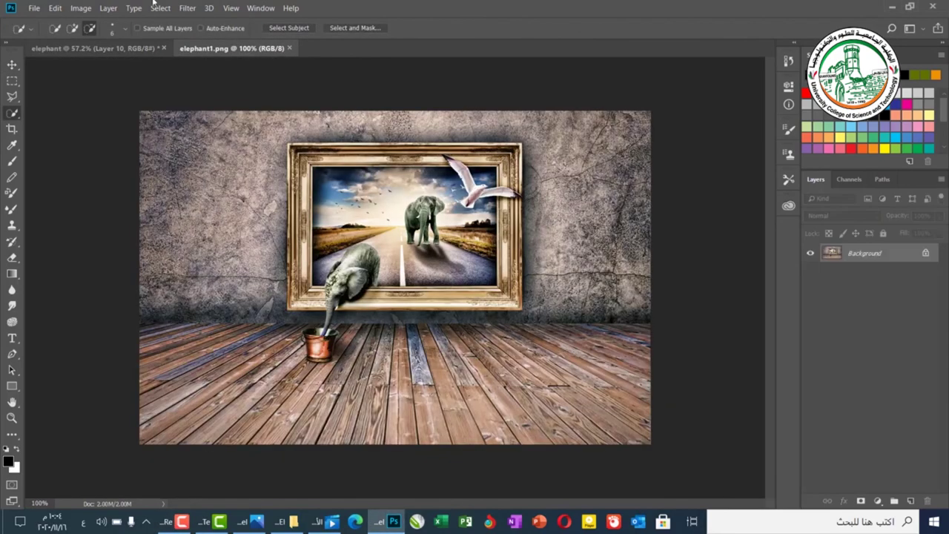
click(110, 48)
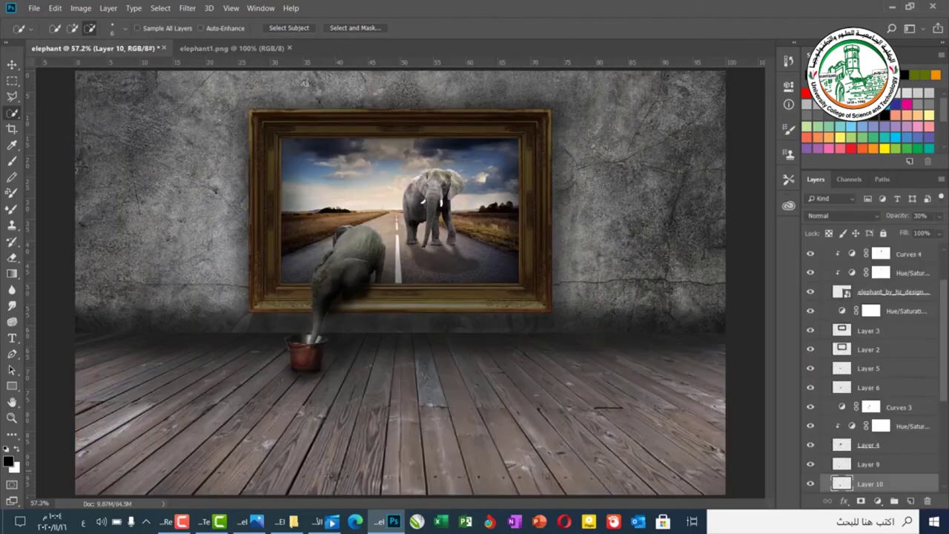
click(289, 521)
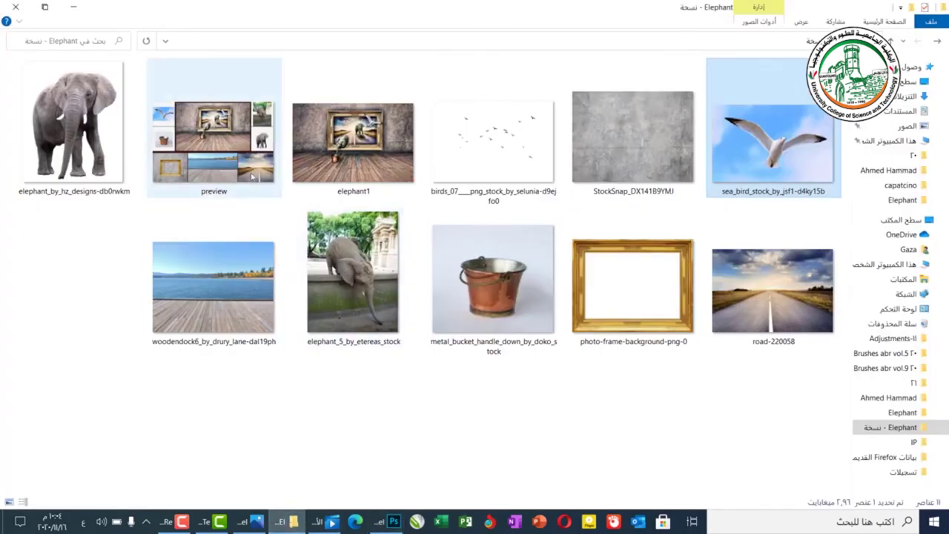
drag(775, 187, 380, 49)
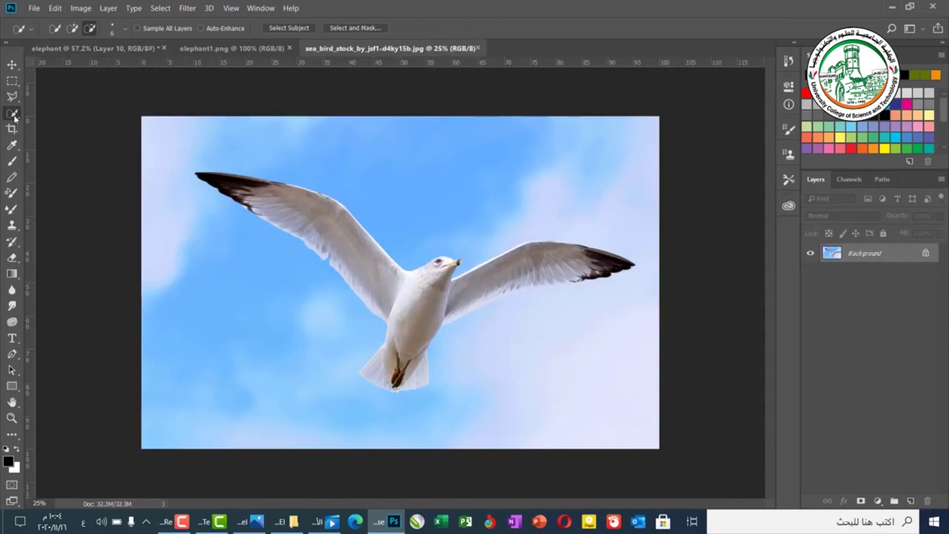
Step: Isolate the seagull using Select Subject, copy it to its own layer and hide the Background layer
click(289, 28)
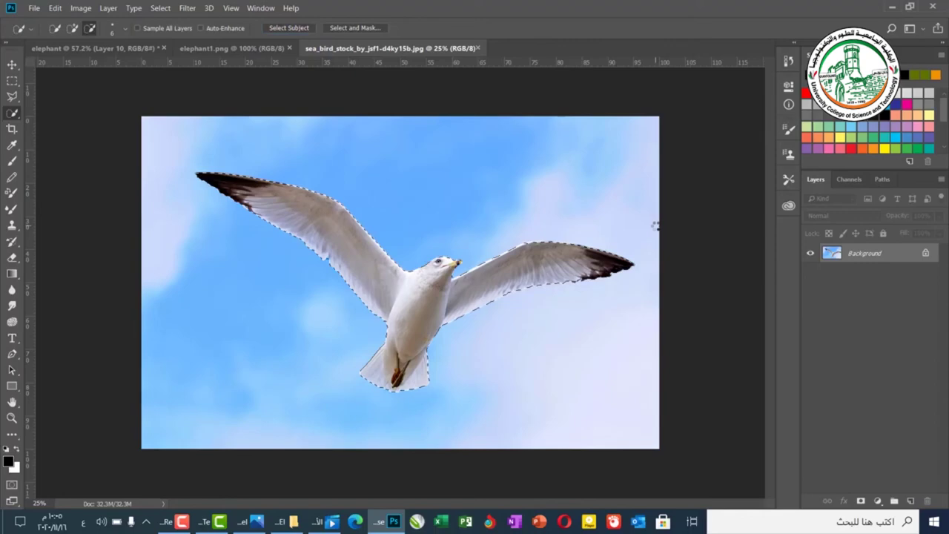
key(ctrl+j)
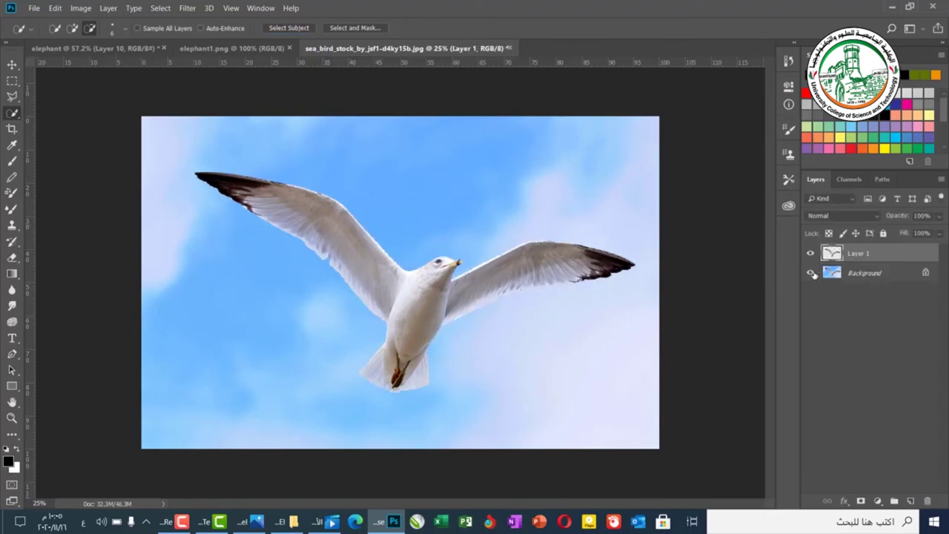
click(810, 273)
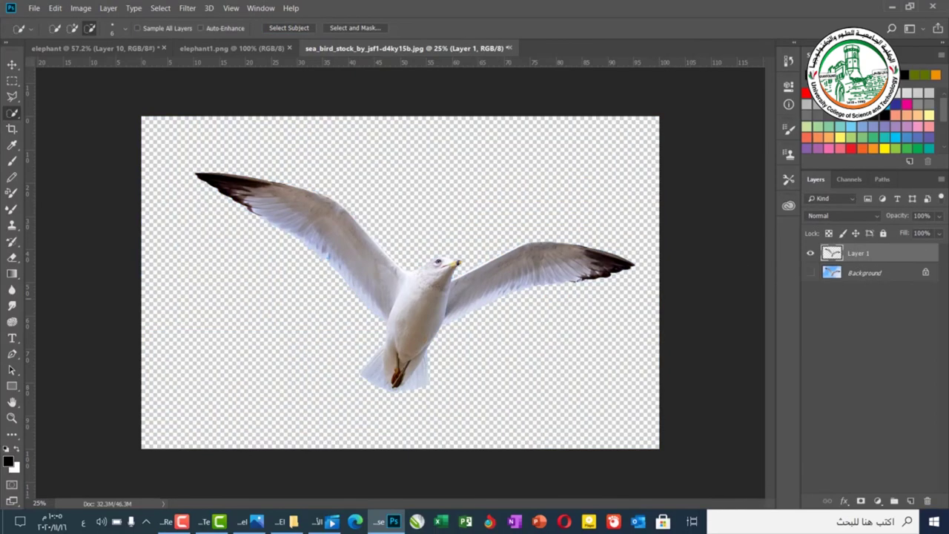
Step: Move the cut-out seagull into the elephant document and place its layer above all the others, outside the frame group
click(12, 64)
drag(418, 280, 512, 174)
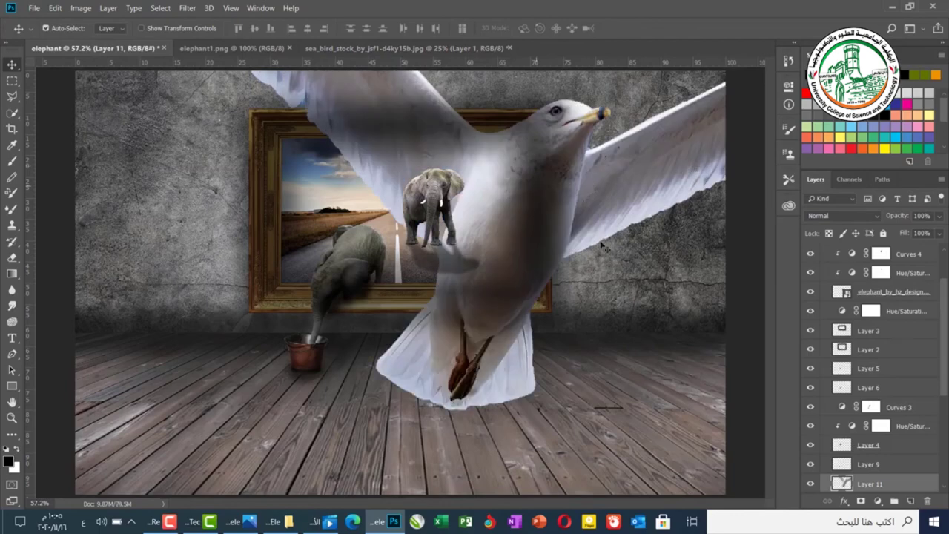
drag(869, 483, 863, 237)
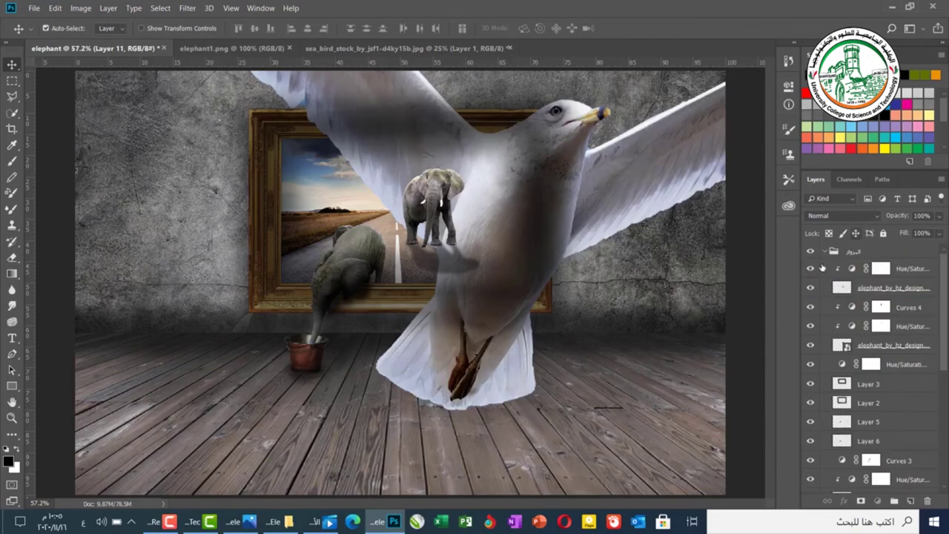
scroll(881, 399, down, 2)
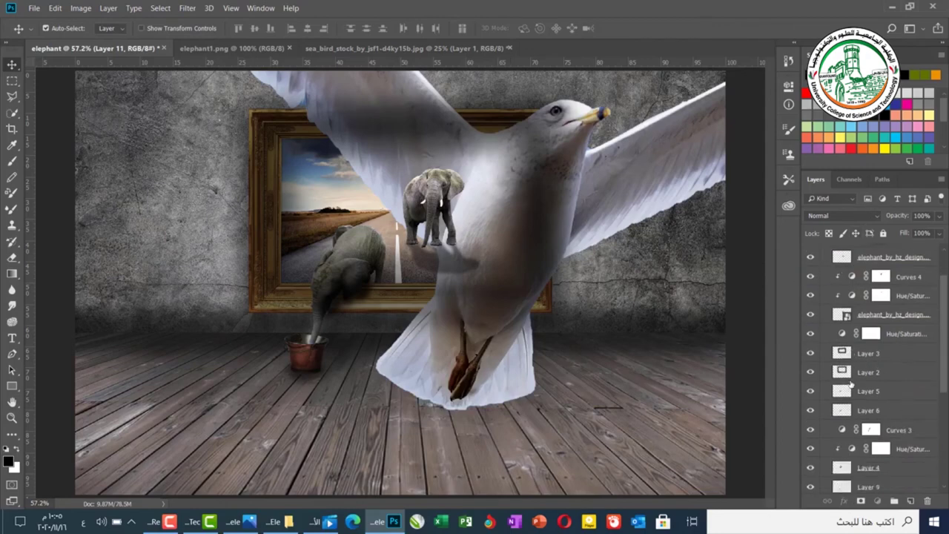
drag(885, 478, 862, 251)
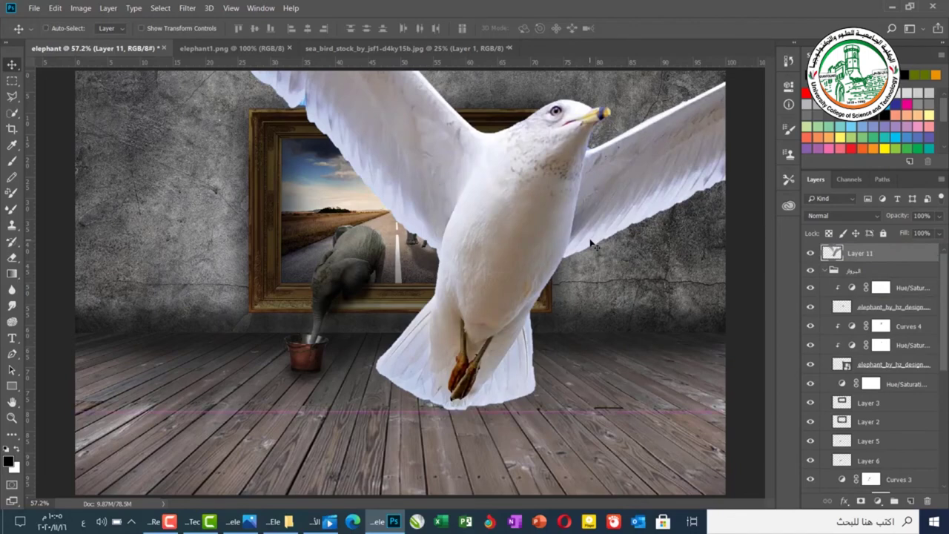
Step: Free-transform the seagull, scaling it down proportionally to about 15.3% and rotating it about 6.75° clockwise
key(ctrl+t)
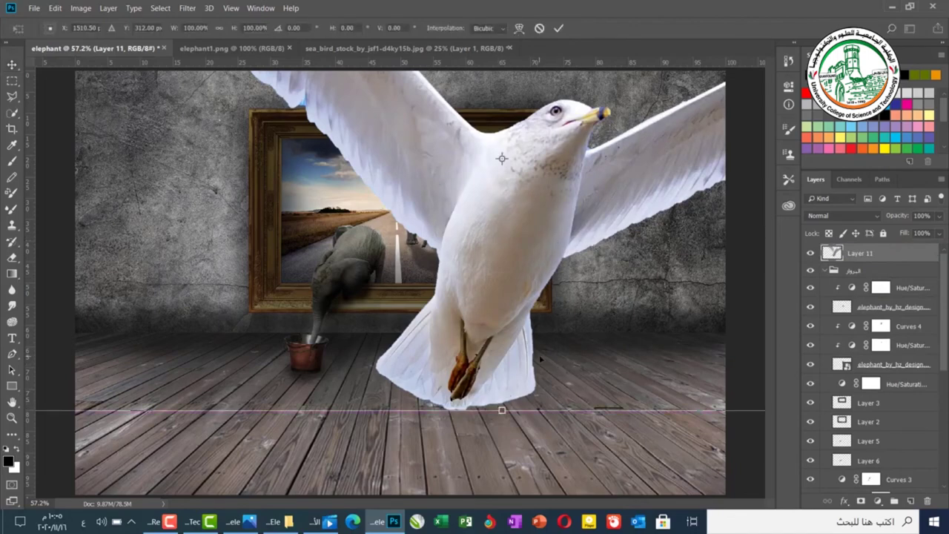
key(ctrl+minus)
key(ctrl+minus)
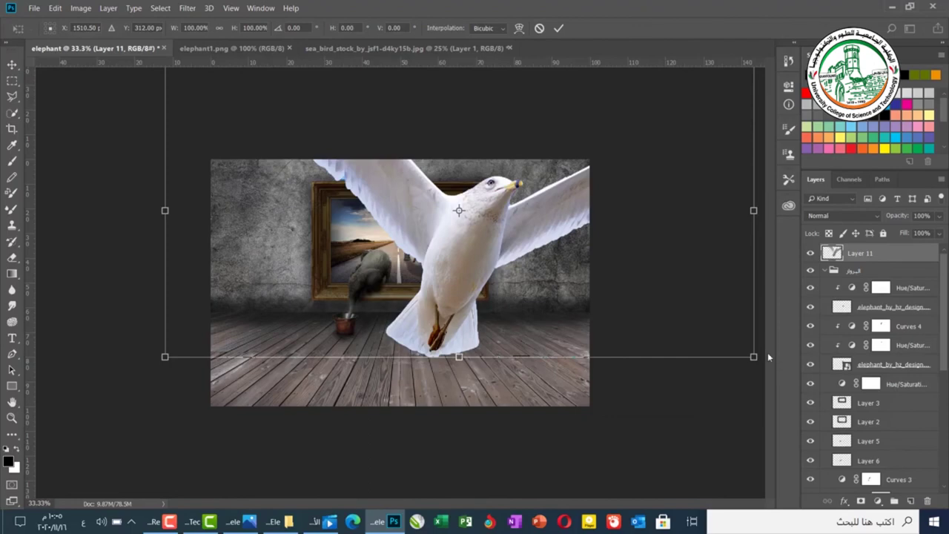
drag(753, 357, 510, 231)
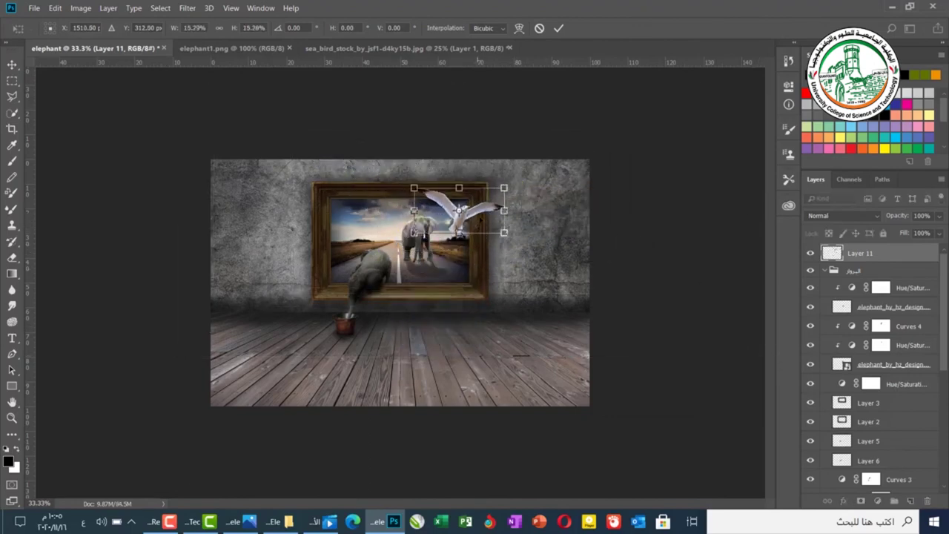
scroll(481, 219, up, 2)
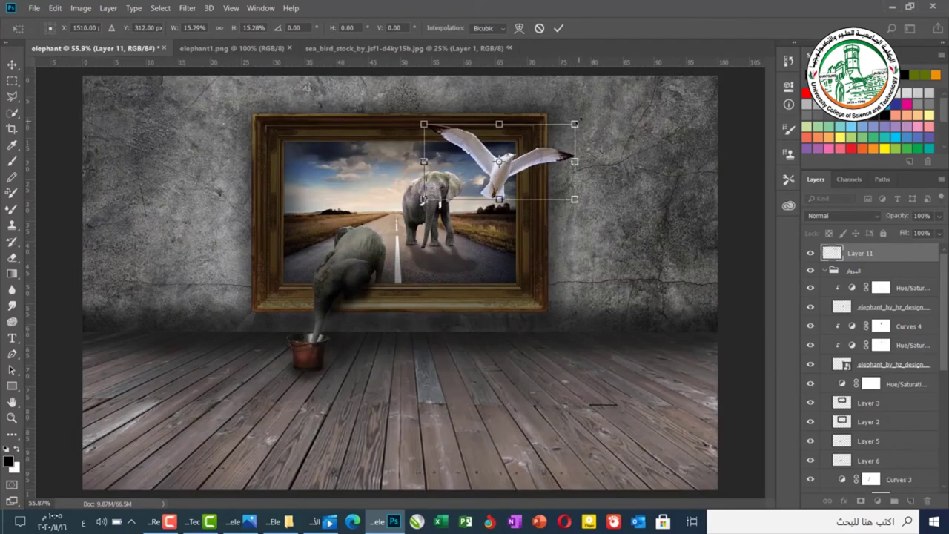
drag(587, 118, 591, 129)
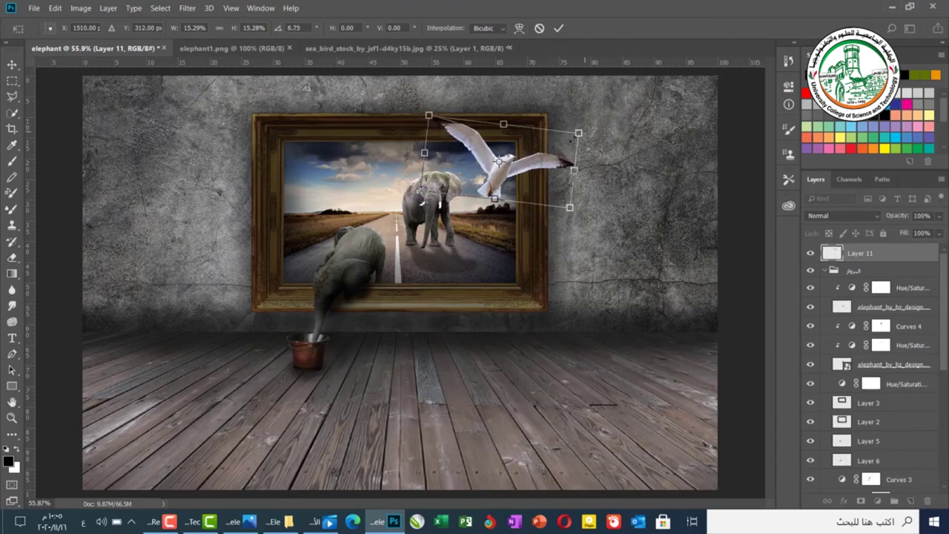
Step: Pull the seagull's lower-left transform corner slightly inward and raise the bird over the frame's upper-right corner, applying the transform
right_click(501, 185)
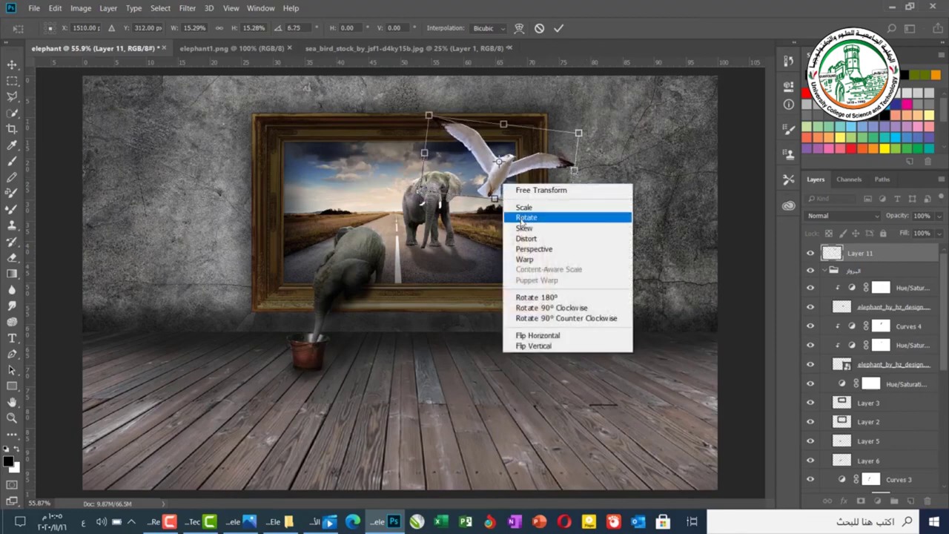
click(523, 218)
right_click(506, 171)
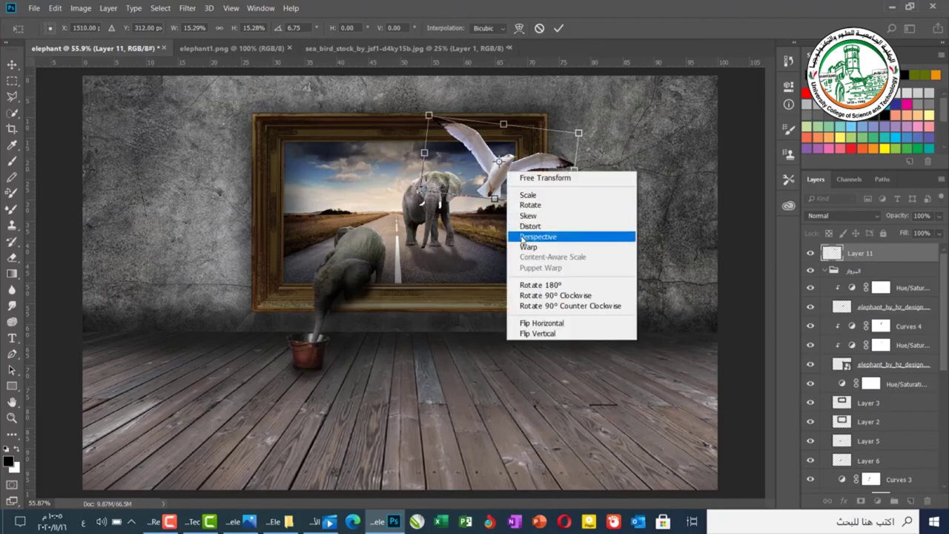
click(525, 236)
drag(420, 192, 433, 183)
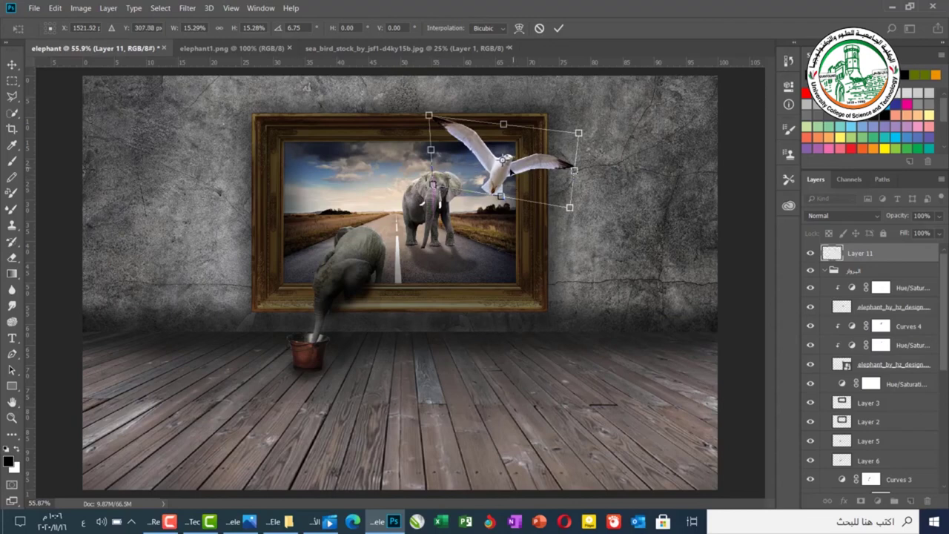
drag(503, 159, 503, 152)
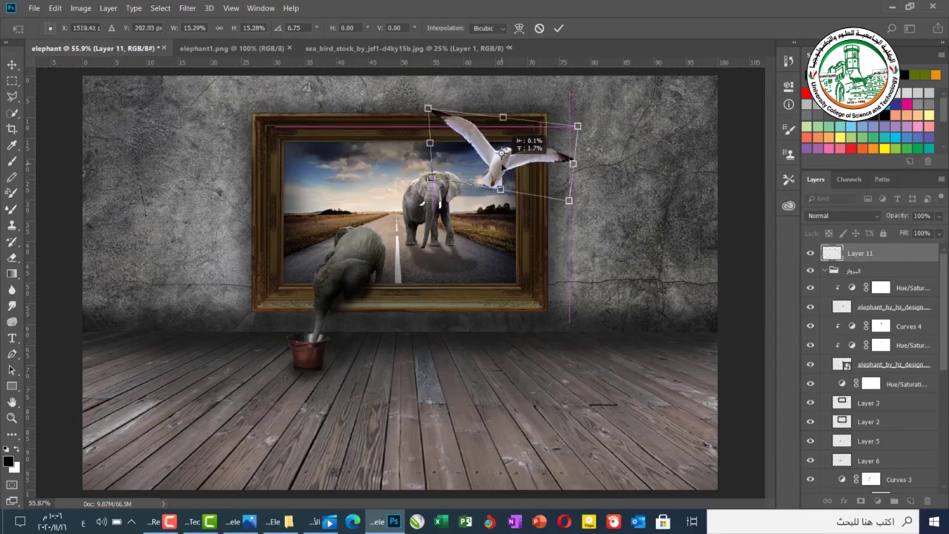
key(Return)
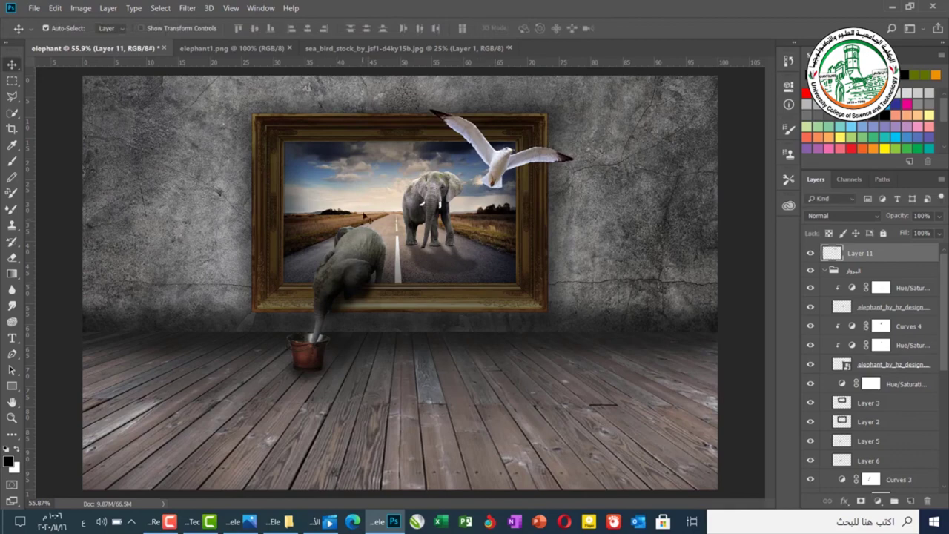
Step: Place the birds_07 PNG from the Elephant folder and scale the flock down into the sky on the picture's left side
click(281, 521)
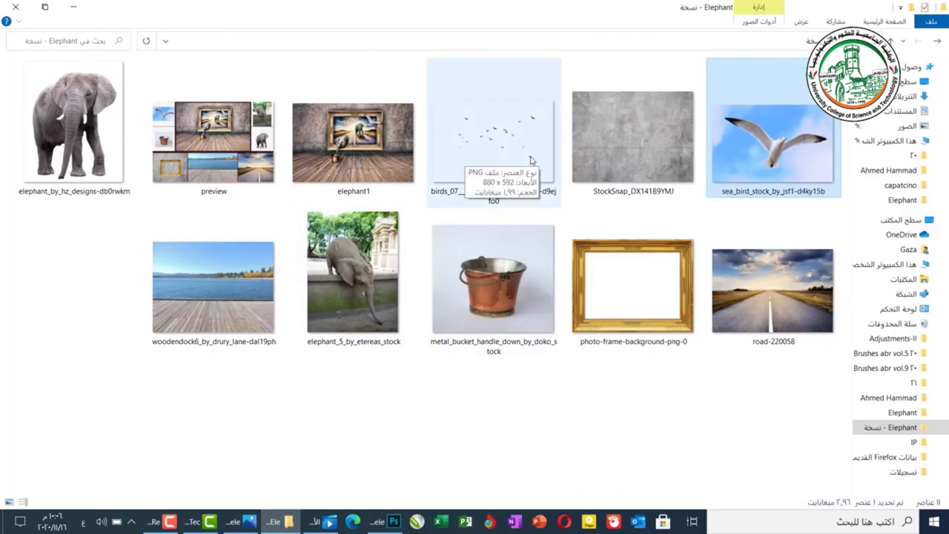
drag(494, 158, 374, 210)
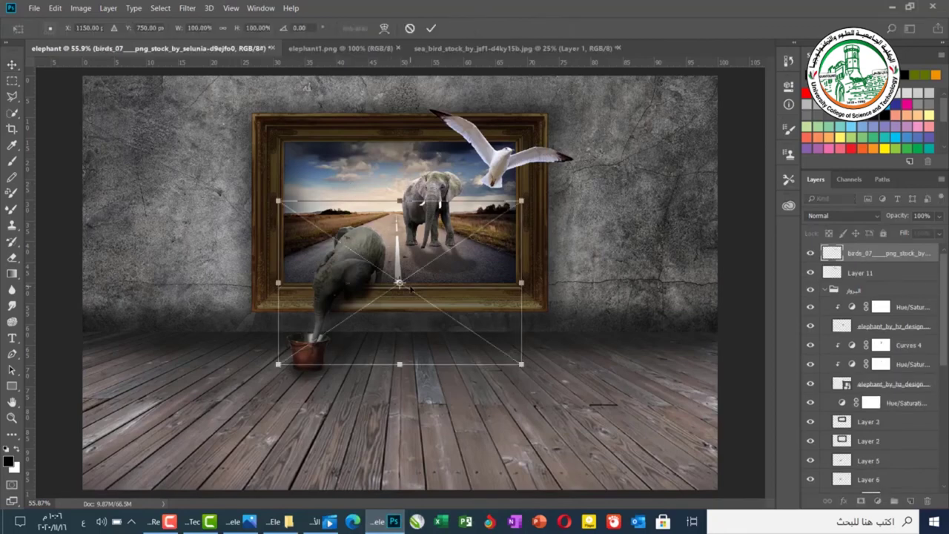
drag(414, 289, 362, 194)
drag(468, 270, 396, 220)
drag(351, 174, 370, 206)
key(Return)
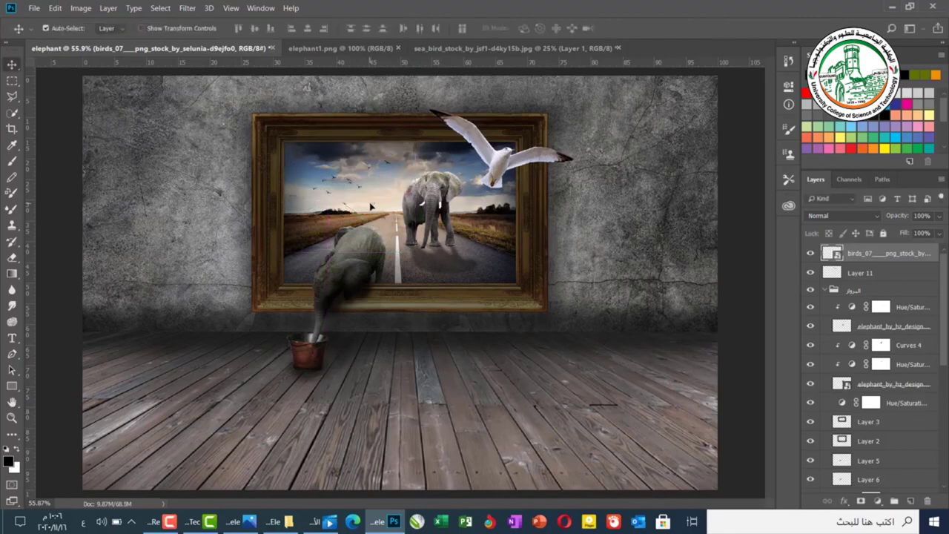
Step: Check the reference elephant1.png and add a new layer directly above the road-220058 layer
click(376, 291)
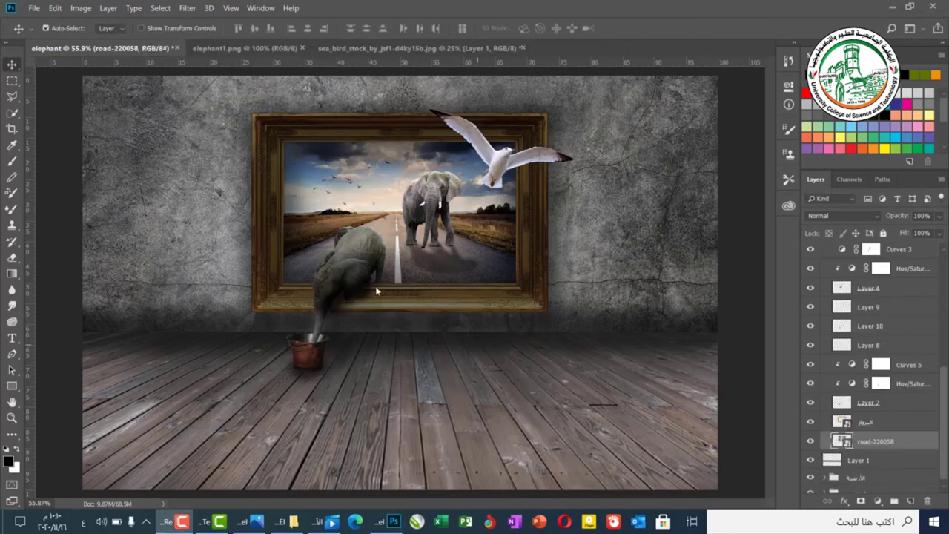
click(230, 49)
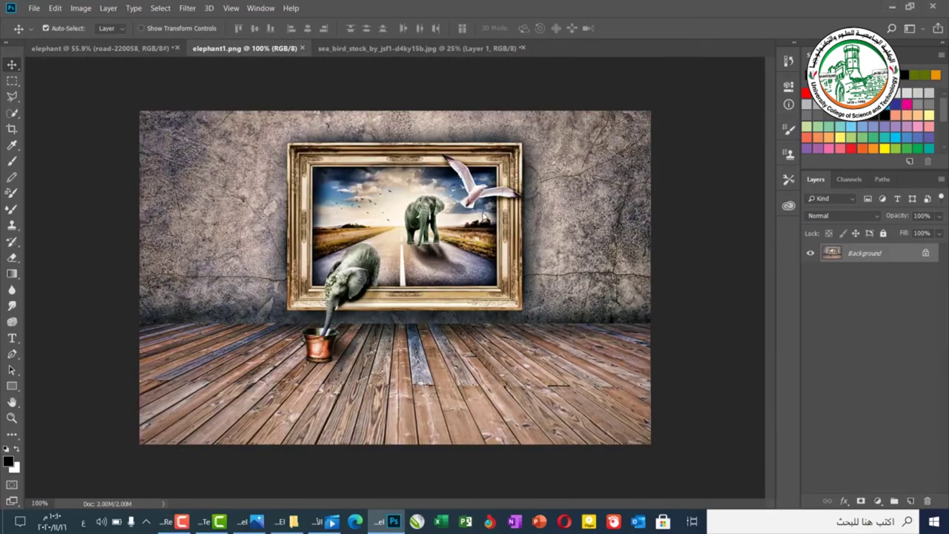
click(81, 49)
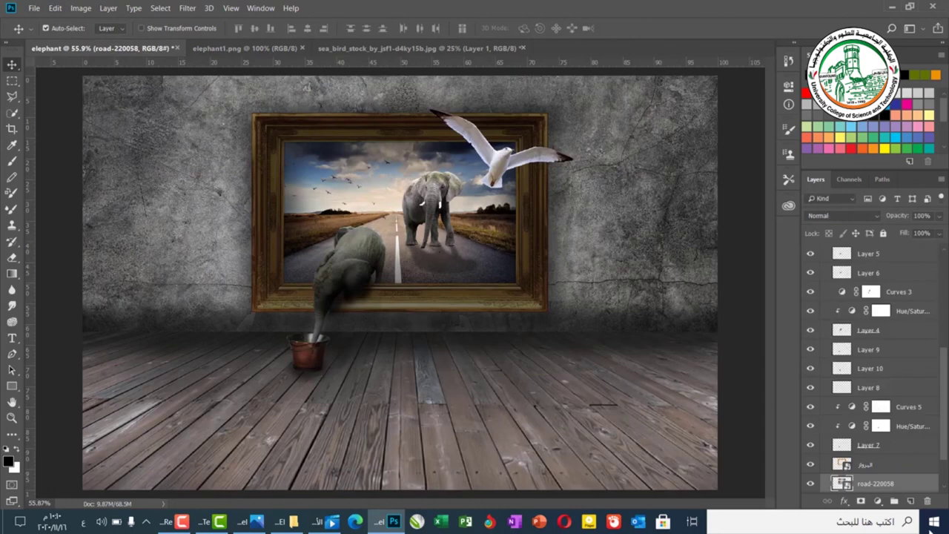
click(910, 502)
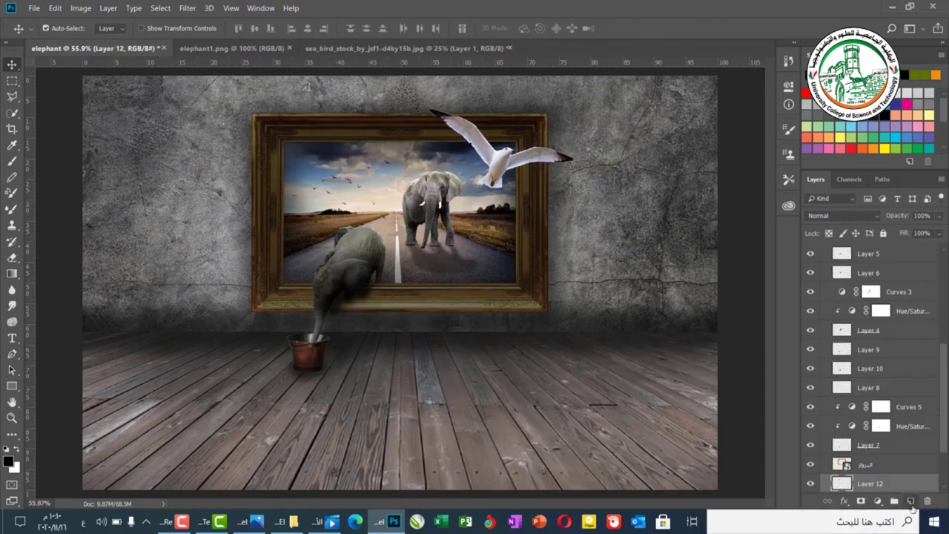
Step: Set up the Brush tool at size 400 with the pale yellow foreground colour eff380
click(13, 161)
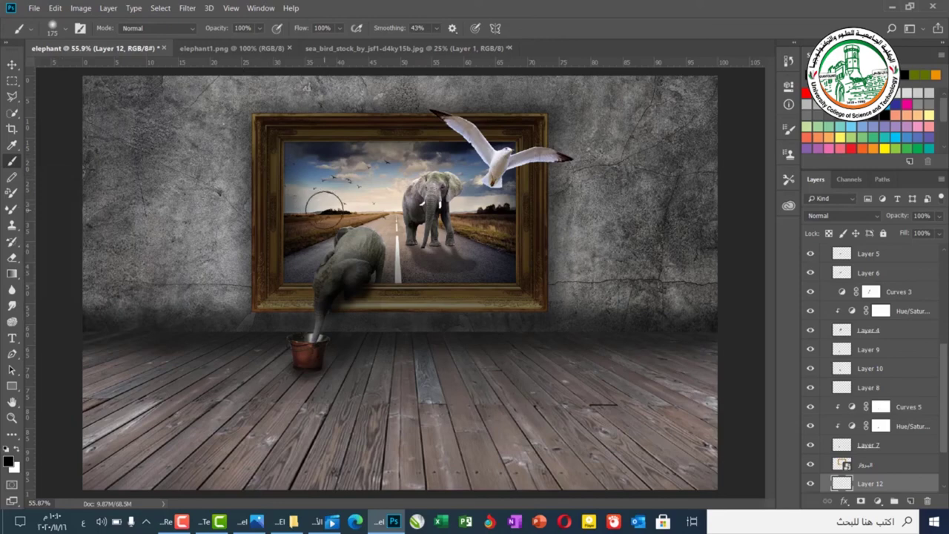
key(bracketright)
key(bracketright)
key(bracketright)
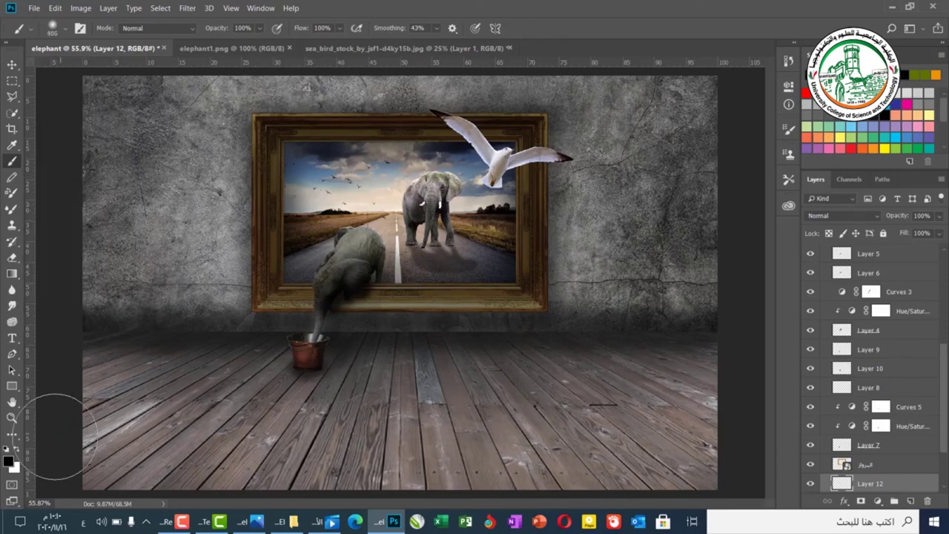
click(8, 463)
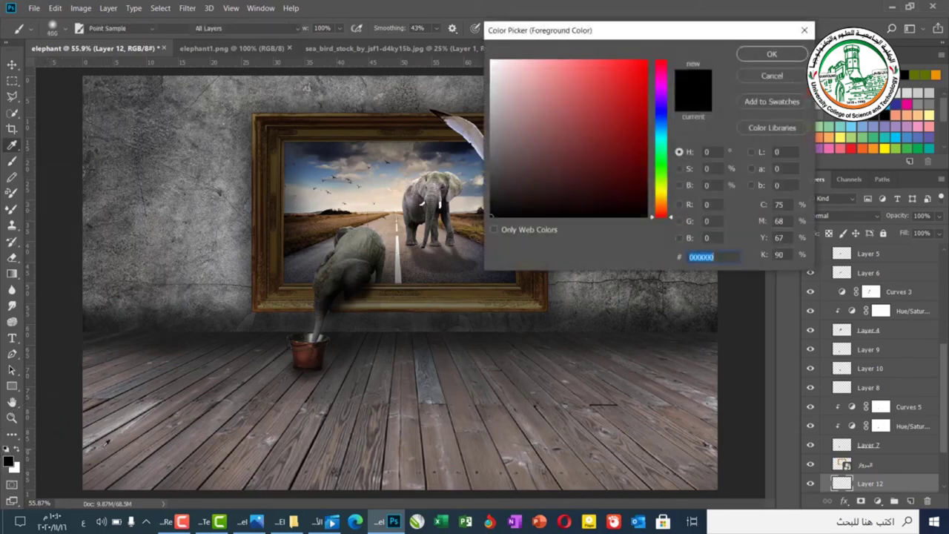
click(656, 190)
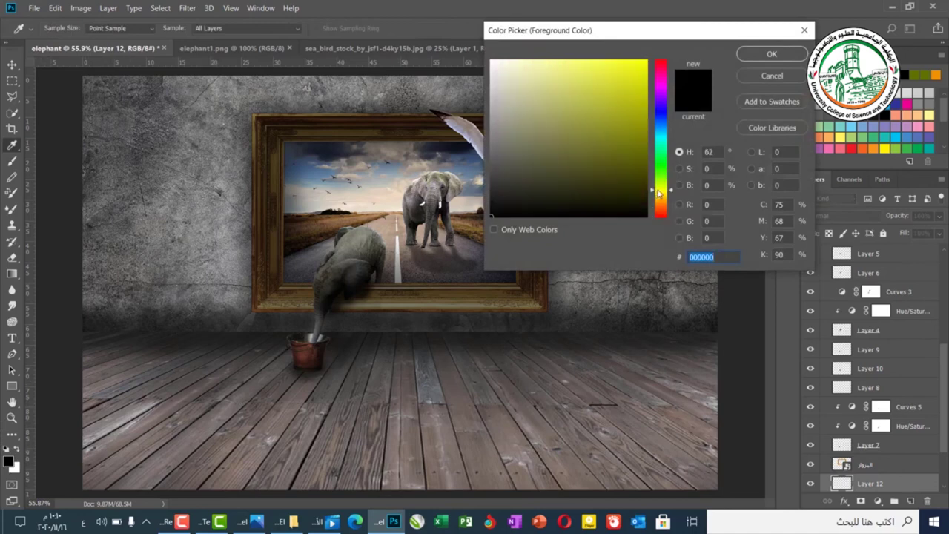
click(558, 72)
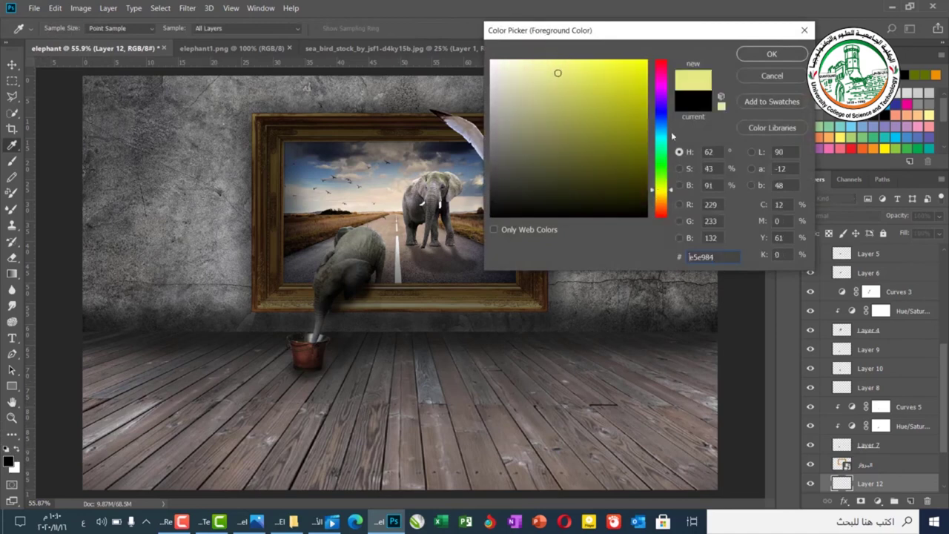
click(564, 66)
click(564, 67)
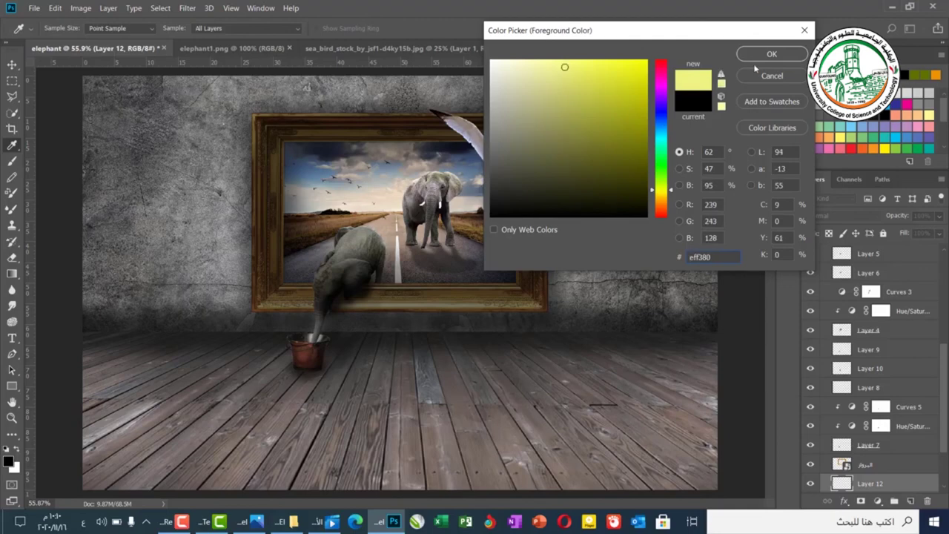
click(771, 55)
key(b)
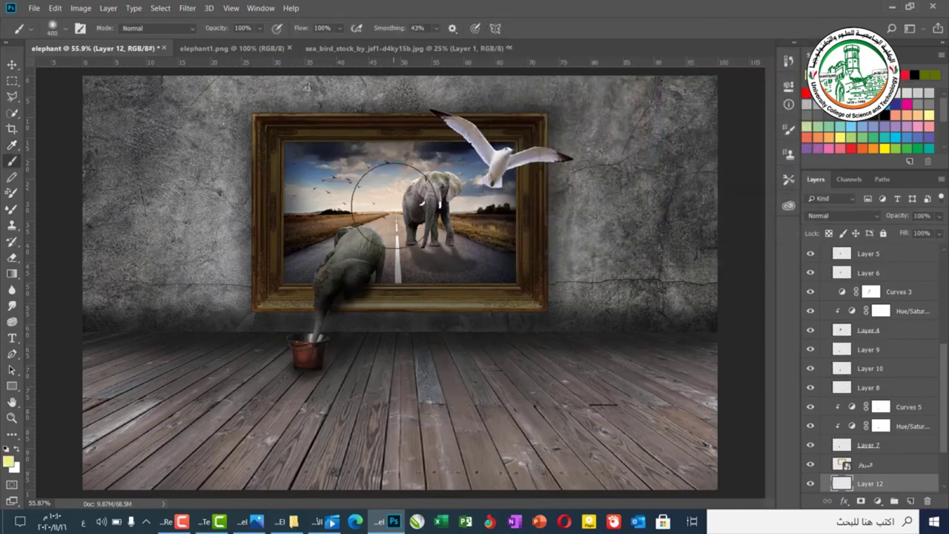
Step: Paint one soft yellow glow where the road meets the horizon on Layer 12 and reduce the layer's opacity to 38%
click(385, 209)
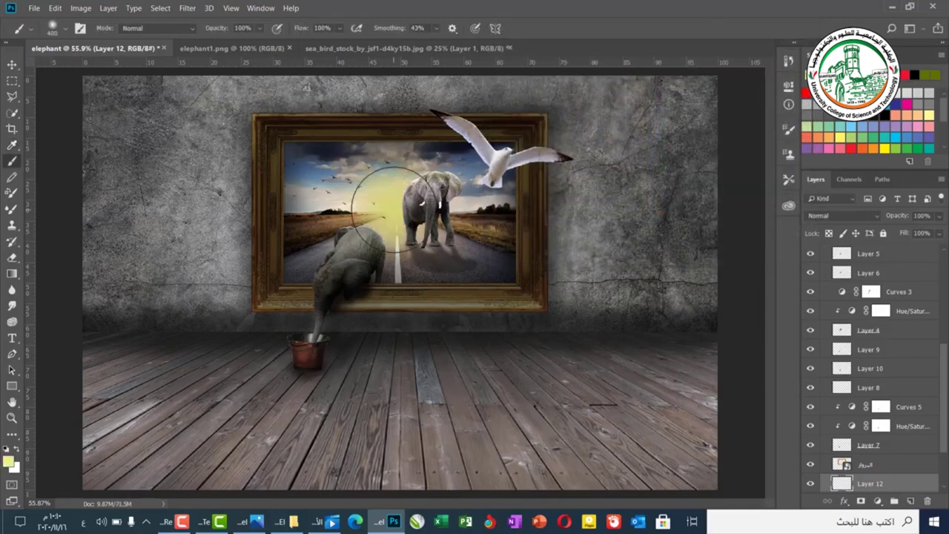
click(939, 218)
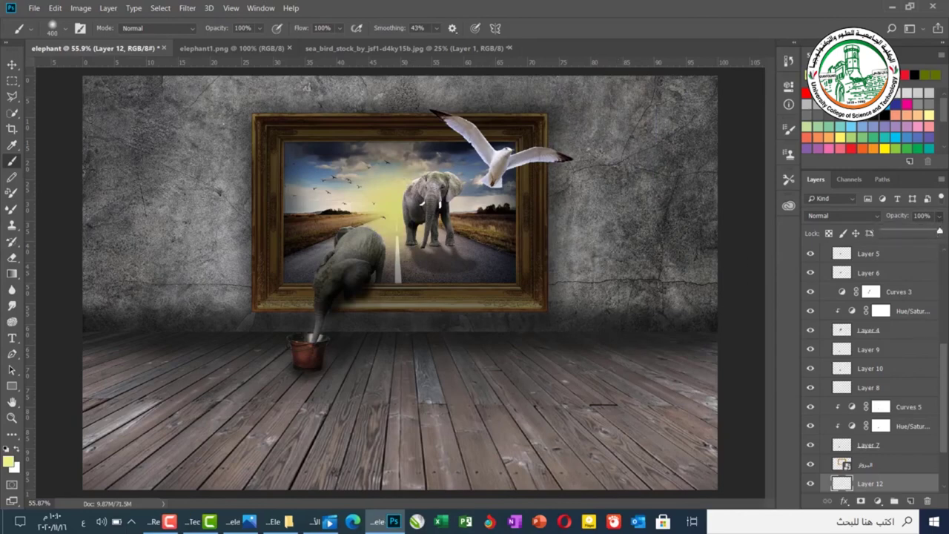
drag(939, 234, 905, 232)
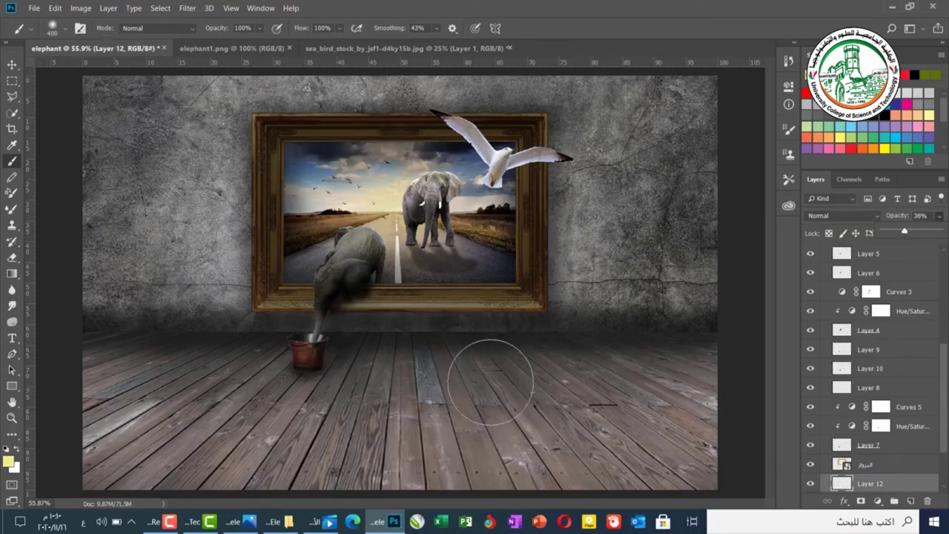
Step: Check the reference elephant1.png, add a Color Lookup adjustment layer above the birds_07 layer and apply the Crisp_Warm.look 3D LUT
click(231, 48)
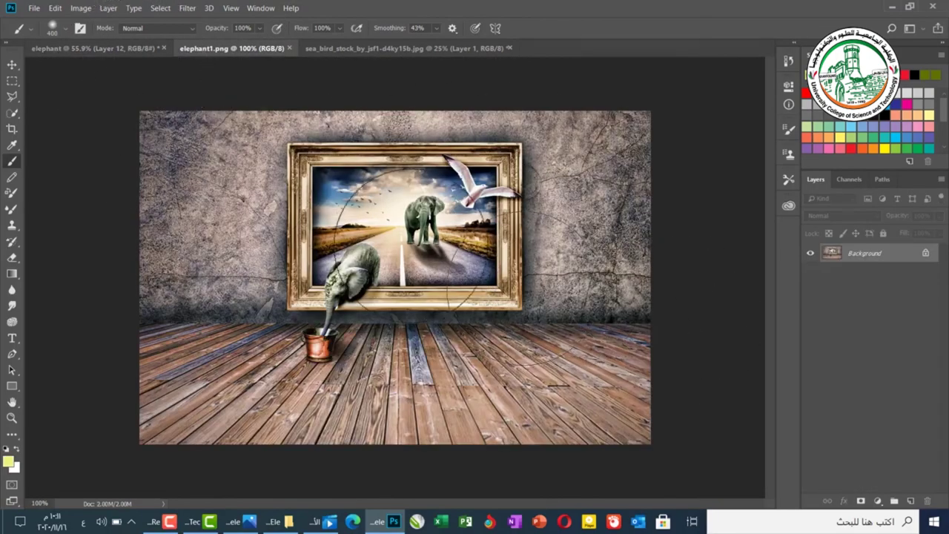
click(96, 48)
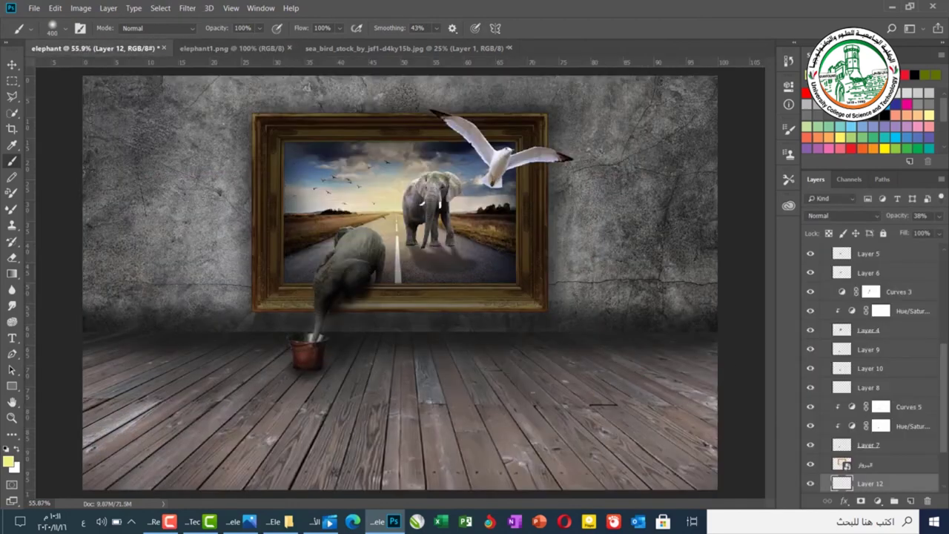
drag(945, 443, 943, 267)
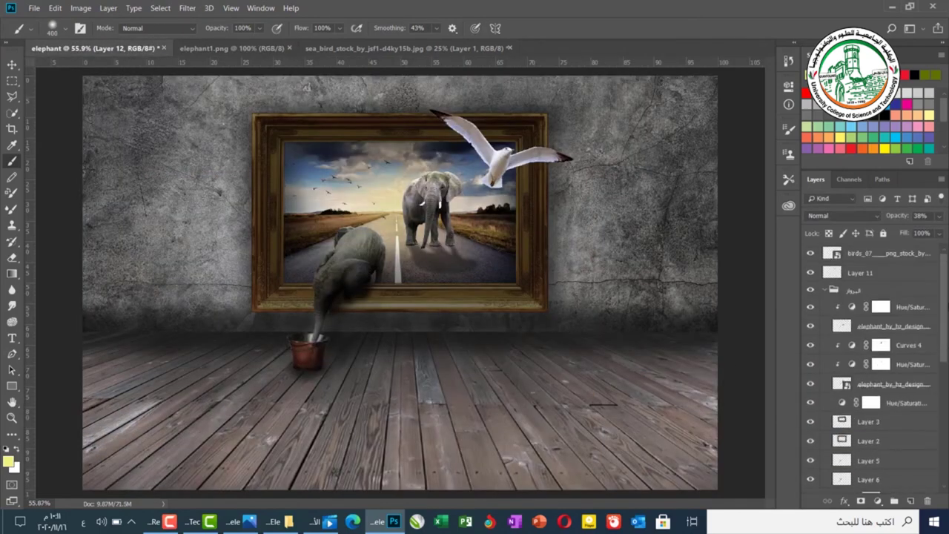
click(886, 254)
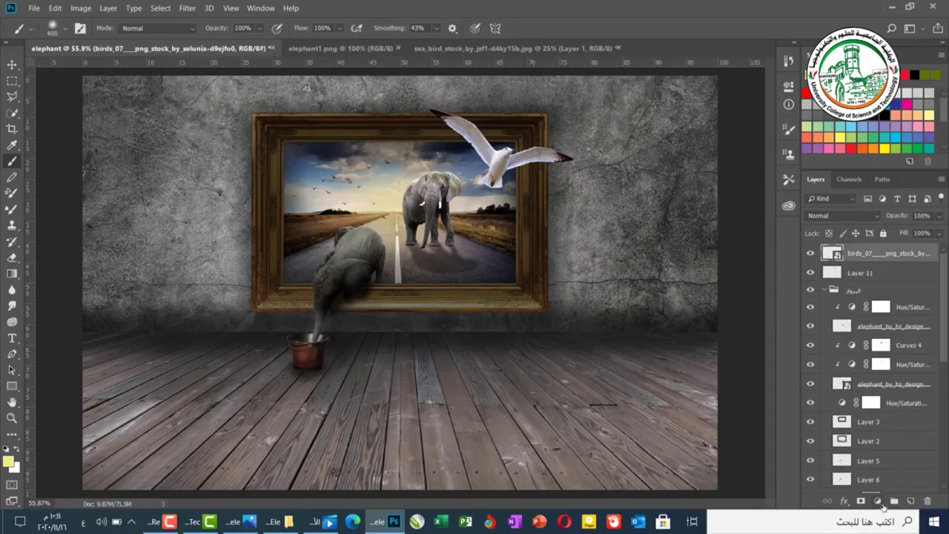
click(878, 501)
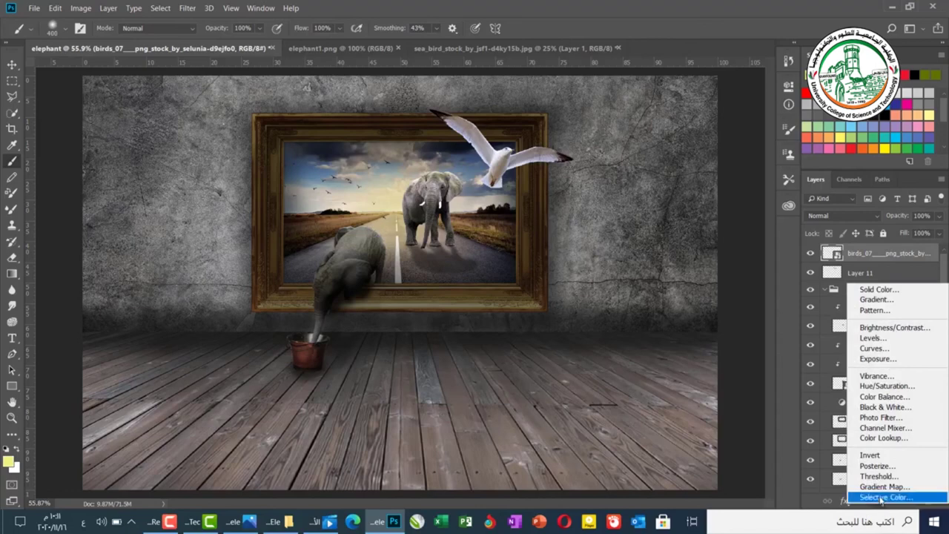
click(788, 86)
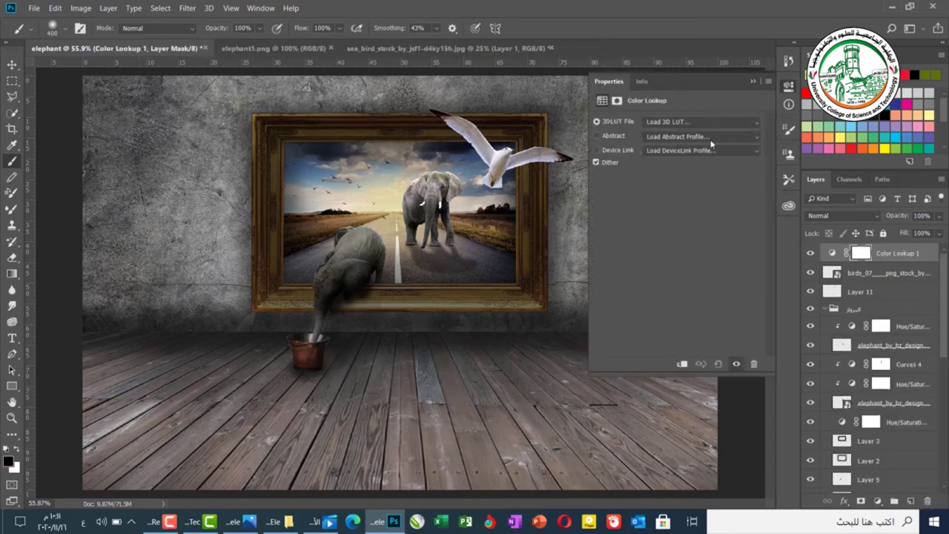
click(716, 123)
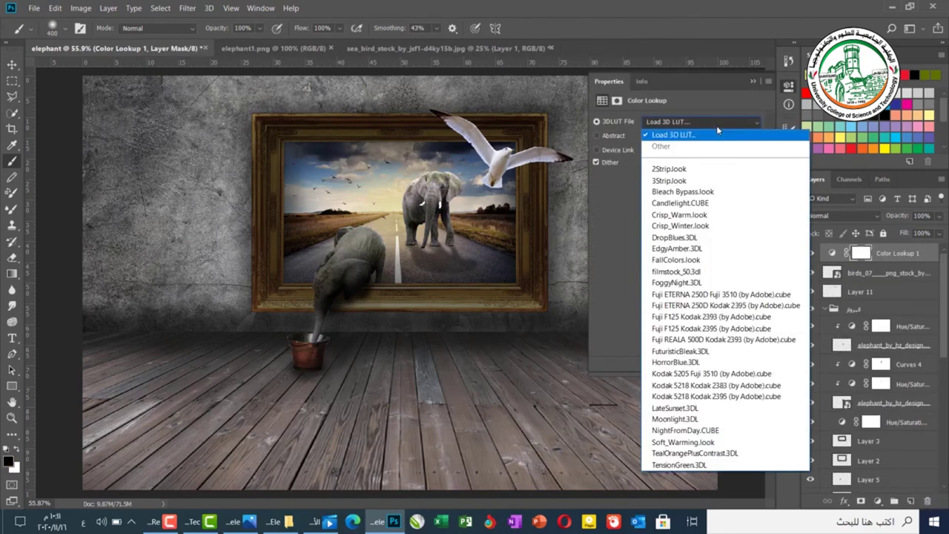
click(699, 215)
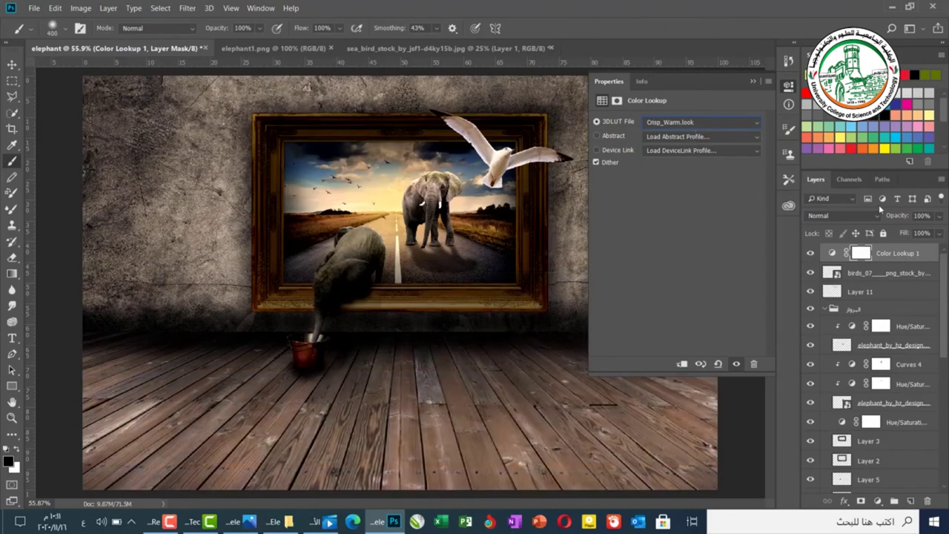
Step: Reduce the Color Lookup adjustment layer's opacity to 68% and collapse its properties
click(938, 218)
mouse_move(940, 233)
mouse_down()
mouse_move(901, 233)
mouse_move(922, 235)
mouse_up()
click(752, 86)
click(752, 82)
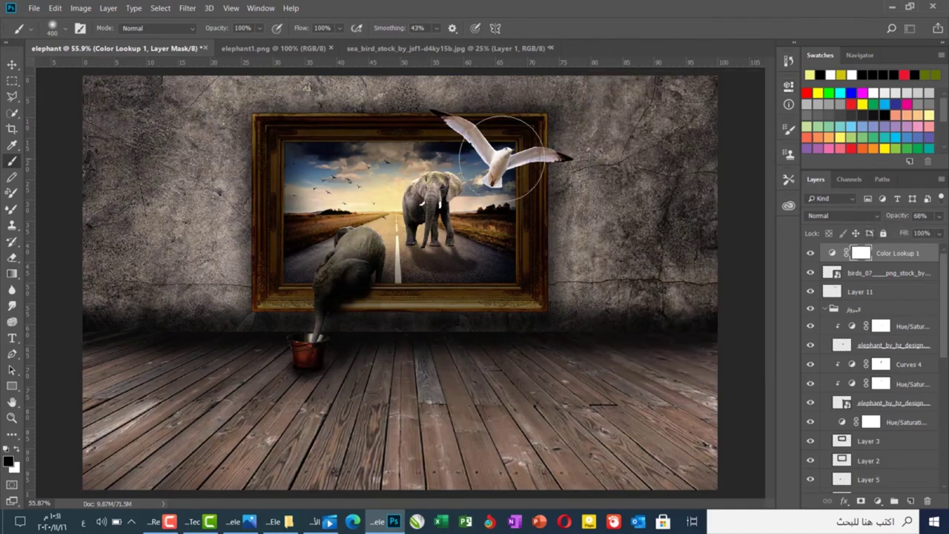
Step: Compare the colour-graded composite with the reference image elephant1.png and return to the elephant document
click(262, 48)
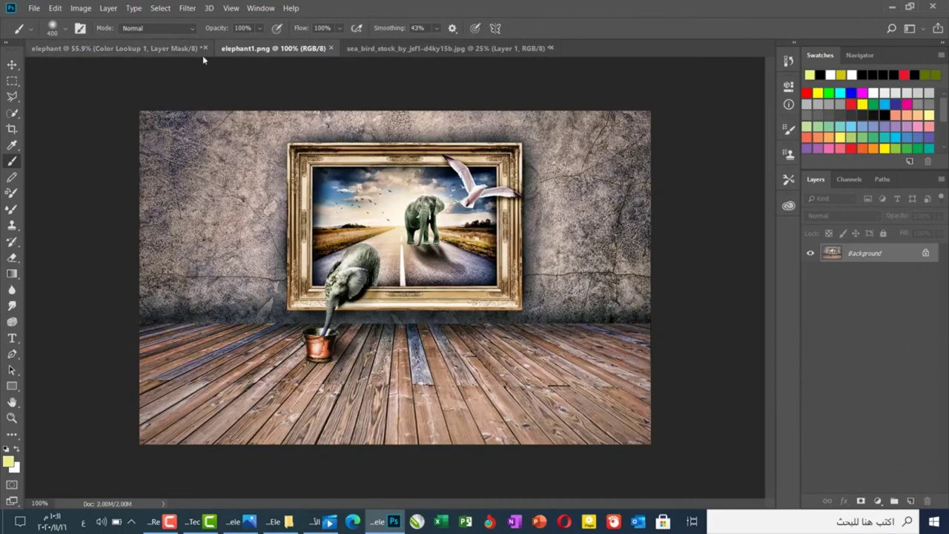
click(183, 49)
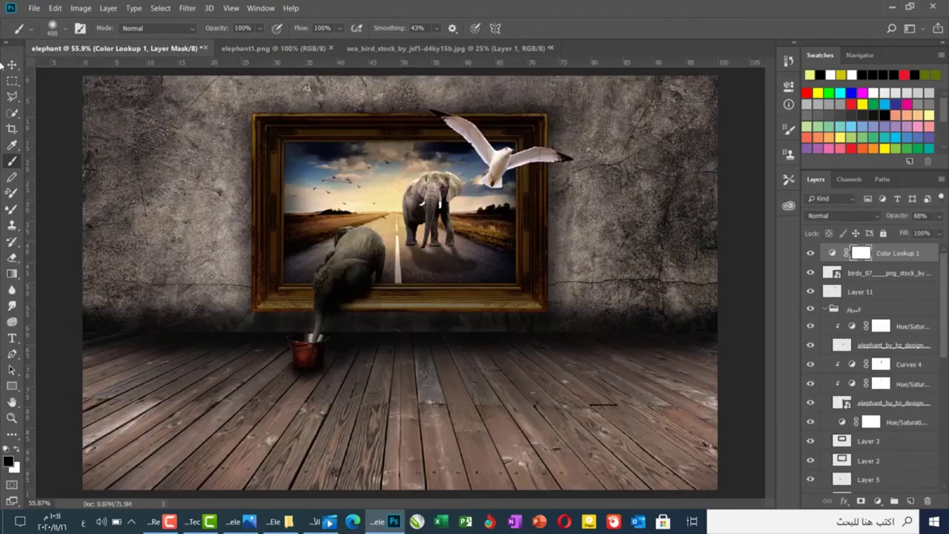
key(v)
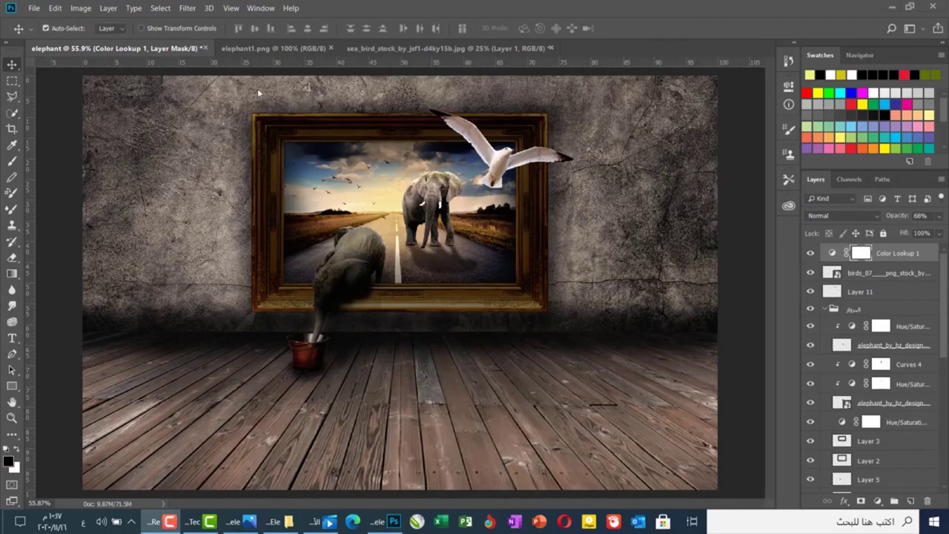
click(260, 50)
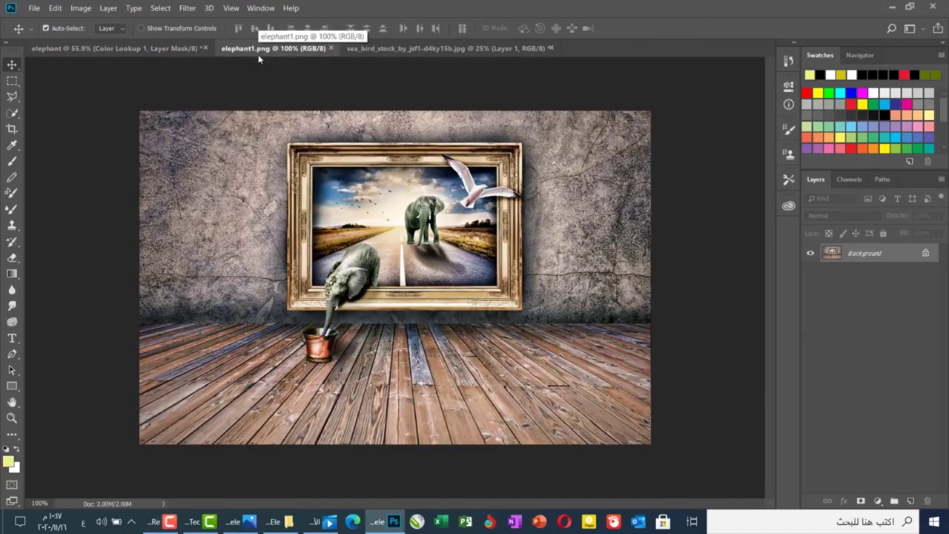
key(ctrl+shift+Tab)
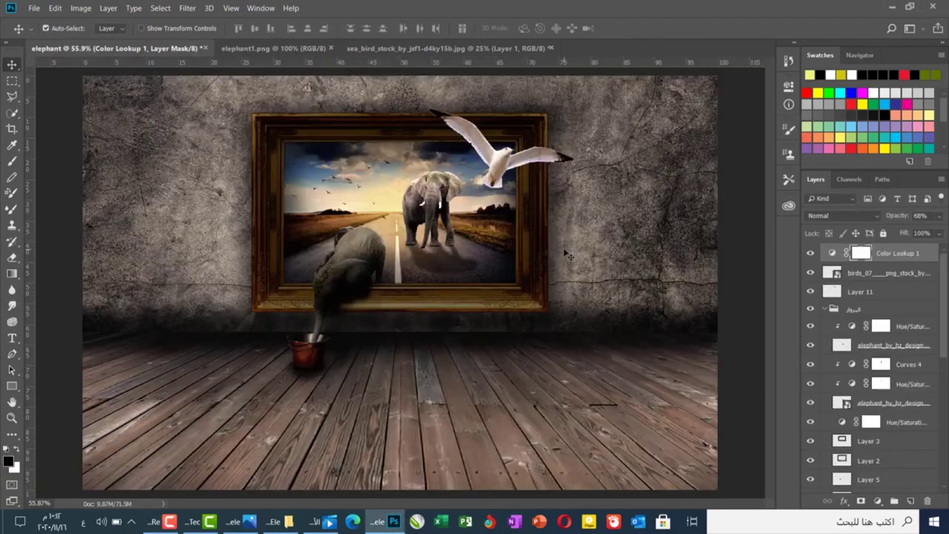